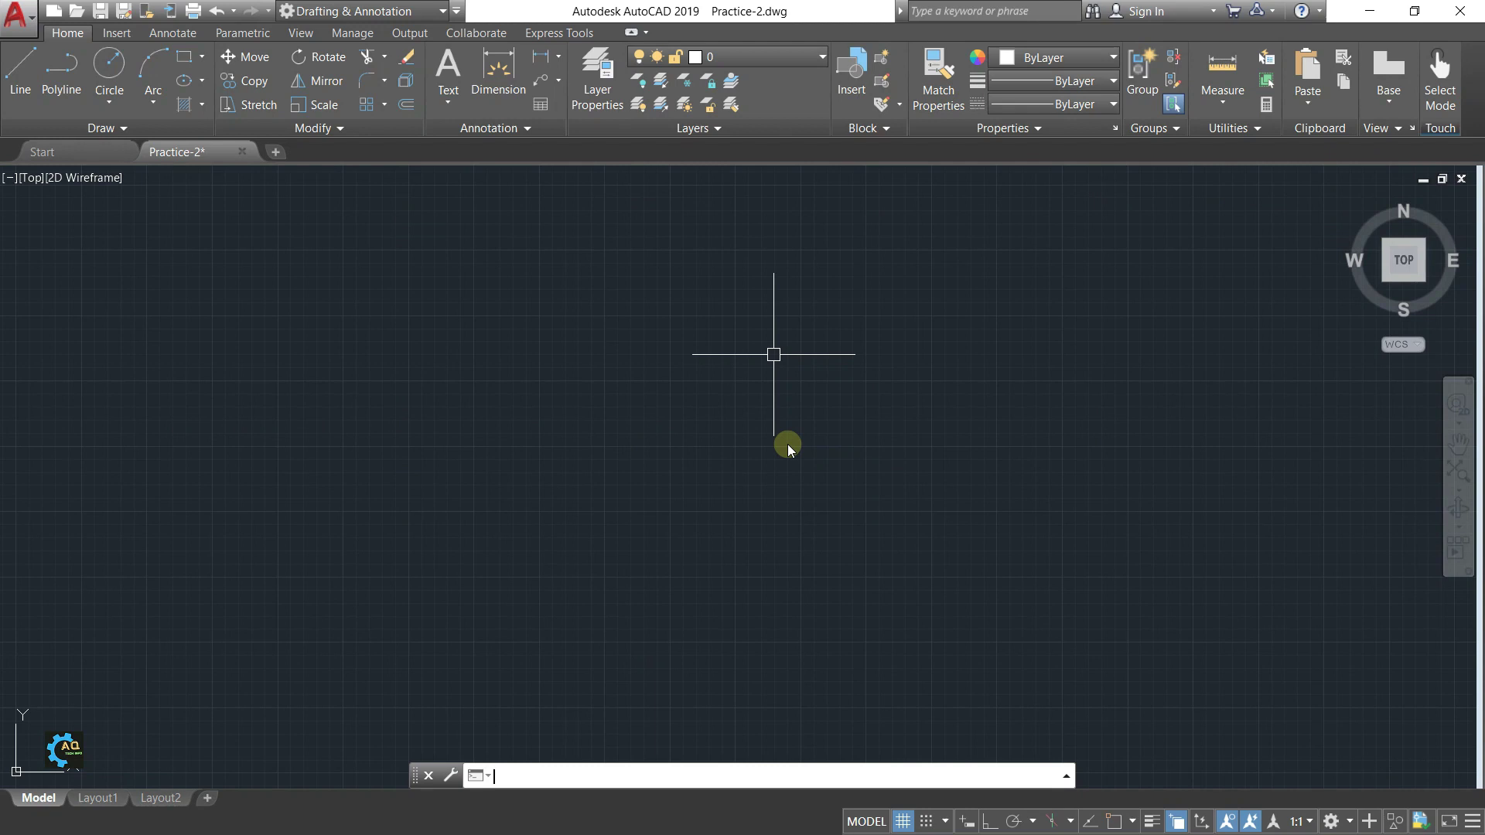
Step: Turn on the Infer Constraints status-bar toggle while the drawing canvas is still empty
left_click(787, 443)
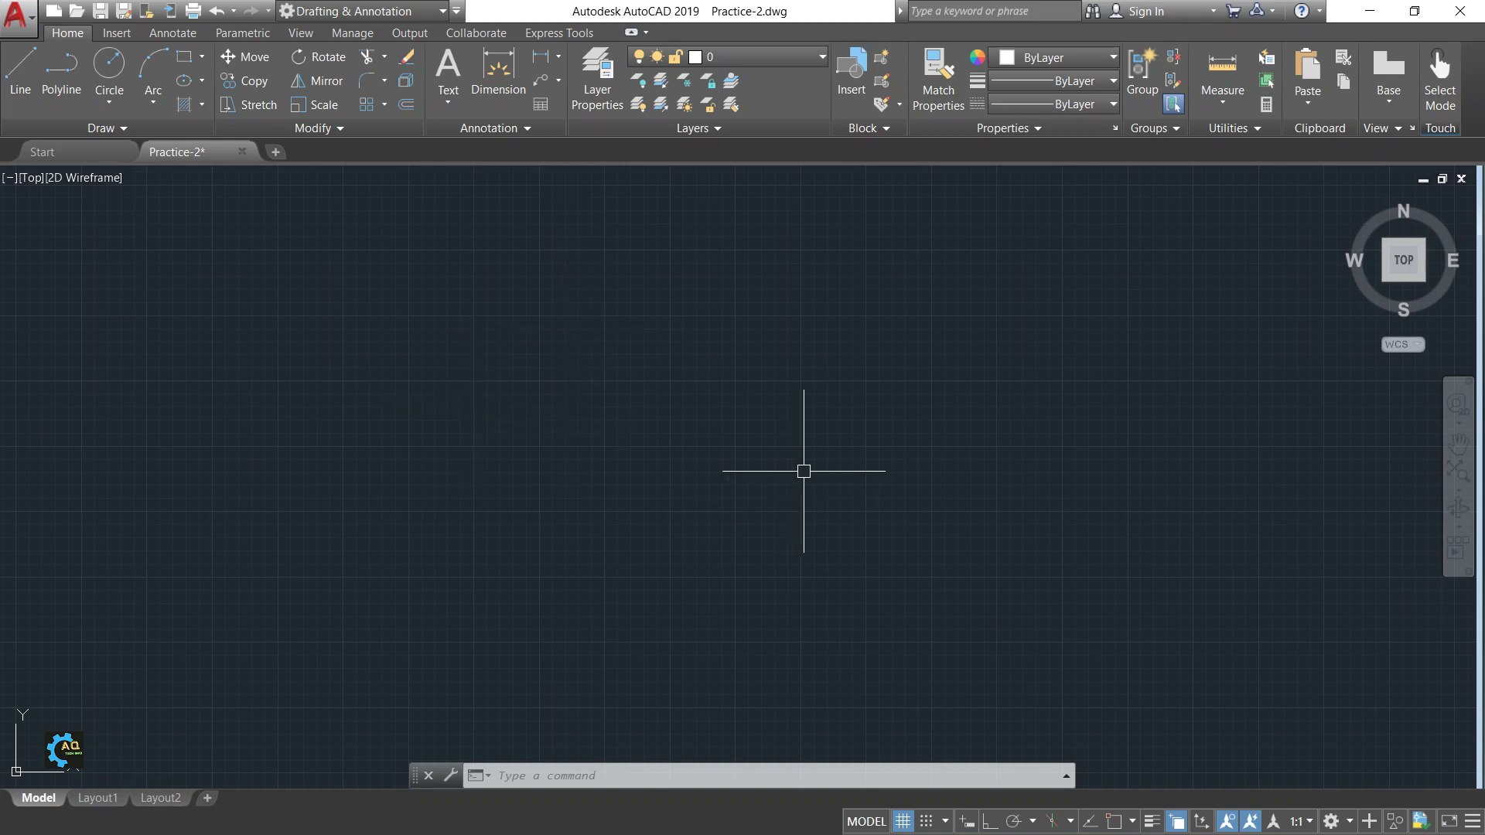
left_click(966, 821)
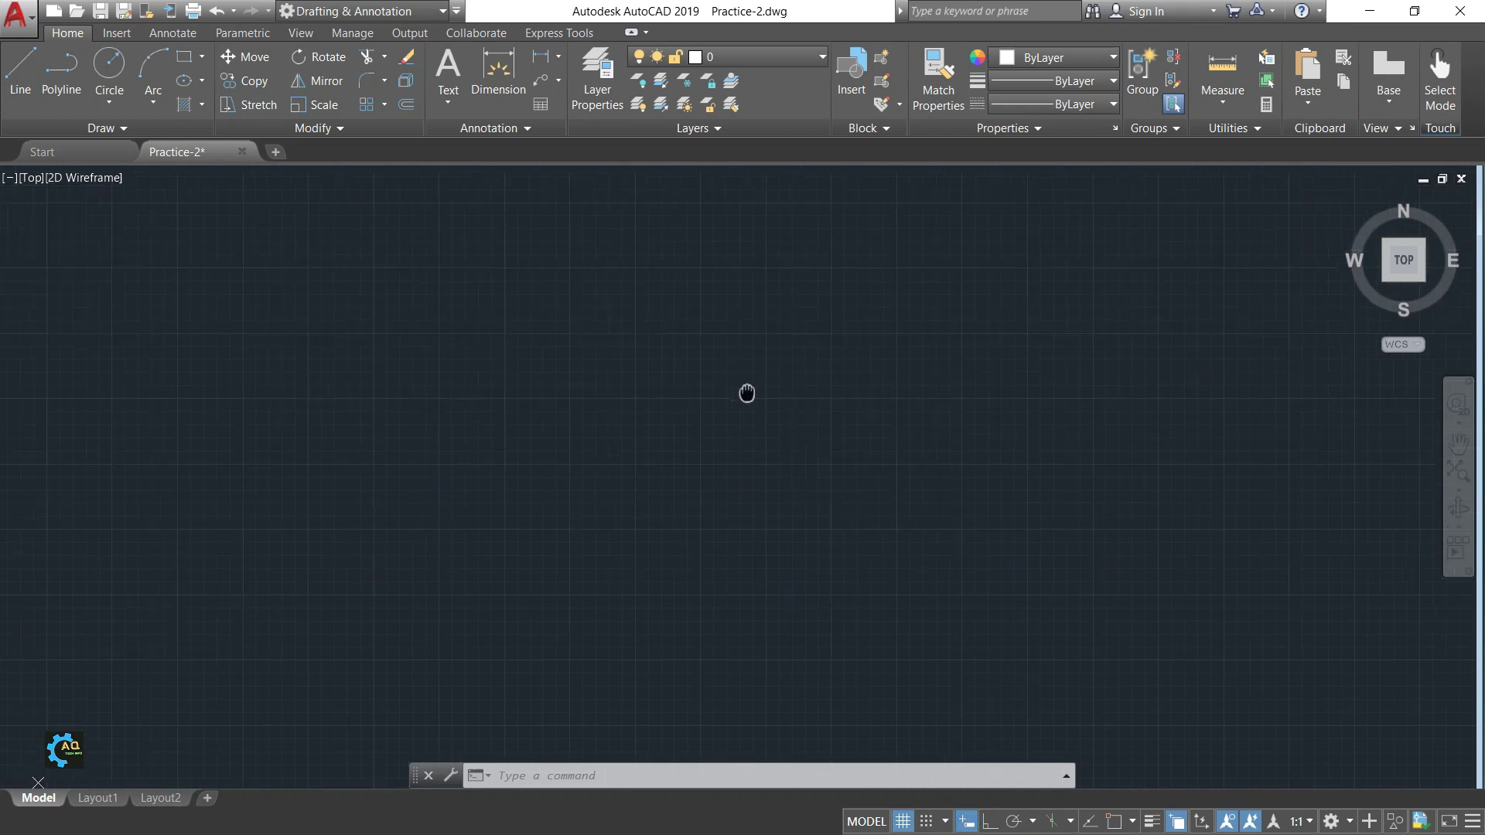
left_click(765, 469)
Step: Draw a 20-unit line at 45° from a picked start point
type("l")
key("Return")
left_click(706, 531)
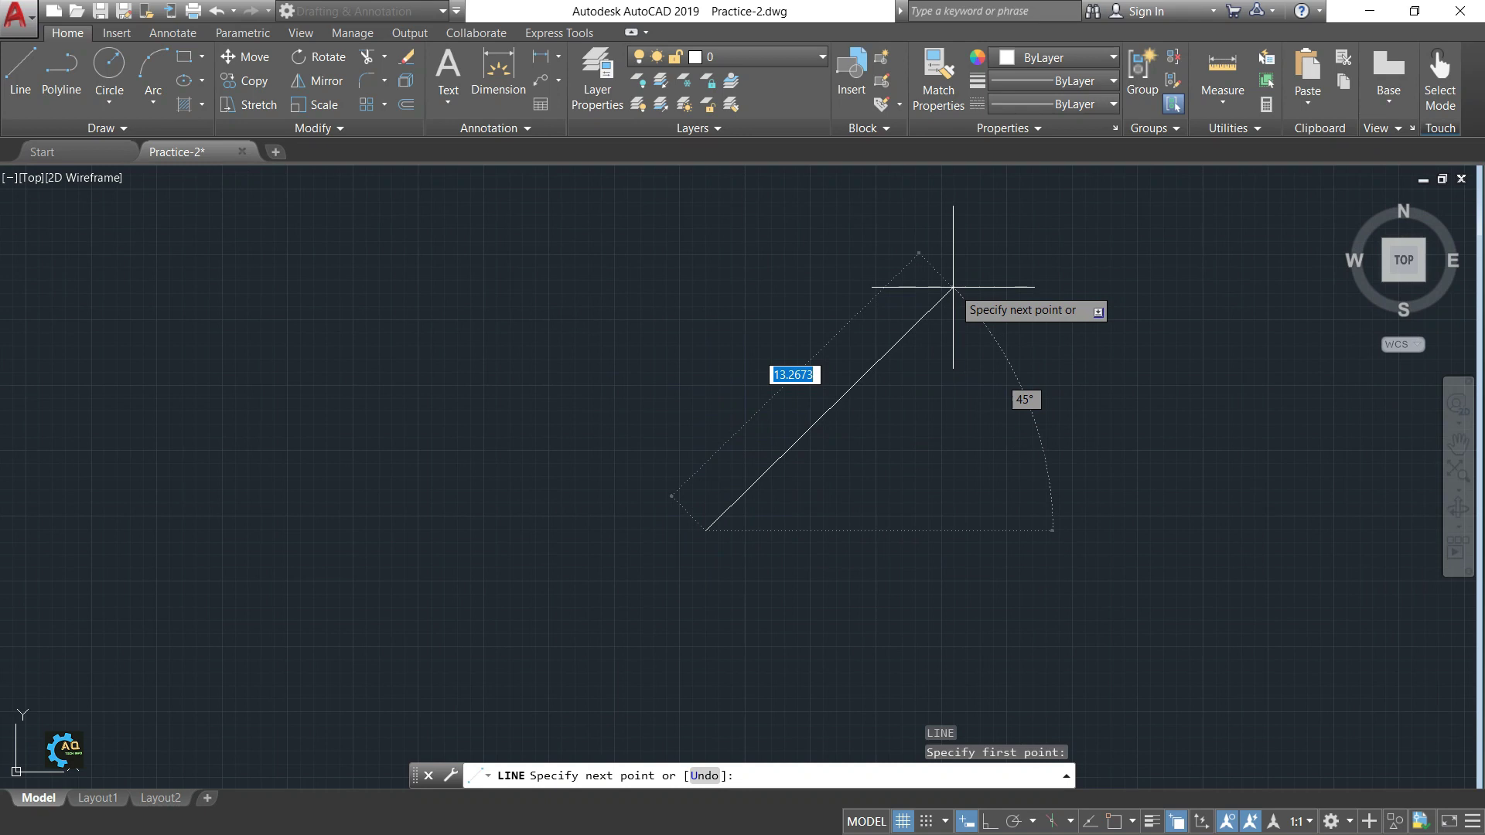
type("20")
key("Return")
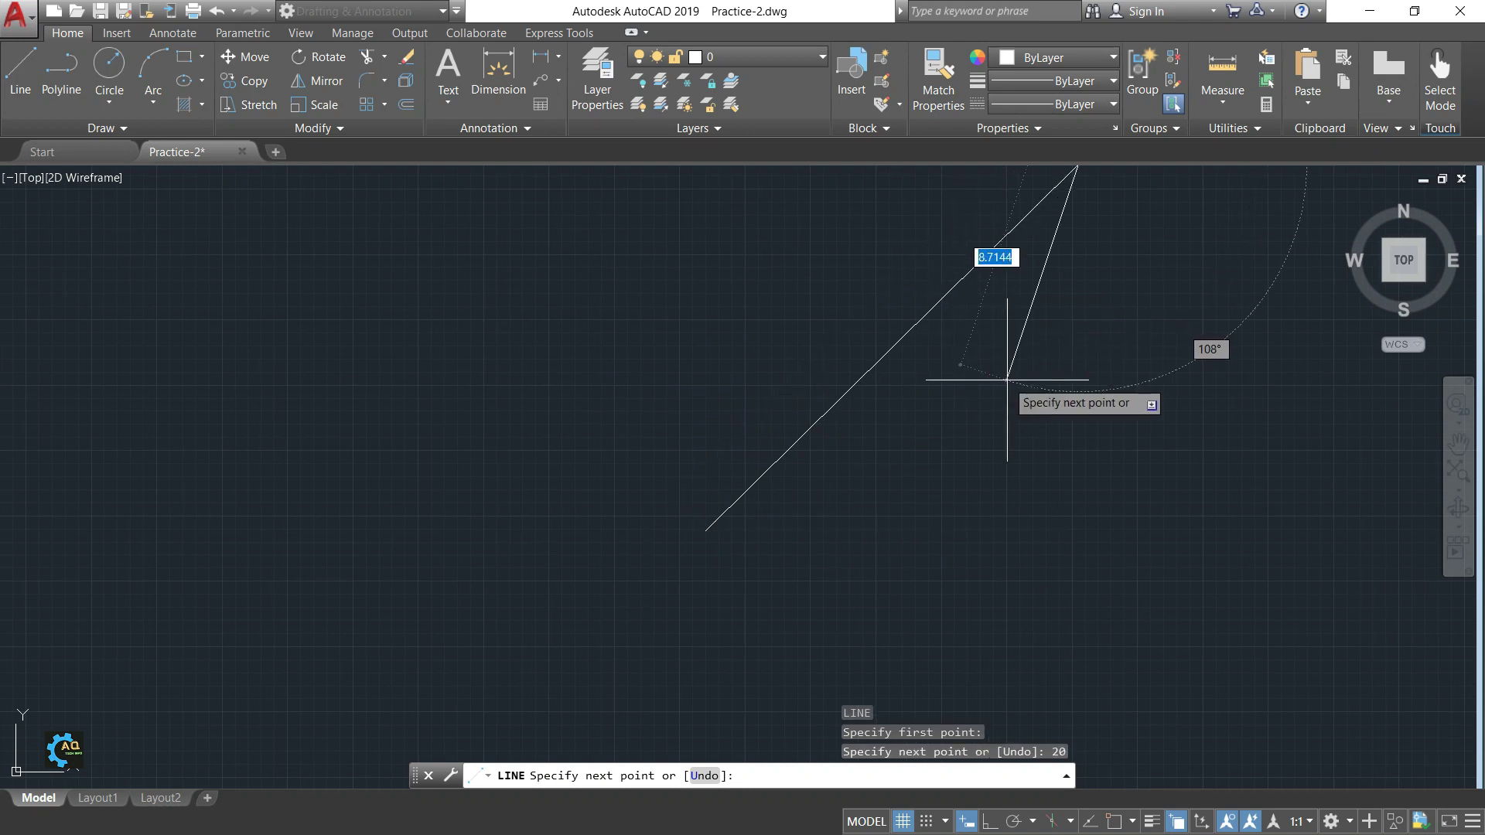
key("Escape")
scroll(1013, 371, "down", 3)
scroll(932, 392, "down", 1)
scroll(959, 375, "up", 4)
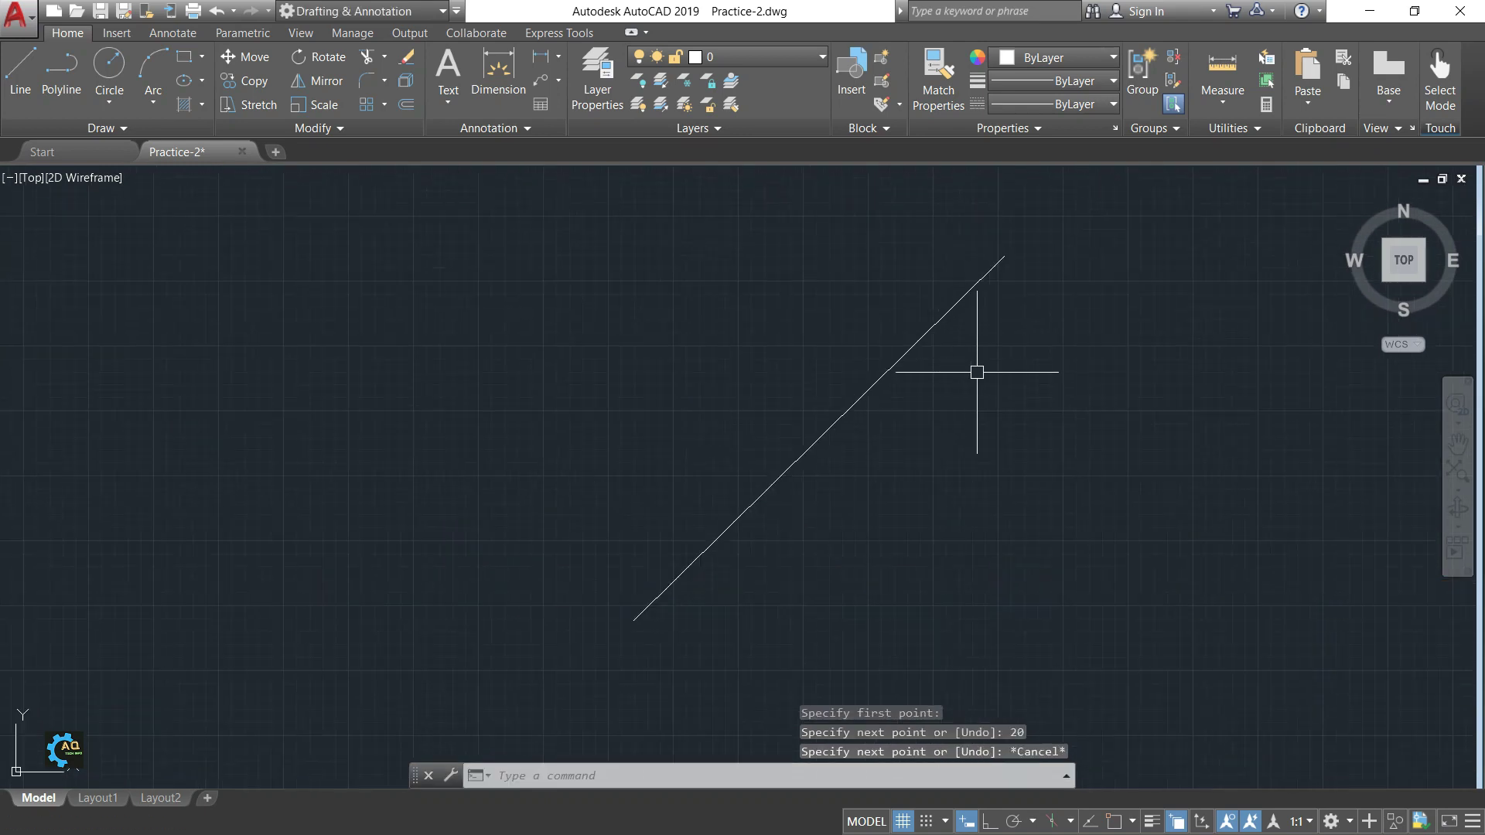
Step: With Osnap on, draw a diameter-5 circle centred on the line's upper endpoint
type("c")
key("Return")
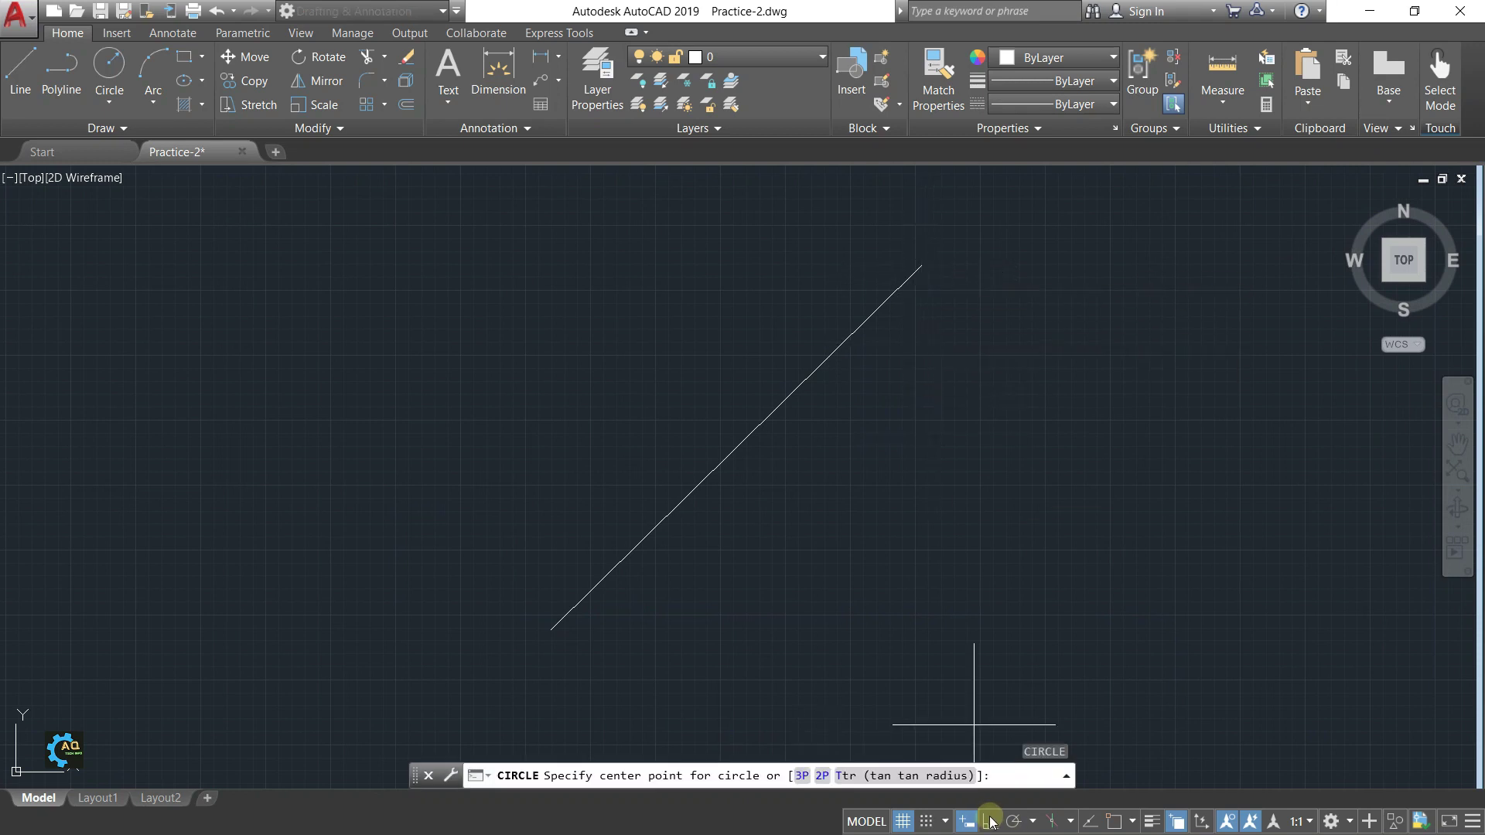
left_click(1114, 822)
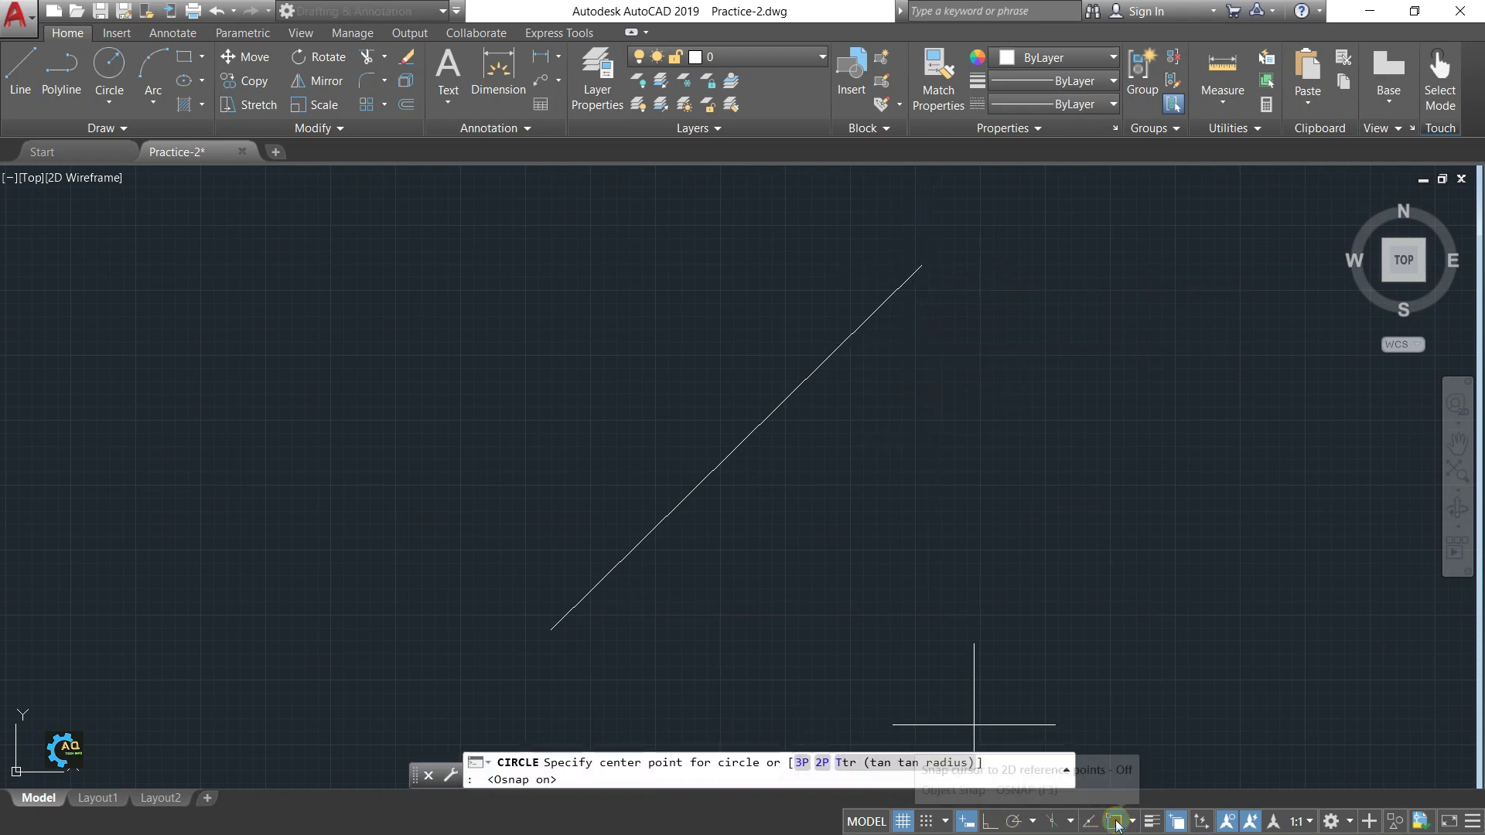
left_click(921, 265)
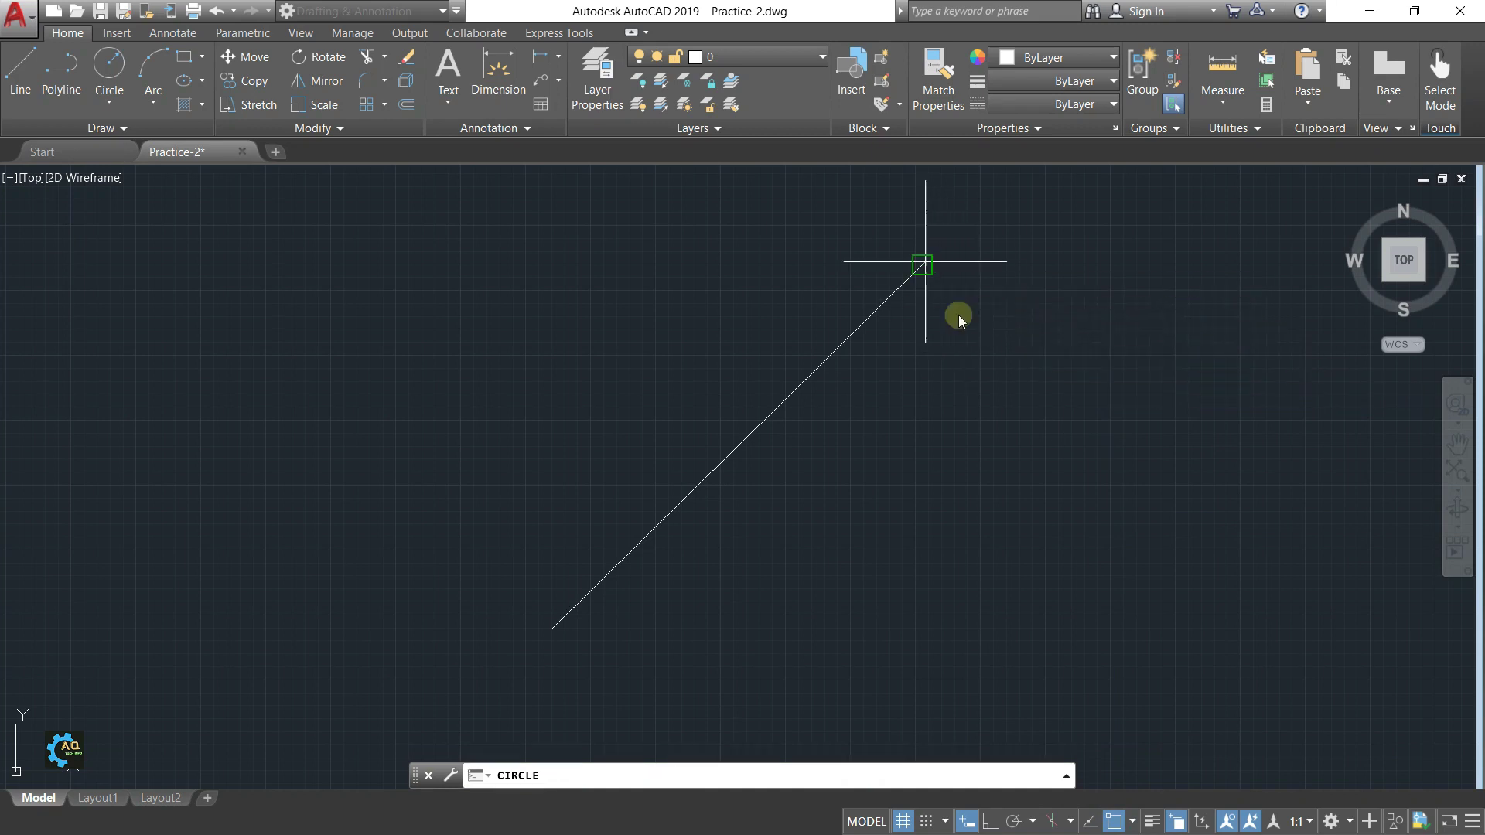
type("d")
key("Return")
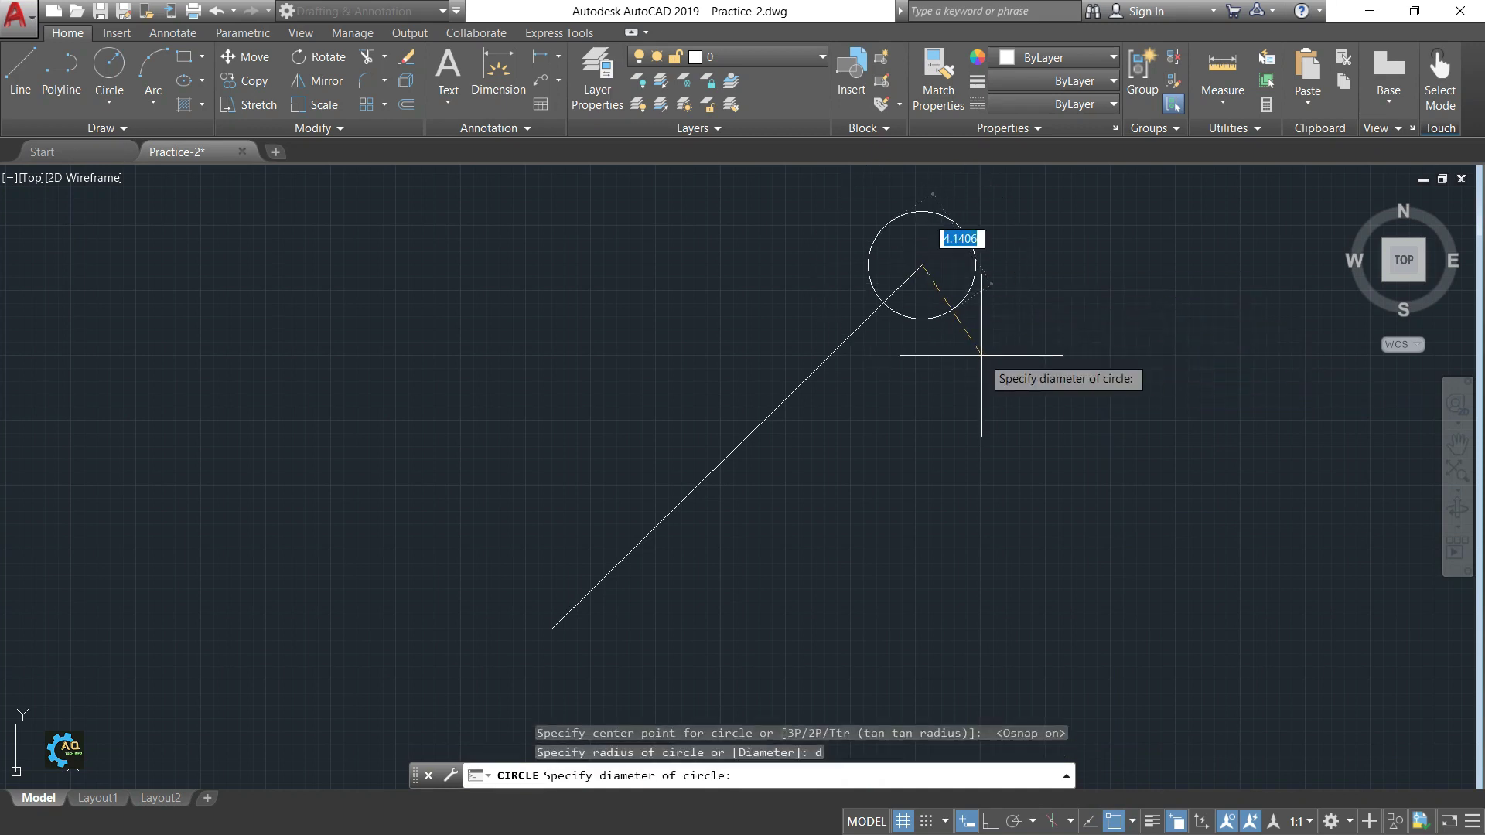
type("5")
key("Return")
scroll(972, 371, "down", 2)
left_click(987, 288)
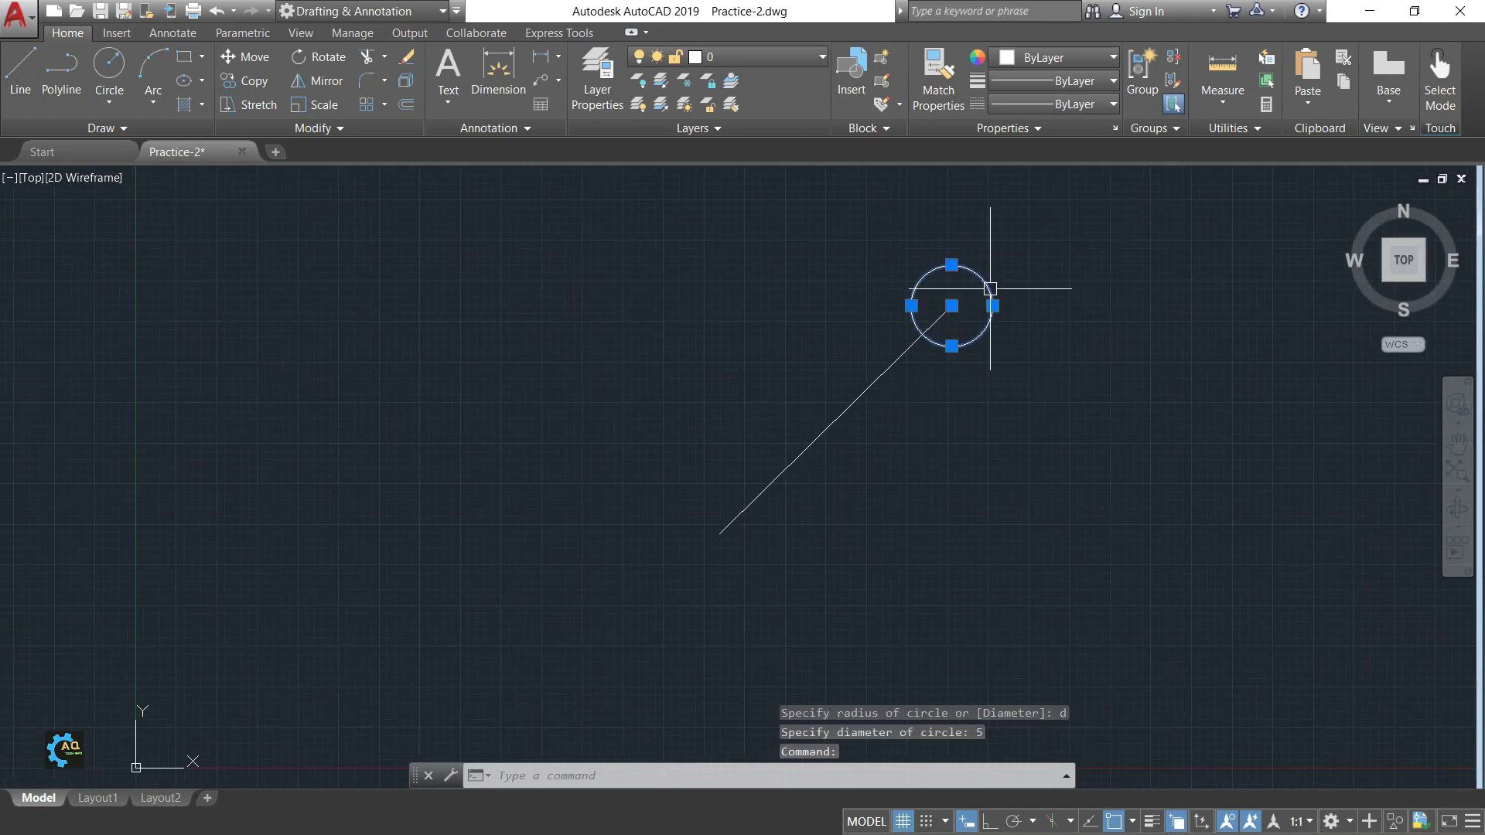
left_click(812, 58)
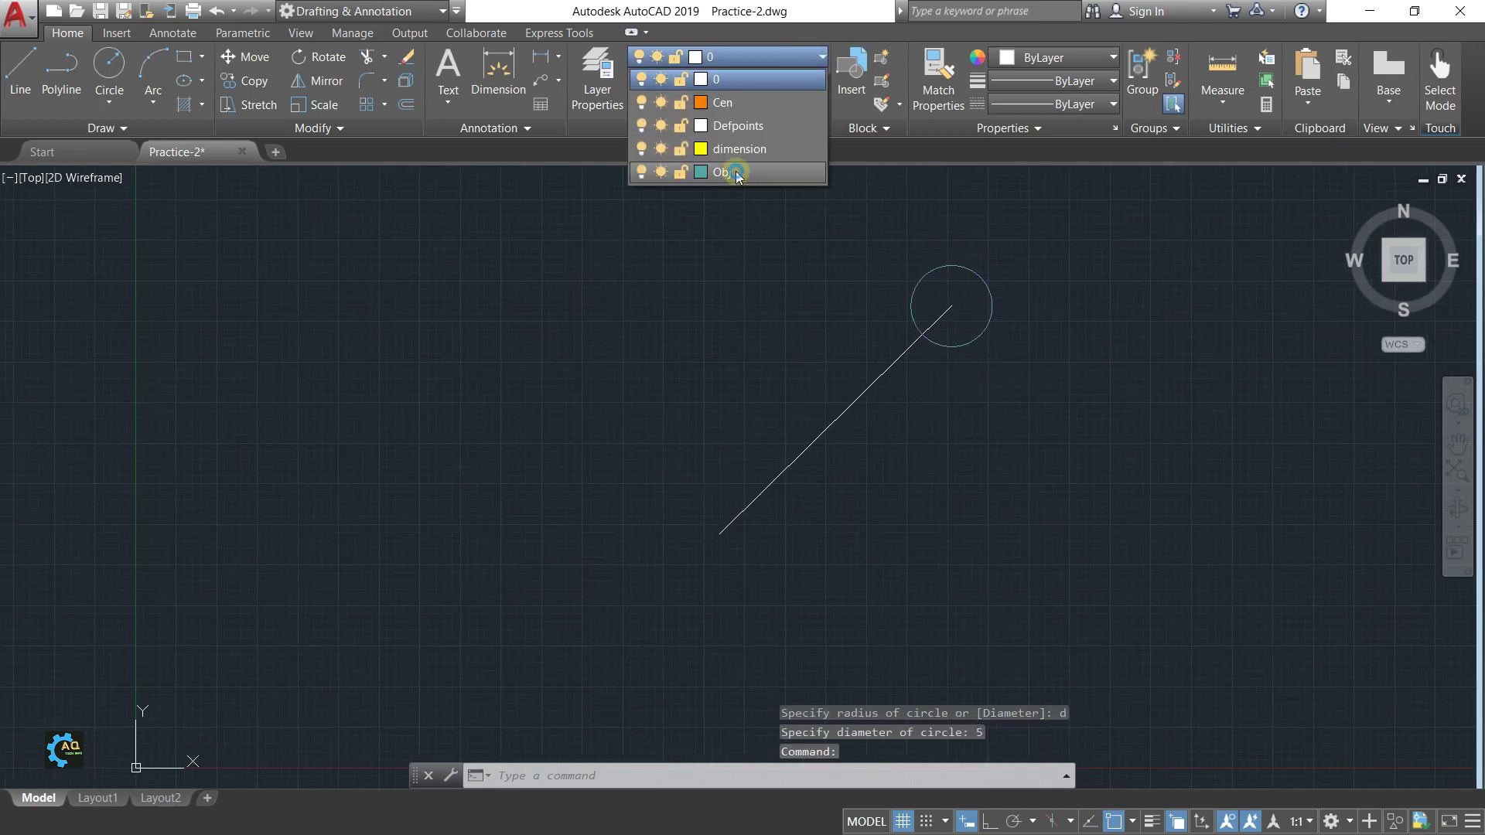
Step: Put the circle on the Obj layer and change the Obj layer colour to white (255)
left_click(735, 175)
scroll(917, 243, "up", 2)
key("Escape")
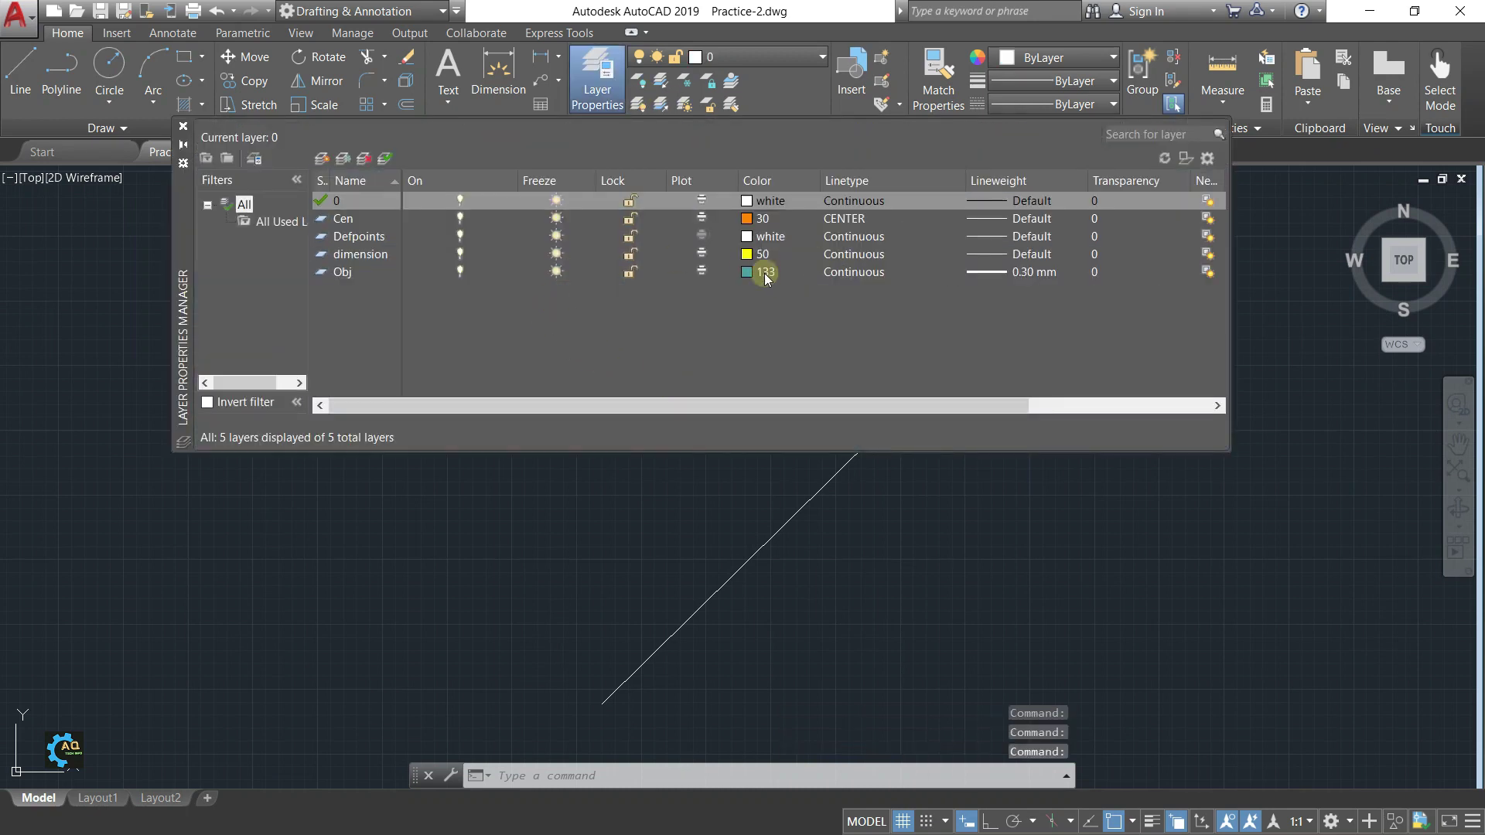
left_click(764, 272)
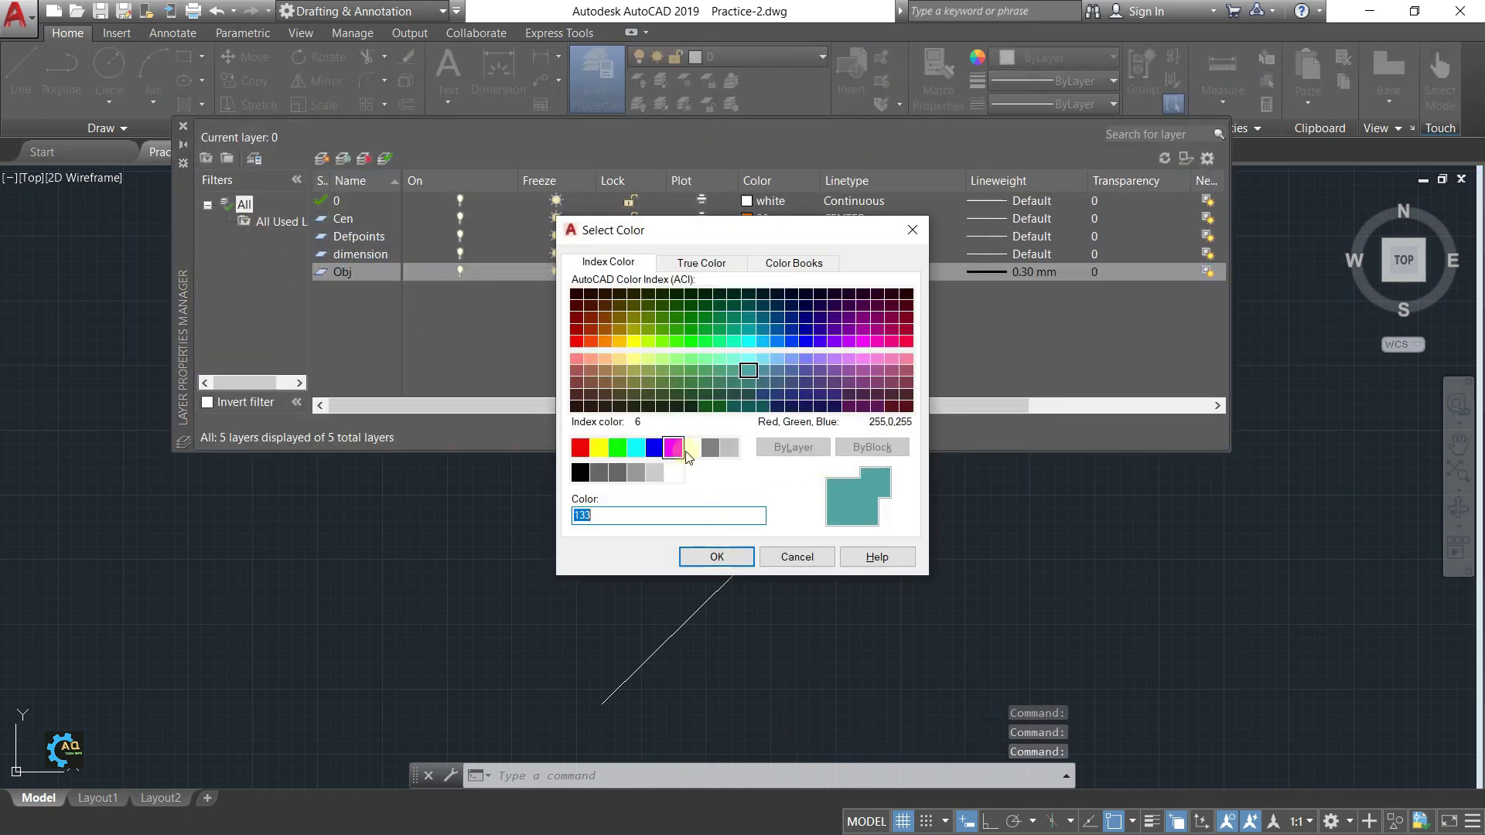
left_click(678, 472)
left_click(712, 556)
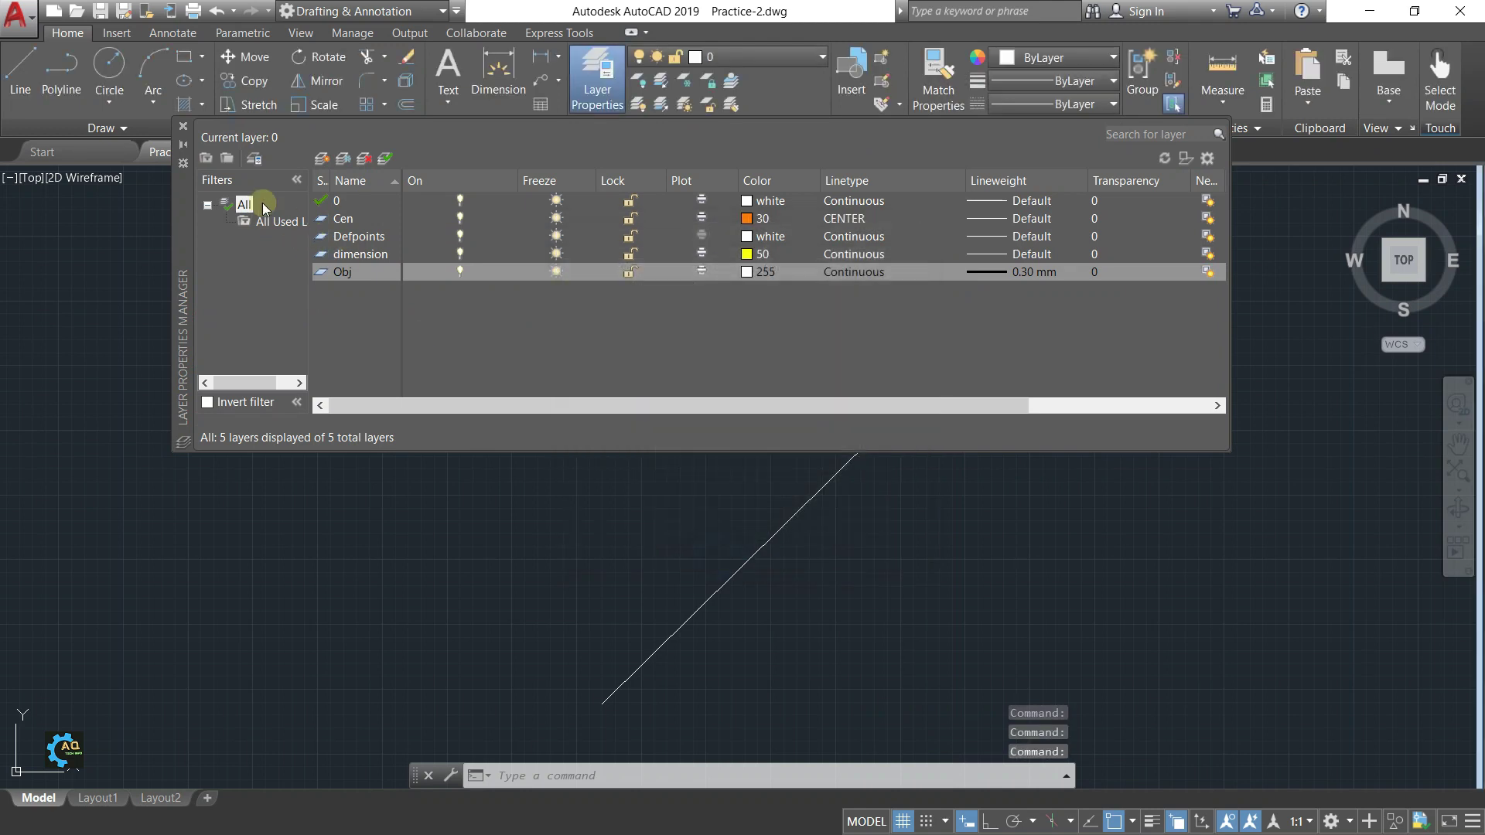
left_click(183, 125)
Step: Turn on Show Lineweight so the circle displays thick
middle_click_drag(1067, 540, 990, 519)
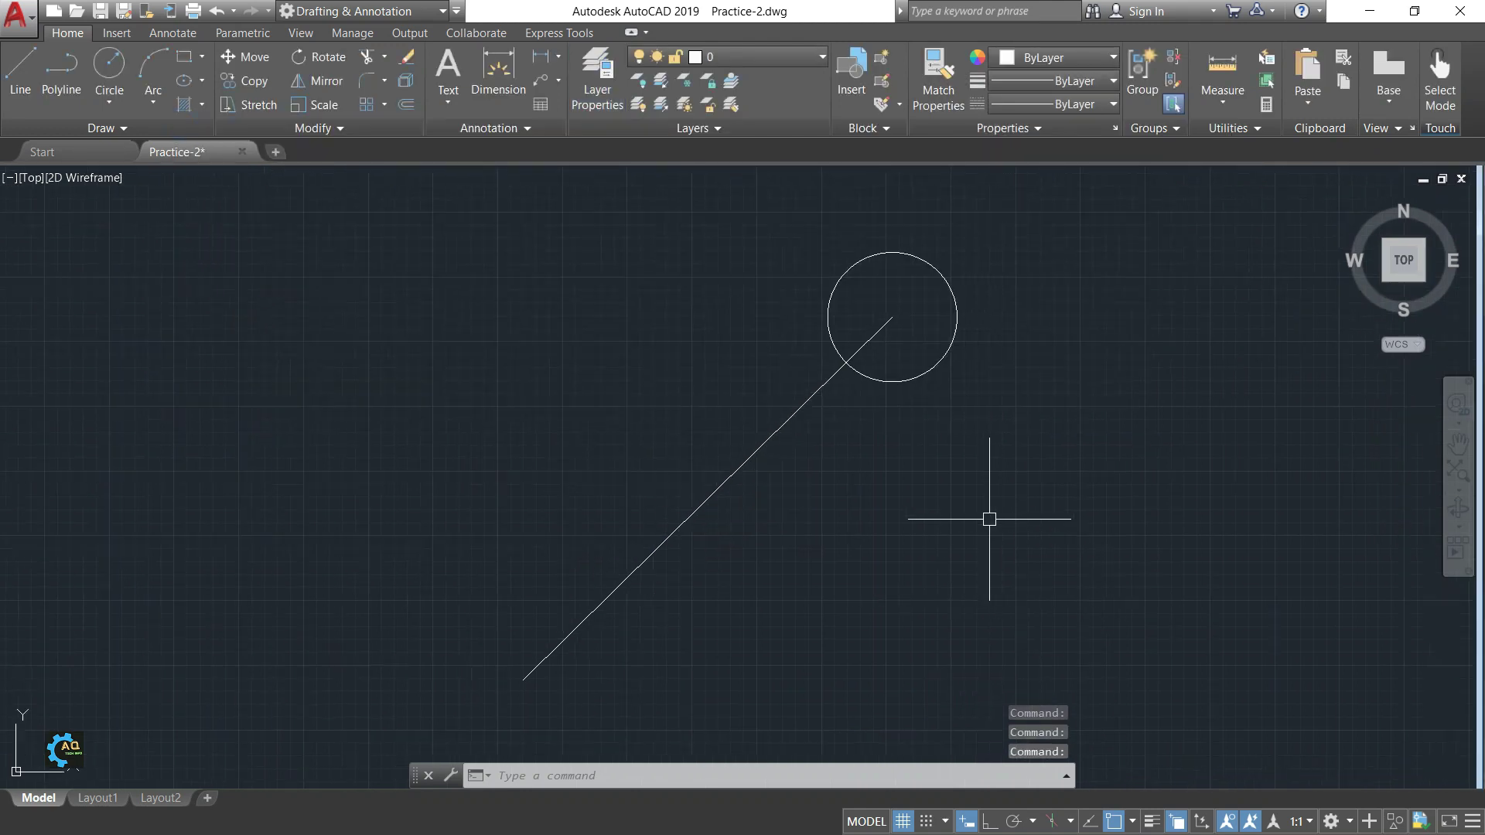
left_click(1151, 821)
middle_click_drag(910, 518, 988, 487)
middle_click_drag(955, 433, 946, 443)
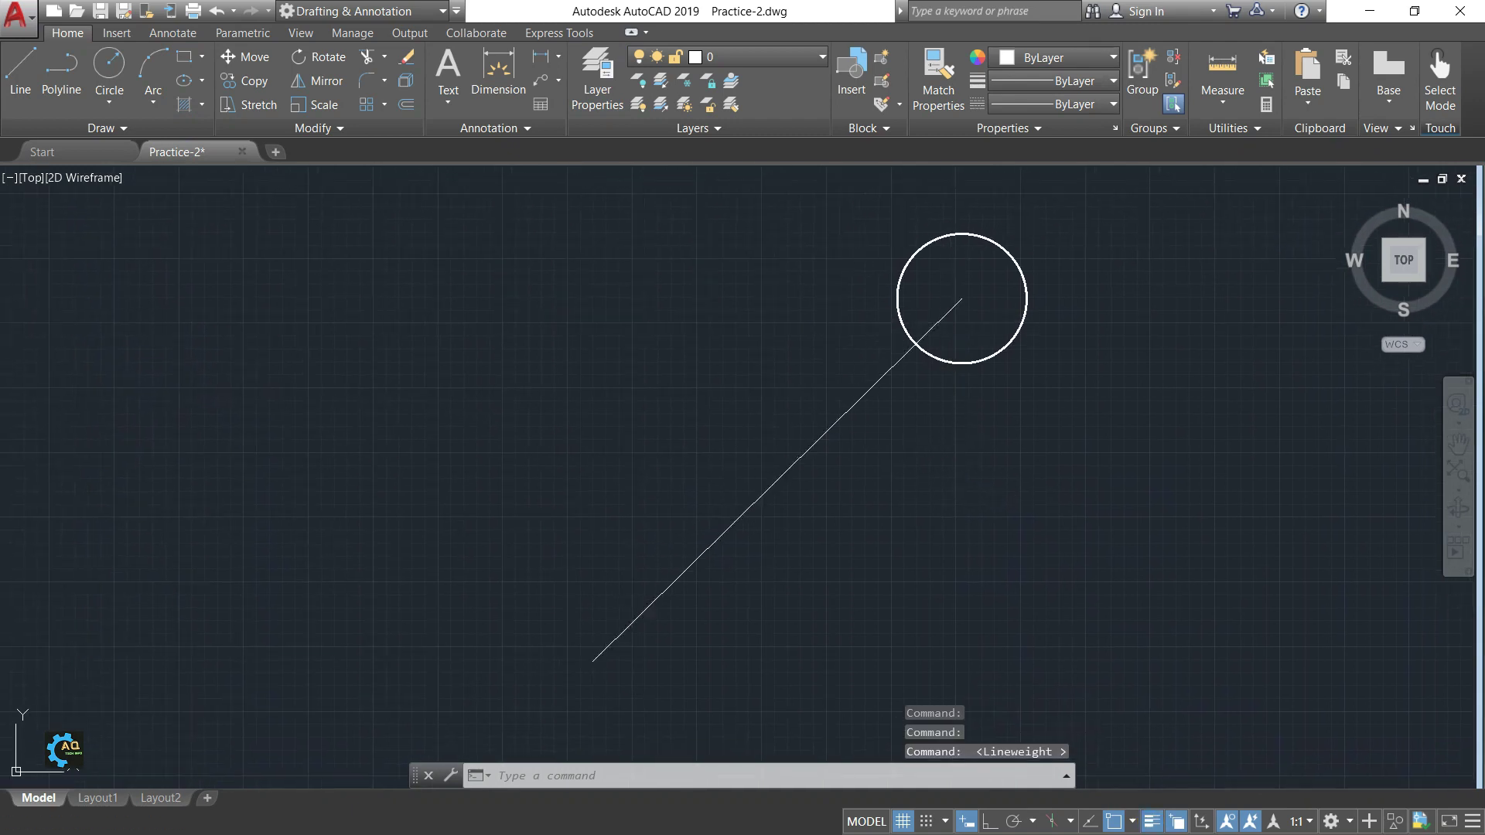
left_click(957, 310)
left_click(822, 57)
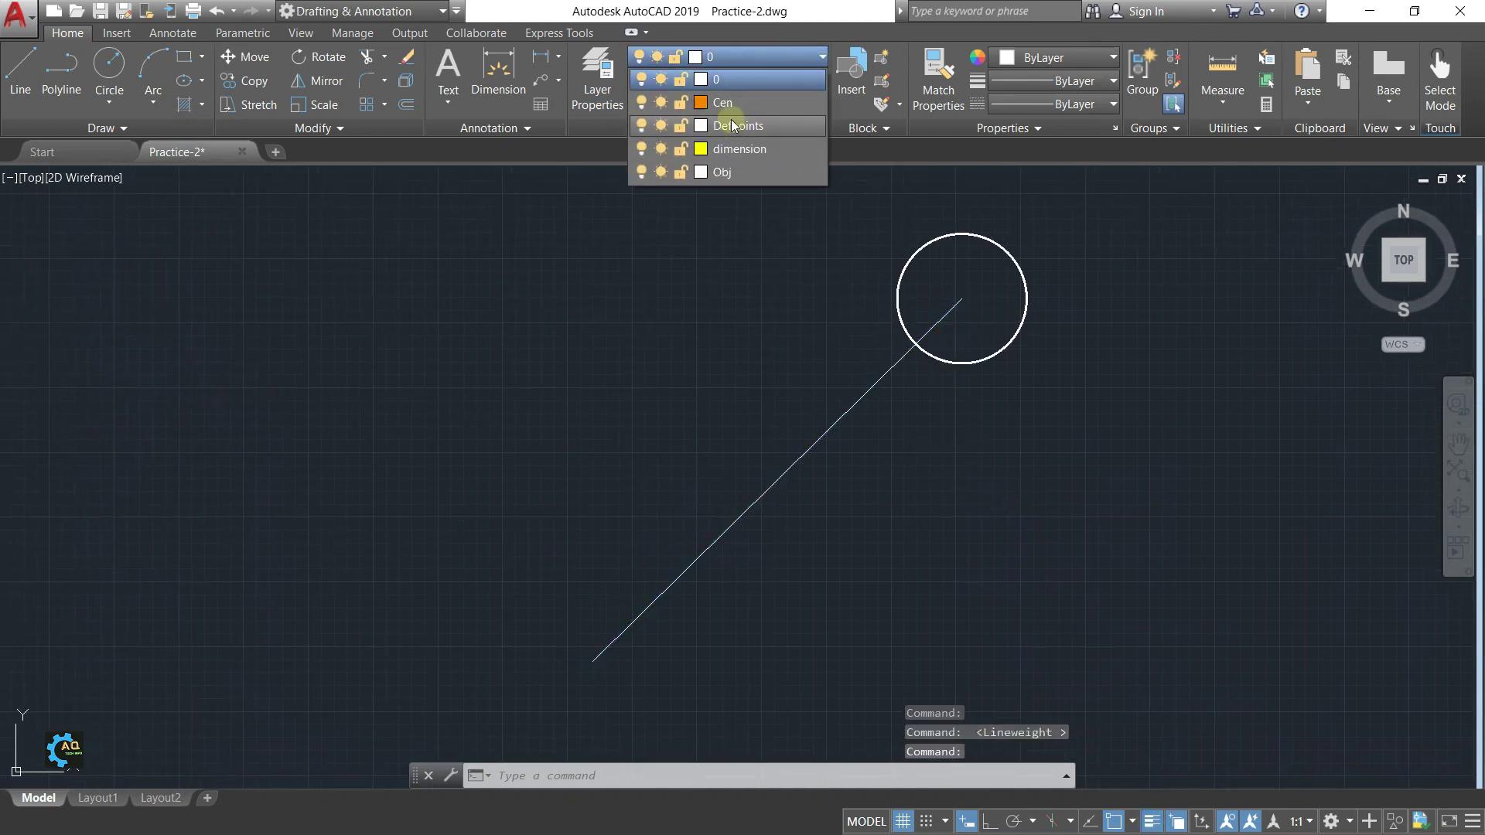
Step: Move the diagonal line onto the orange Cen centre-line layer
left_click(756, 139)
key("Escape")
middle_click_drag(924, 389, 950, 389)
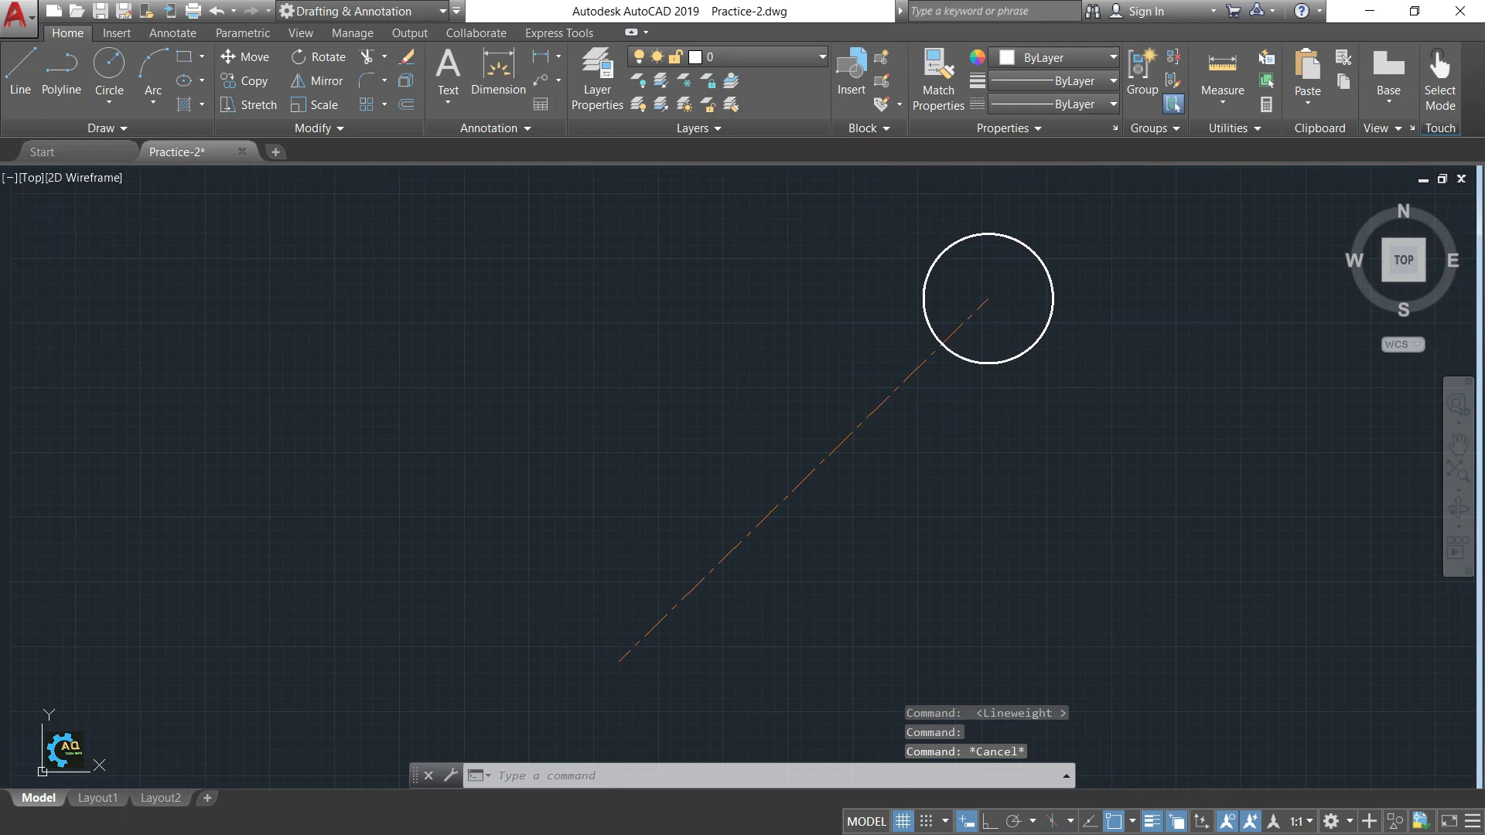
Step: Set the centre line's linetype scale to 5 in its Properties palette
left_click(806, 474)
right_click(835, 437)
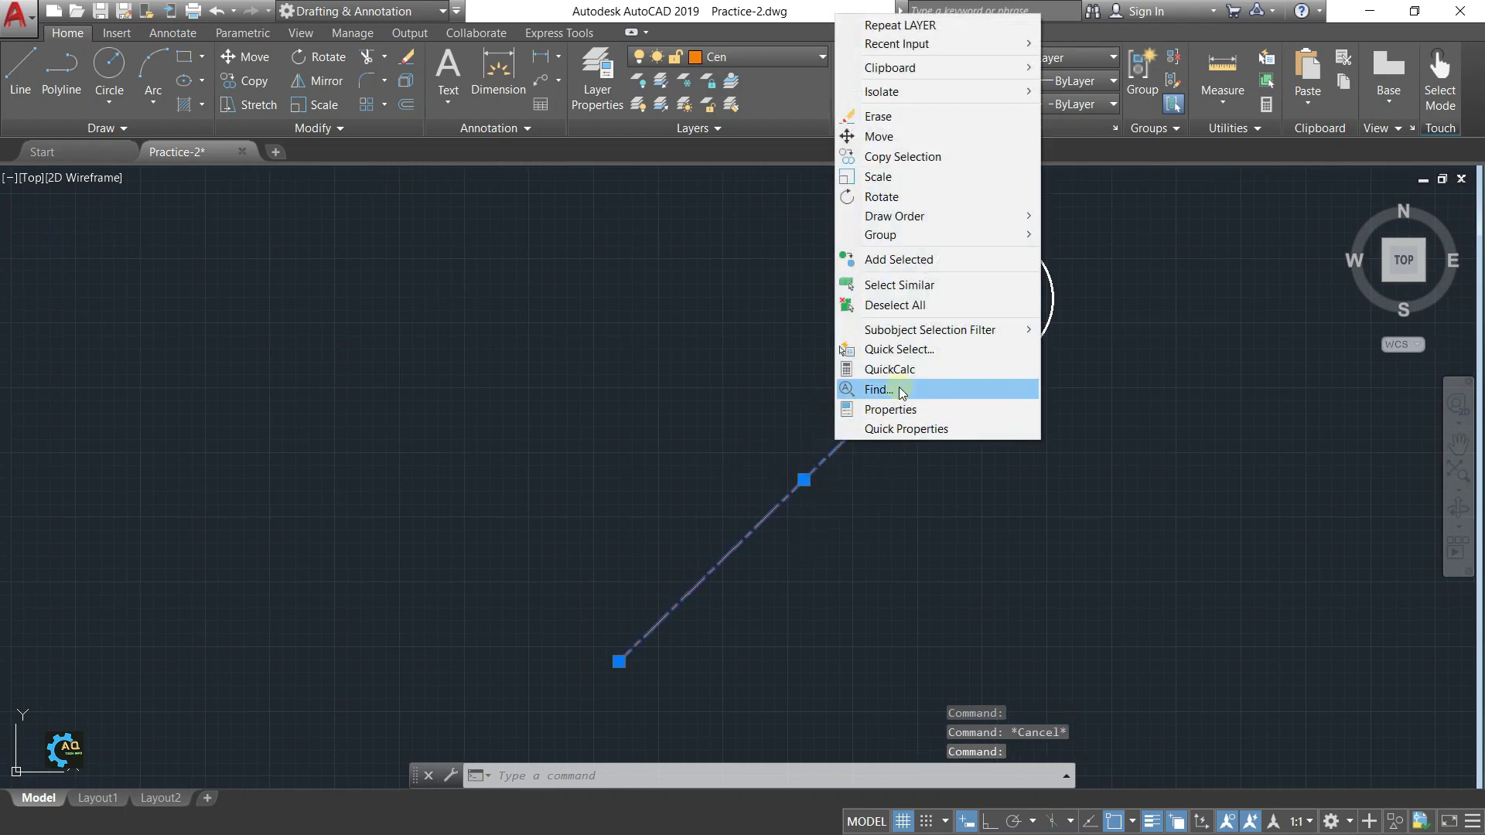
left_click(901, 408)
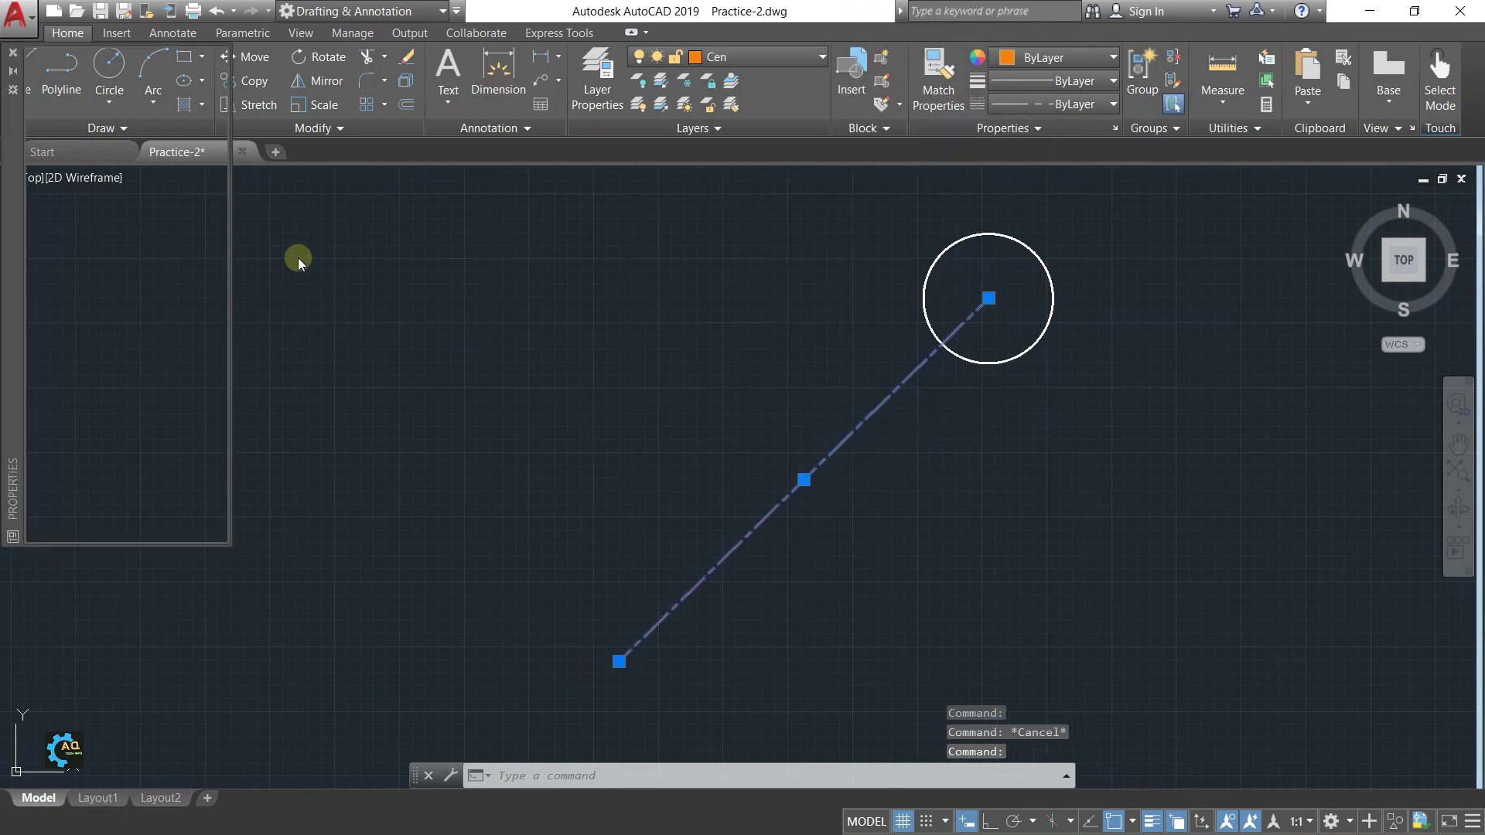
left_click(182, 175)
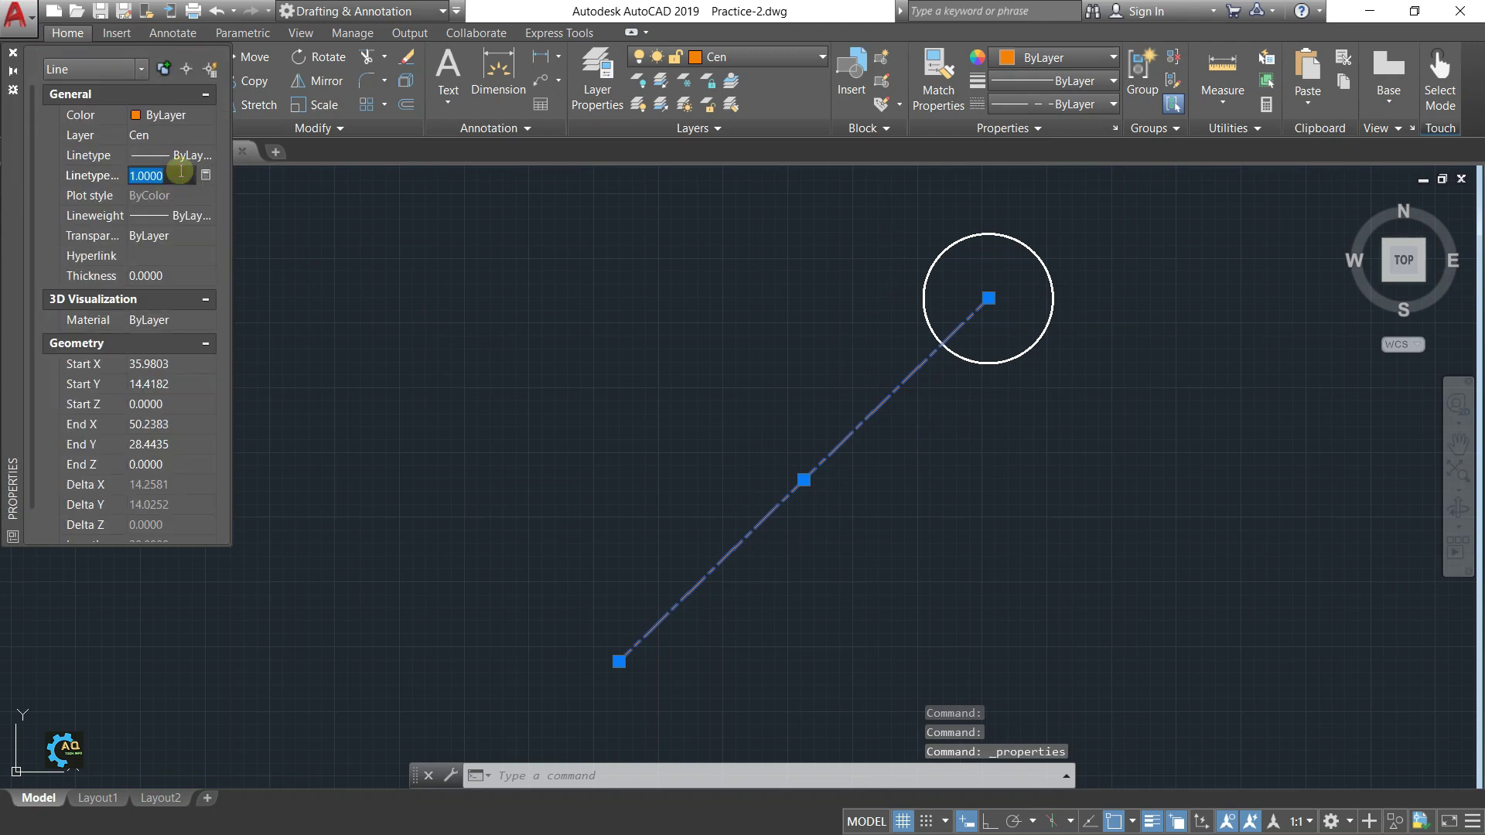
type("5.0000")
key("Return")
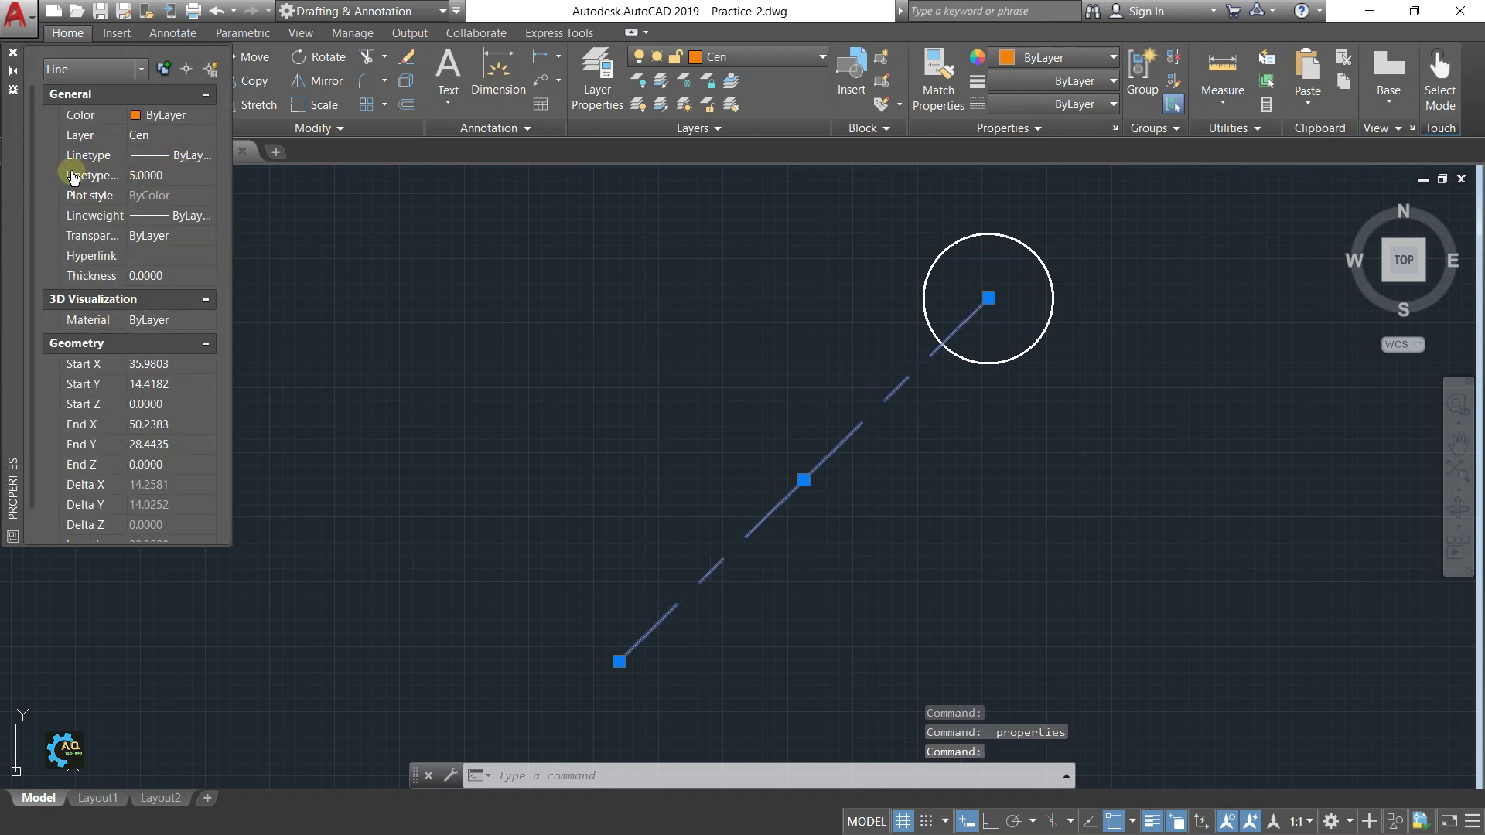
left_click(13, 52)
middle_click_drag(399, 341, 789, 344)
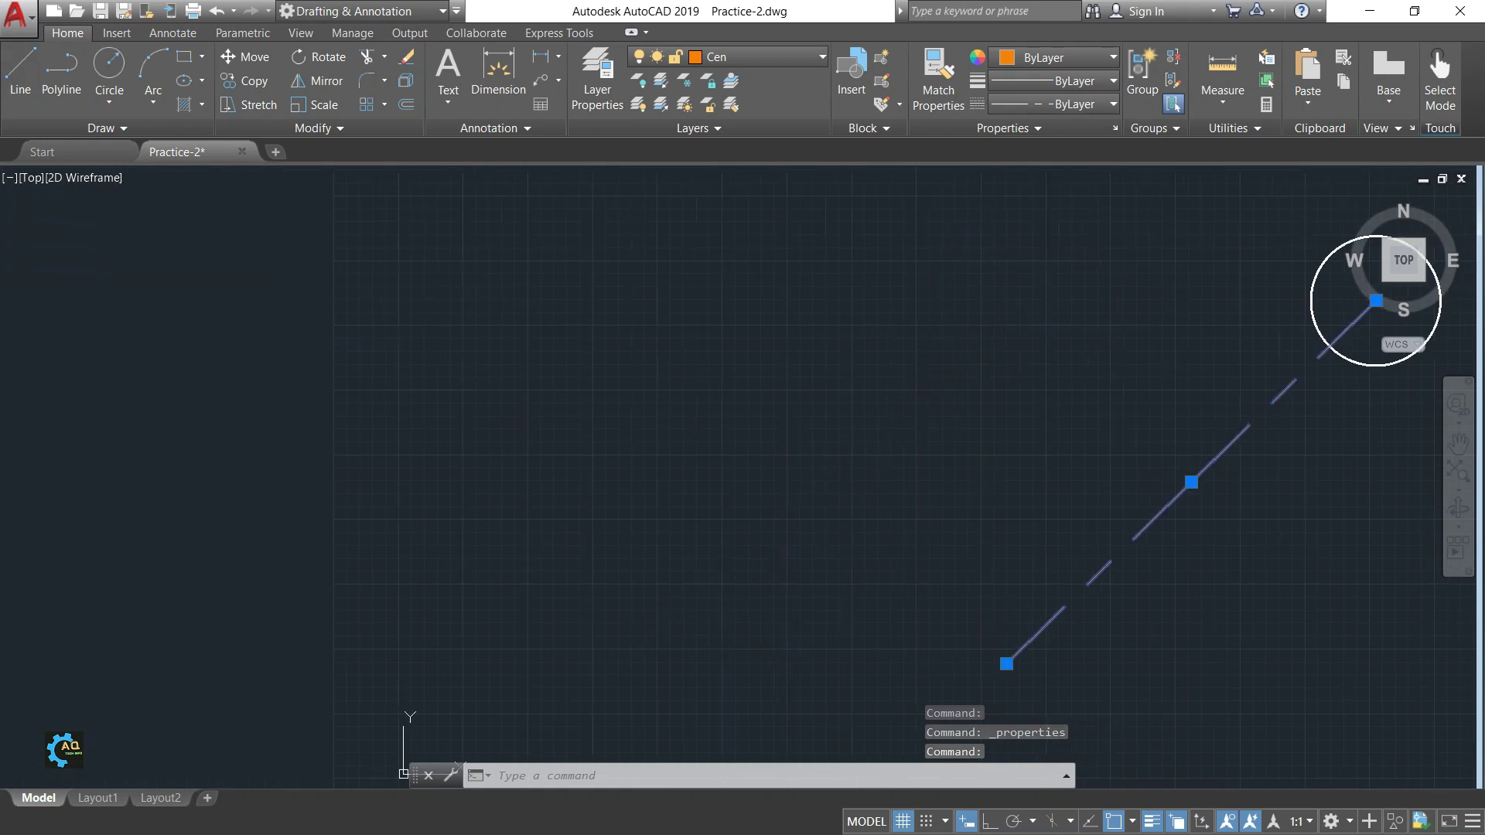
key("Escape")
scroll(916, 428, "down", 2)
middle_click_drag(985, 477, 992, 441)
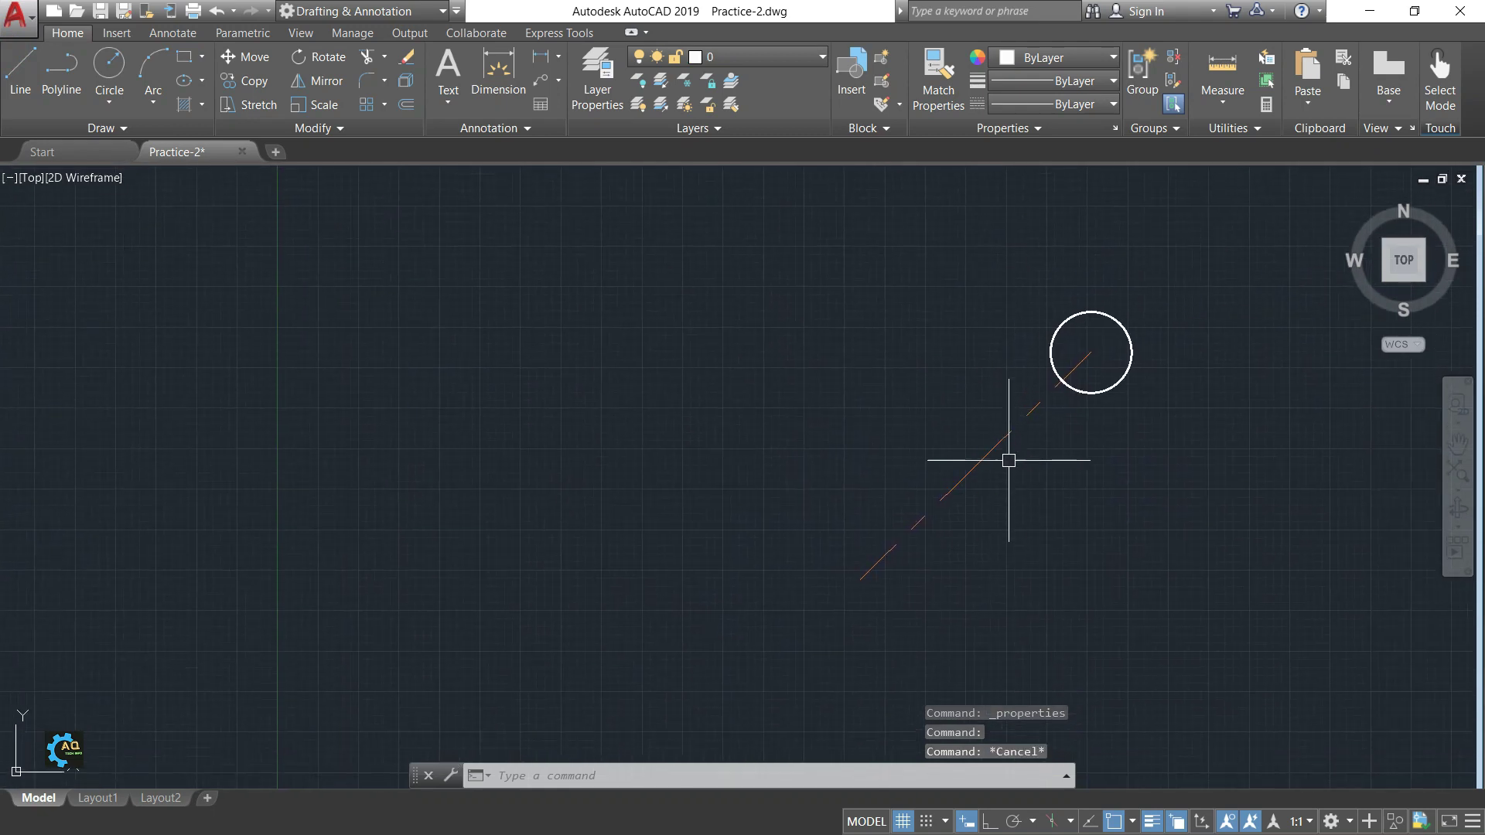
middle_click_drag(1070, 547, 1078, 505)
middle_click_drag(1084, 619, 1053, 614)
Step: Polar-array the circle and line into 12 items around the line's lower endpoint
type("ar")
key("Return")
left_click(1202, 267)
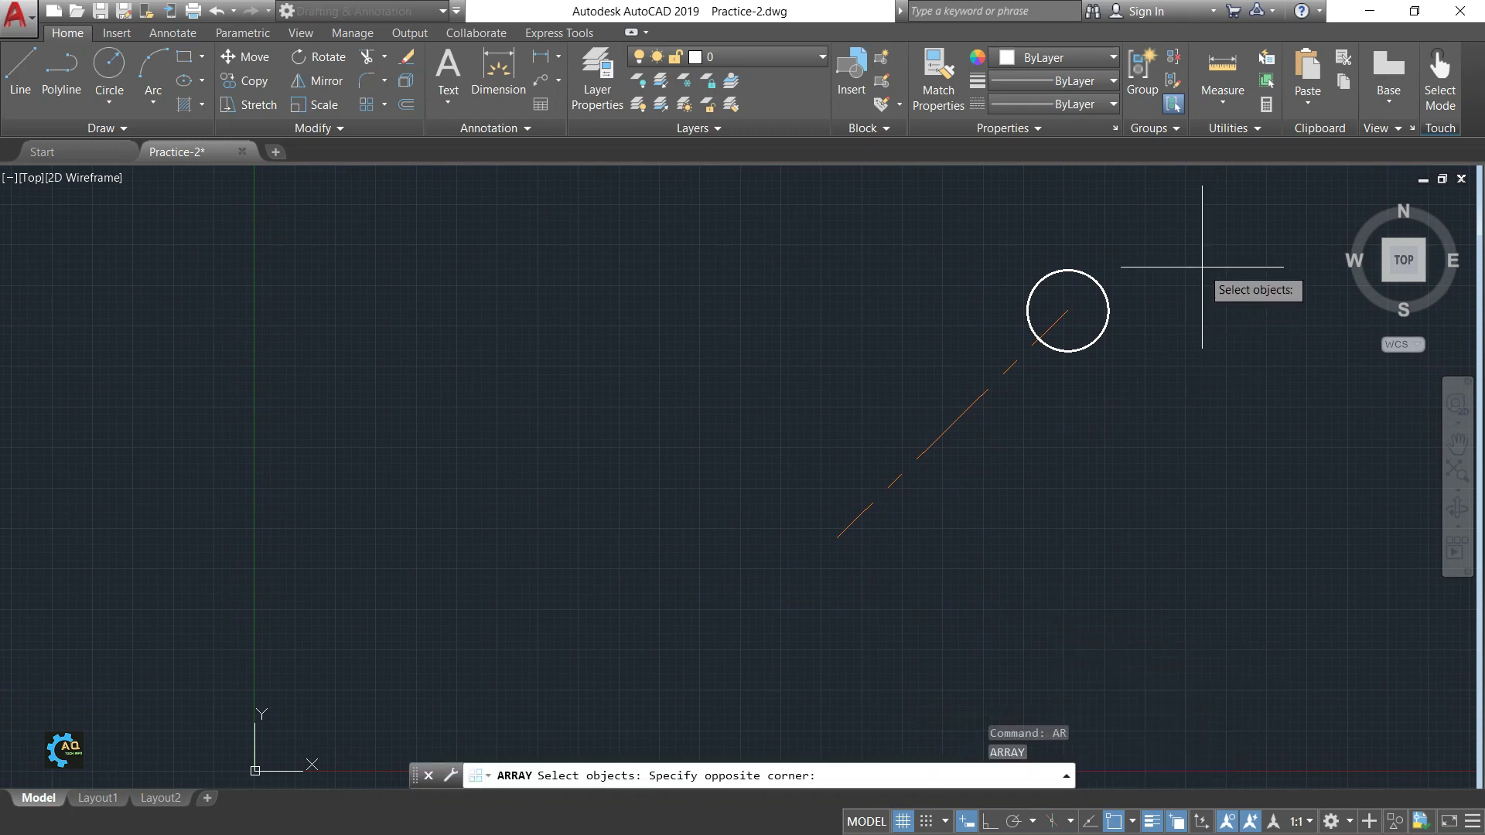
left_click(839, 509)
right_click(964, 510)
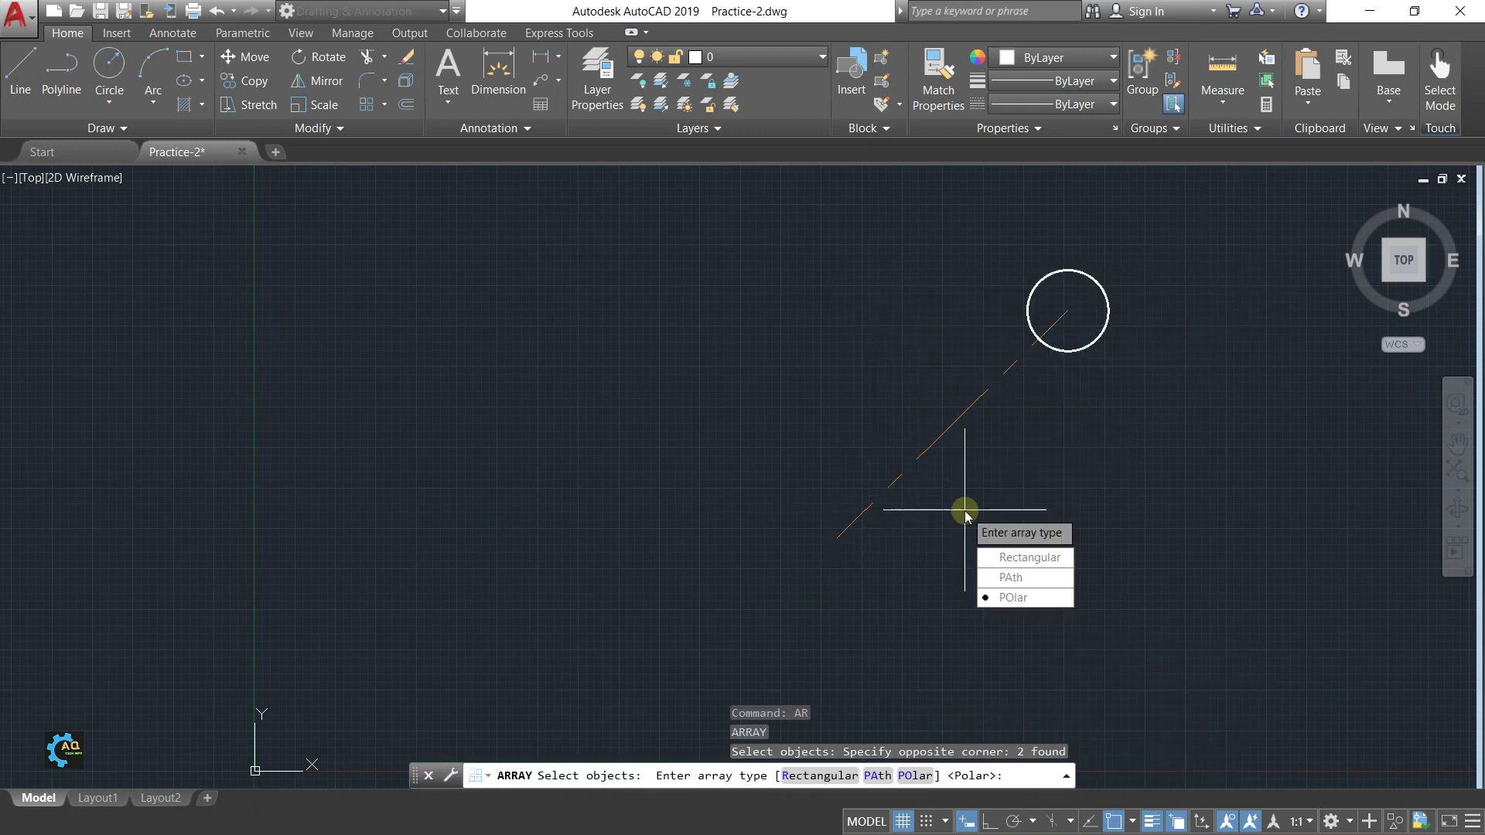
left_click(1009, 597)
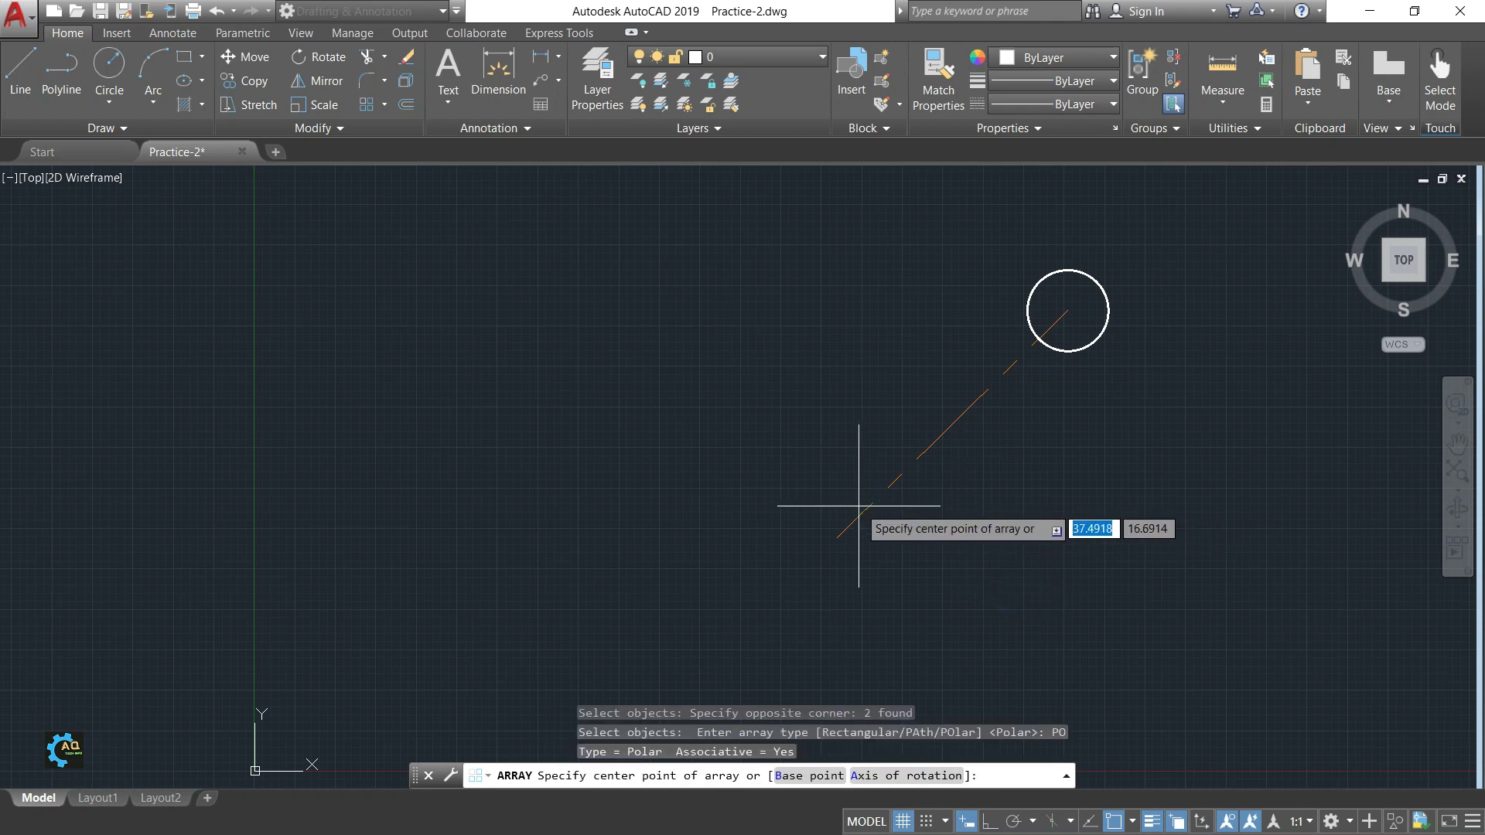
left_click(837, 538)
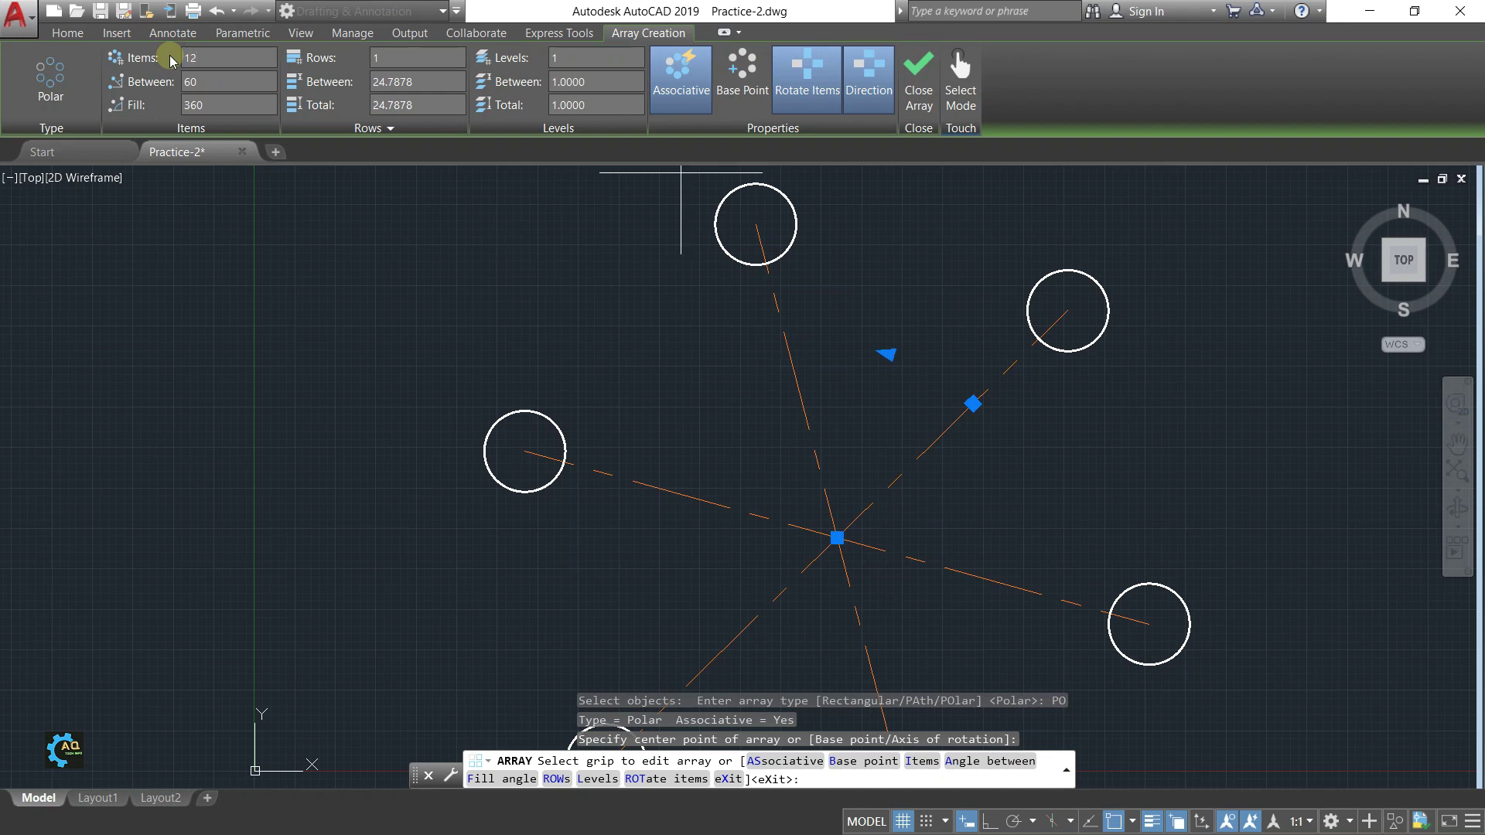
key("Return")
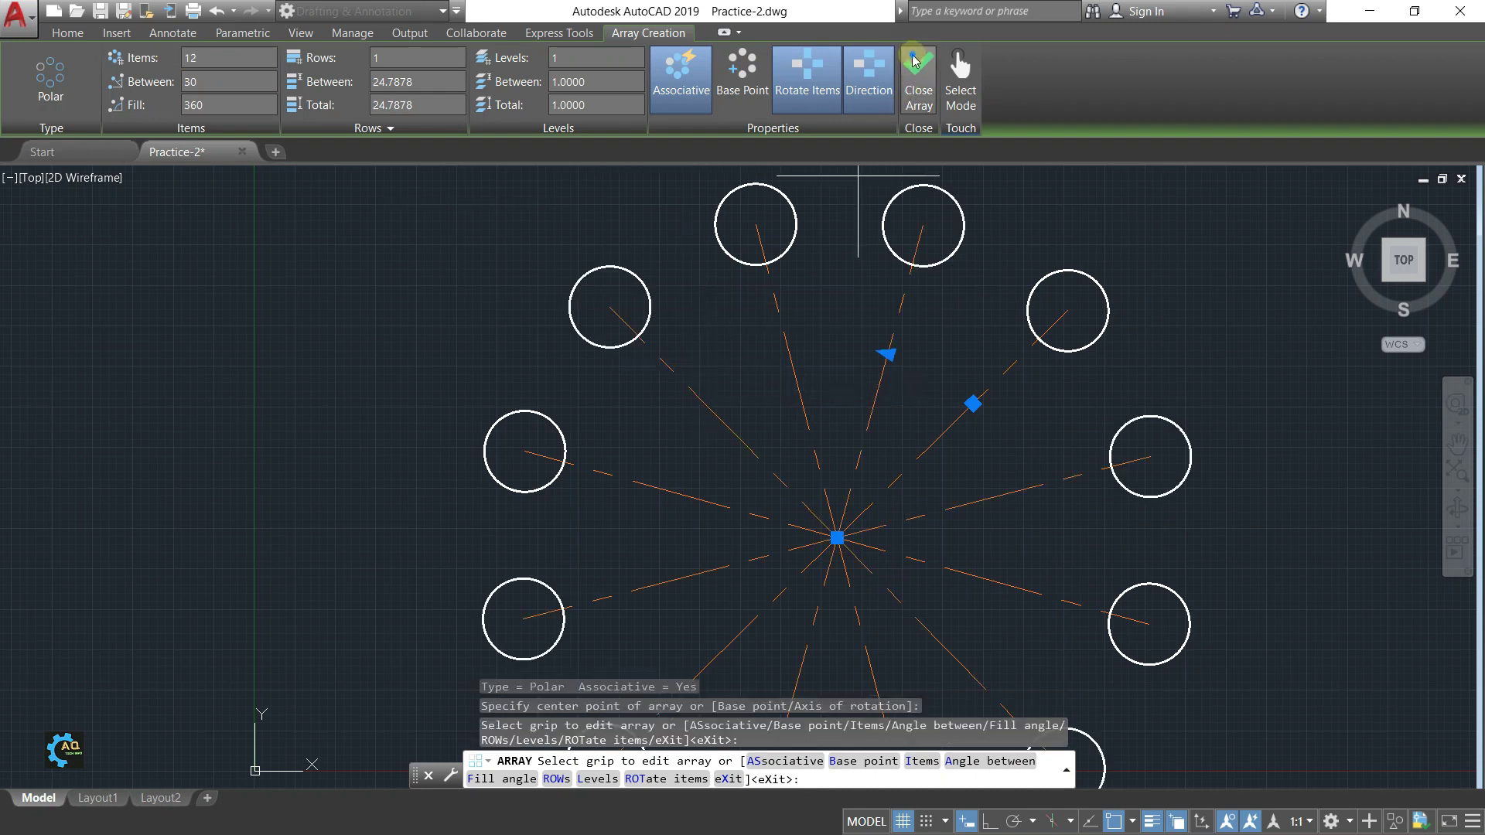
left_click(914, 61)
Step: Select the finished array and run Explode on it
middle_click_drag(765, 364, 699, 314)
scroll(371, 243, "down", 2)
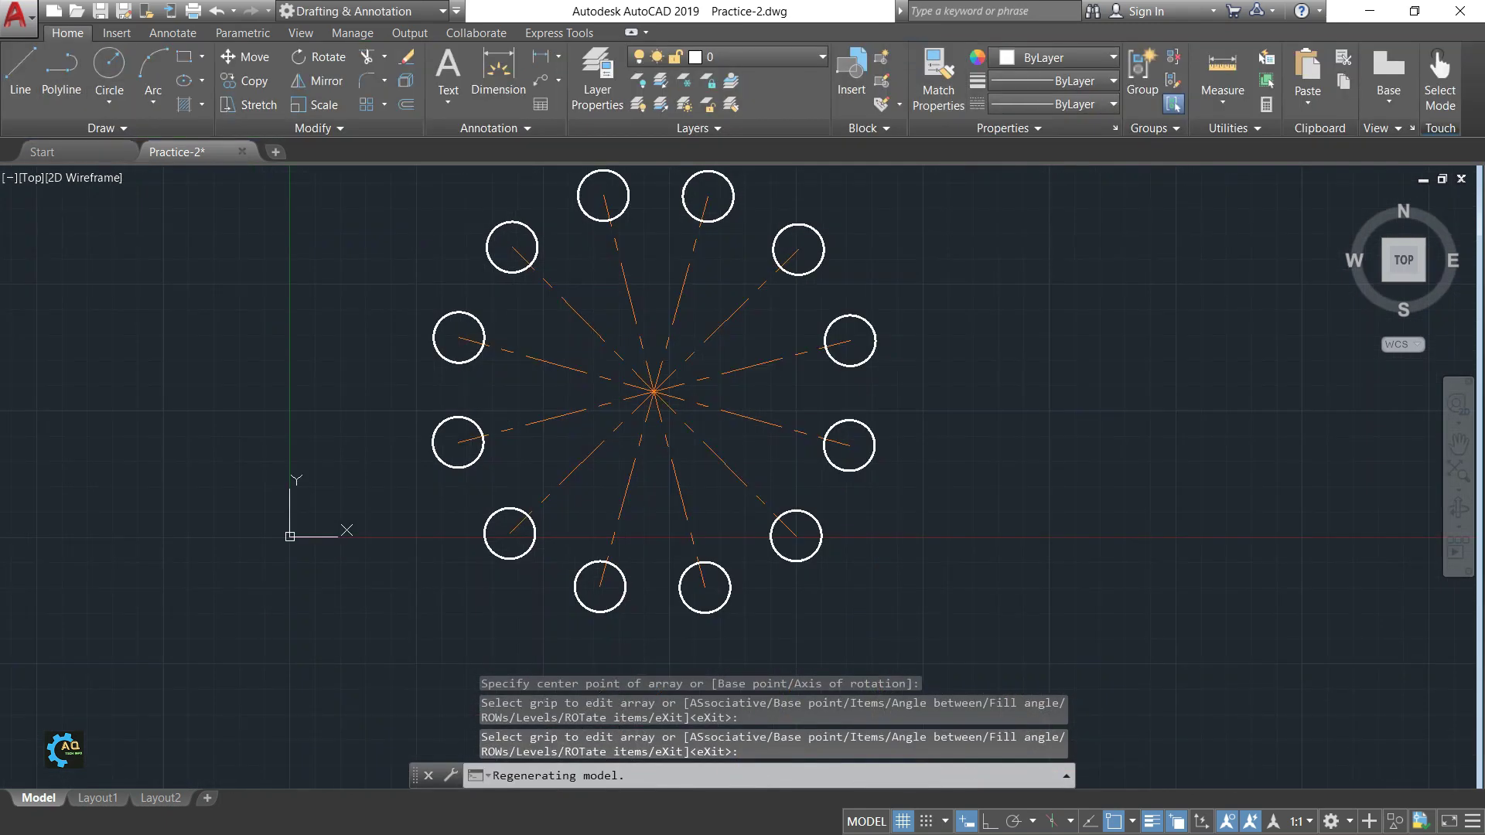
scroll(618, 294, "down", 2)
left_click(659, 294)
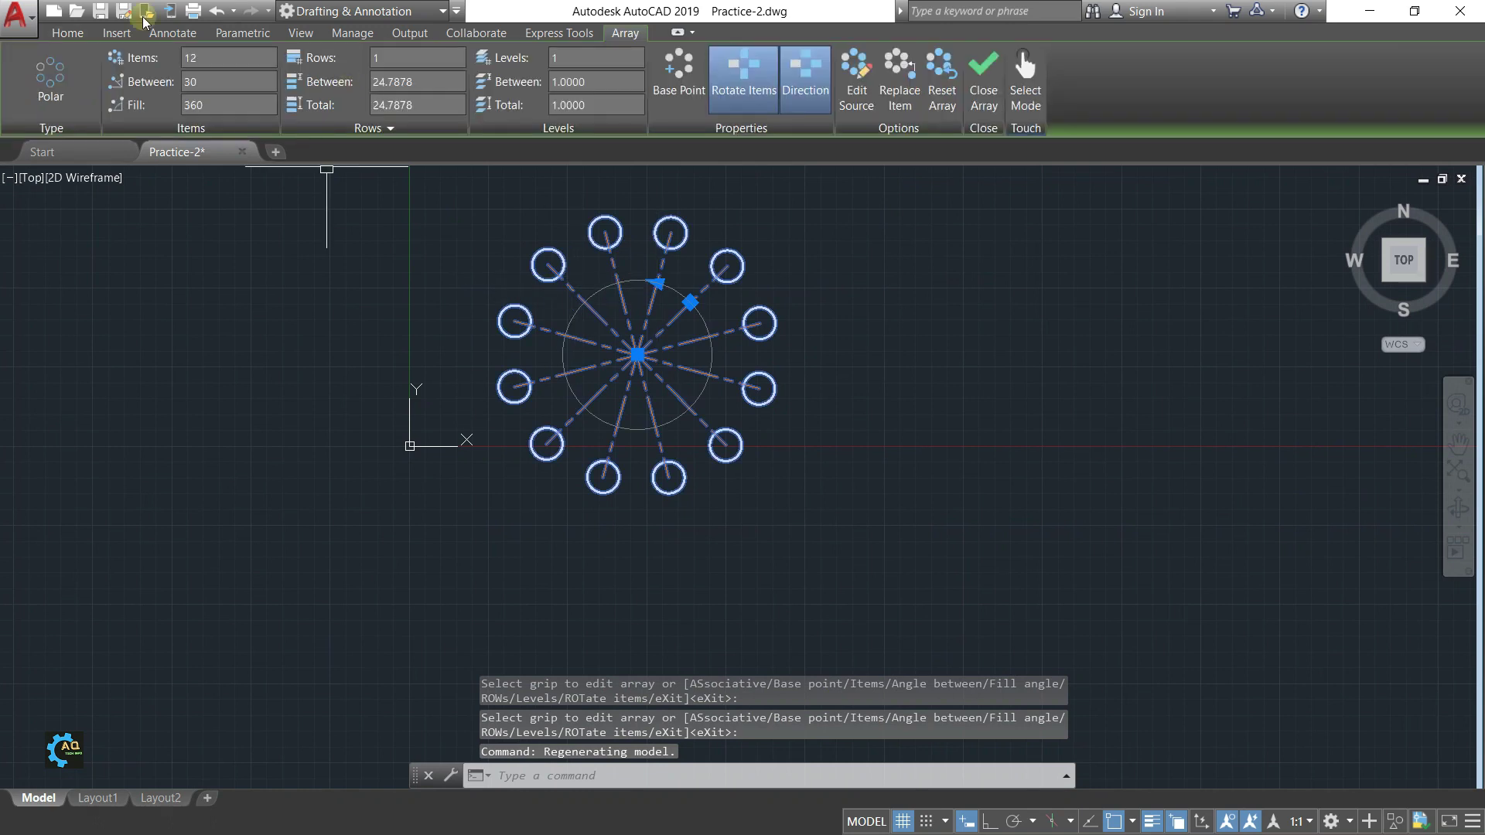
left_click(78, 32)
left_click(409, 90)
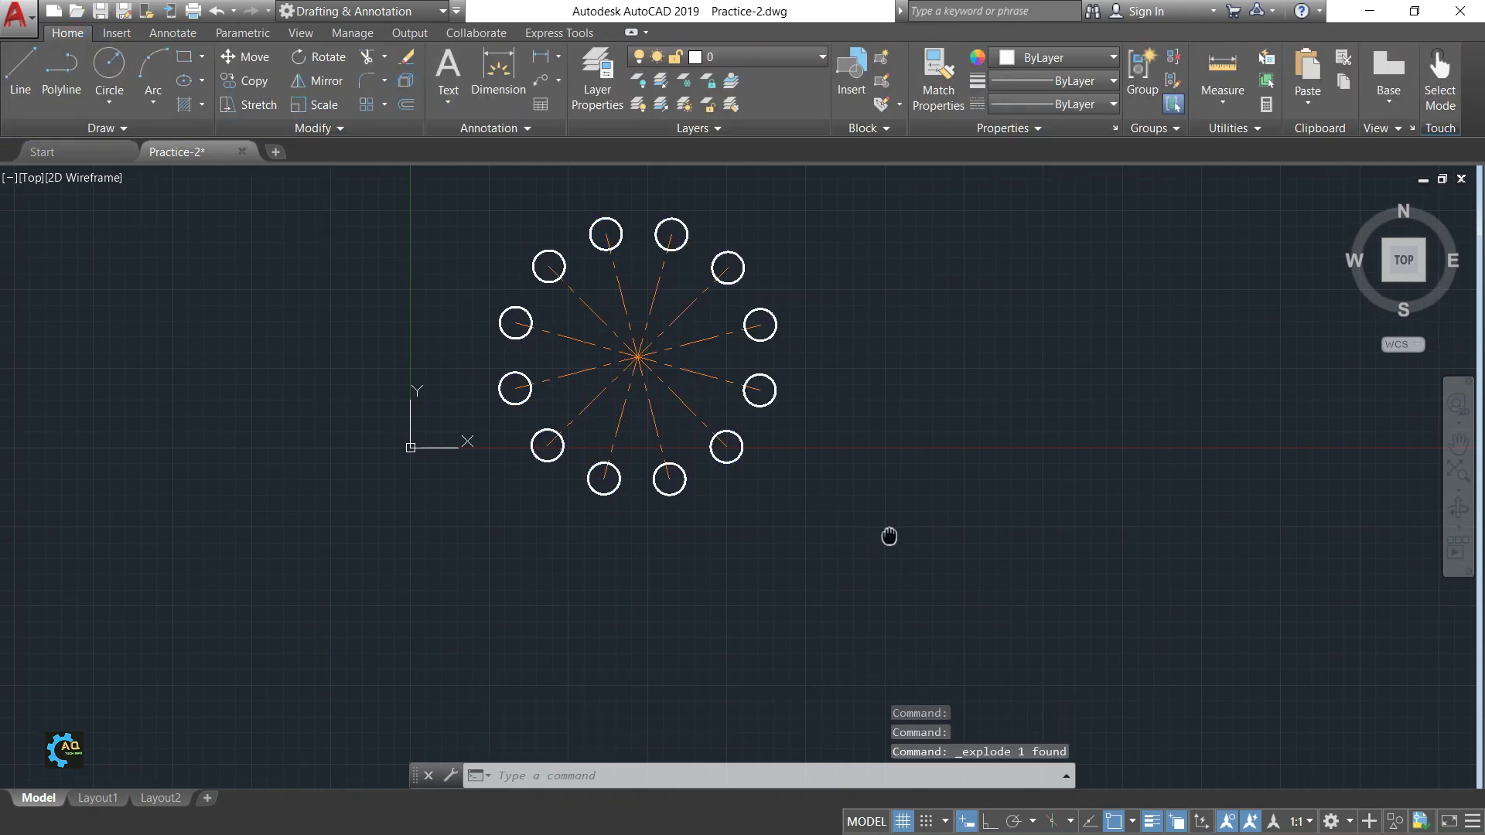
Step: Select the coordinate system icon and view its right-click options, then cancel
scroll(797, 397, "up", 3)
scroll(890, 411, "up", 1)
scroll(685, 458, "down", 4)
left_click(505, 488)
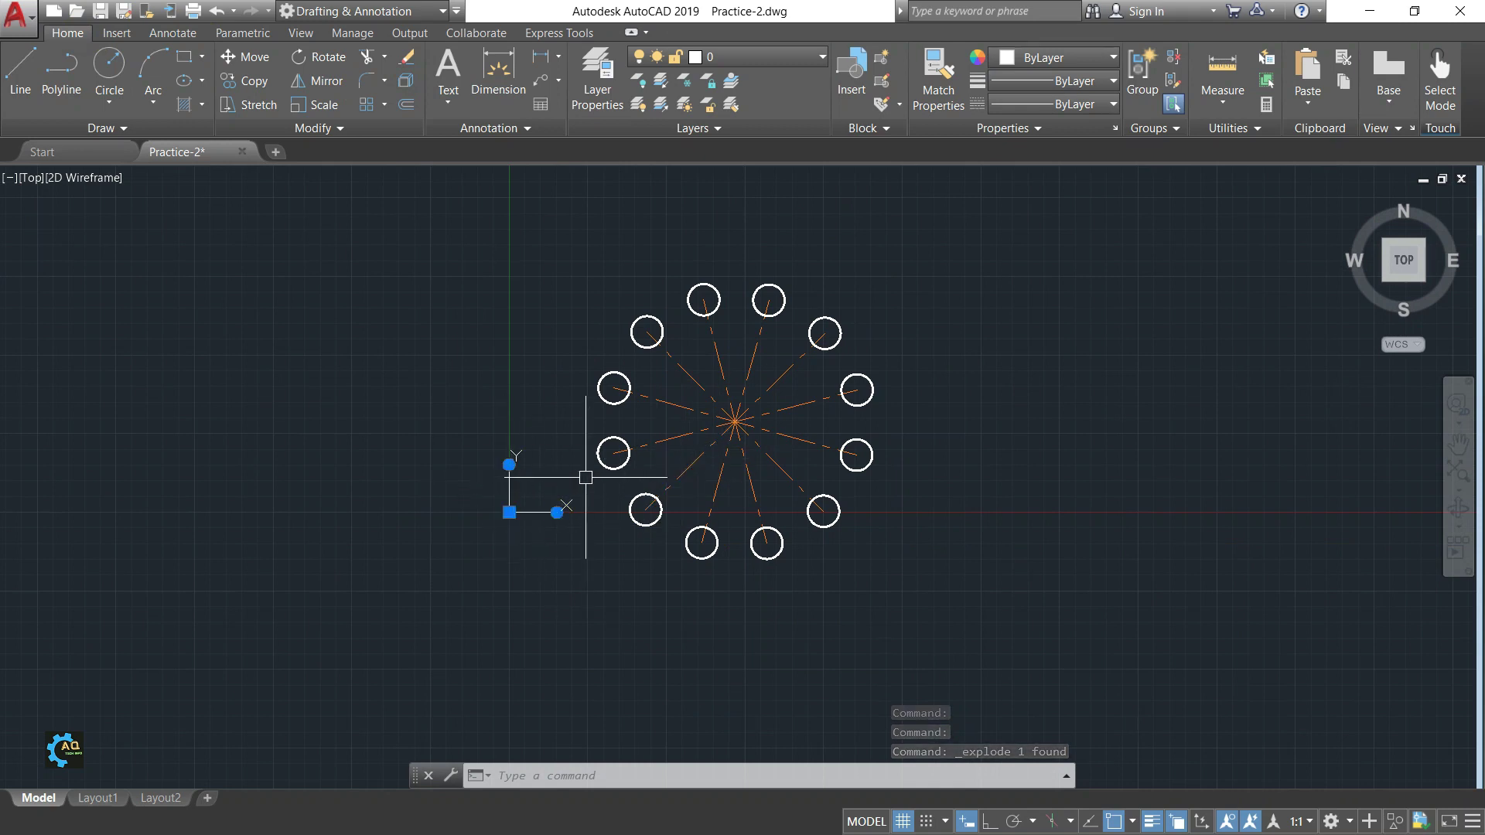
scroll(540, 496, "up", 2)
scroll(557, 474, "up", 1)
right_click(507, 475)
key("Escape")
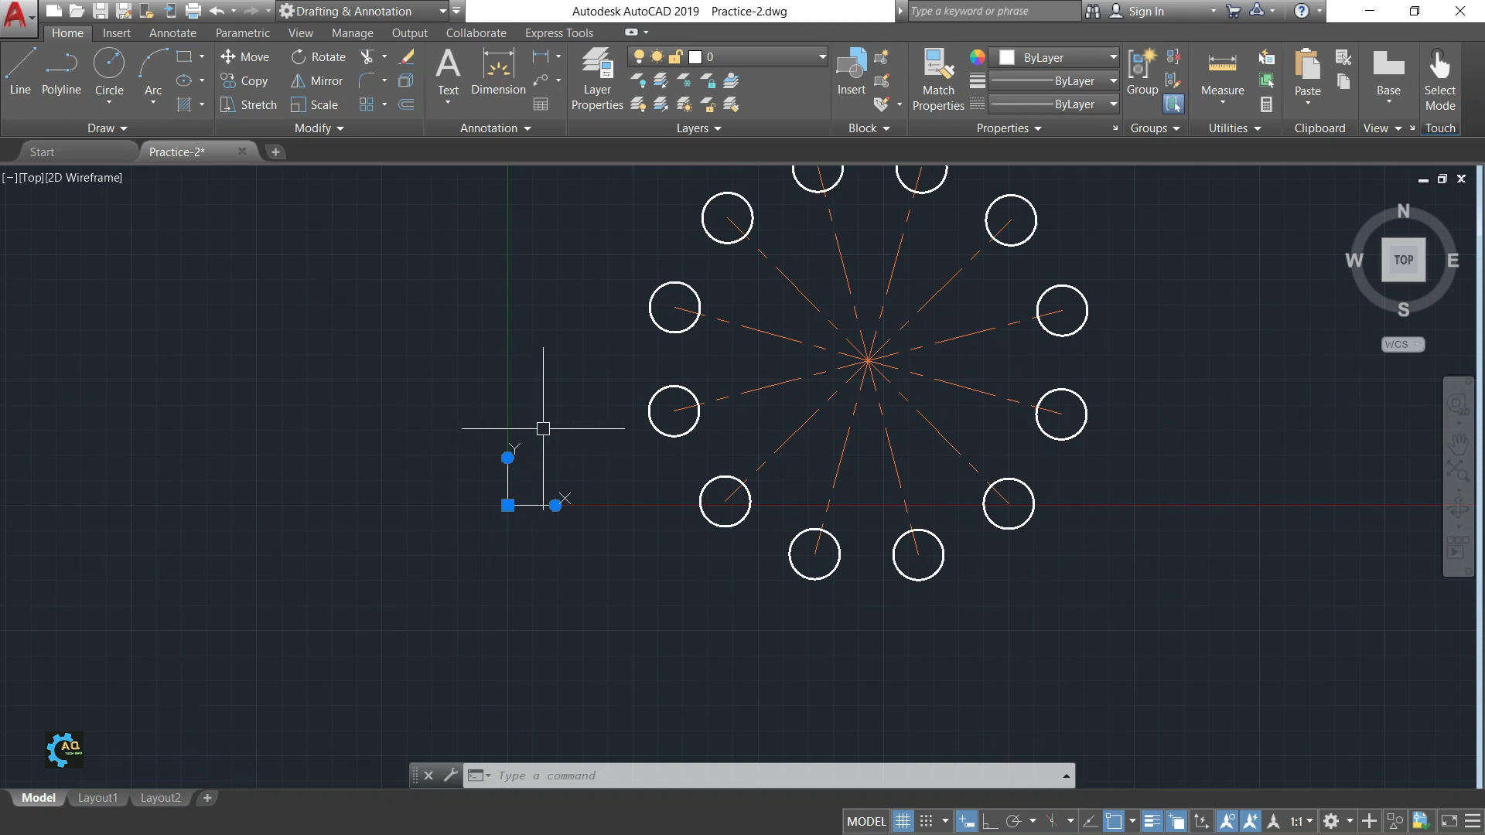
middle_click_drag(541, 424, 481, 444)
key("Escape")
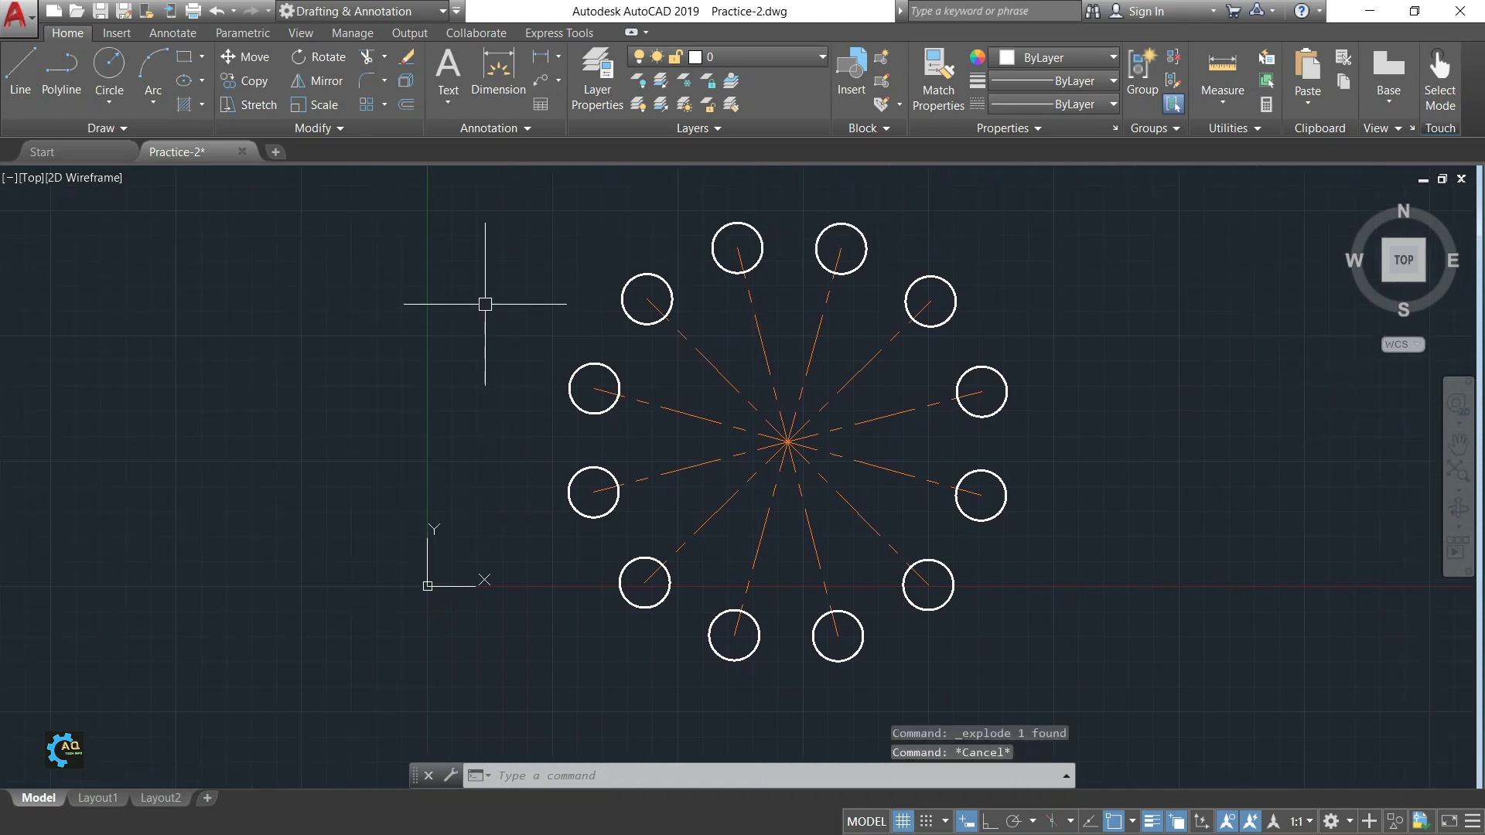
Step: Set UCSICON to Noorigin so the coordinate icon stays in the corner
type("UCsi")
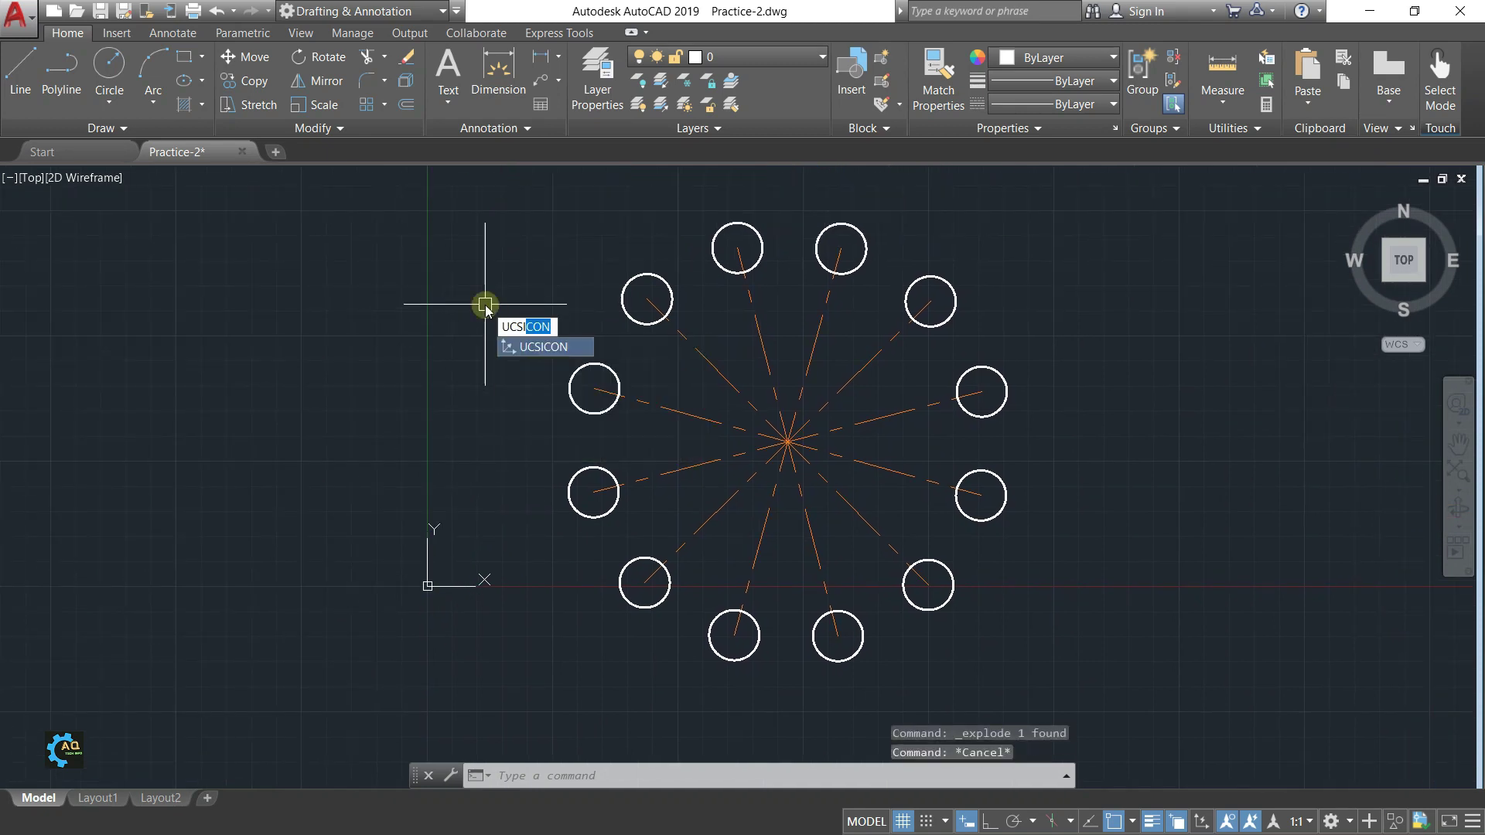
left_click(539, 354)
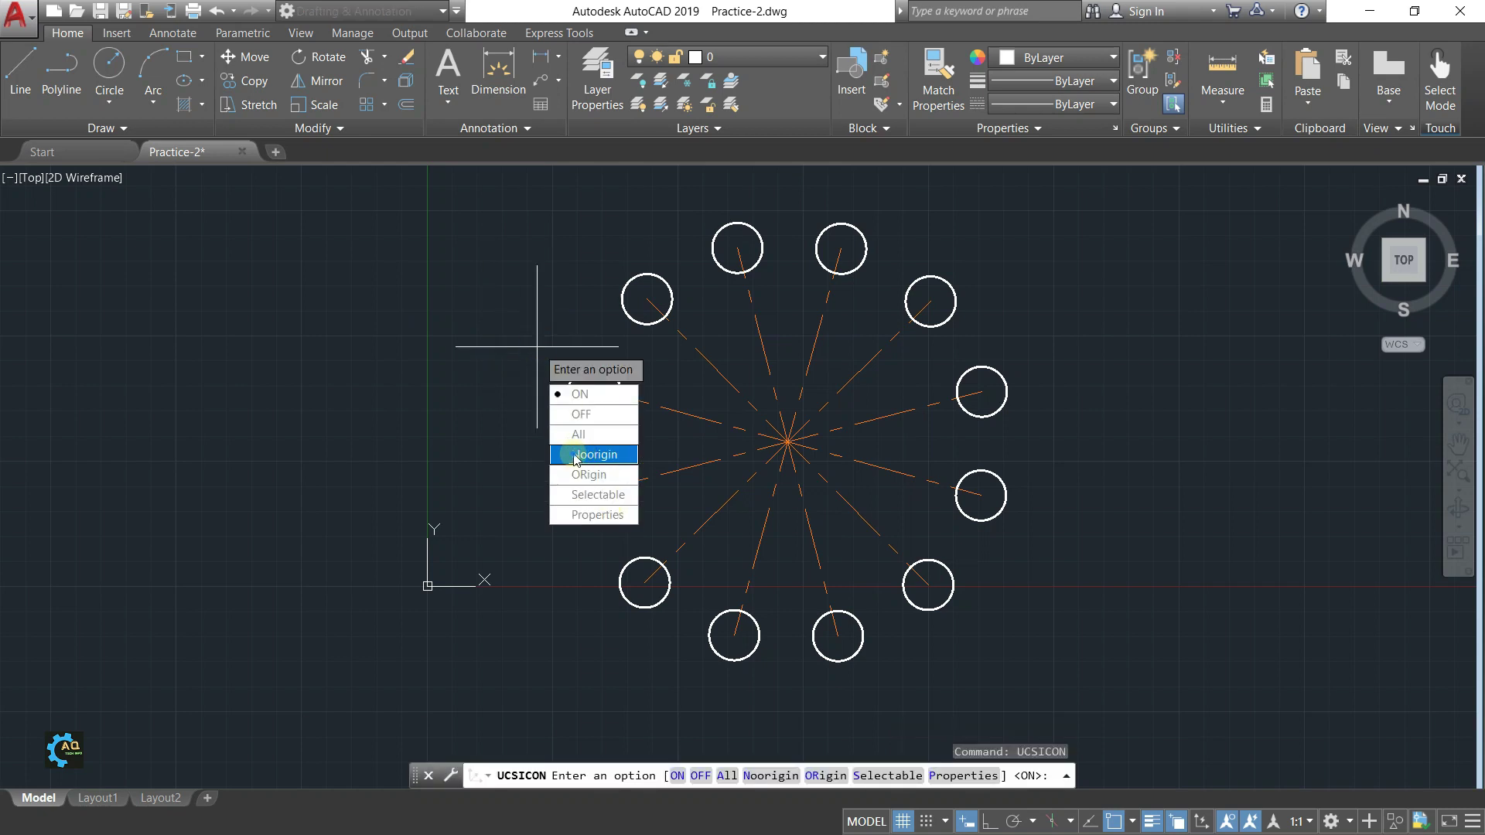
left_click(575, 459)
scroll(121, 696, "down", 4)
middle_click_drag(142, 713, 414, 547)
scroll(280, 514, "up", 4)
scroll(34, 756, "down", 2)
scroll(680, 580, "down", 1)
scroll(680, 508, "up", 3)
mouse_move(680, 507)
middle_mouse_down()
mouse_move(706, 420)
mouse_move(716, 410)
mouse_move(740, 430)
middle_mouse_up()
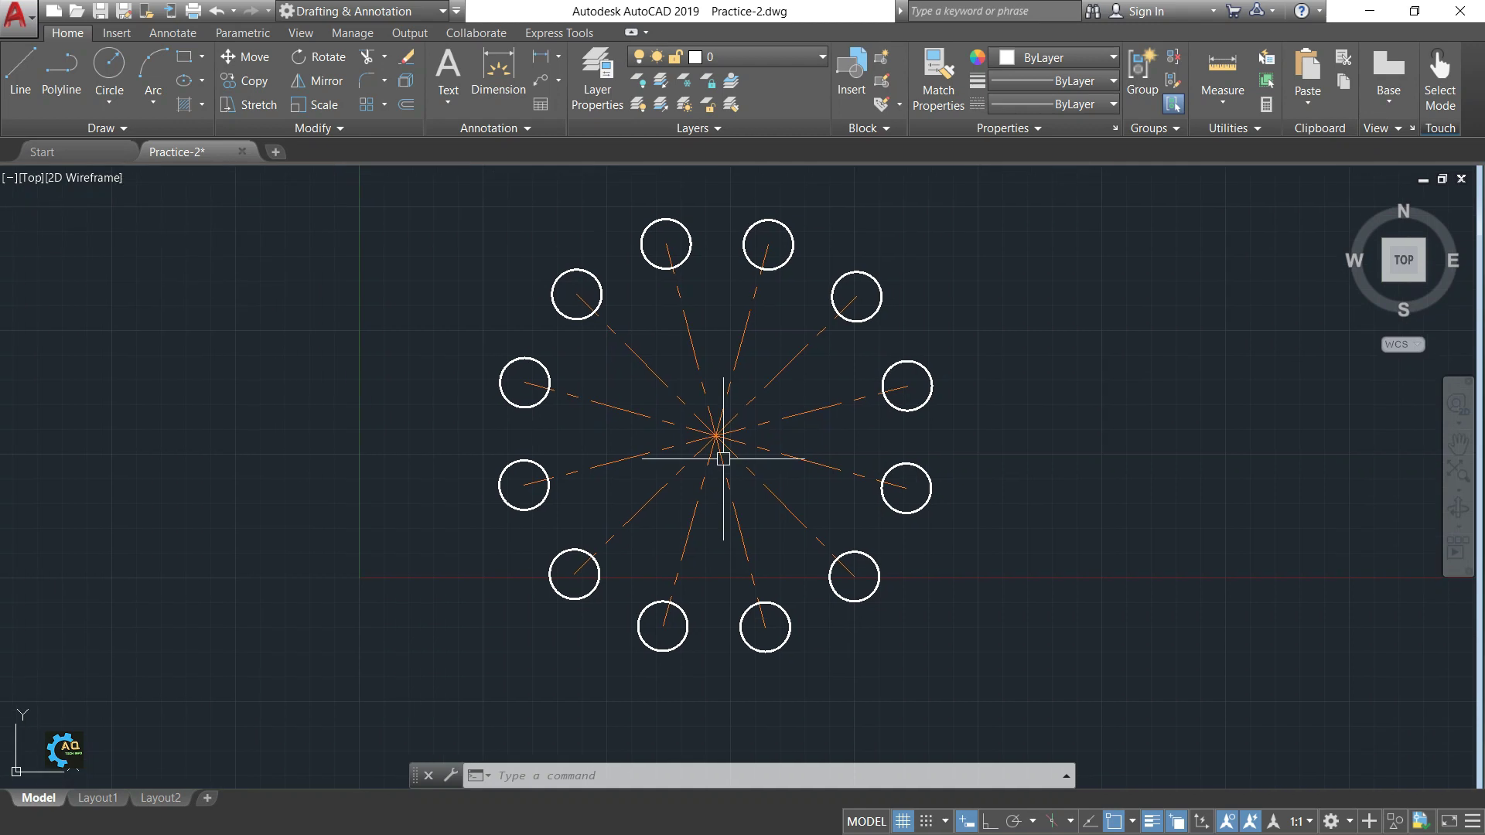
Step: Draw a Ø20 bore circle at the centre of the hole pattern
middle_click_drag(707, 498, 758, 496)
type("c")
key("Return")
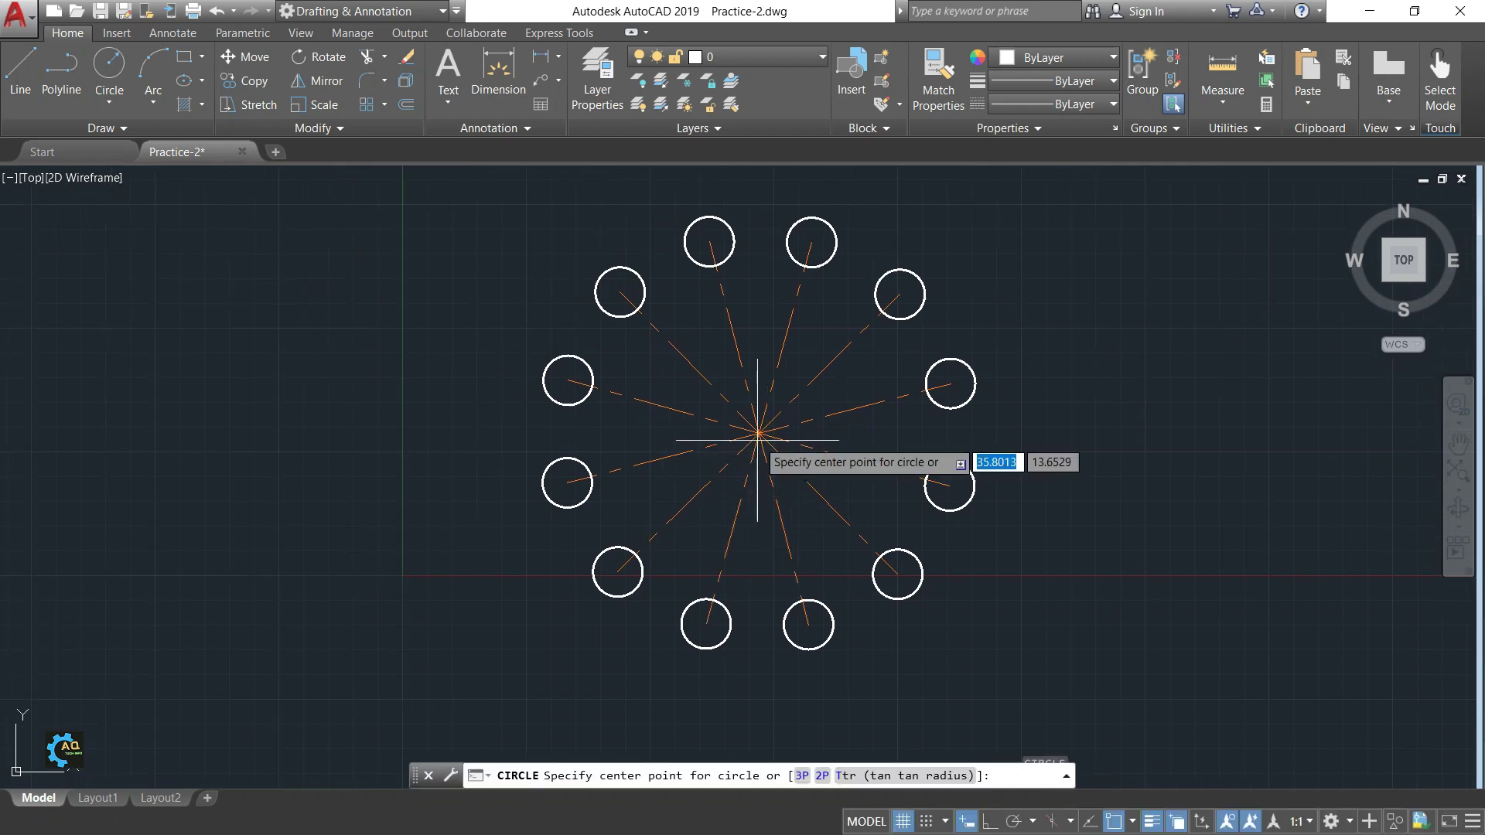
left_click(759, 433)
type("d")
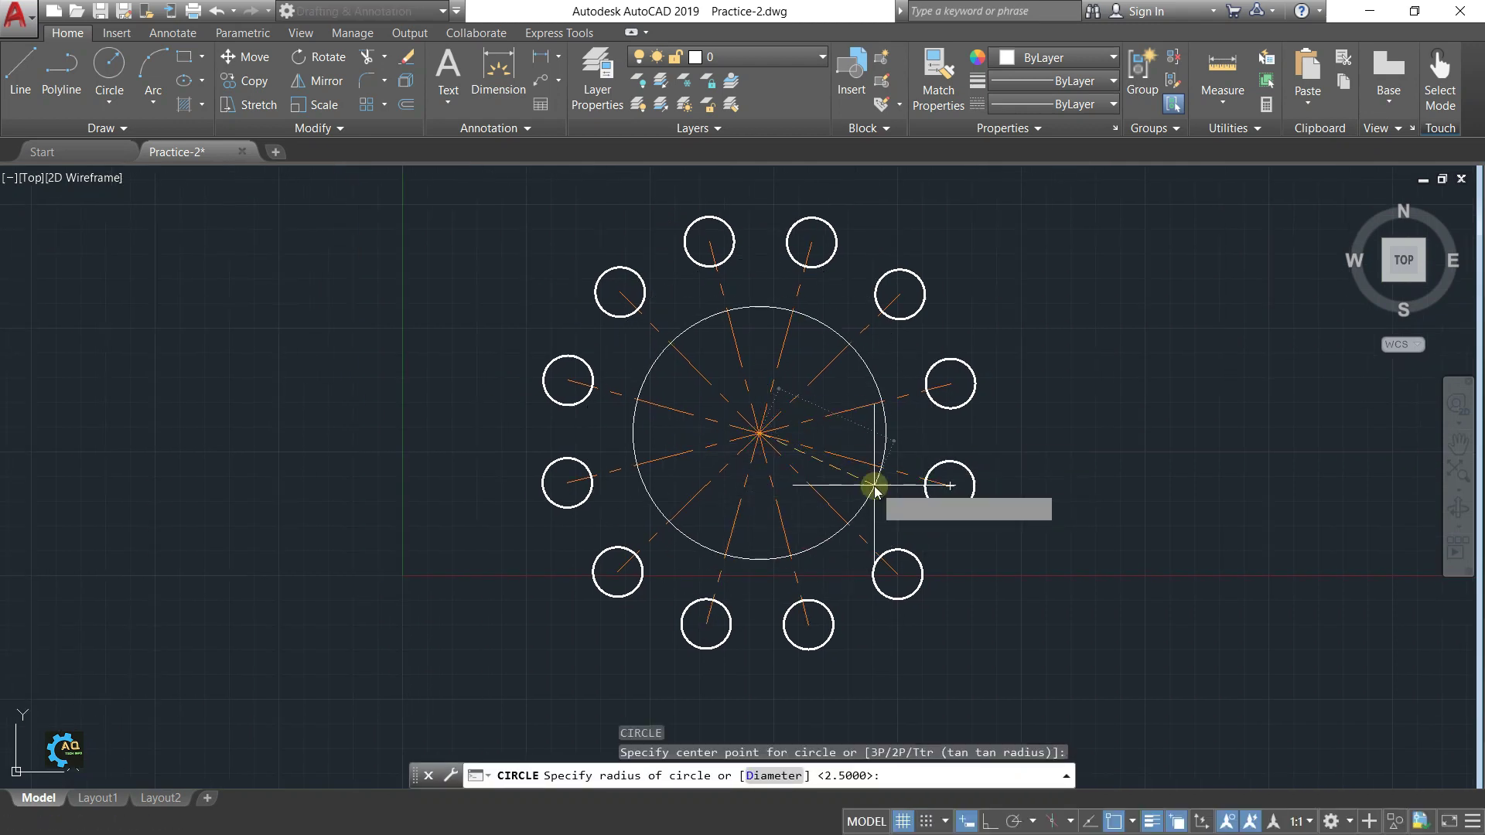
key("Return")
type("20")
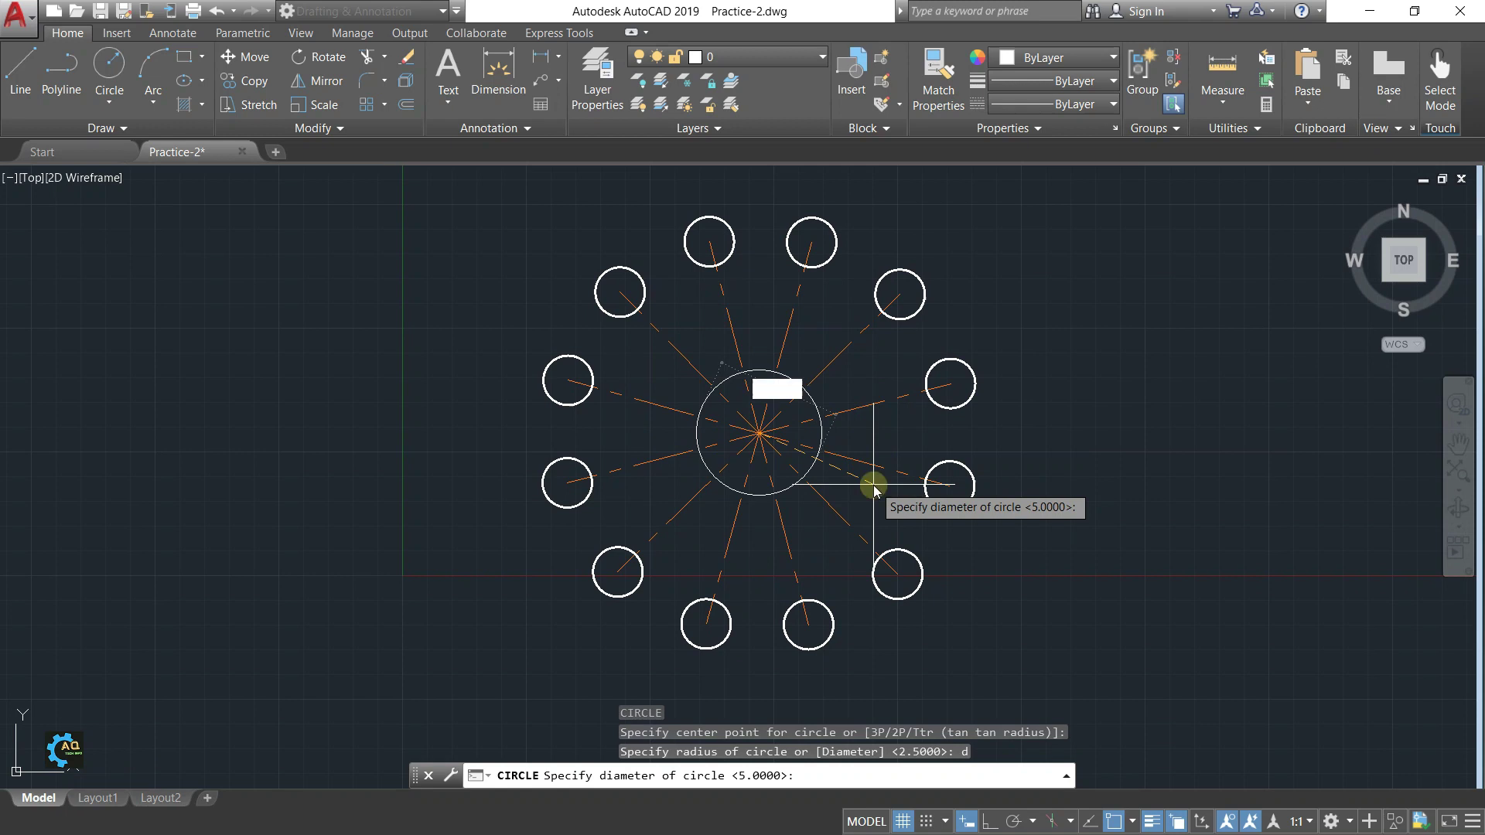
key("Return")
scroll(825, 457, "up", 2)
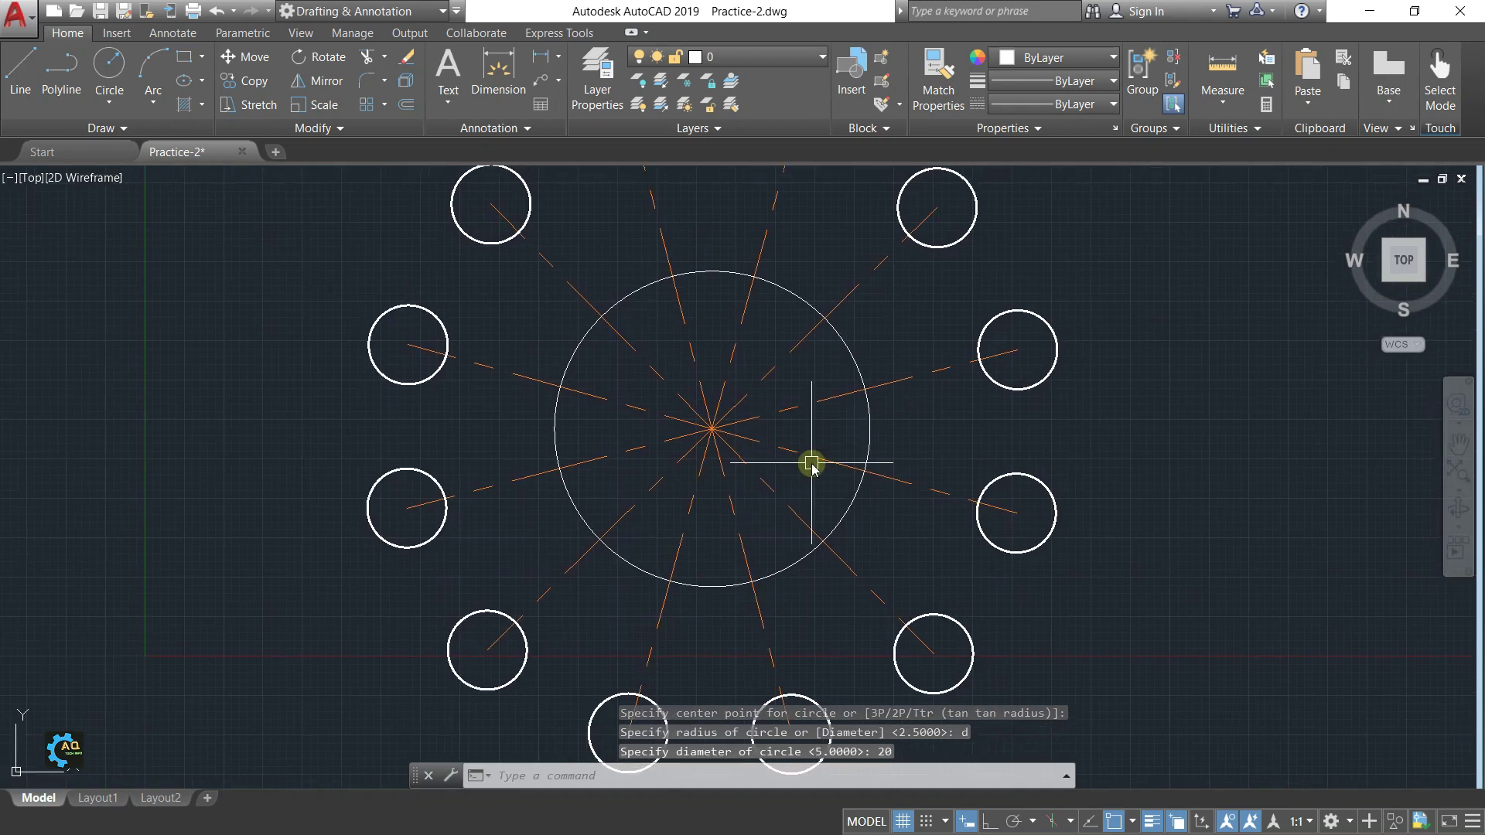
Step: Draw a larger pitch circle through the twelve hole centres
key("Return")
left_click(712, 428)
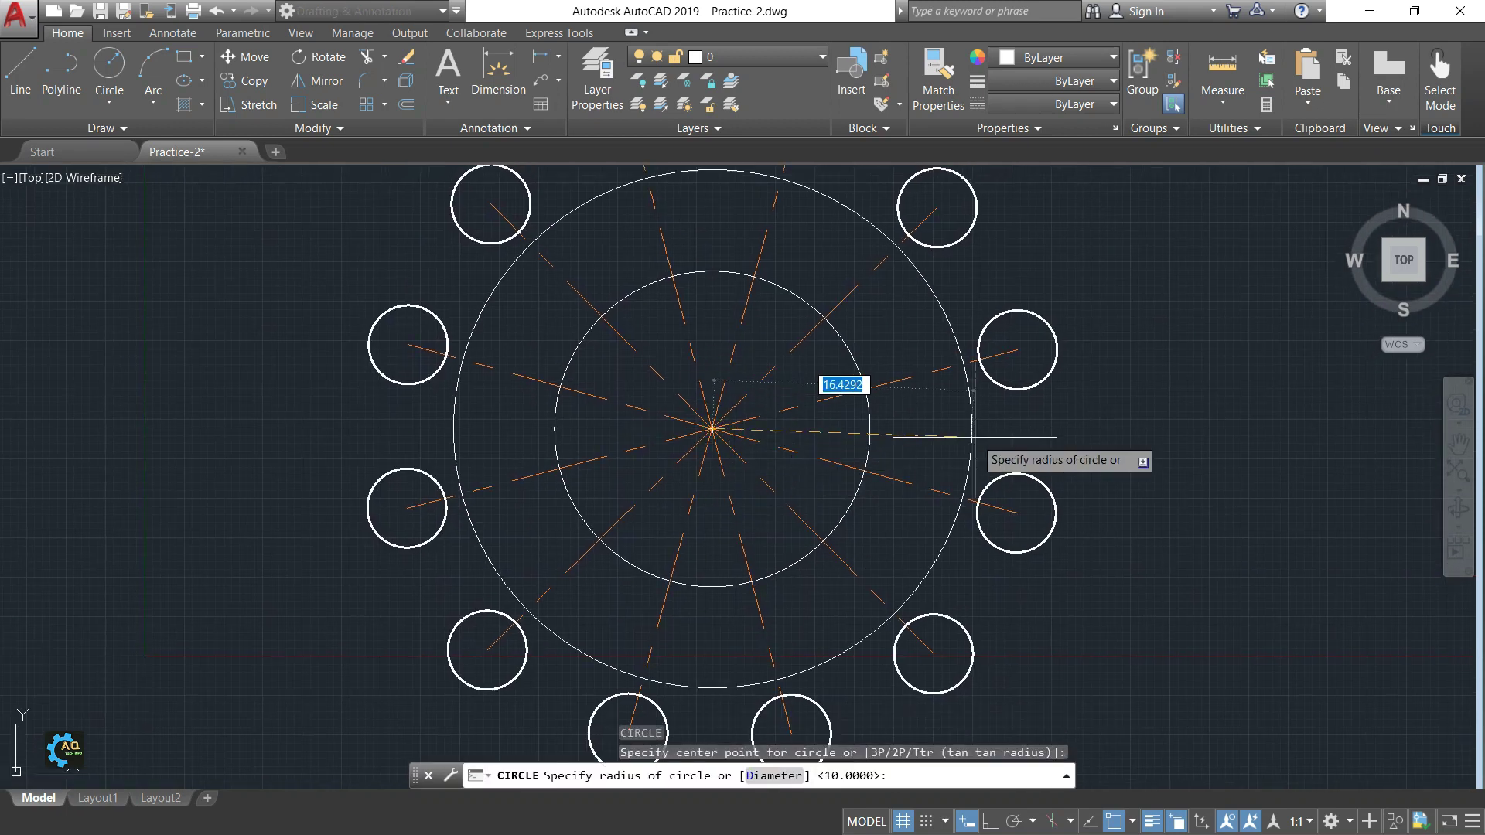
key("Escape")
scroll(835, 434, "down", 4)
mouse_move(863, 421)
middle_mouse_down()
mouse_move(915, 408)
mouse_move(845, 358)
middle_mouse_up()
scroll(915, 408, "up", 2)
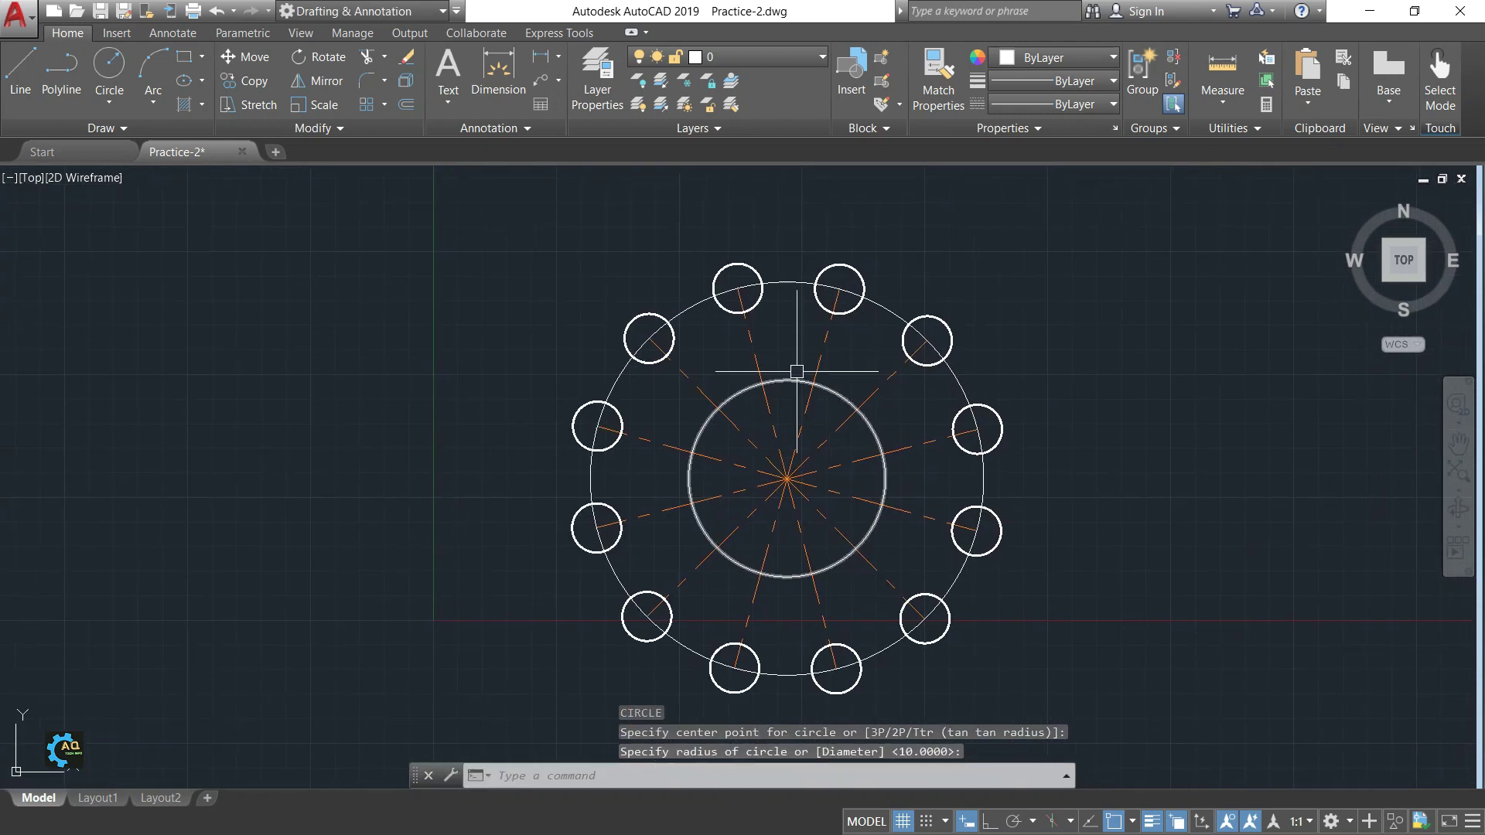
scroll(851, 340, "up", 2)
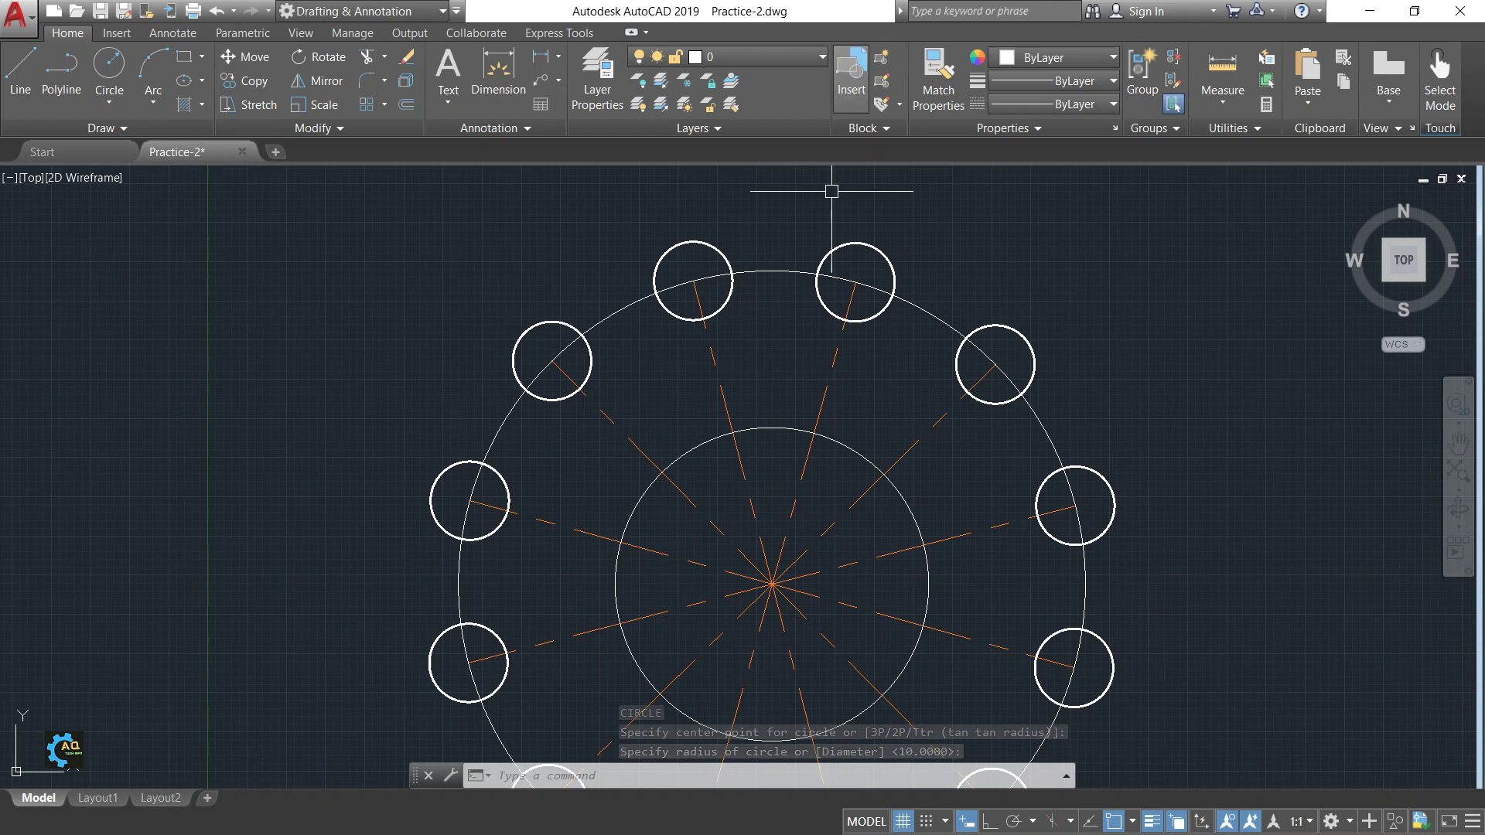
Step: Put both the bore and pitch circles on the Obj layer
left_click(781, 272)
left_click(783, 428)
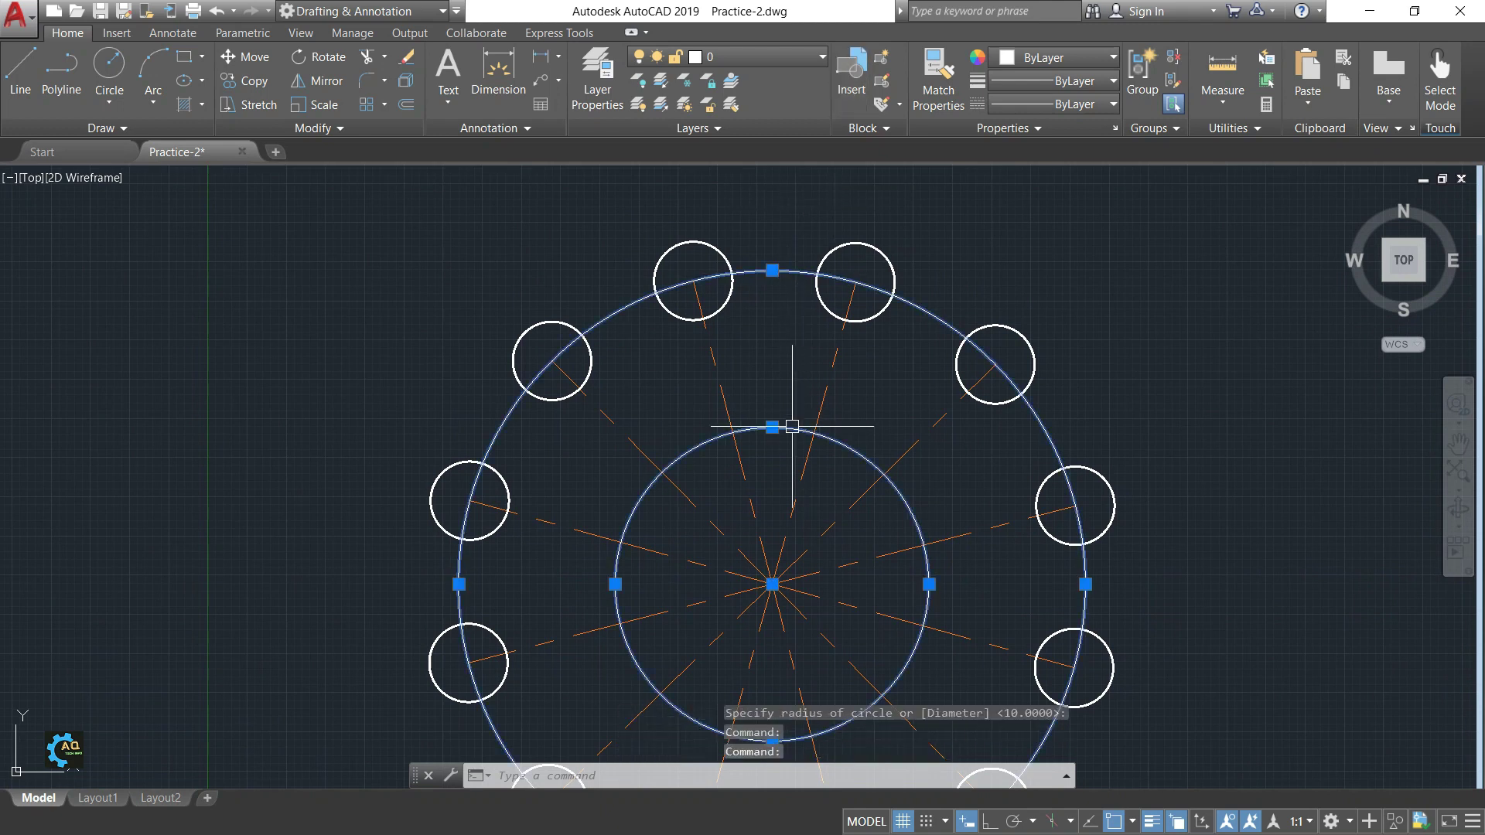
left_click(821, 62)
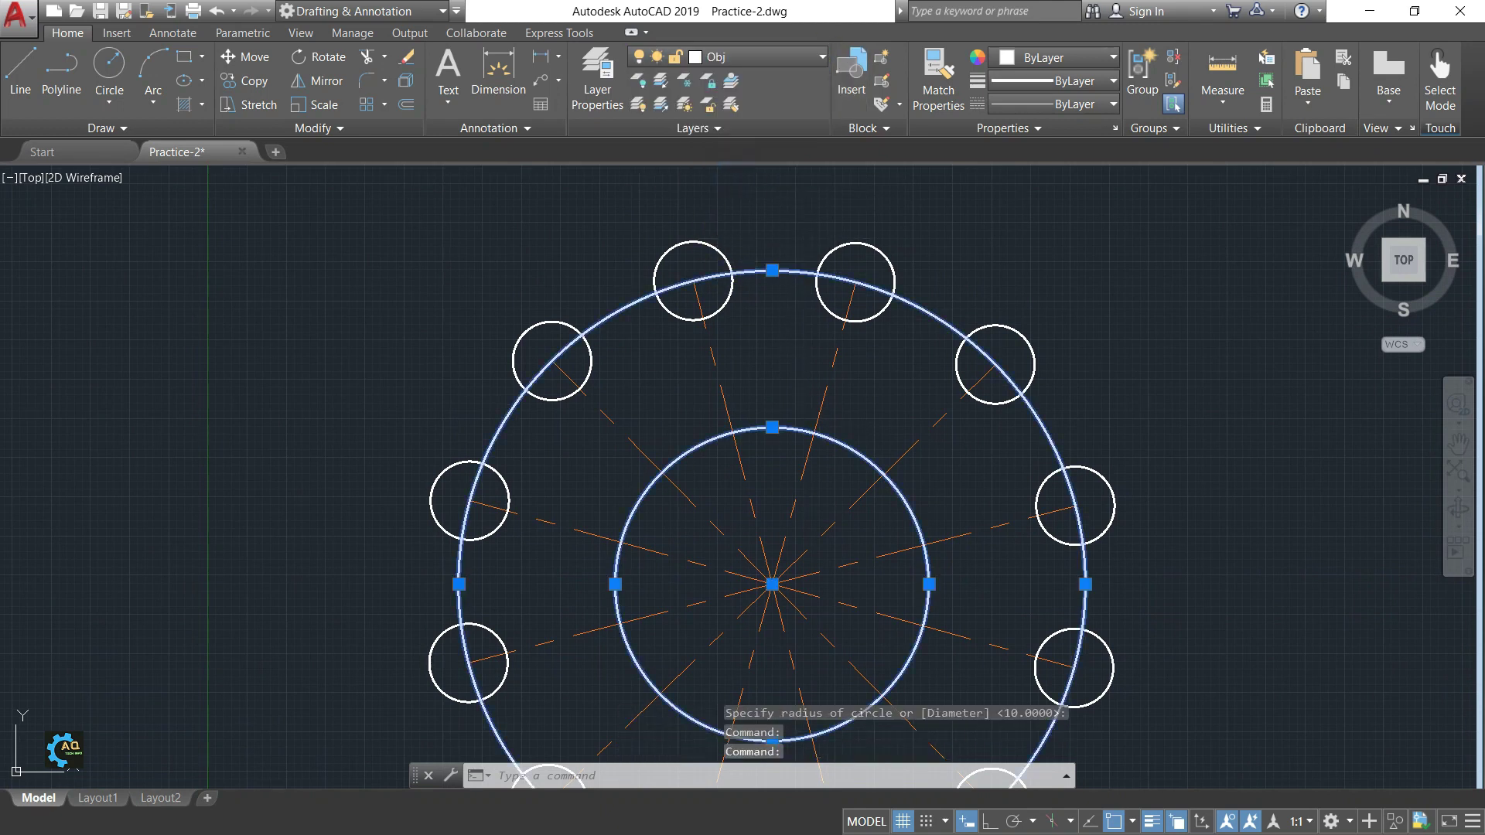
key("Escape")
left_click(773, 56)
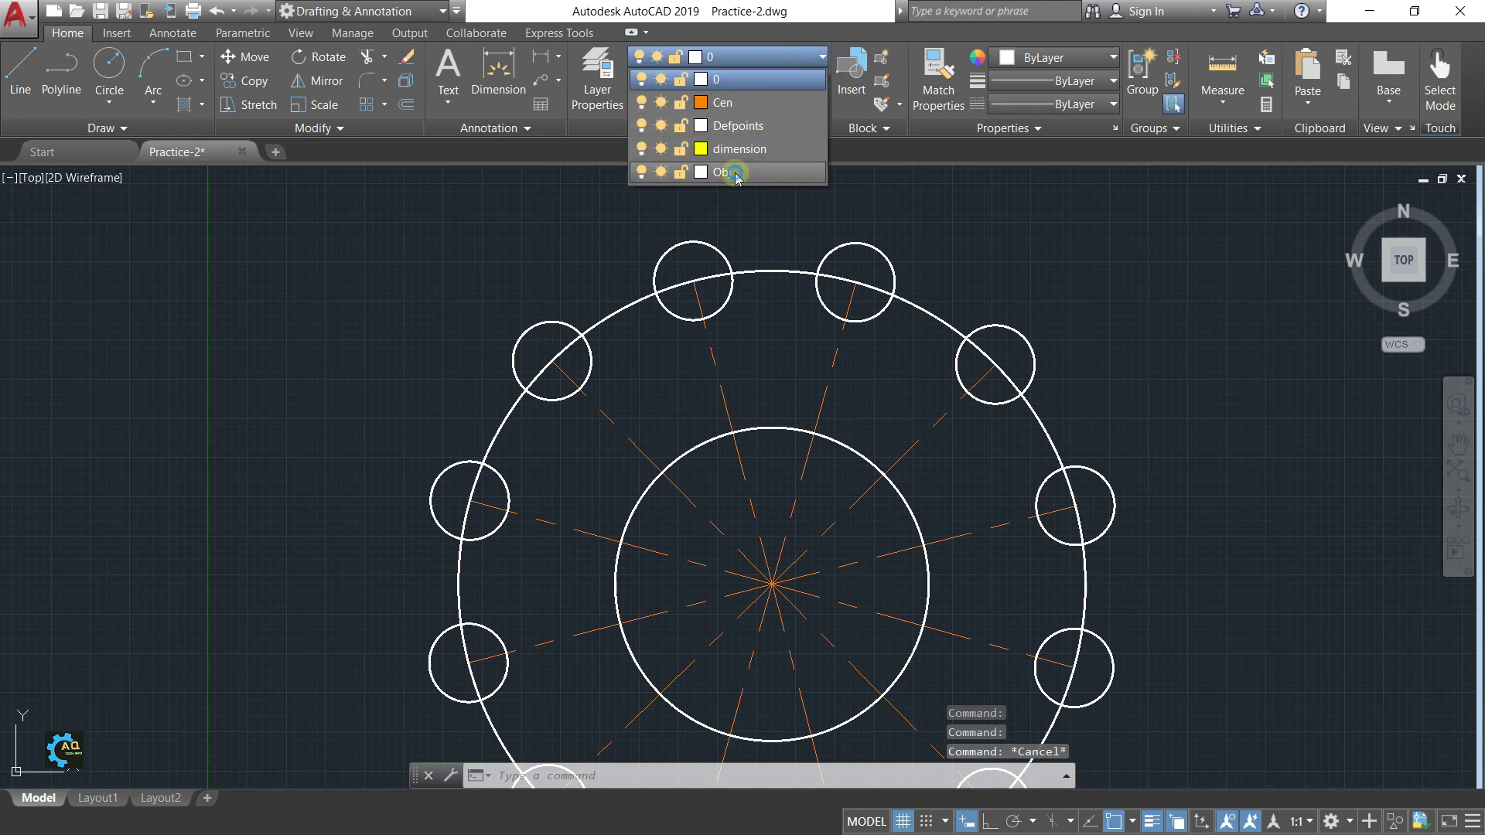
Step: Make Obj the current layer and trim the top-right hole into the outer circle
left_click(734, 173)
middle_click_drag(682, 321, 632, 261)
middle_click_drag(752, 295, 902, 308)
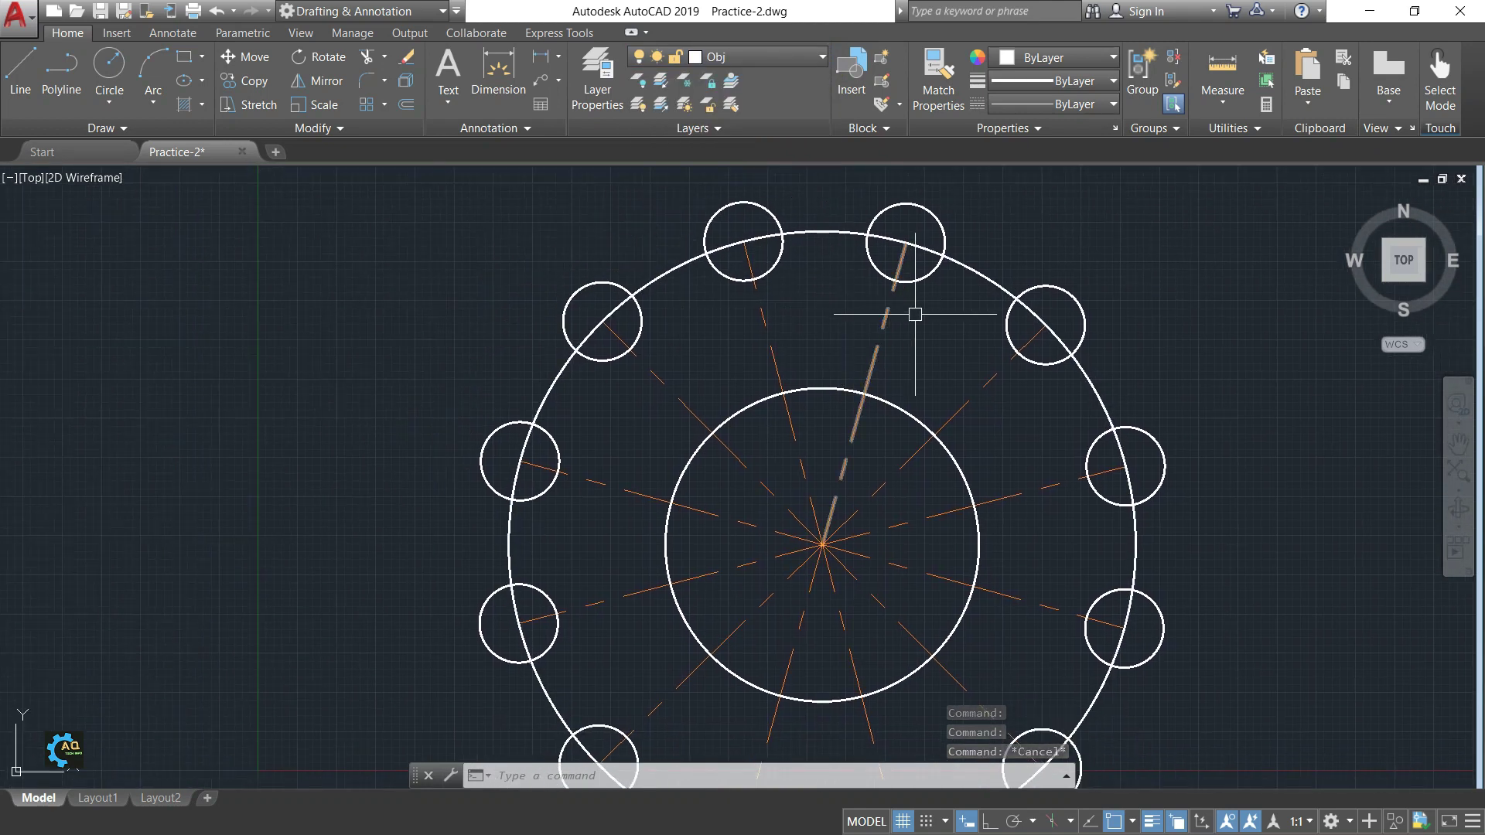
type("tr")
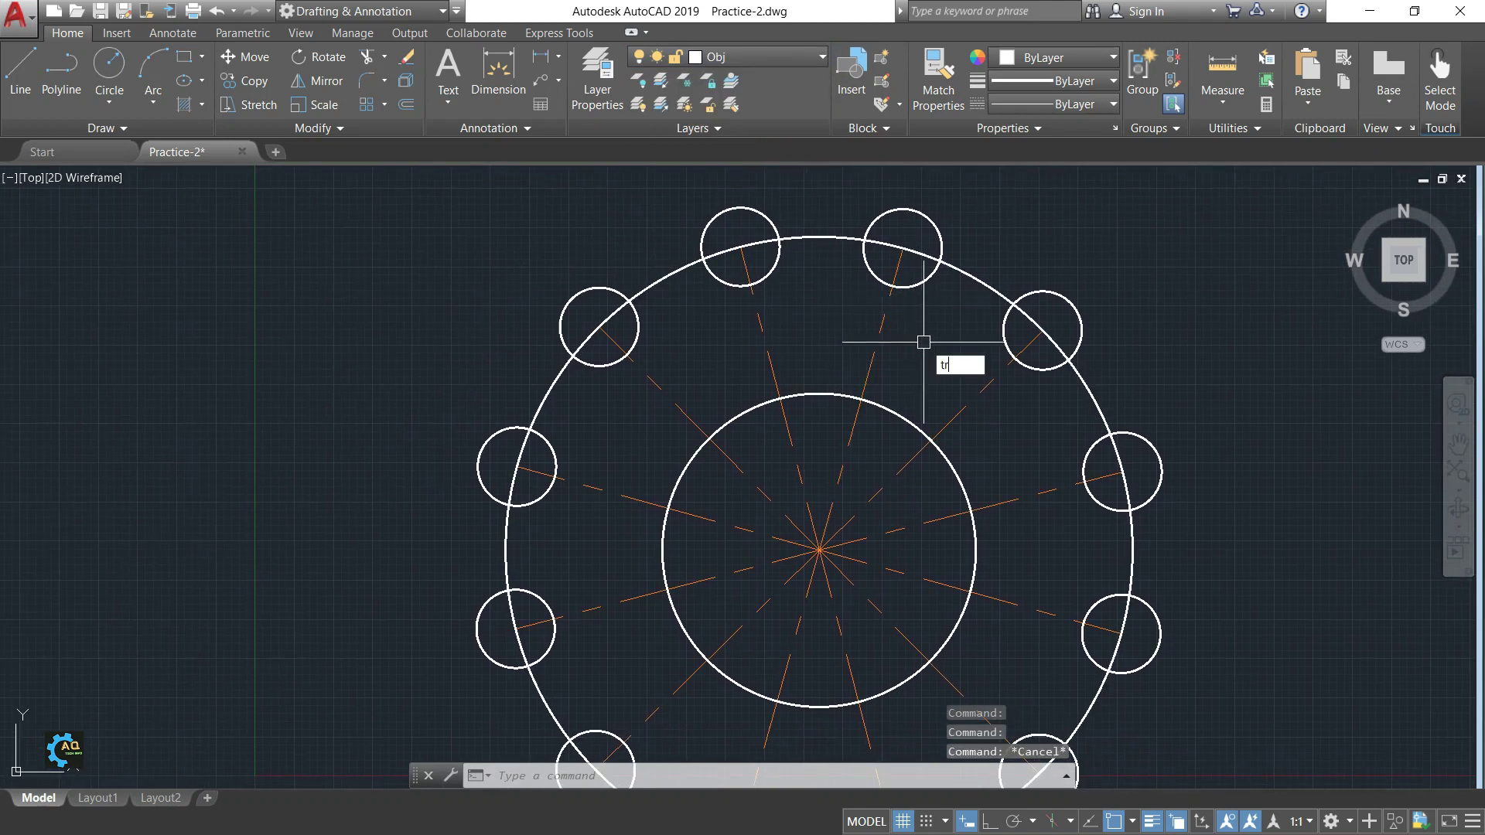
key("Return")
key("Return")
left_click(915, 273)
left_click(903, 246)
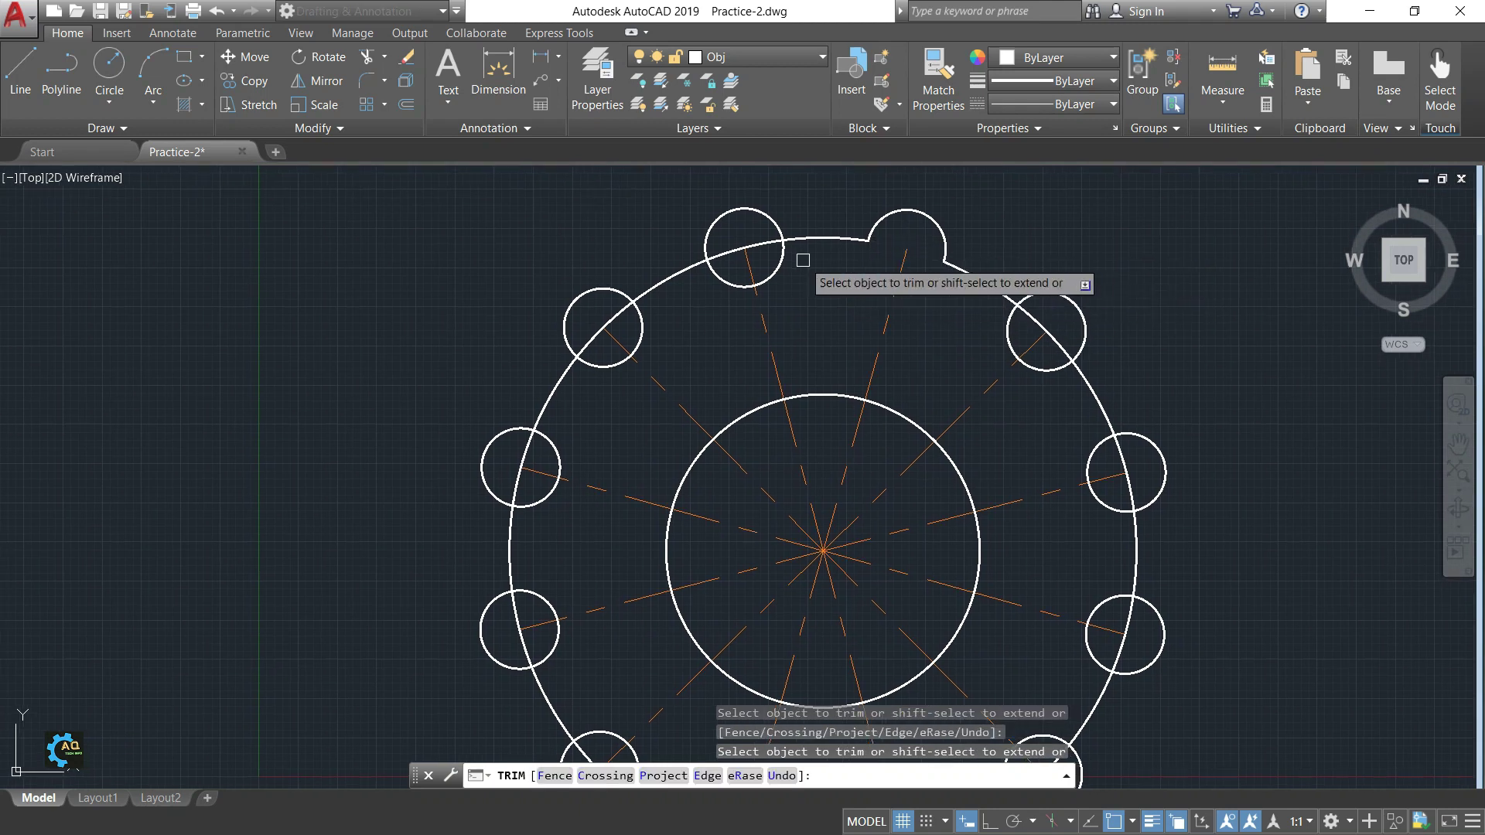
Step: Trim the top-left, left, lower-left and bottom holes into lobes of the outline
left_click(778, 253)
scroll(730, 253, "down", 3)
scroll(706, 315, "up", 3)
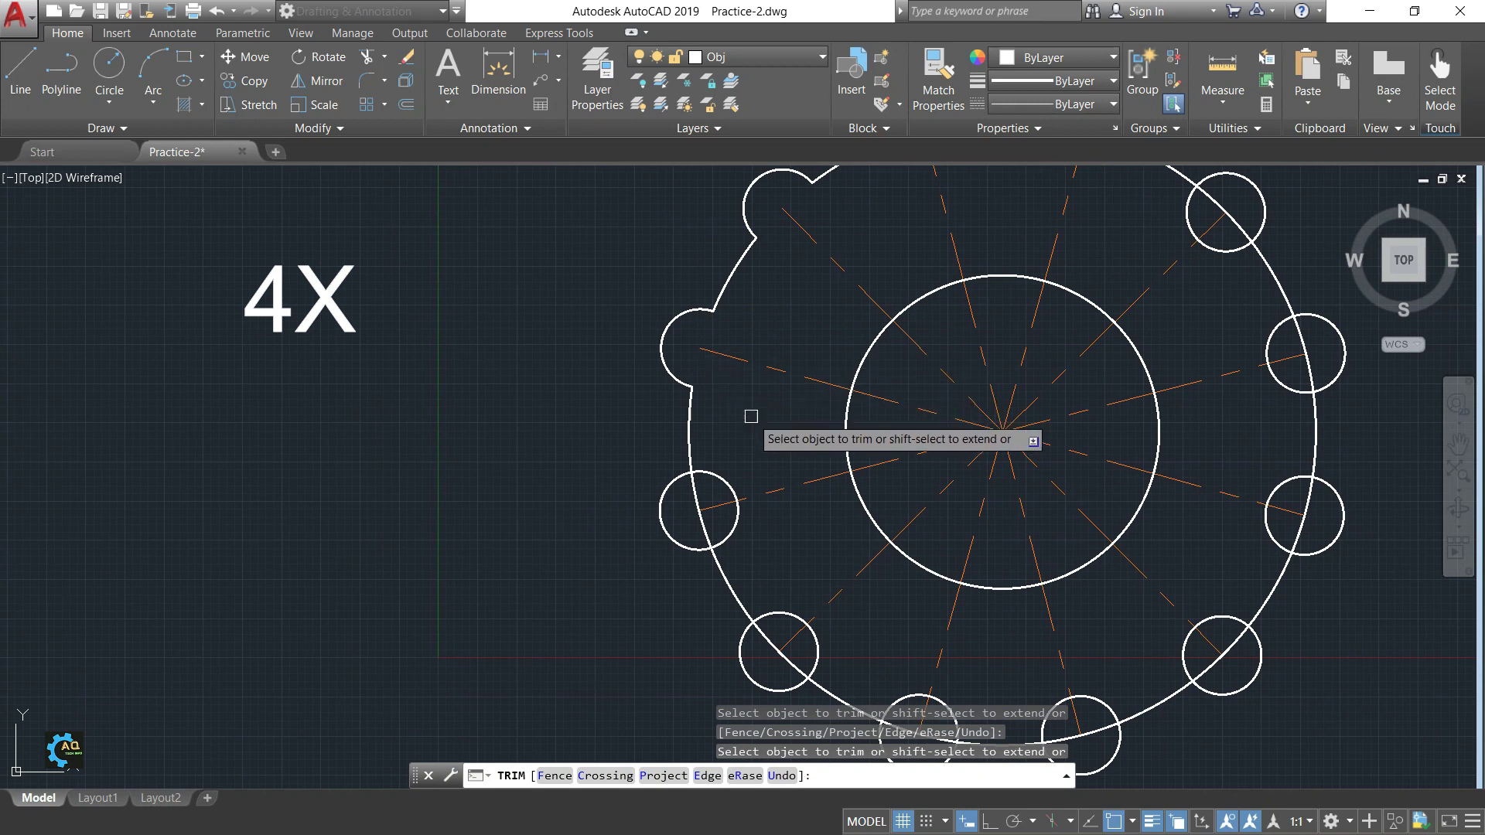
left_click(711, 310)
left_click(723, 432)
middle_click_drag(798, 548, 709, 481)
left_click(723, 511)
left_click(752, 498)
left_click(812, 576)
Step: Trim the remaining lower-right, right and upper-right holes to complete the lobed outline
left_click(946, 552)
left_click(995, 543)
left_click(1076, 486)
left_click(1129, 461)
middle_click_drag(1145, 410, 1007, 491)
left_click(1054, 415)
middle_click_drag(1029, 378, 1045, 624)
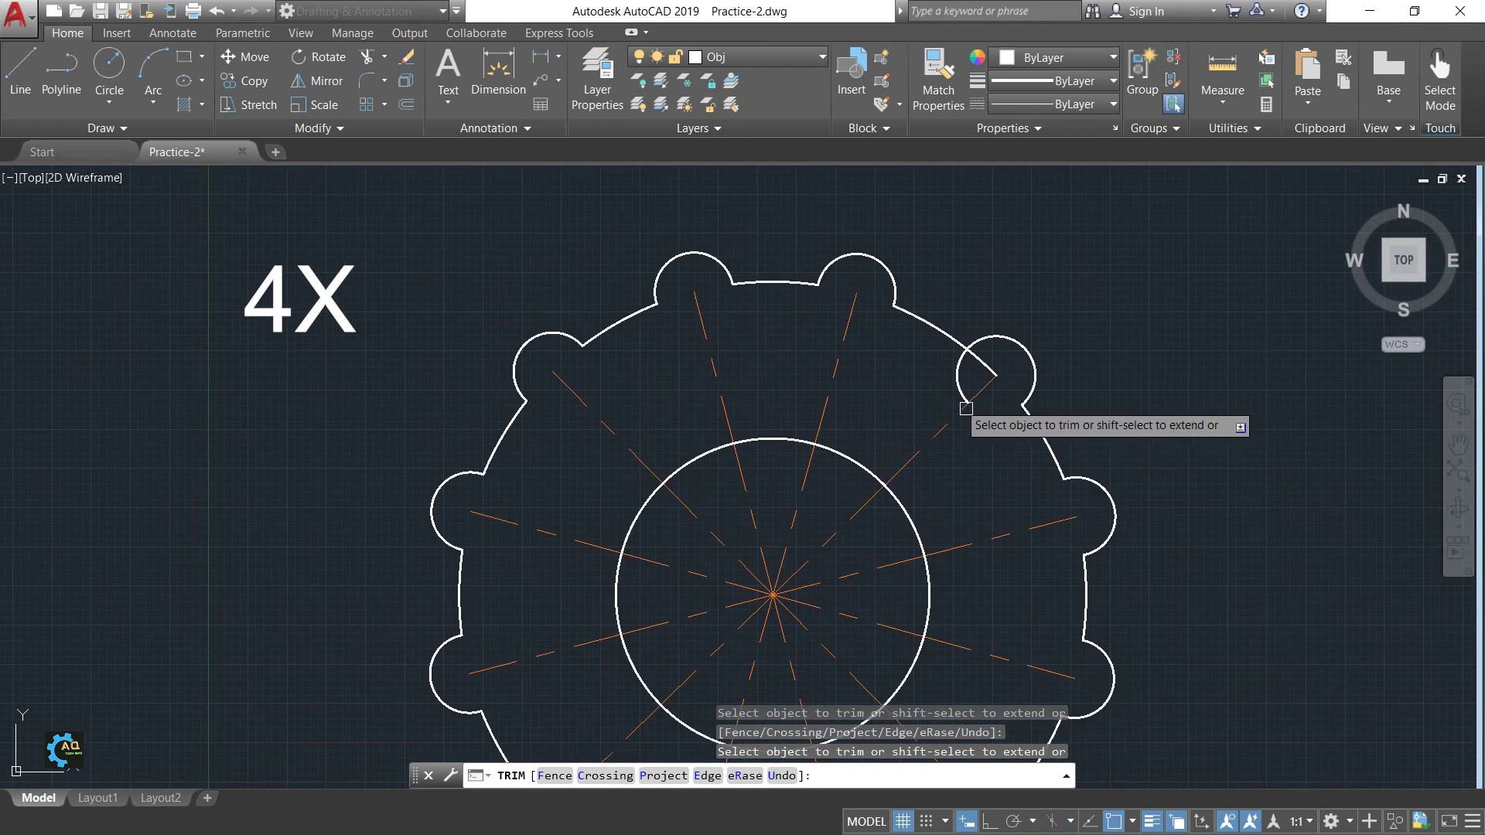
left_click(976, 380)
middle_click_drag(981, 369, 897, 400)
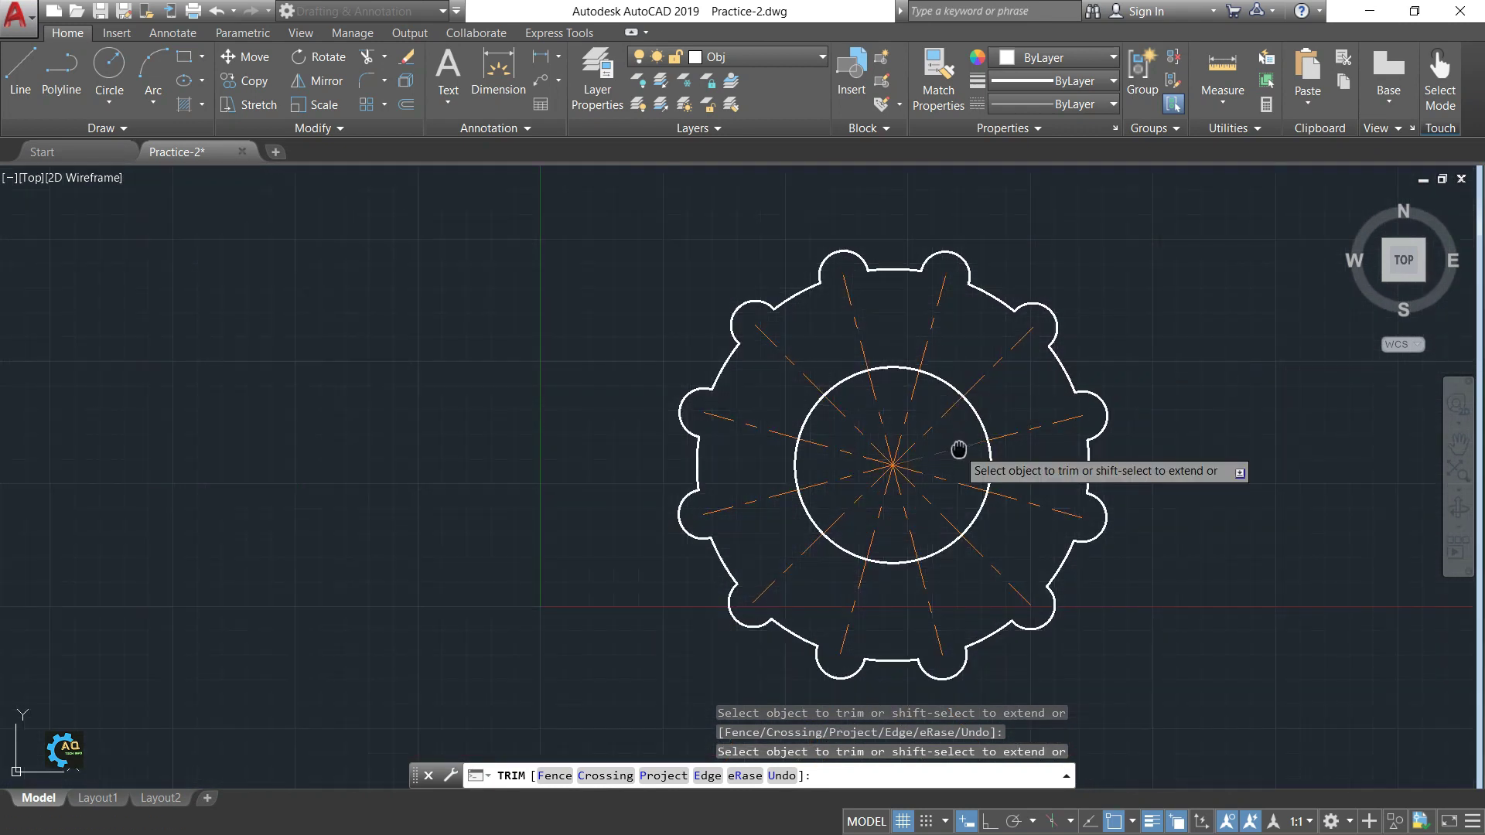
scroll(956, 414, "down", 1)
scroll(909, 388, "down", 1)
key("Escape")
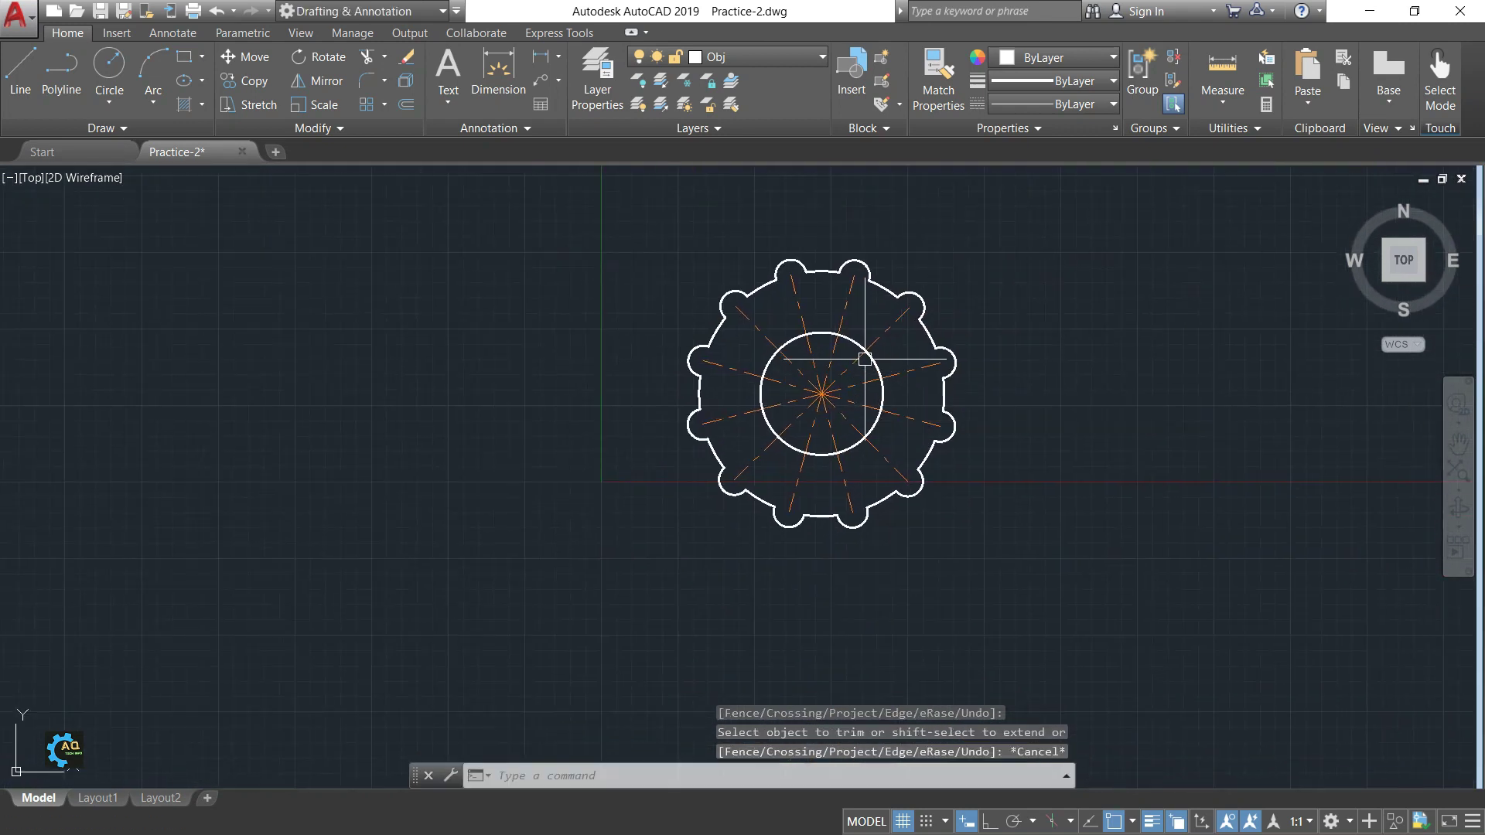
scroll(889, 356, "up", 2)
Step: Begin a circle at the flange centre, then cancel it
mouse_move(889, 357)
middle_mouse_down()
mouse_move(862, 402)
mouse_move(874, 382)
mouse_move(902, 379)
middle_mouse_up()
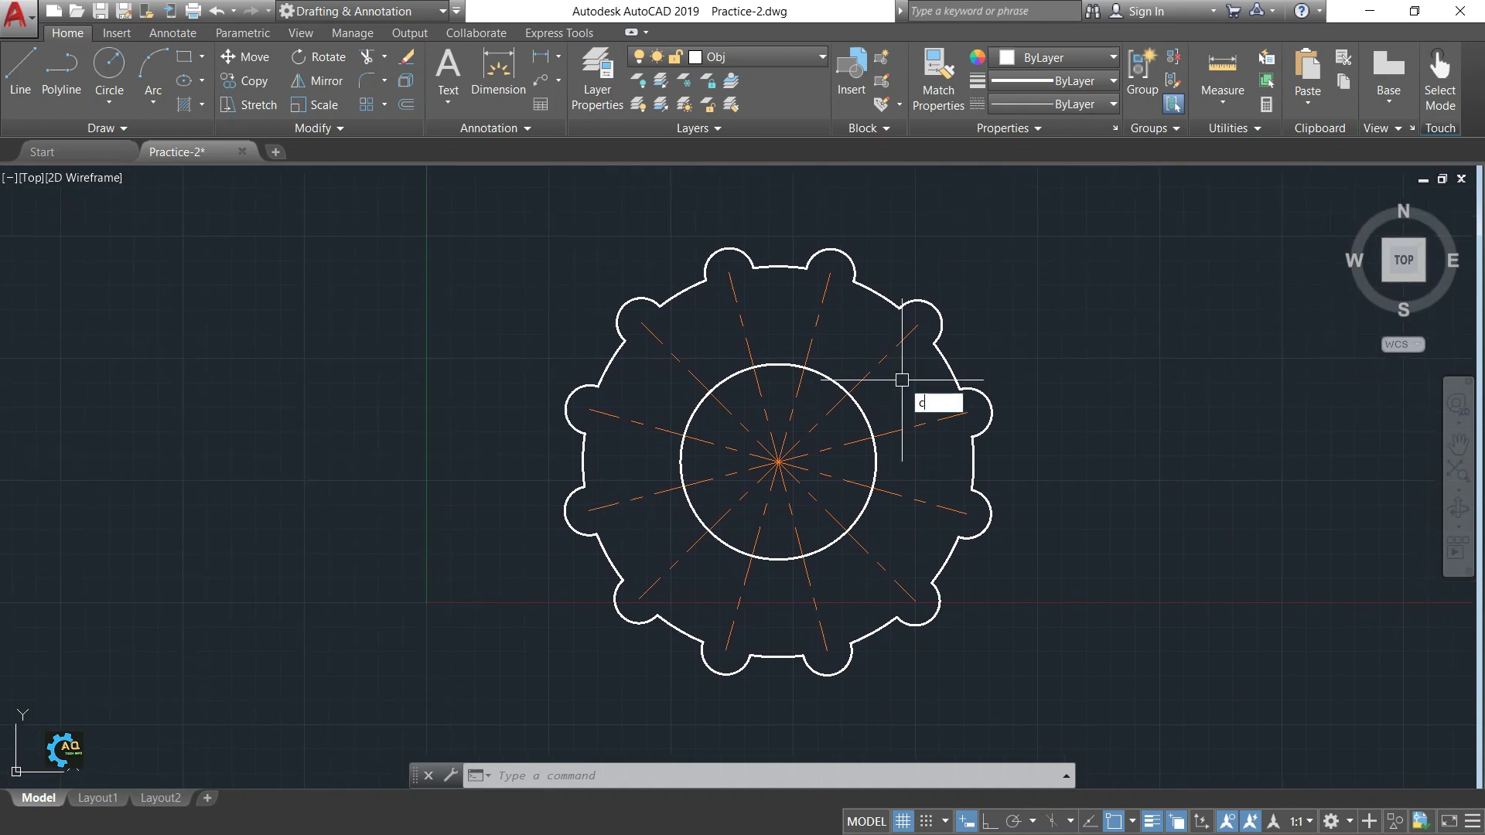
key("Return")
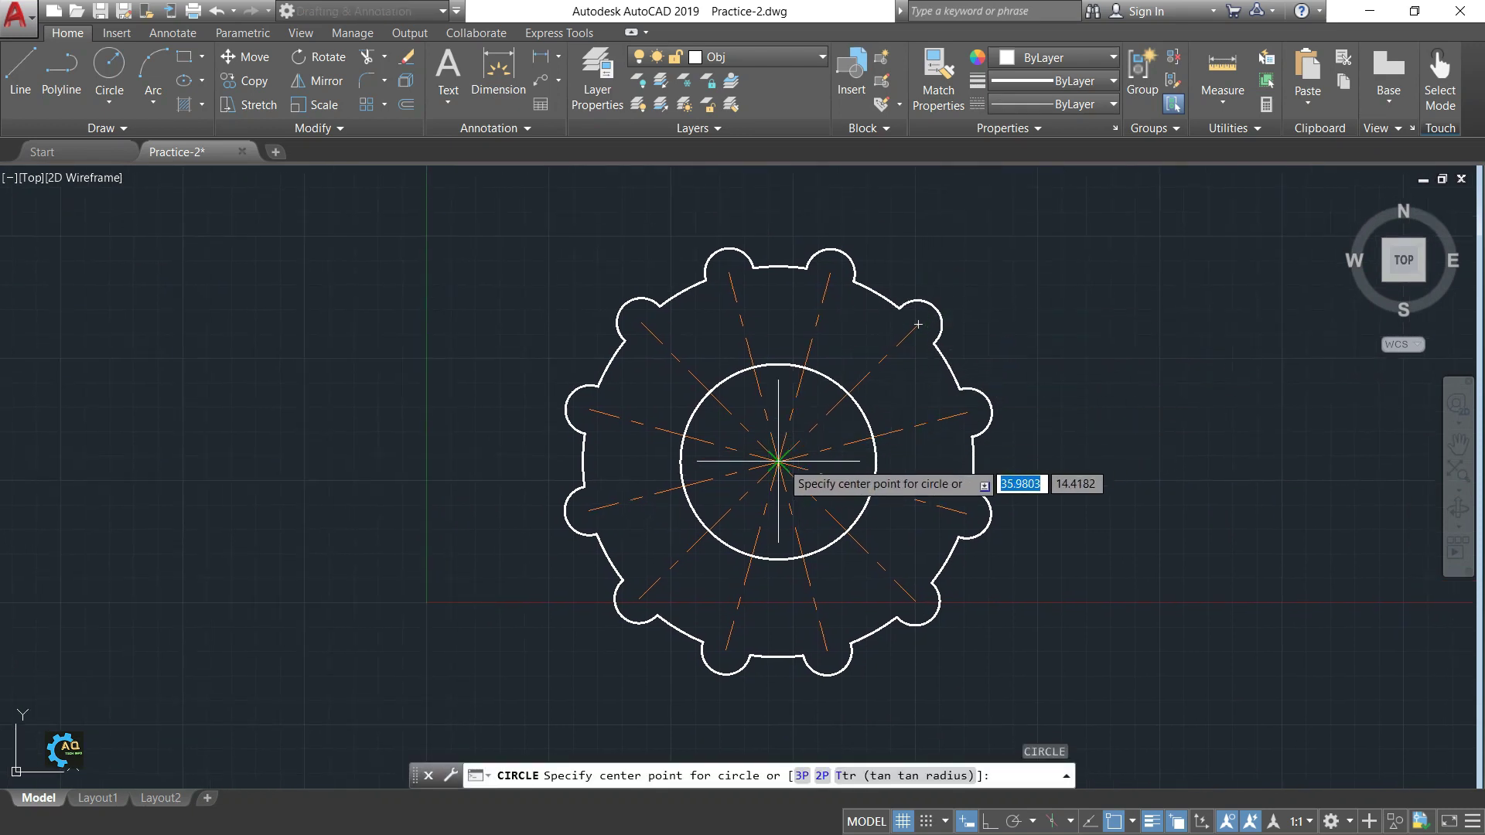
left_click(778, 462)
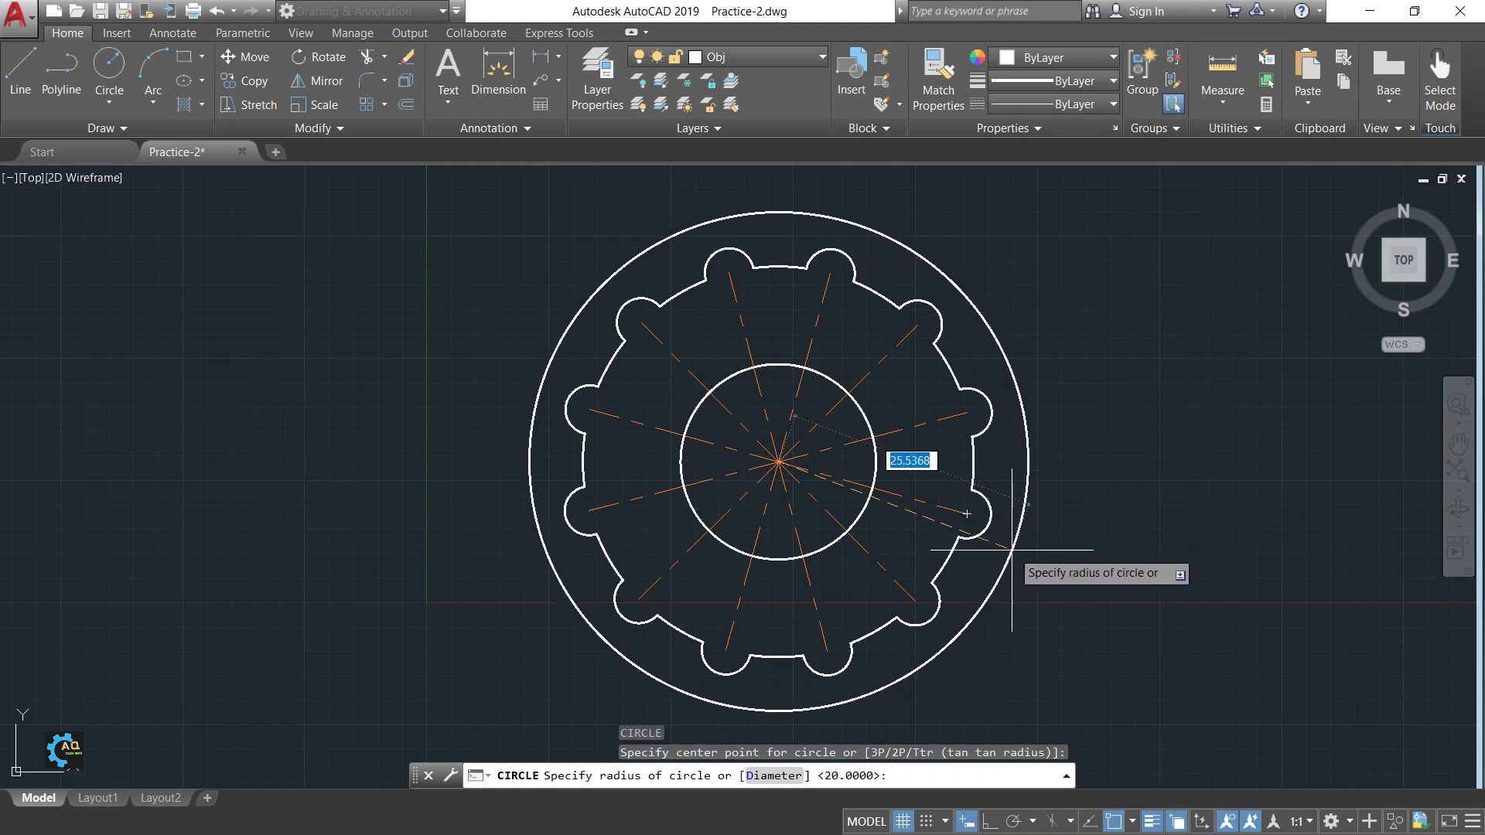
key("Escape")
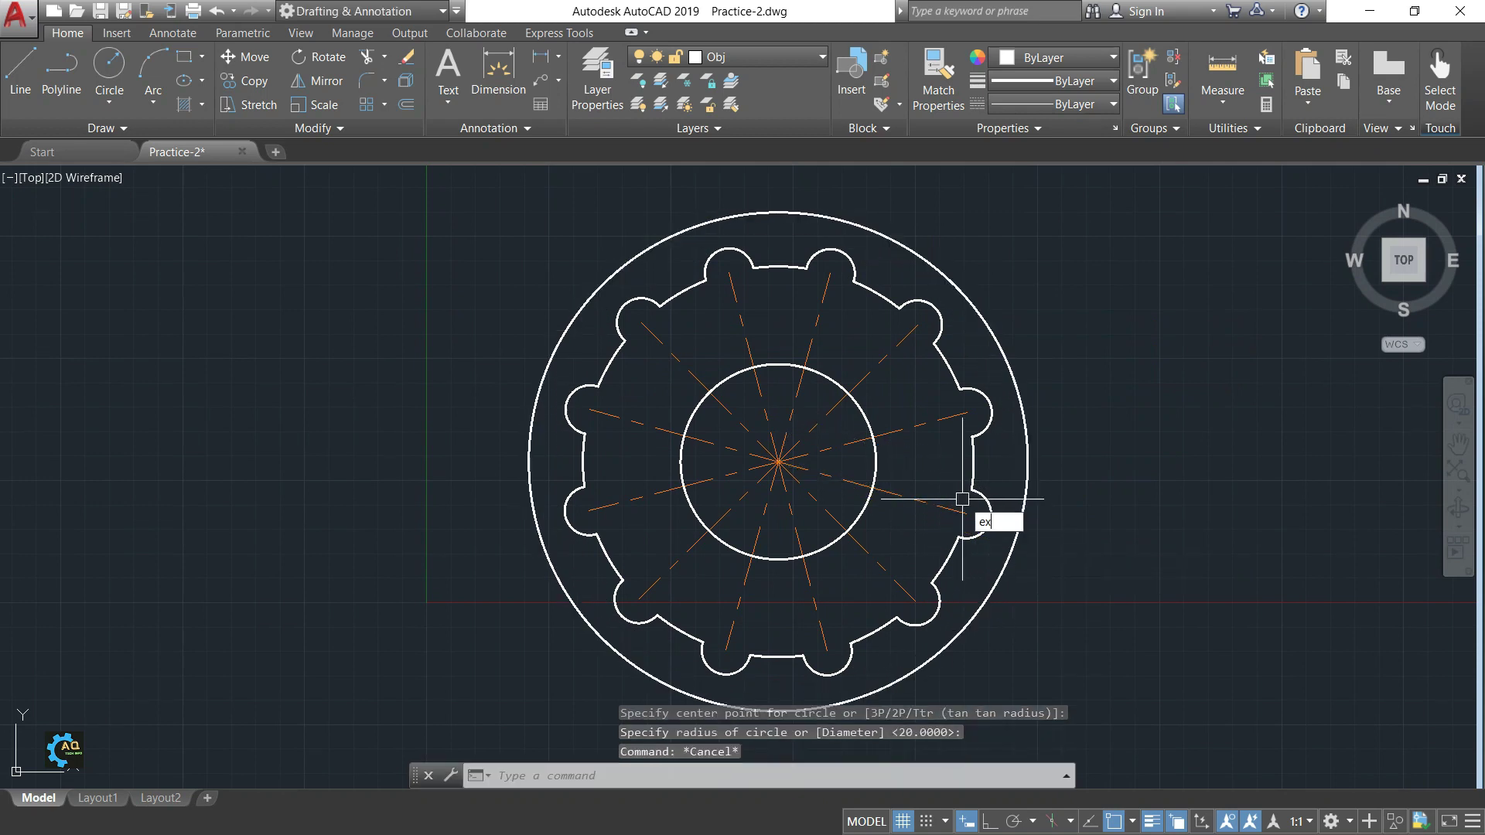
Step: Extend the orange centre lines out to the large outer circle
key("Return")
left_click(1013, 386)
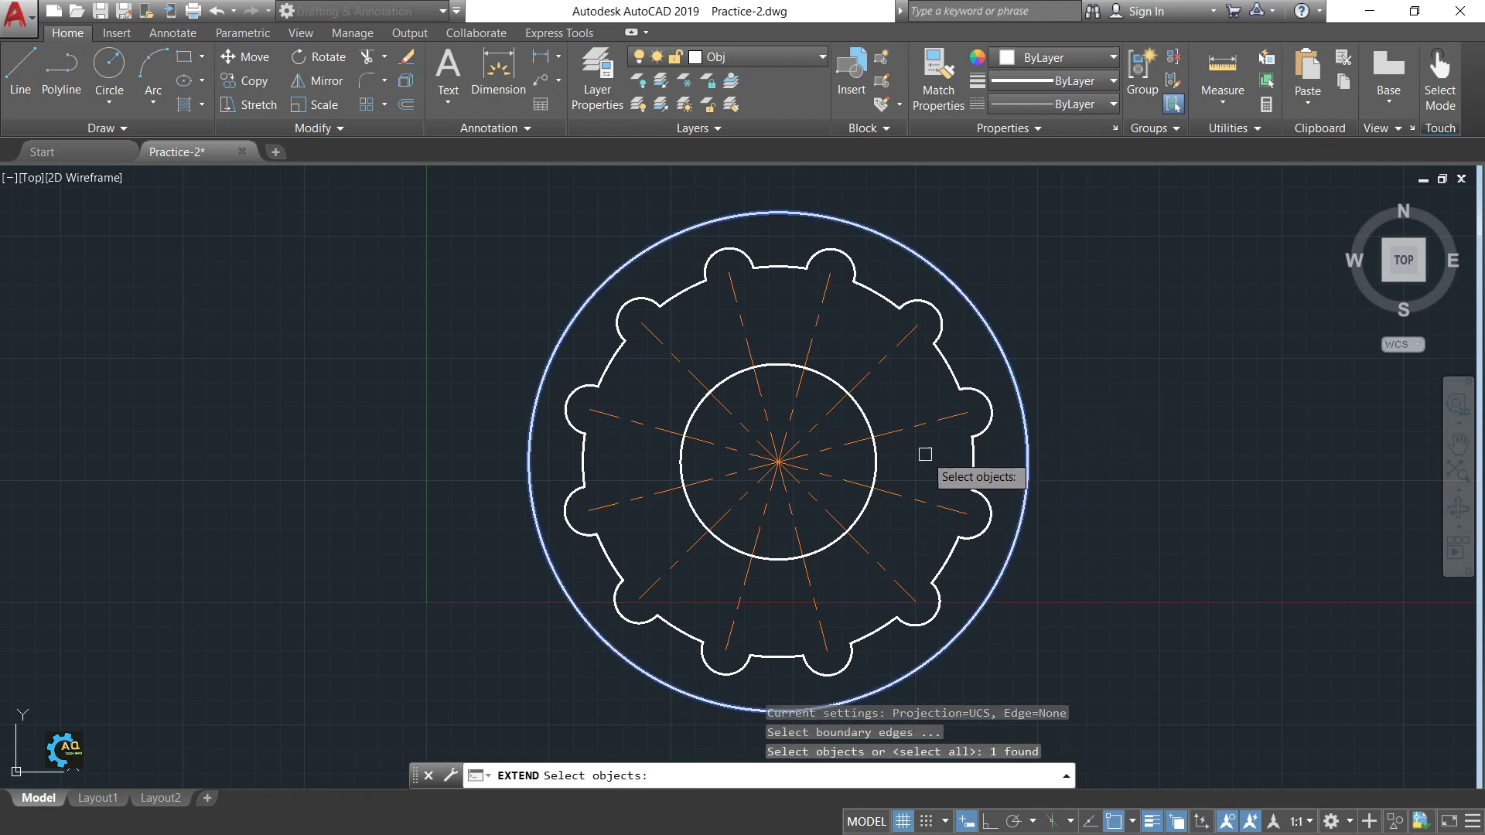
key("Return")
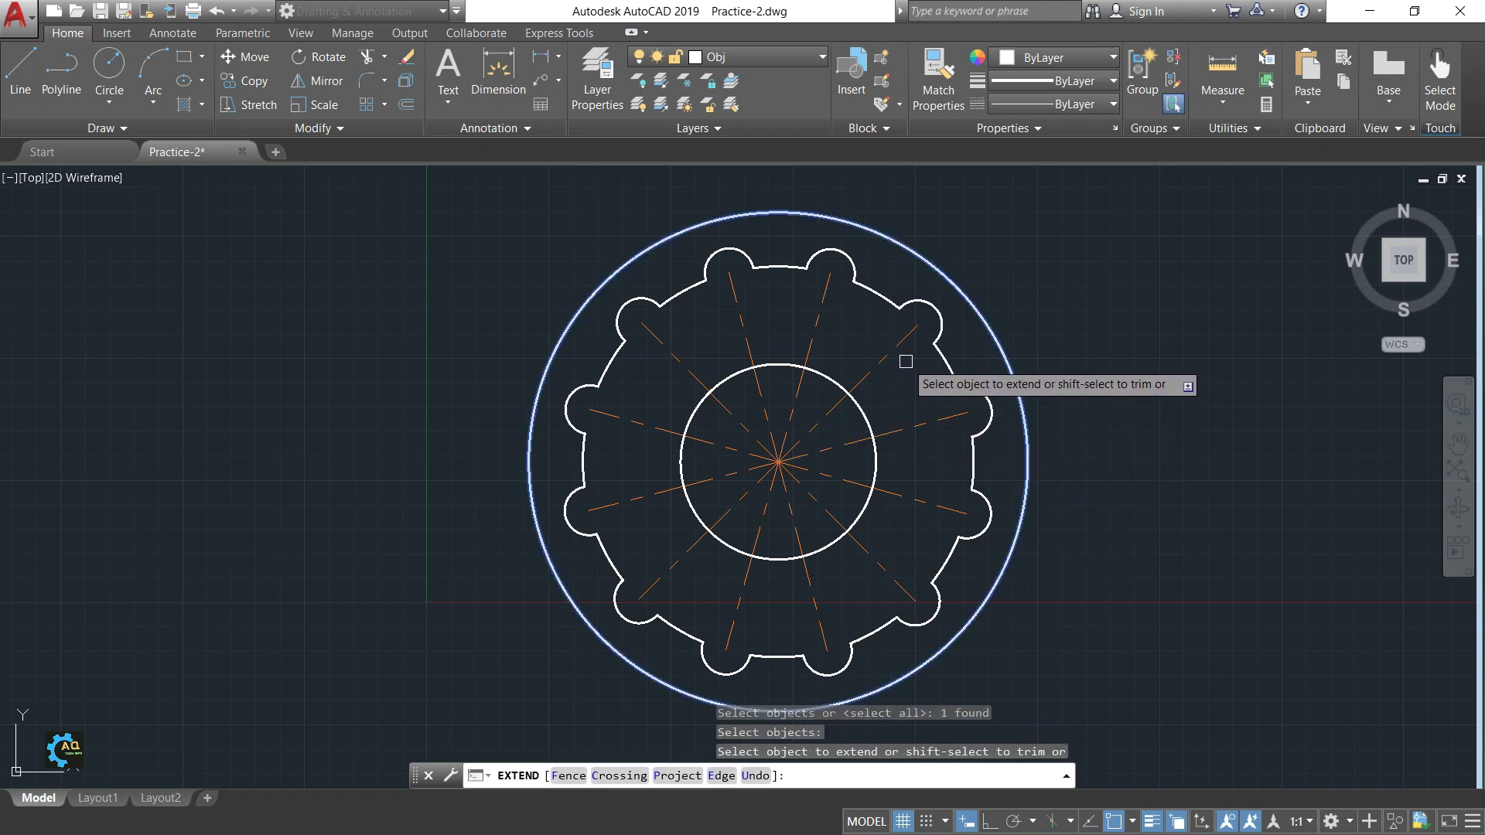
left_click(905, 362)
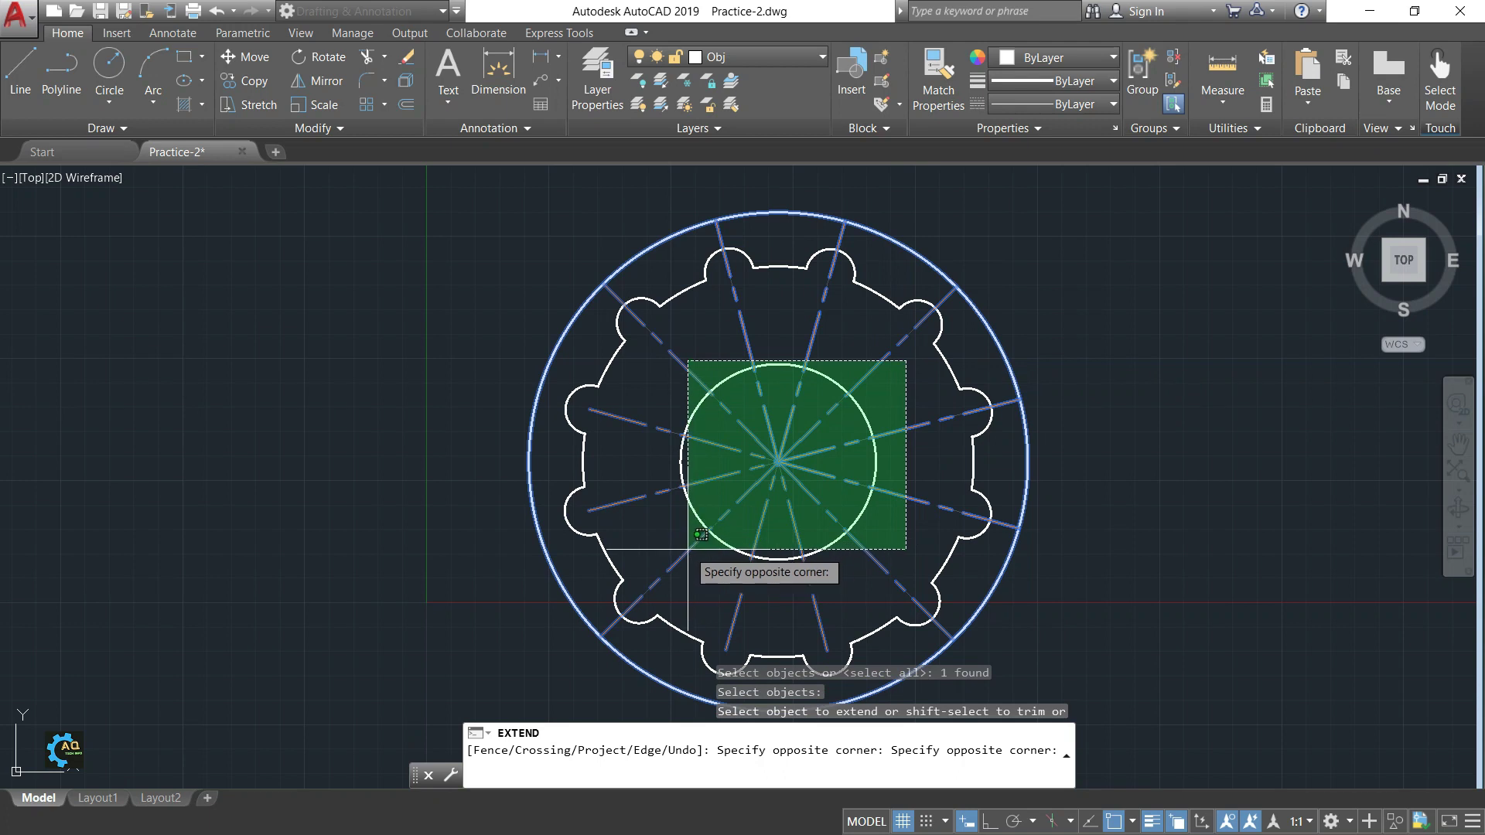
left_click(640, 576)
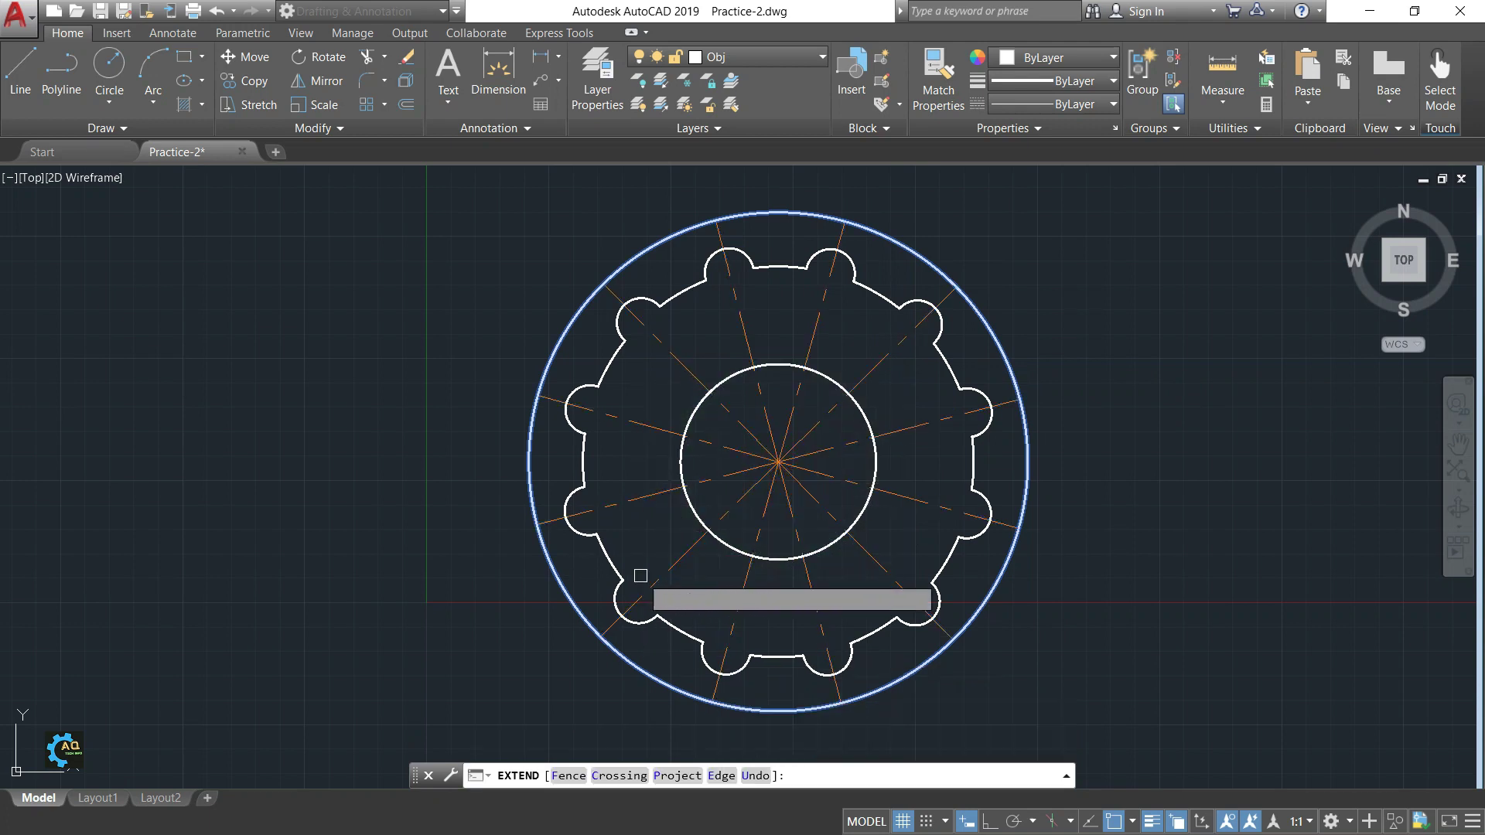
key("Return")
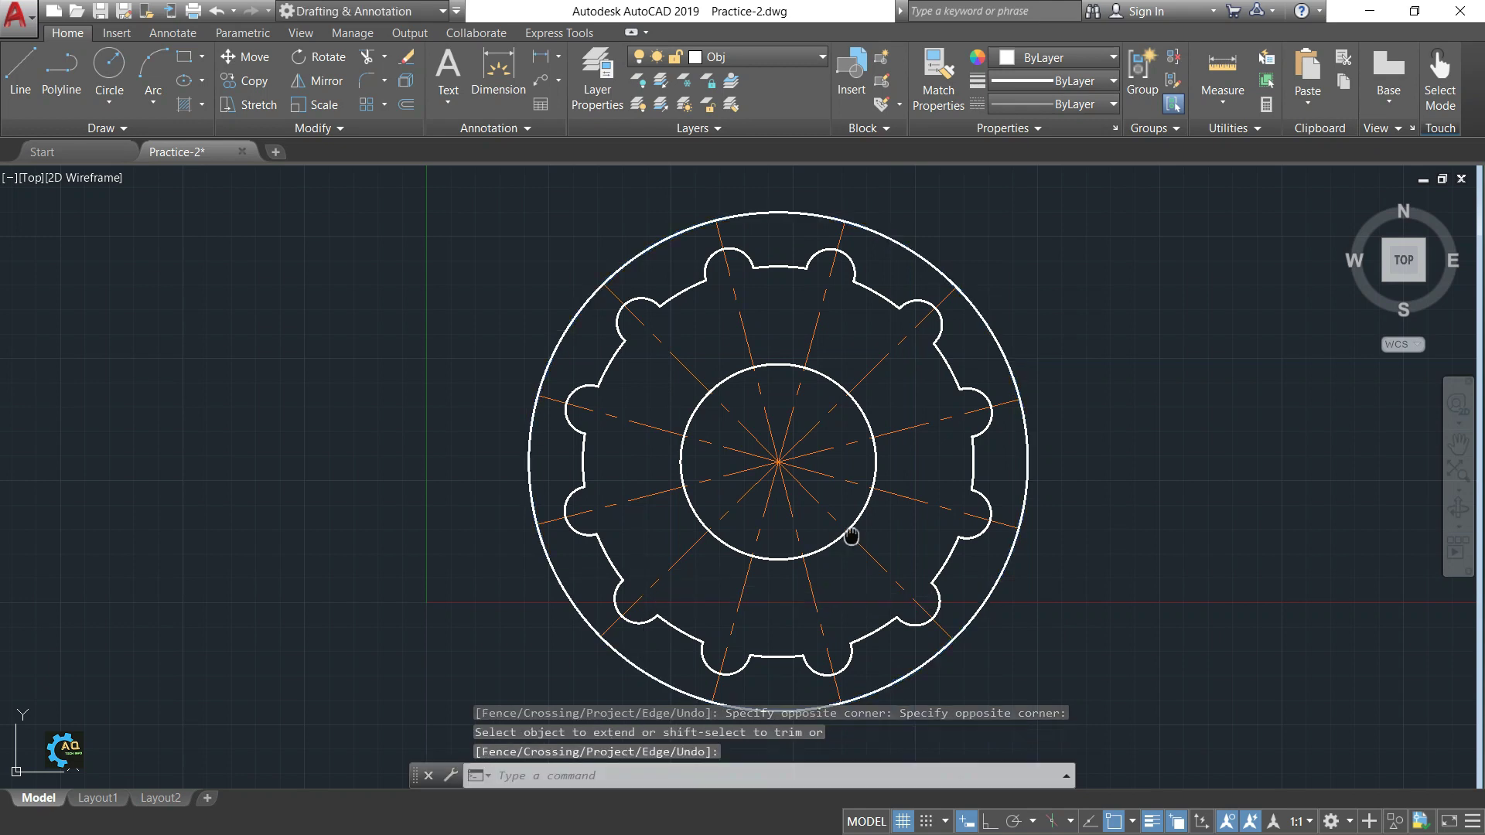
middle_click_drag(852, 530, 895, 480)
key("Return")
Step: Erase the large outer circle and recentre the flange in view
left_click(1036, 282)
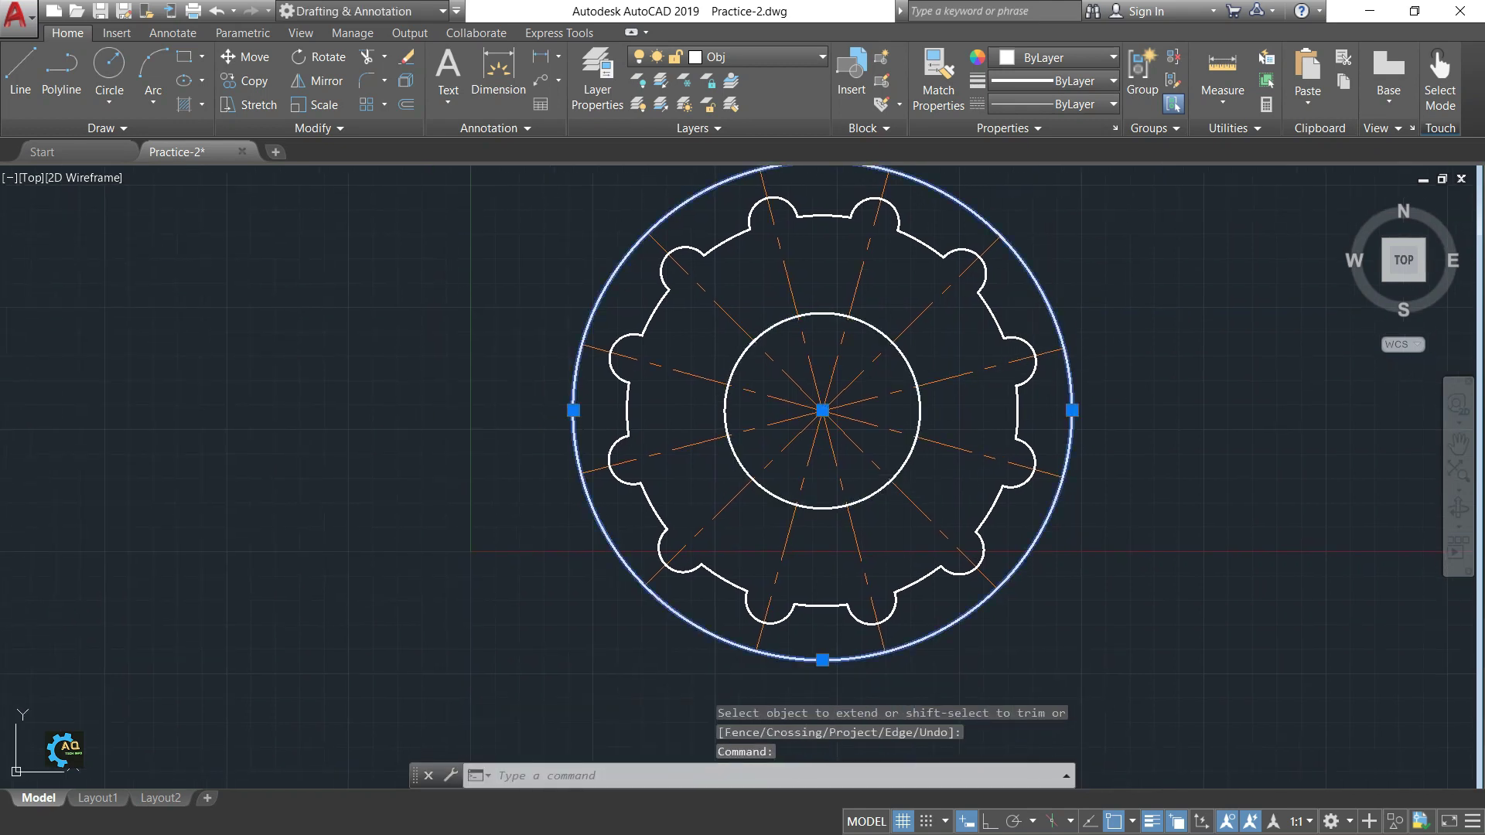
key("Delete")
scroll(1117, 332, "down", 2)
middle_click_drag(1117, 332, 951, 438)
scroll(837, 469, "down", 1)
mouse_move(836, 470)
middle_mouse_down()
mouse_move(773, 423)
mouse_move(851, 430)
middle_mouse_up()
scroll(856, 414, "up", 2)
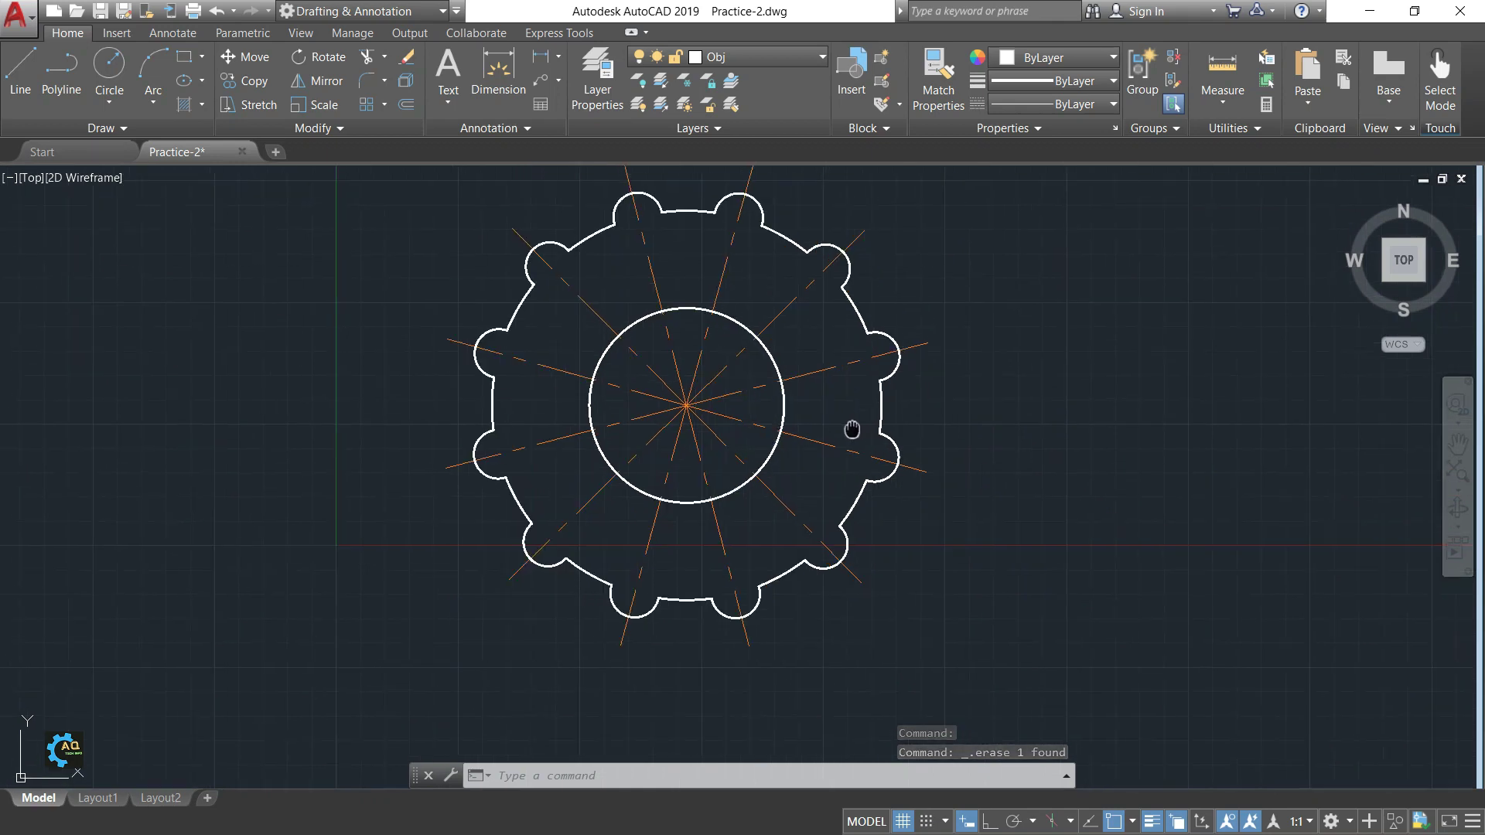
scroll(921, 318, "down", 1)
Step: Draw a radius-15 circle centred on the bore
scroll(850, 256, "up", 1)
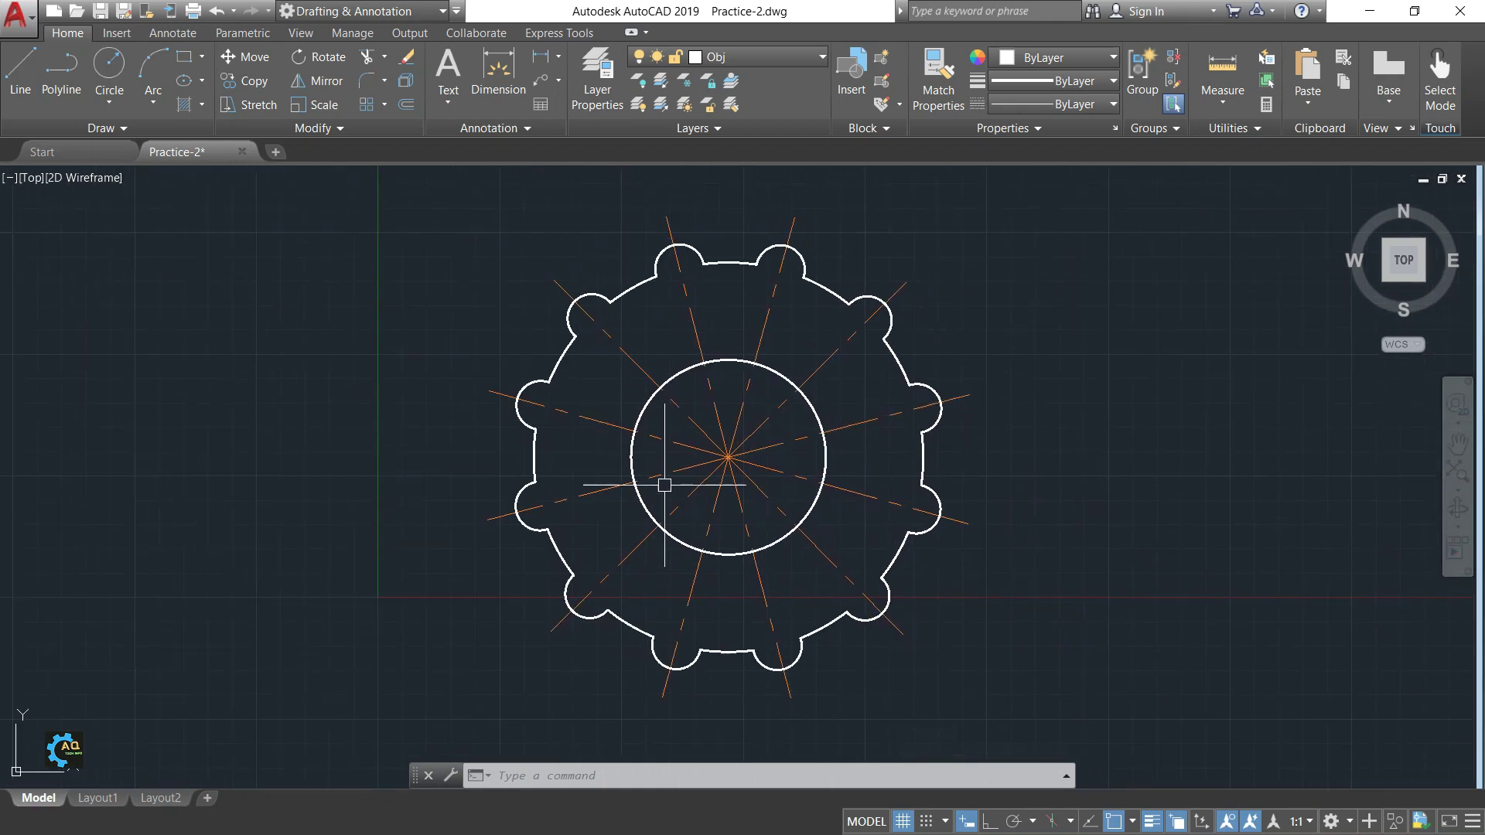
middle_click_drag(664, 485, 736, 511)
scroll(696, 371, "down", 1)
scroll(735, 411, "up", 1)
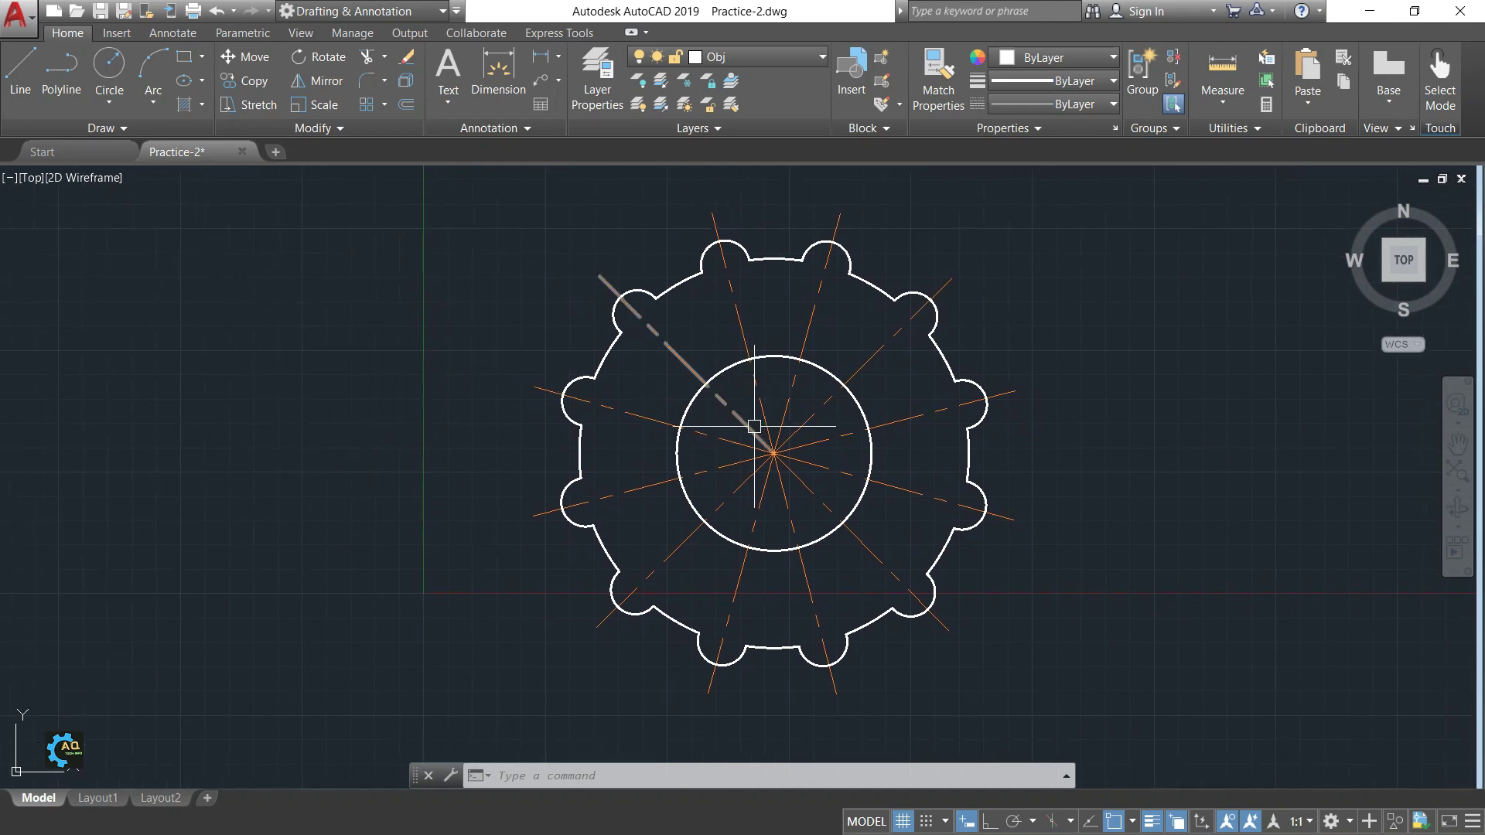
scroll(783, 411, "down", 1)
scroll(735, 452, "up", 1)
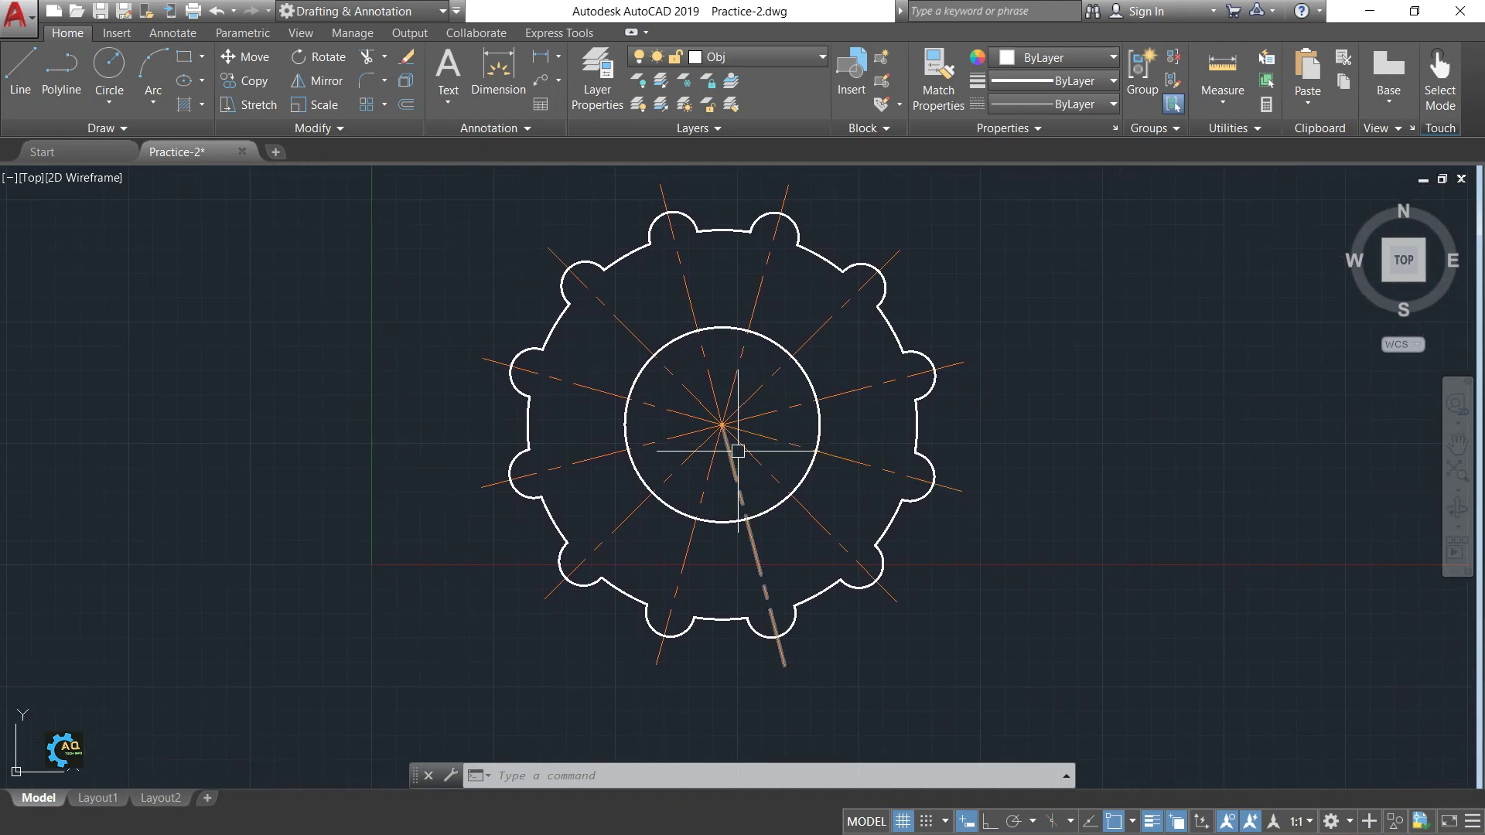
scroll(800, 448, "up", 1)
scroll(788, 452, "down", 1)
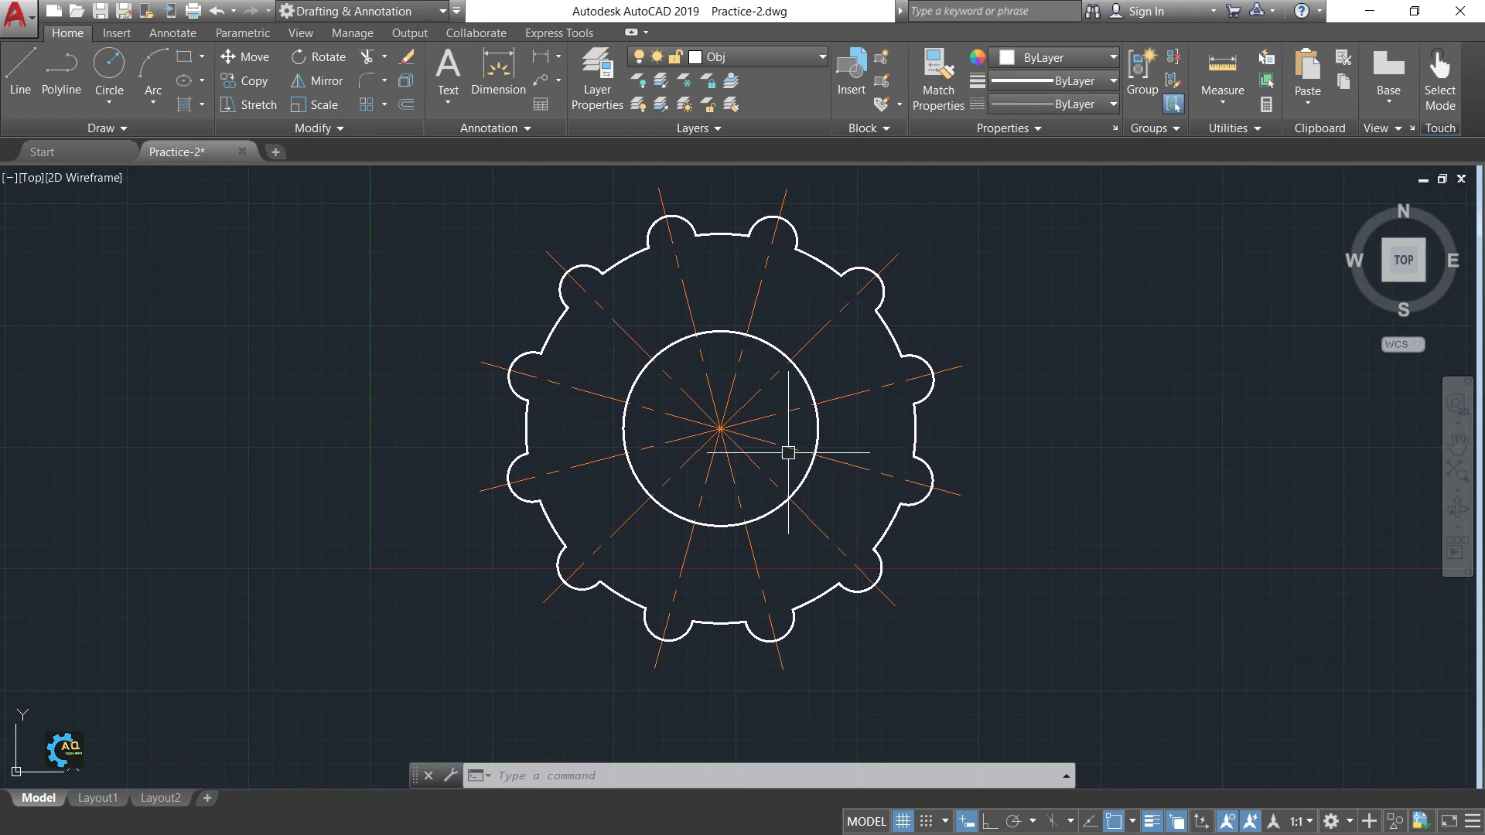
mouse_move(844, 377)
middle_mouse_down()
mouse_move(859, 408)
mouse_move(784, 408)
middle_mouse_up()
middle_click_drag(702, 467, 722, 448)
type("c")
key("Return")
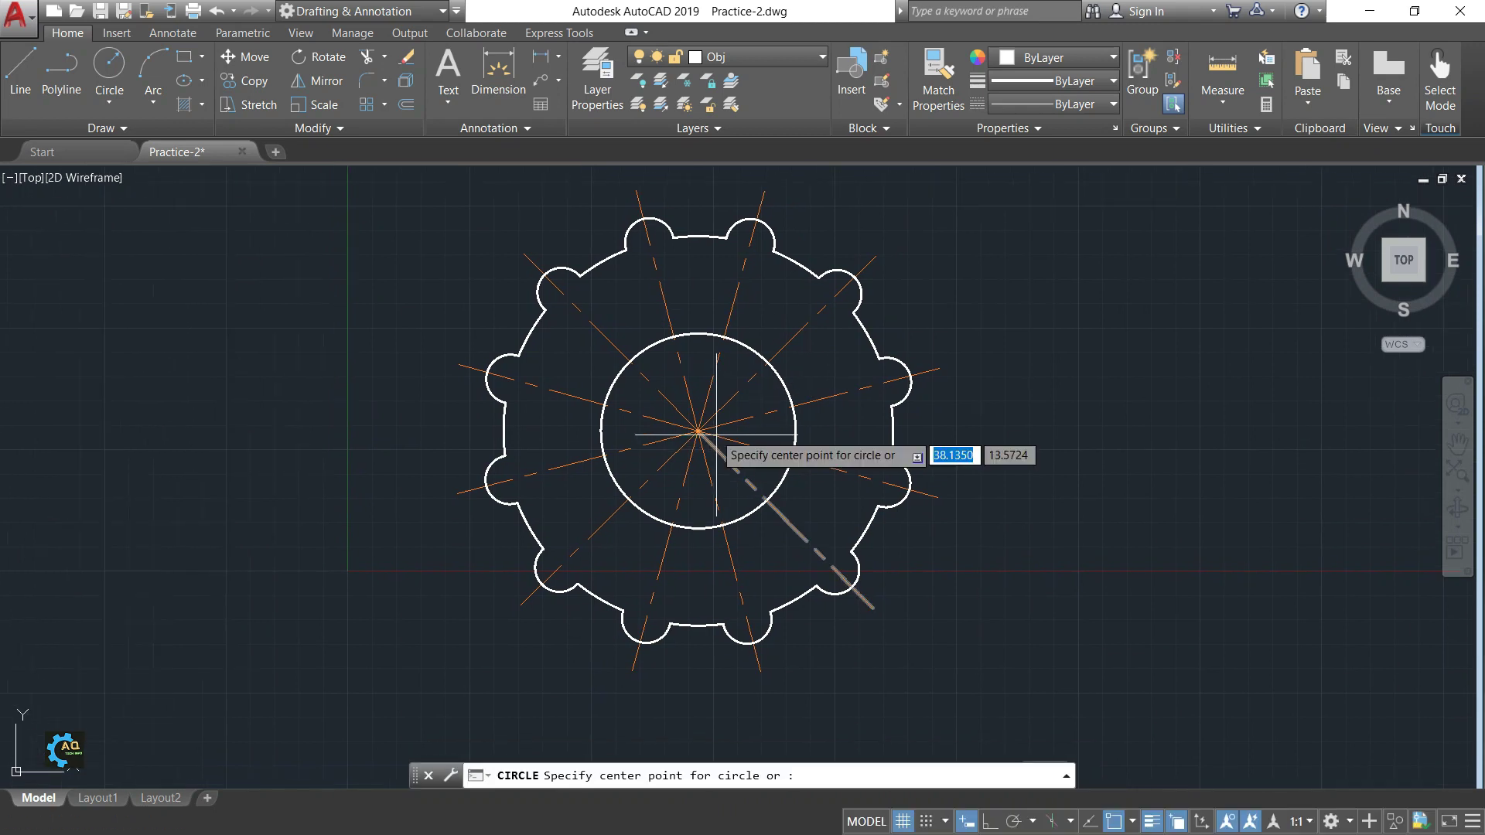
left_click(698, 430)
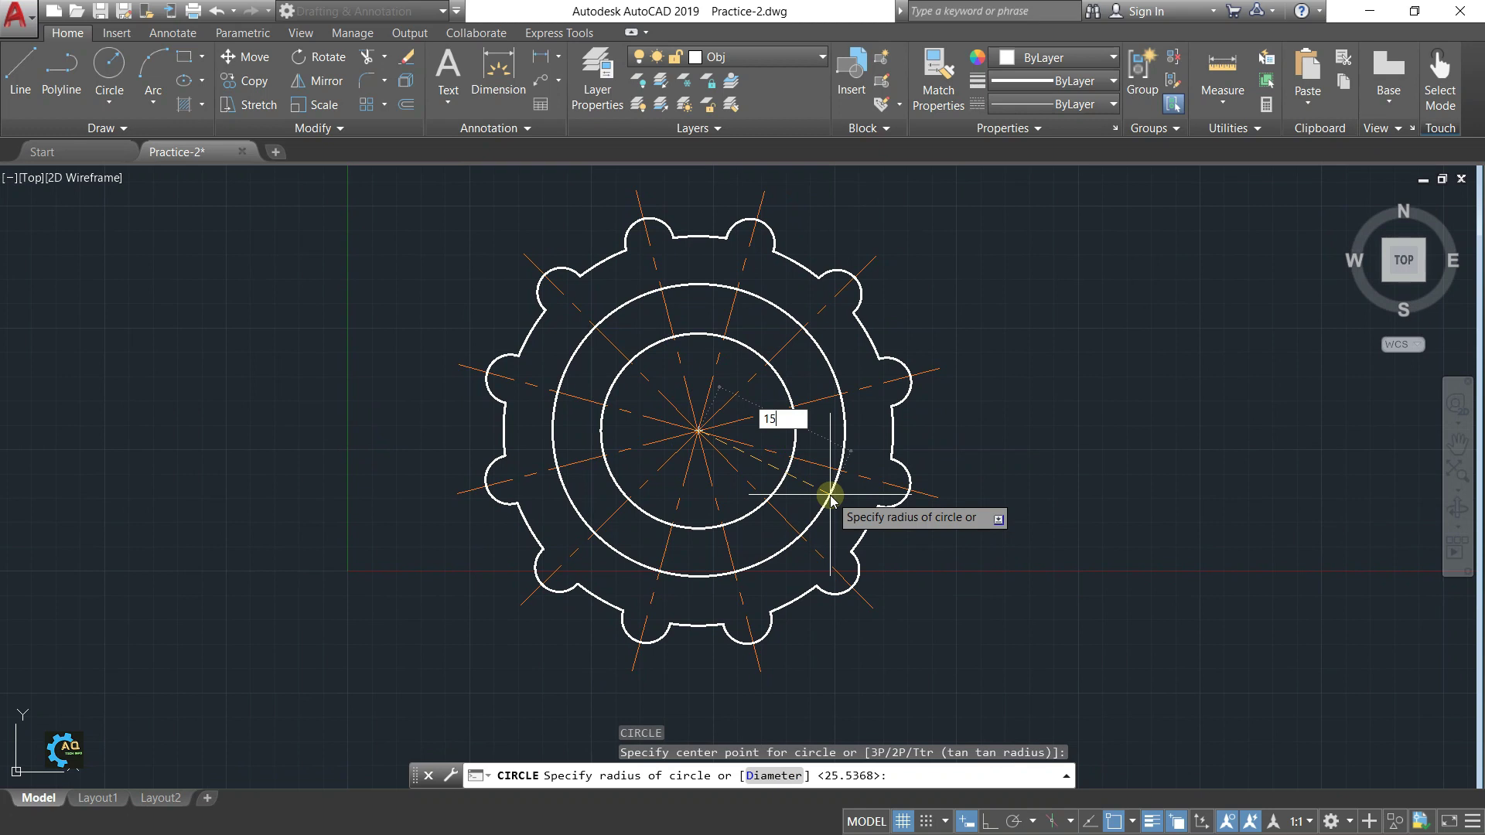
key("Return")
Step: Add a diameter-2.5 hole centred on the radius-15 circle at upper right
middle_click_drag(795, 424, 793, 452)
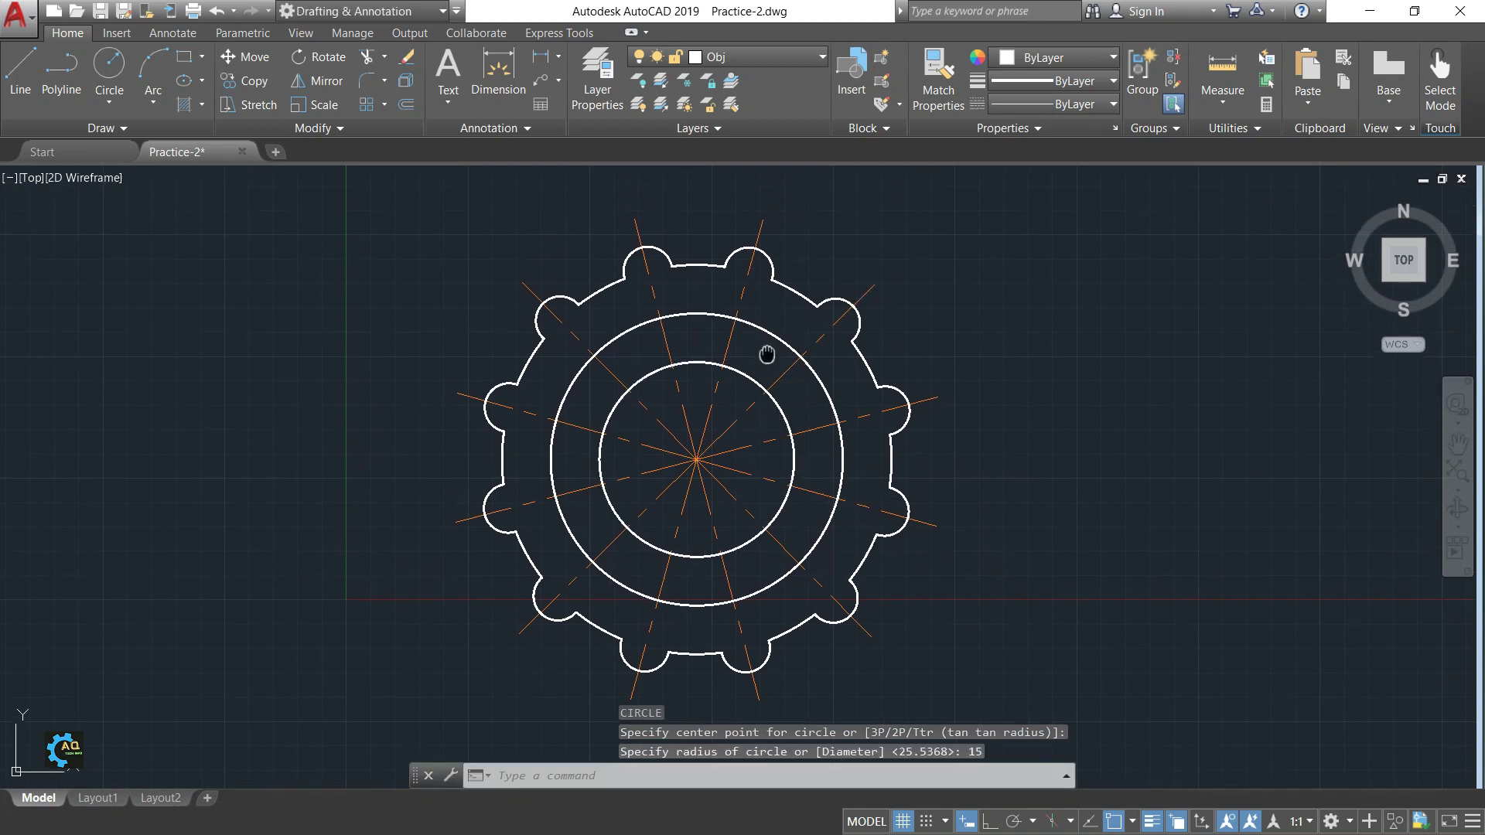
middle_click_drag(768, 353, 767, 356)
key("Return")
left_click(799, 359)
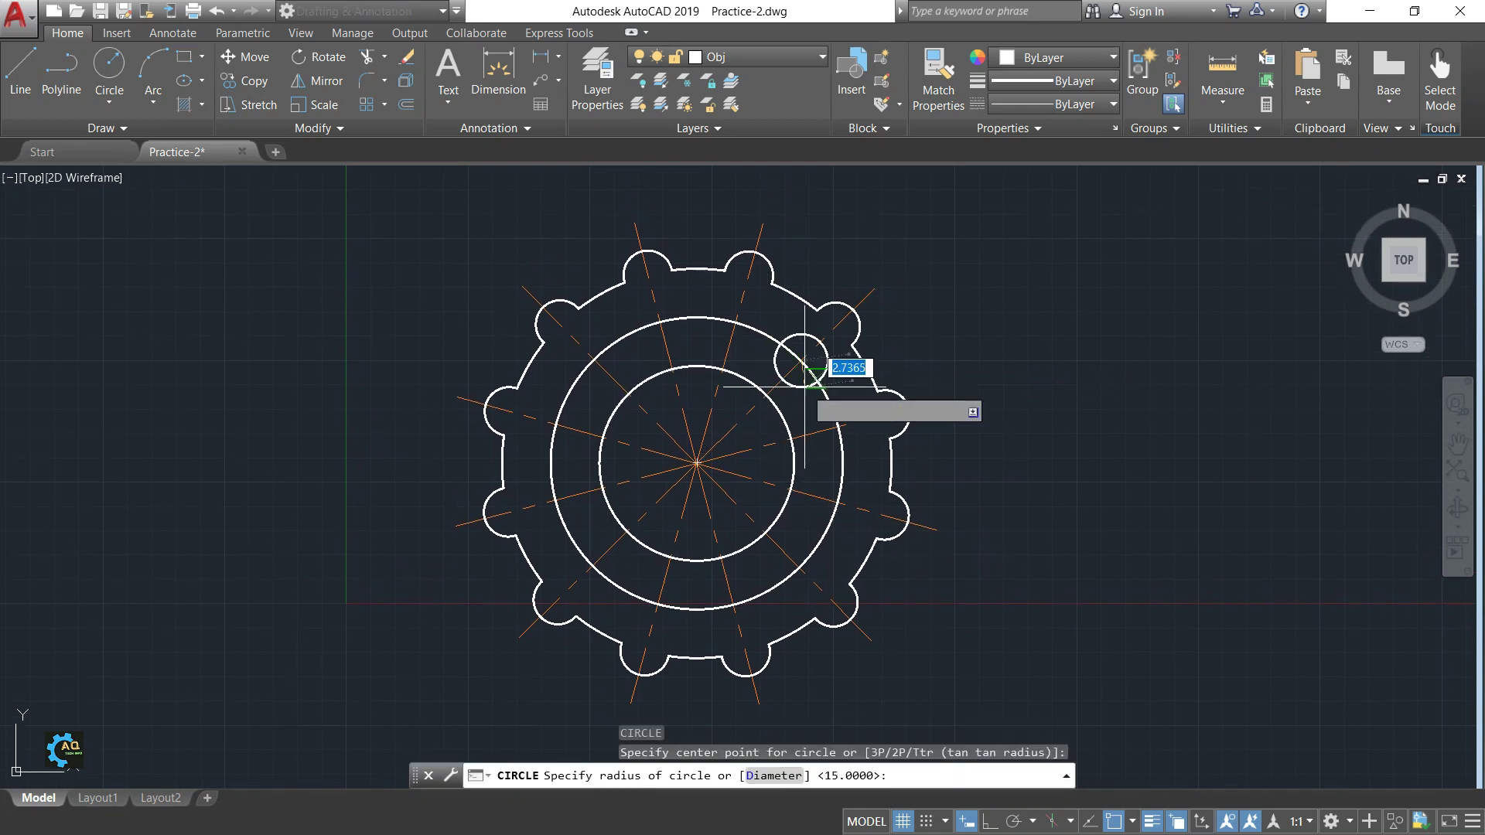
scroll(803, 384, "up", 4)
type("d")
key("Return")
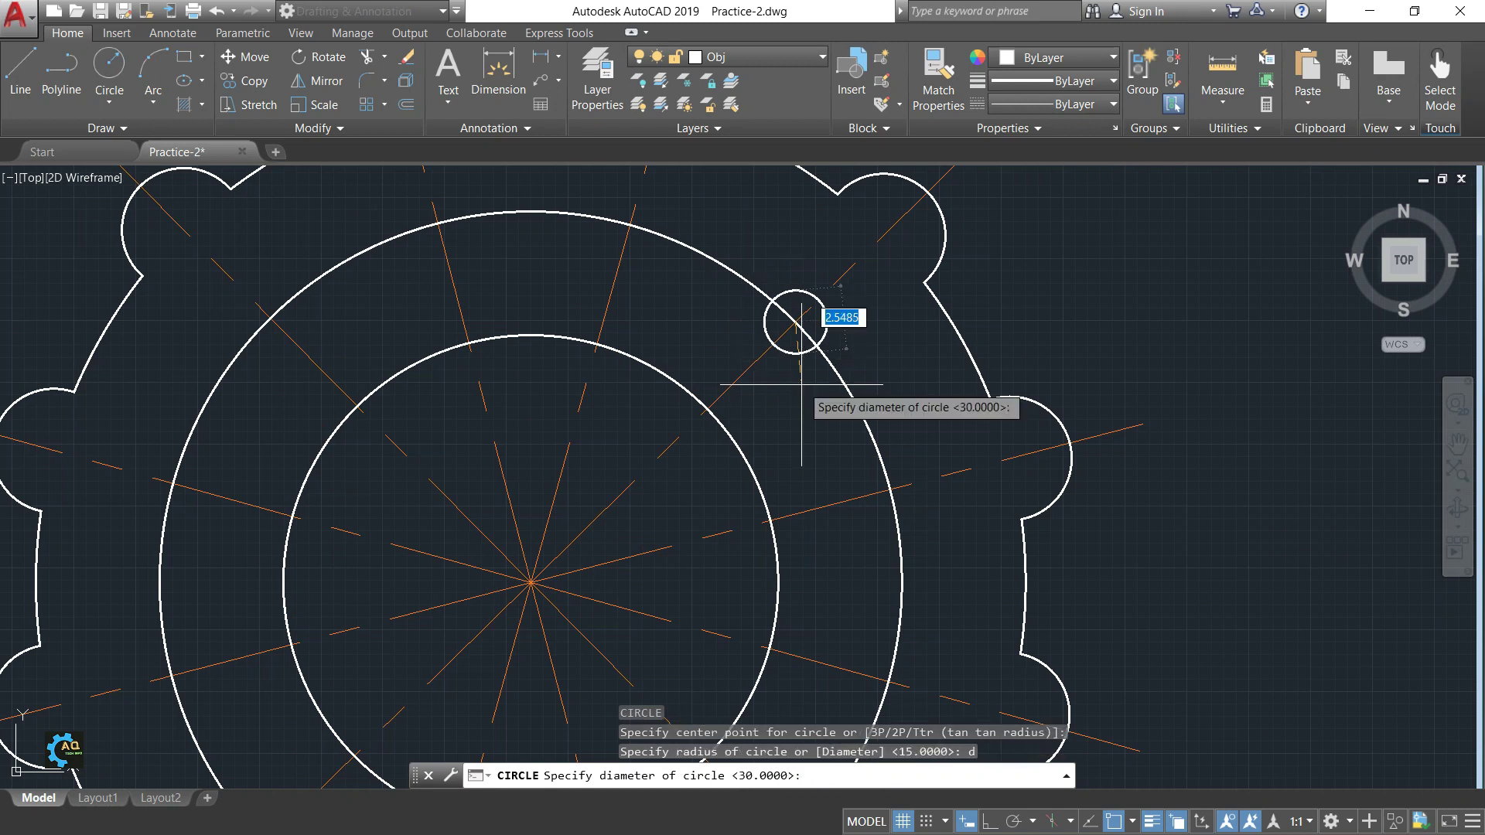
key("Return")
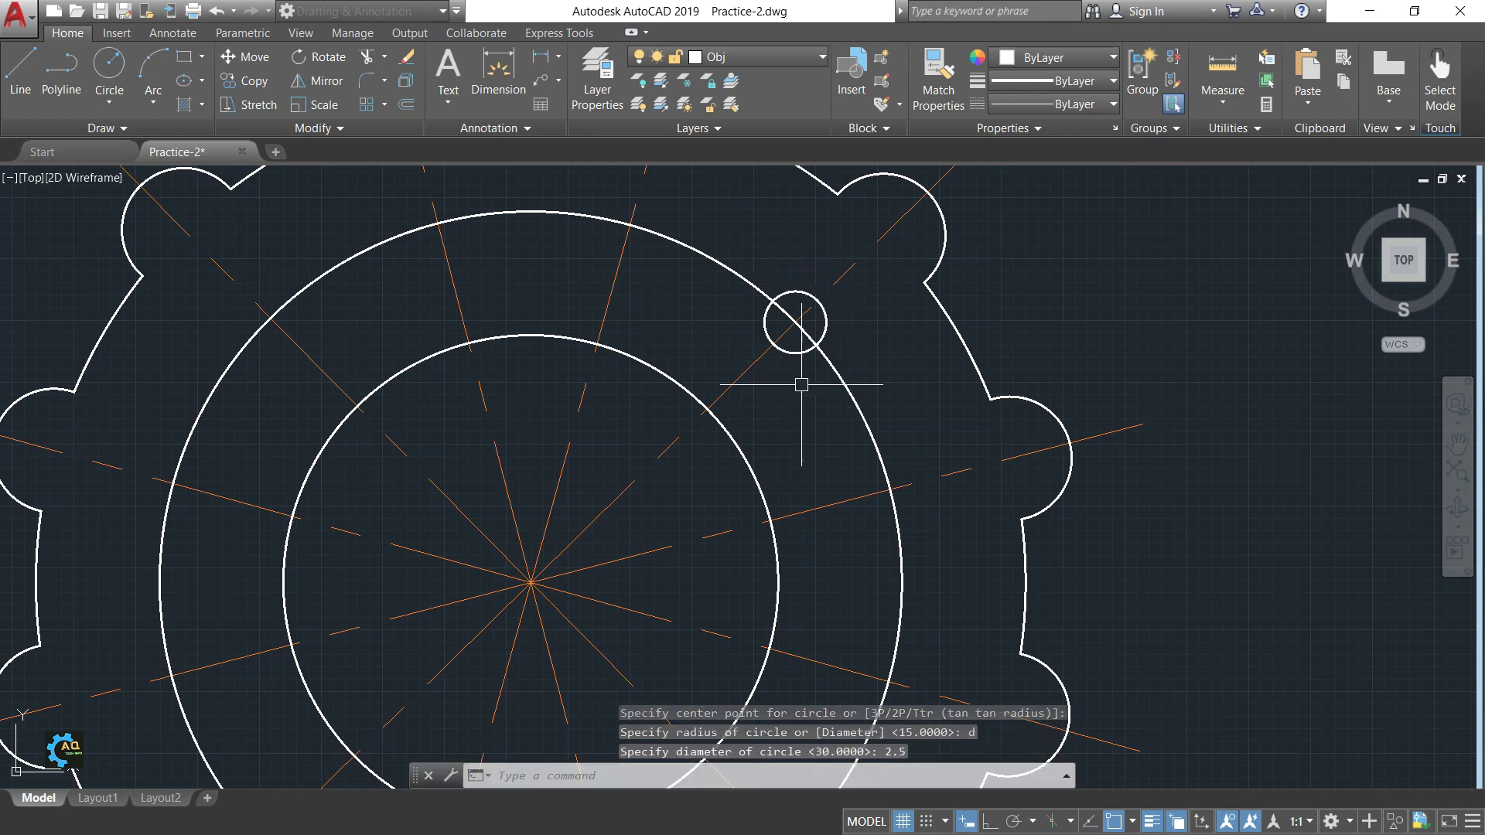
Step: Move the radius-15 circle onto the Cen layer
middle_click_drag(773, 303, 837, 332)
left_click(838, 333)
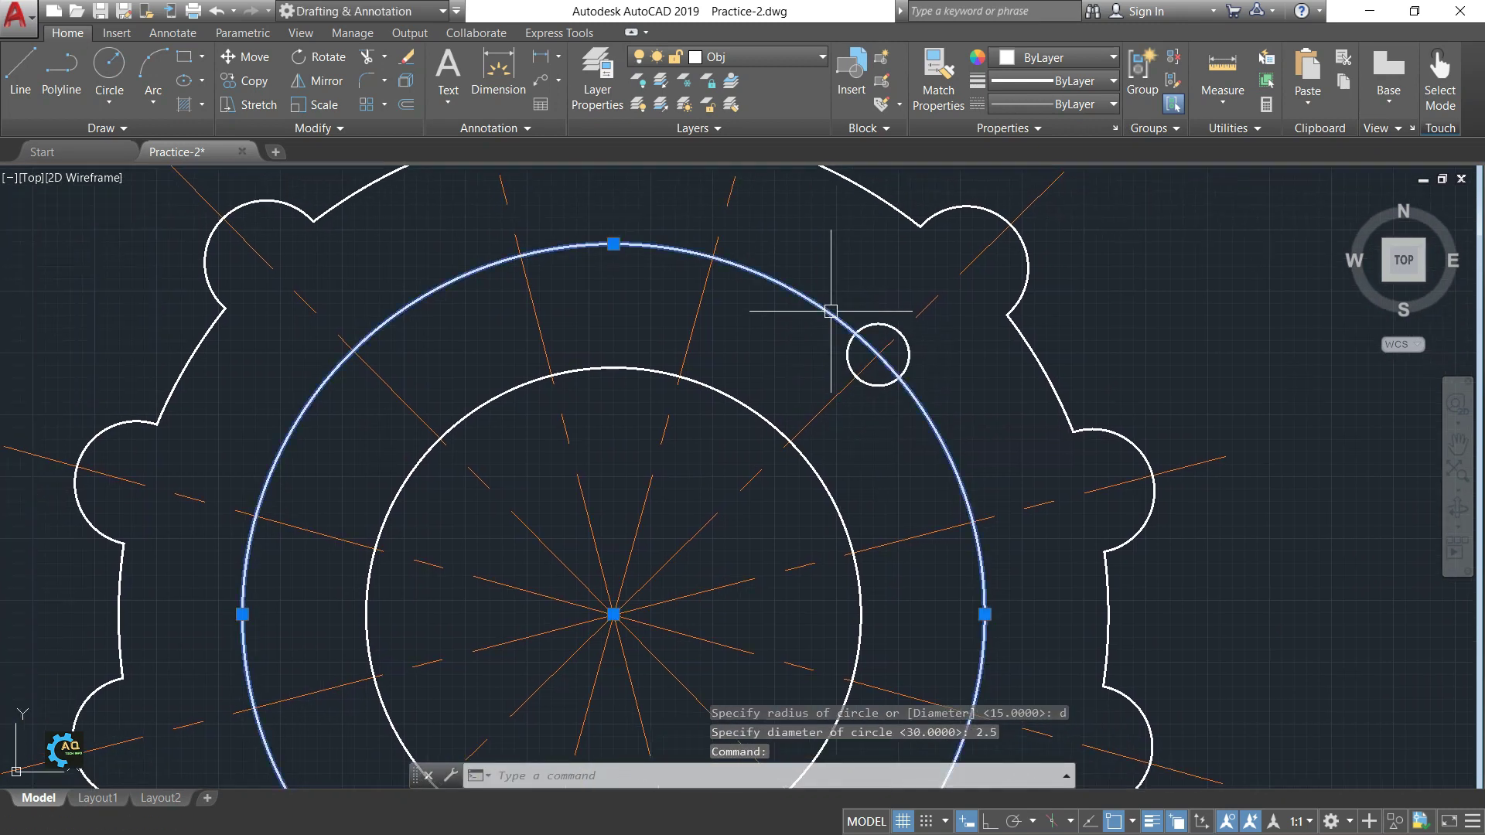
left_click(780, 59)
left_click(743, 108)
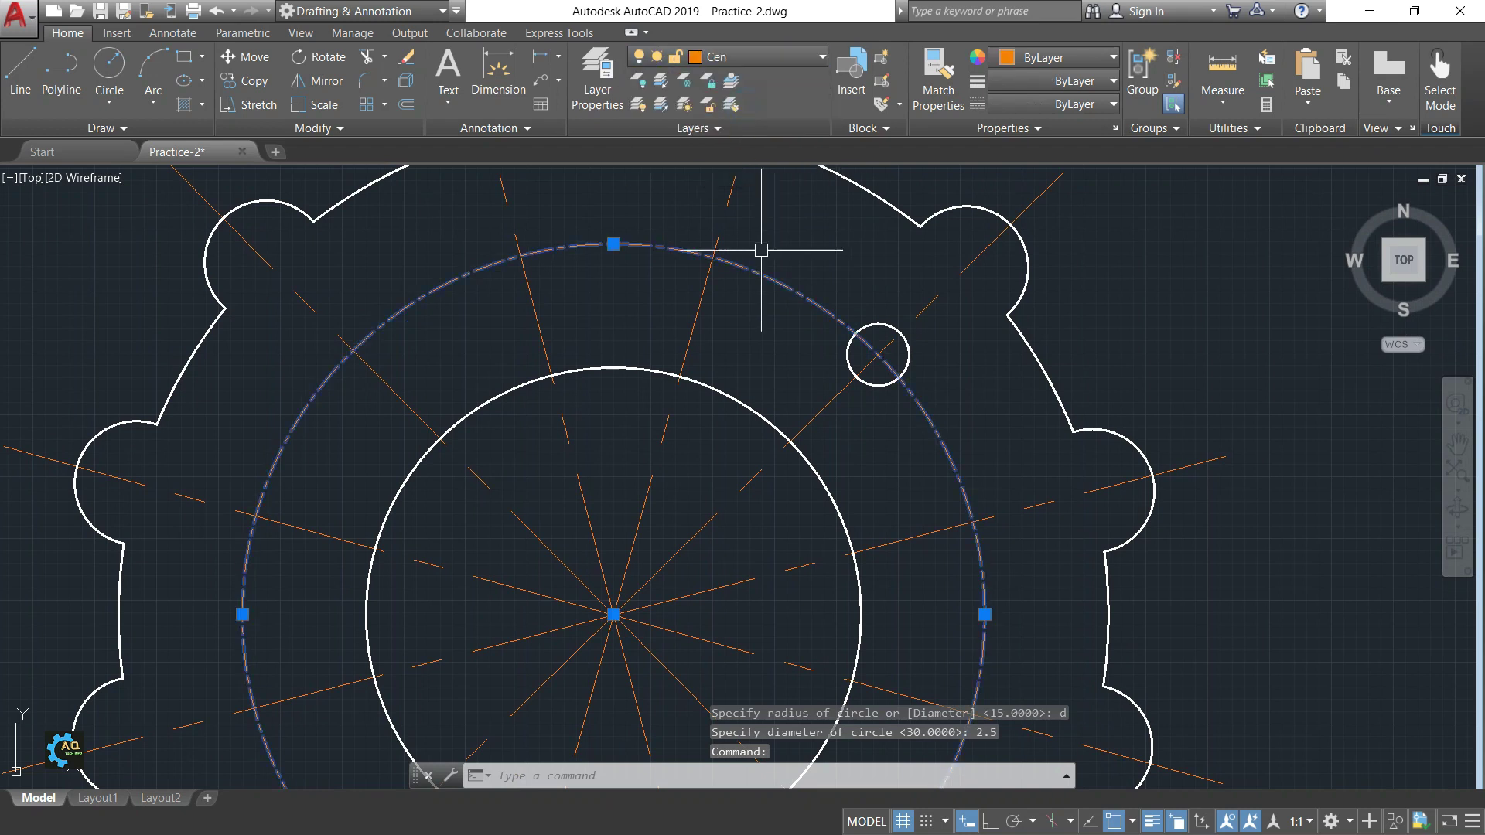
scroll(765, 247, "down", 4)
scroll(770, 257, "up", 2)
key("Escape")
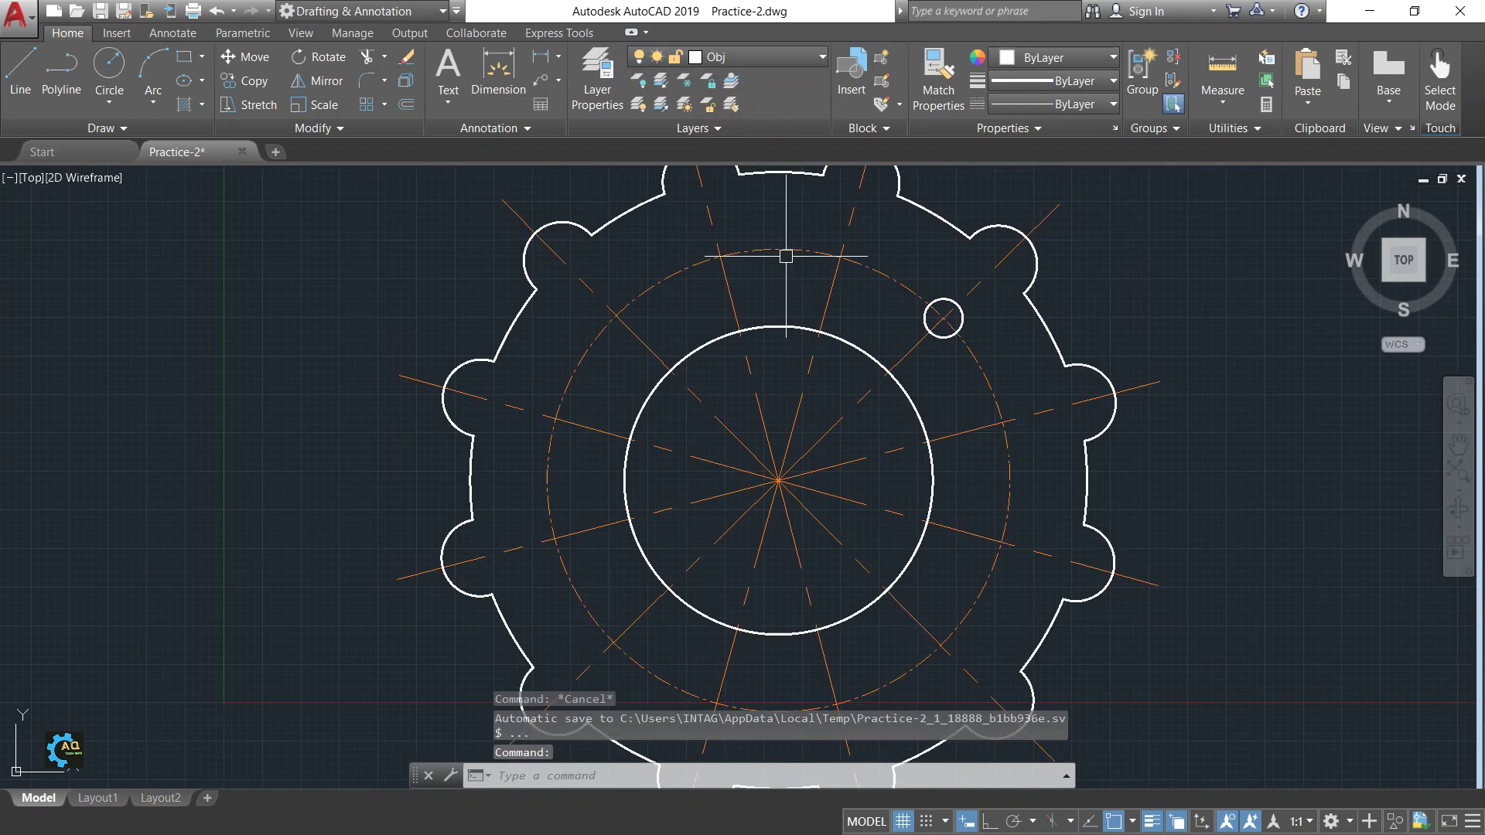
Step: Set the radius-15 circle's linetype scale to 5 so it shows dashed
middle_click_drag(786, 256, 762, 271)
left_click(760, 270)
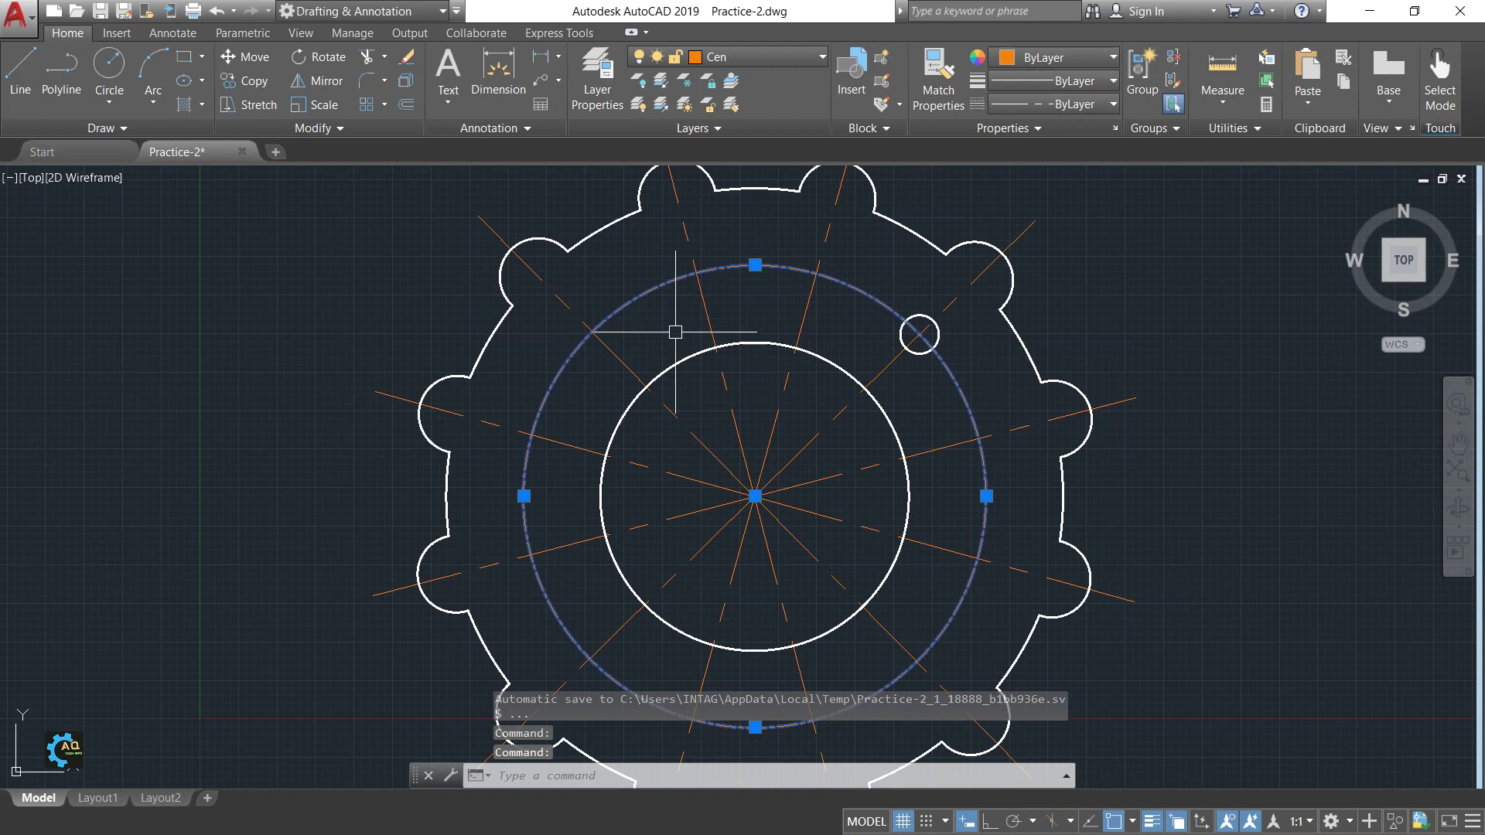
middle_click_drag(707, 336, 686, 323)
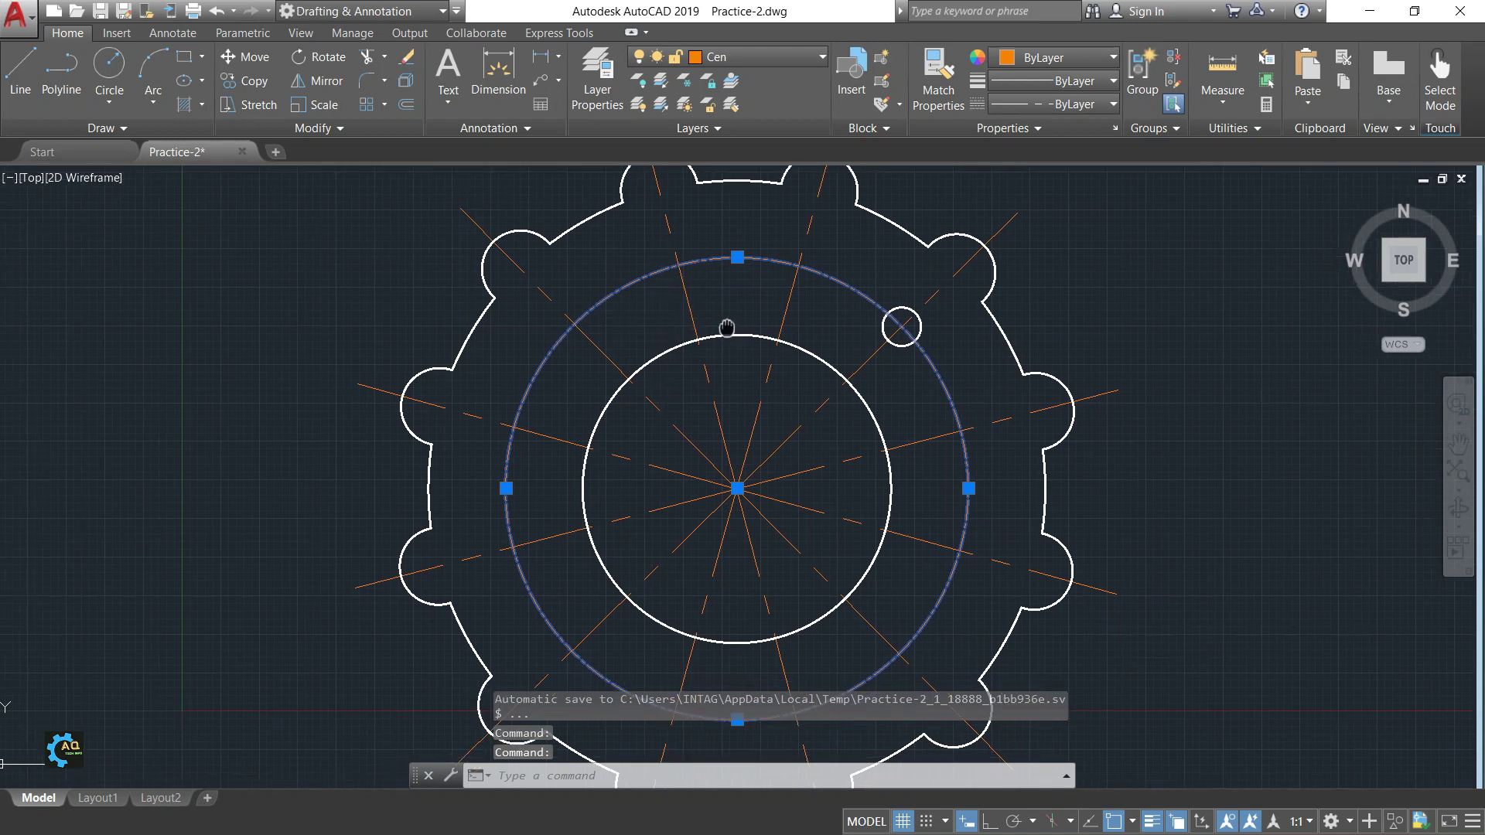
right_click(700, 261)
left_click(756, 652)
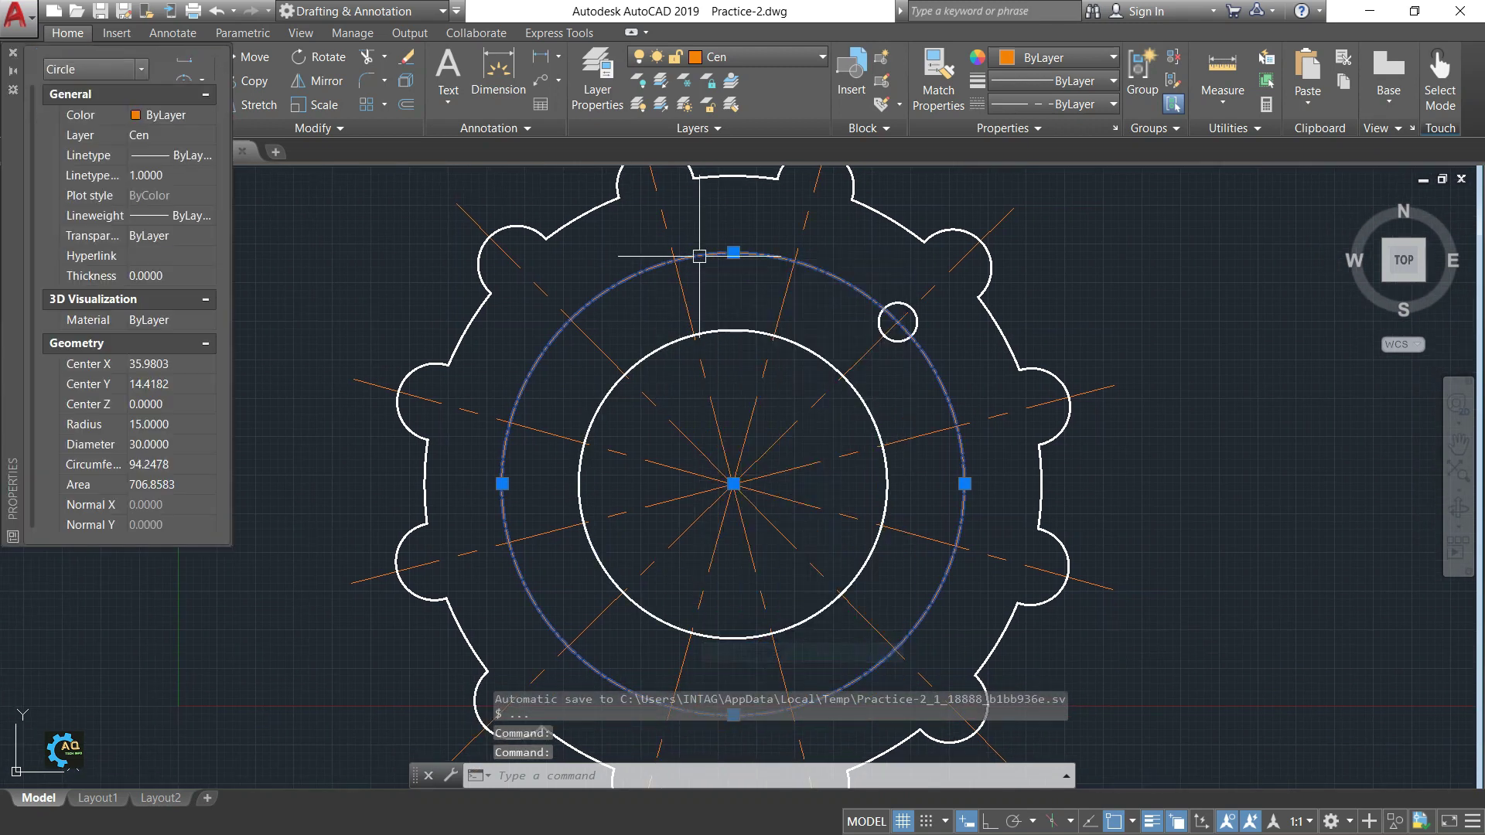
left_click(188, 177)
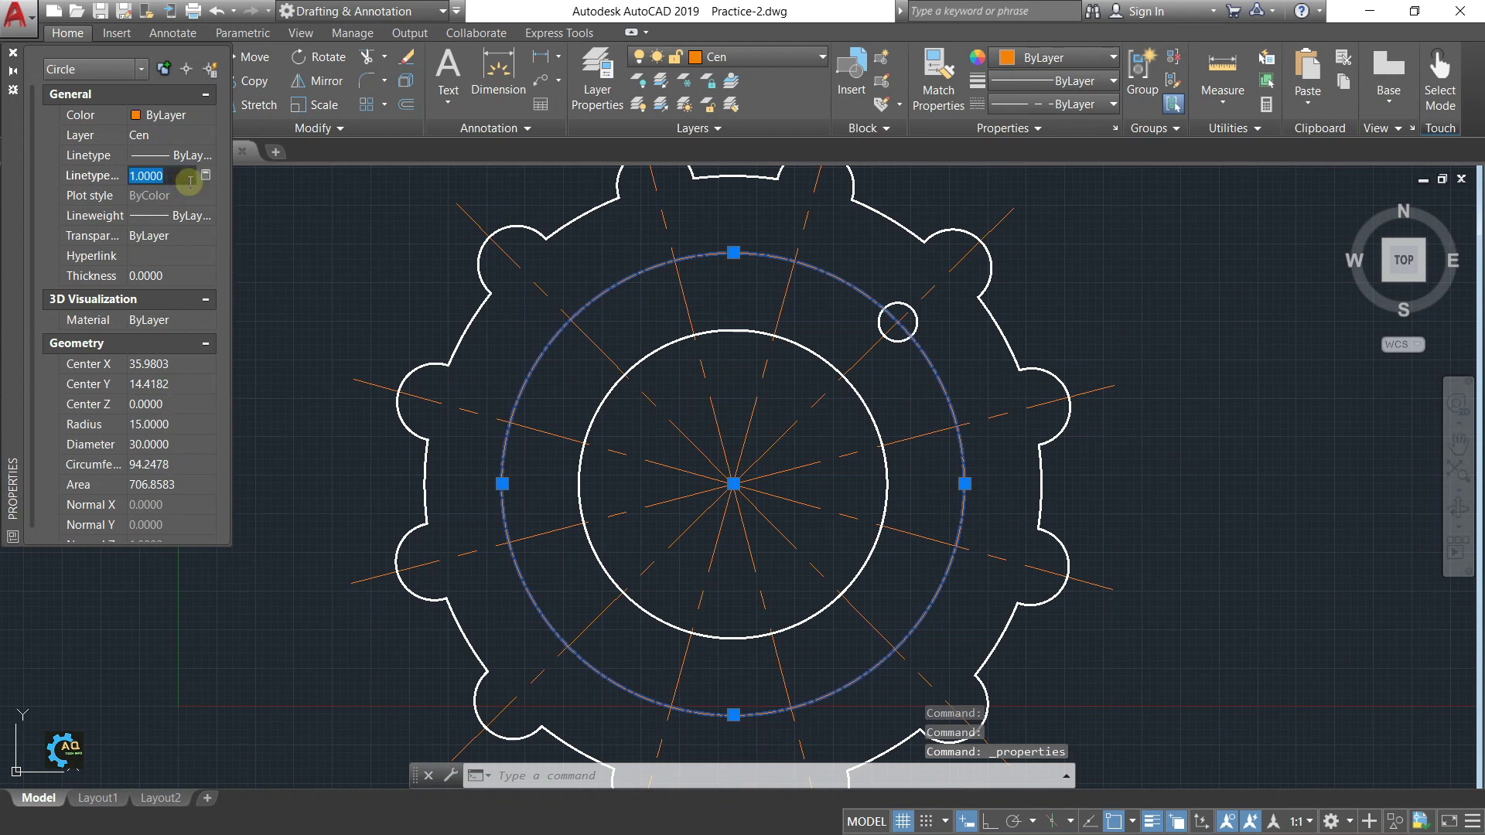
type("5")
key("Return")
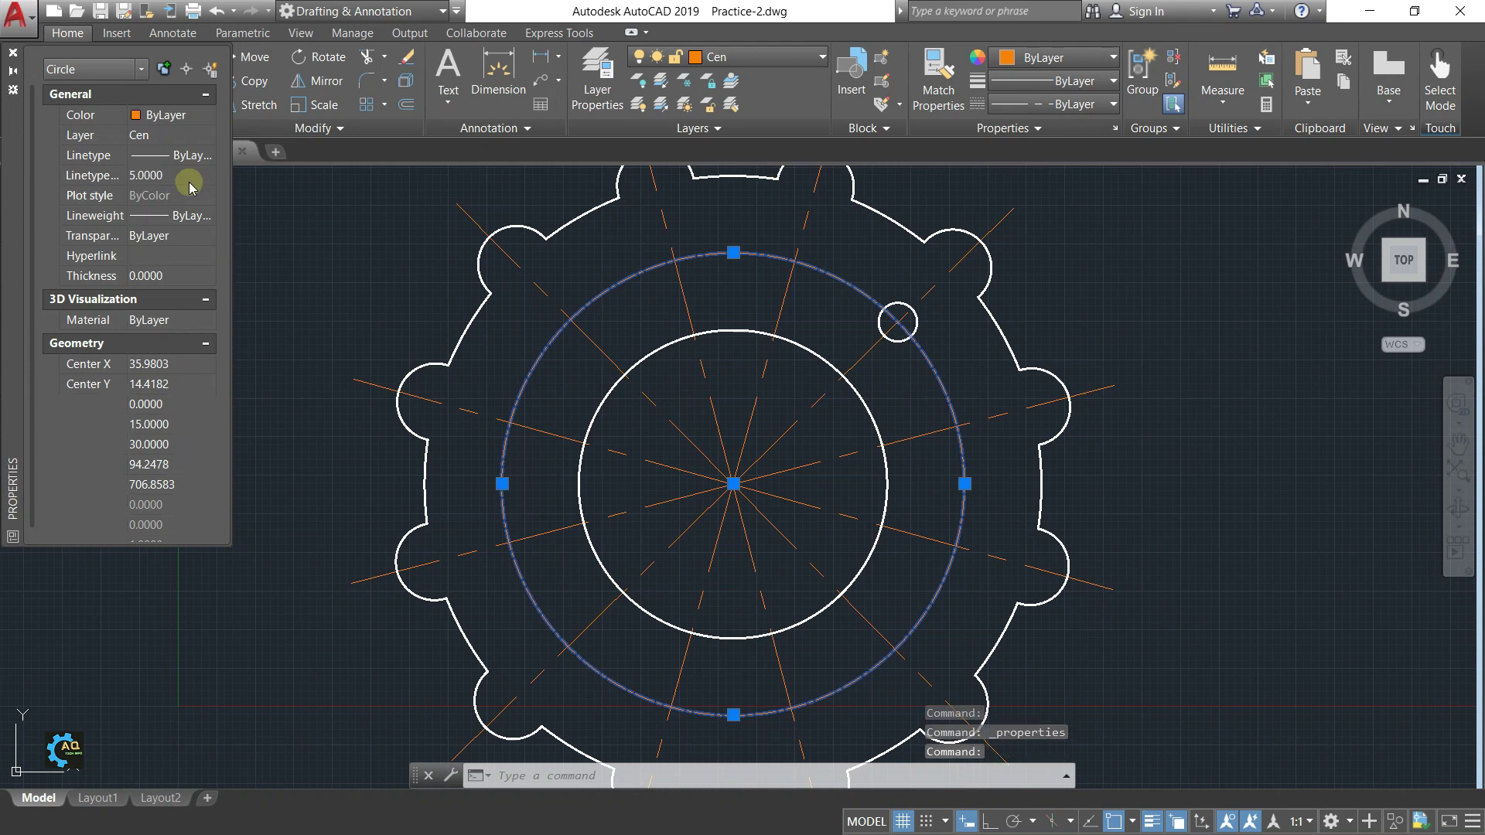
left_click(13, 53)
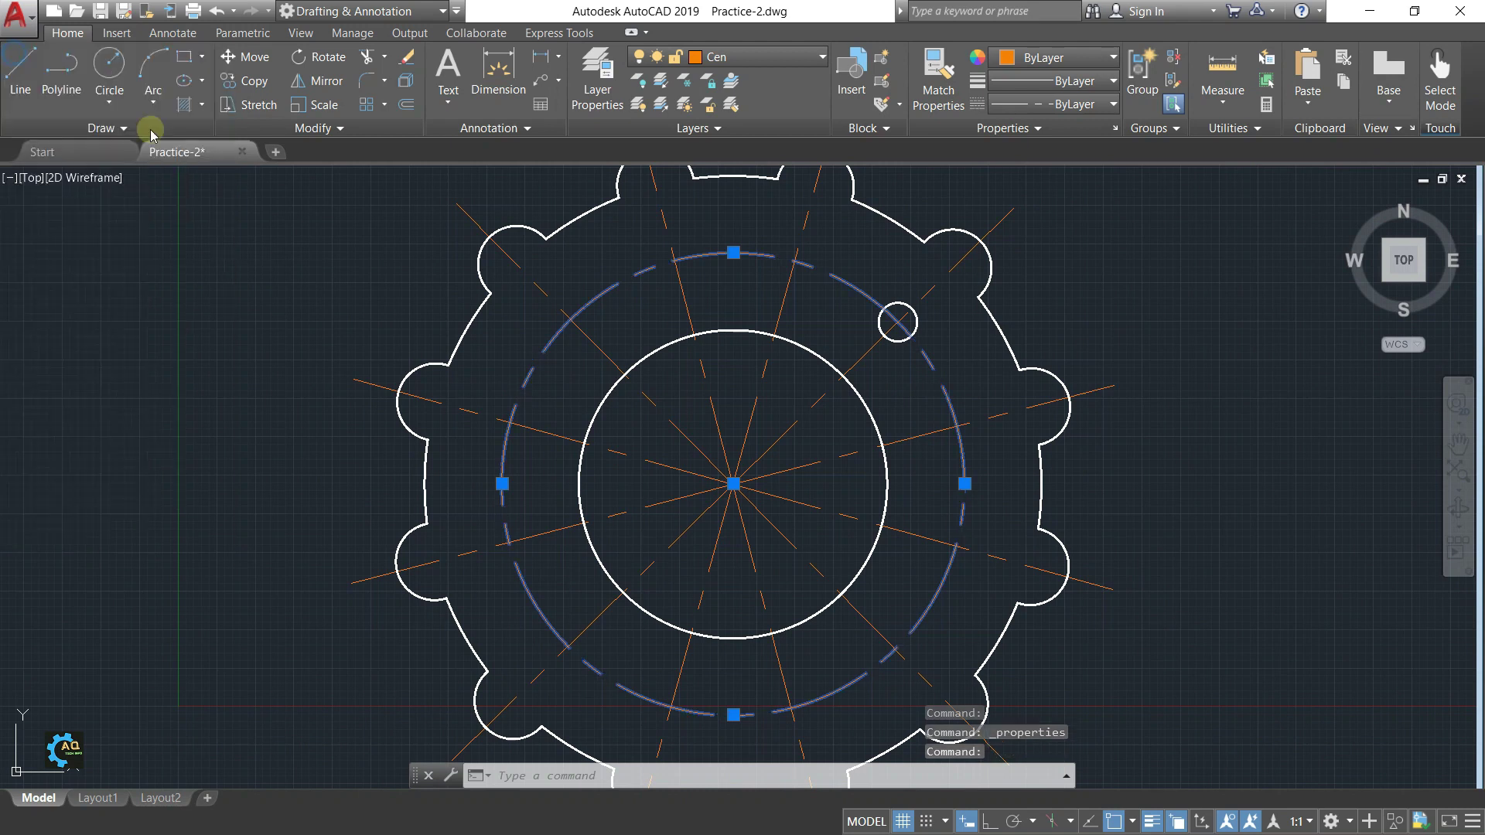
key("Escape")
Step: Recentre the flange and enter AR to begin an array
middle_click_drag(679, 358, 650, 391)
mouse_move(927, 404)
middle_mouse_down()
mouse_move(930, 386)
mouse_move(981, 386)
middle_mouse_up()
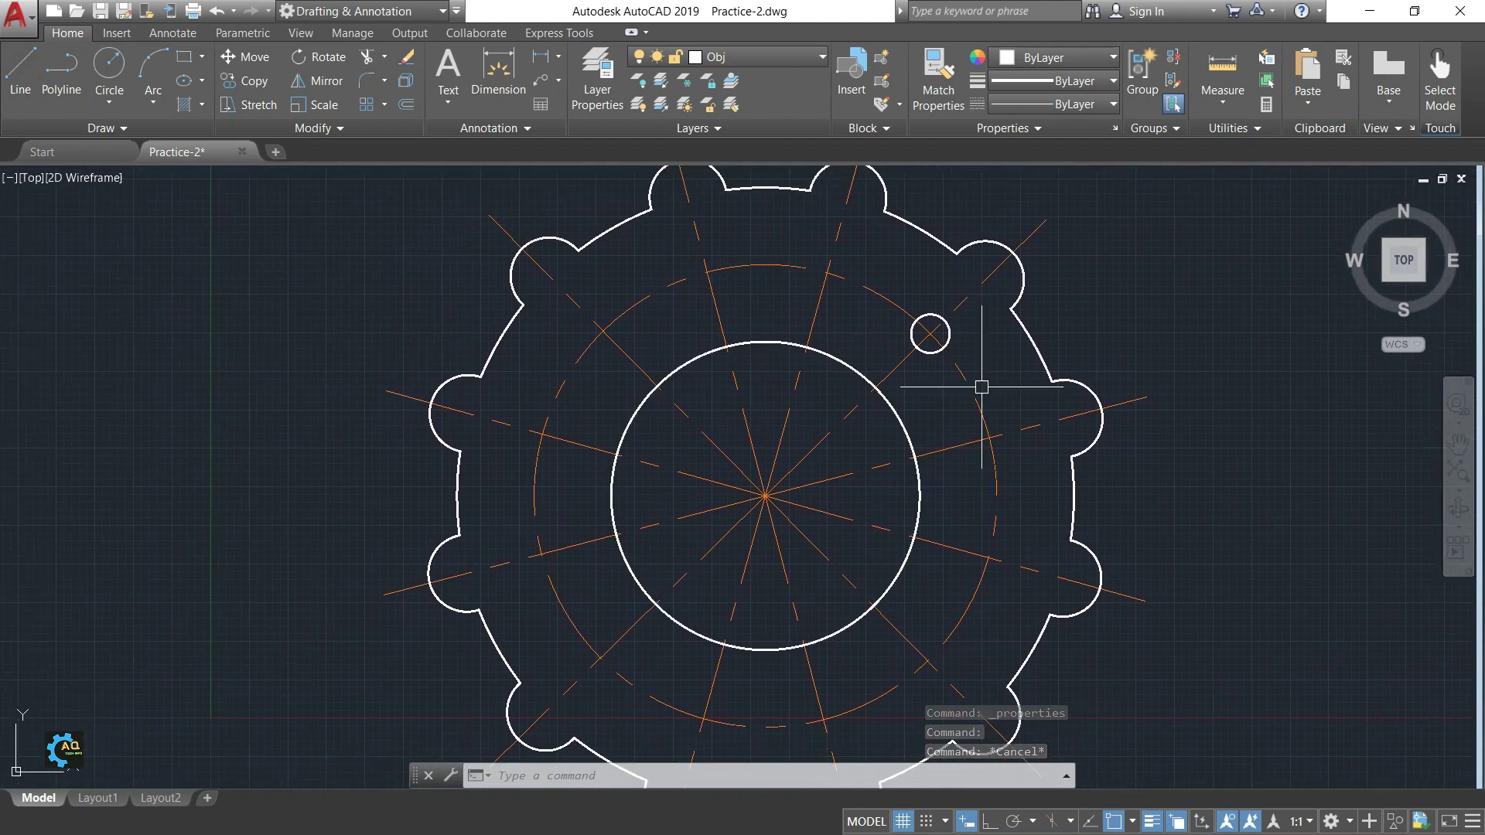
type("AR")
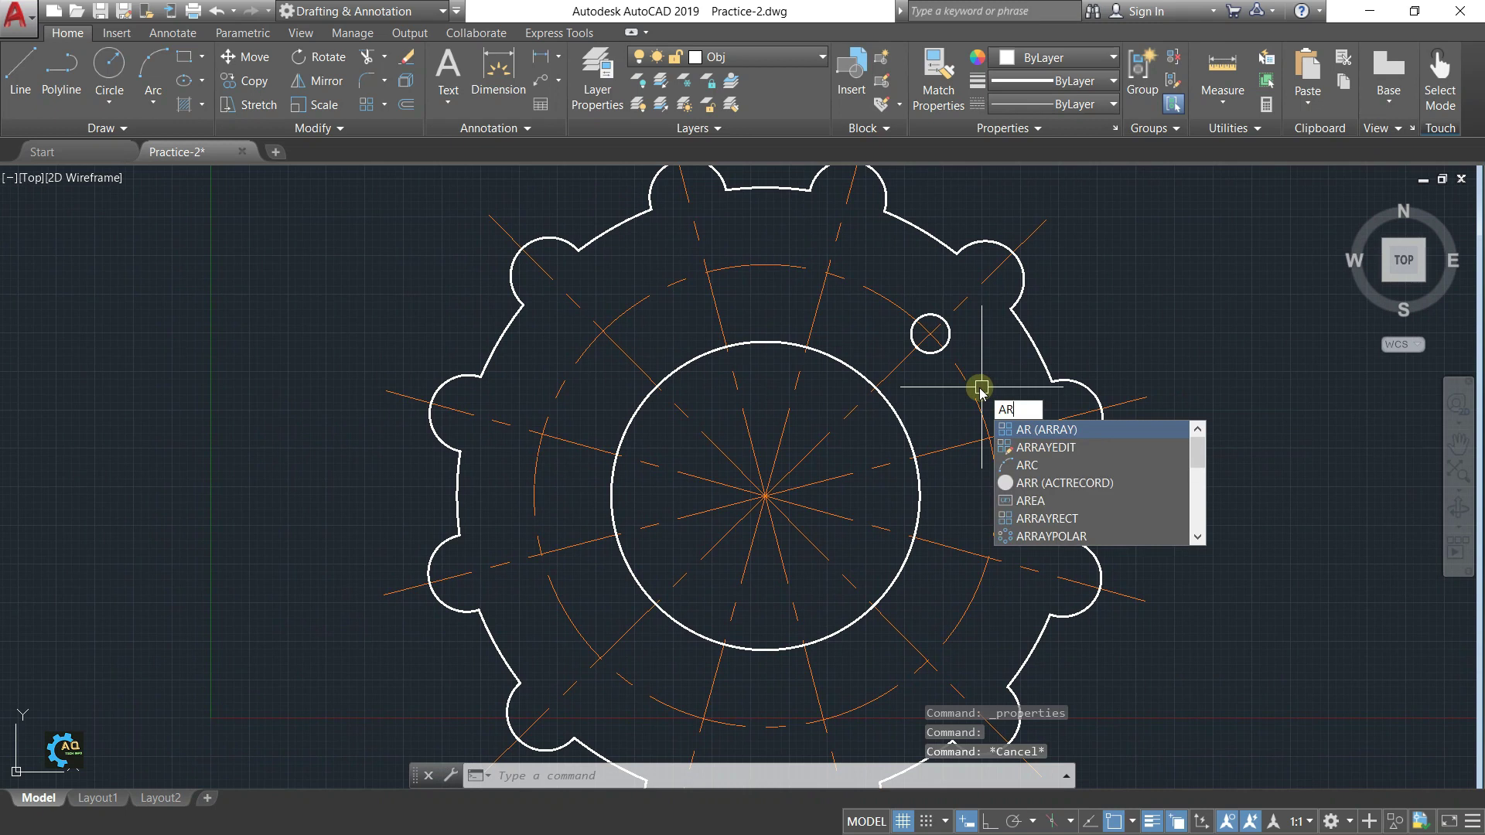
Step: Polar-array the Ø2.5 hole into 12 items around the bore centre
key("Return")
left_click(945, 327)
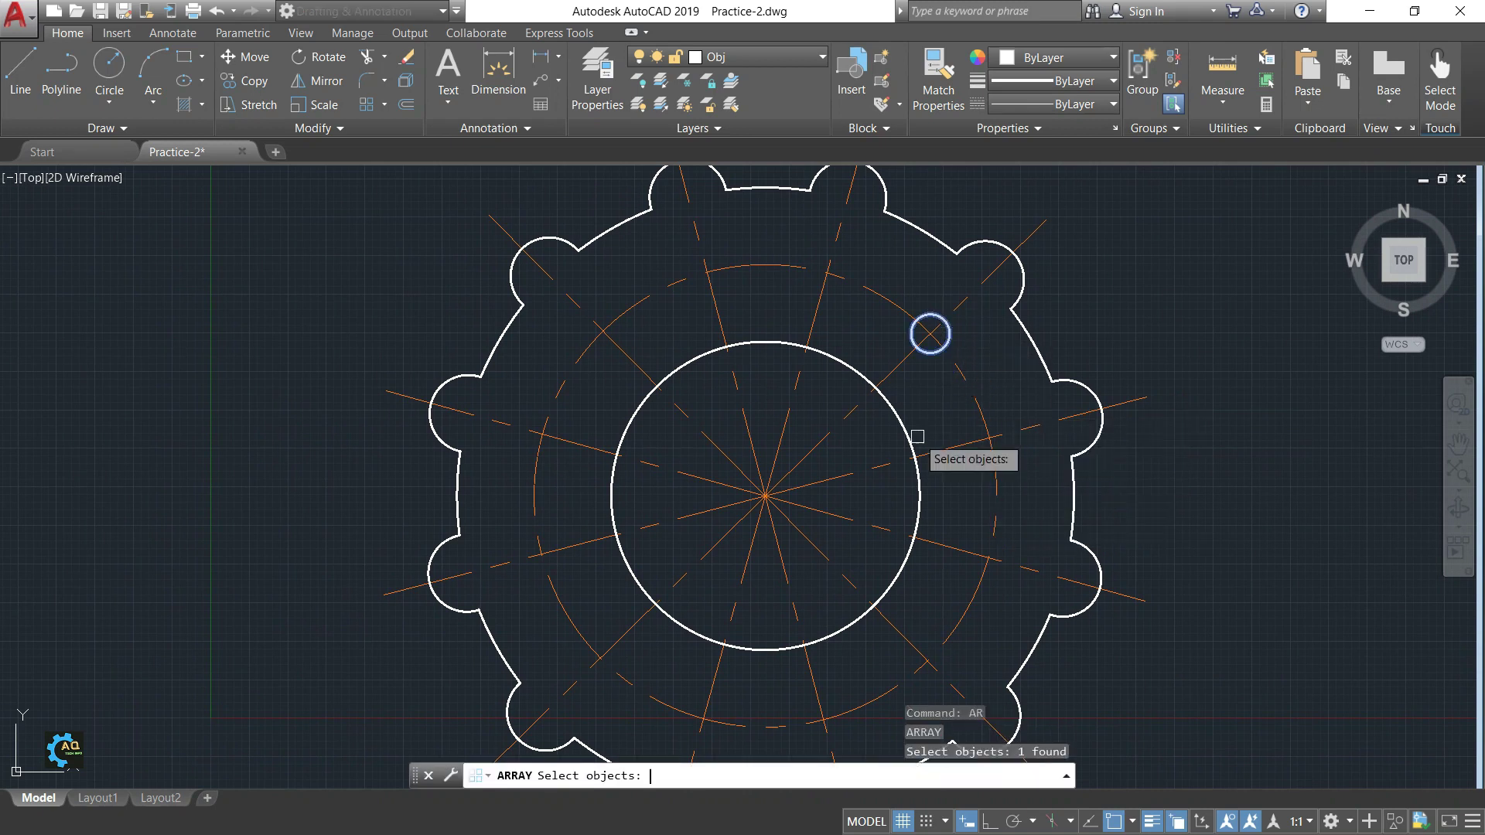
key("Return")
left_click(881, 590)
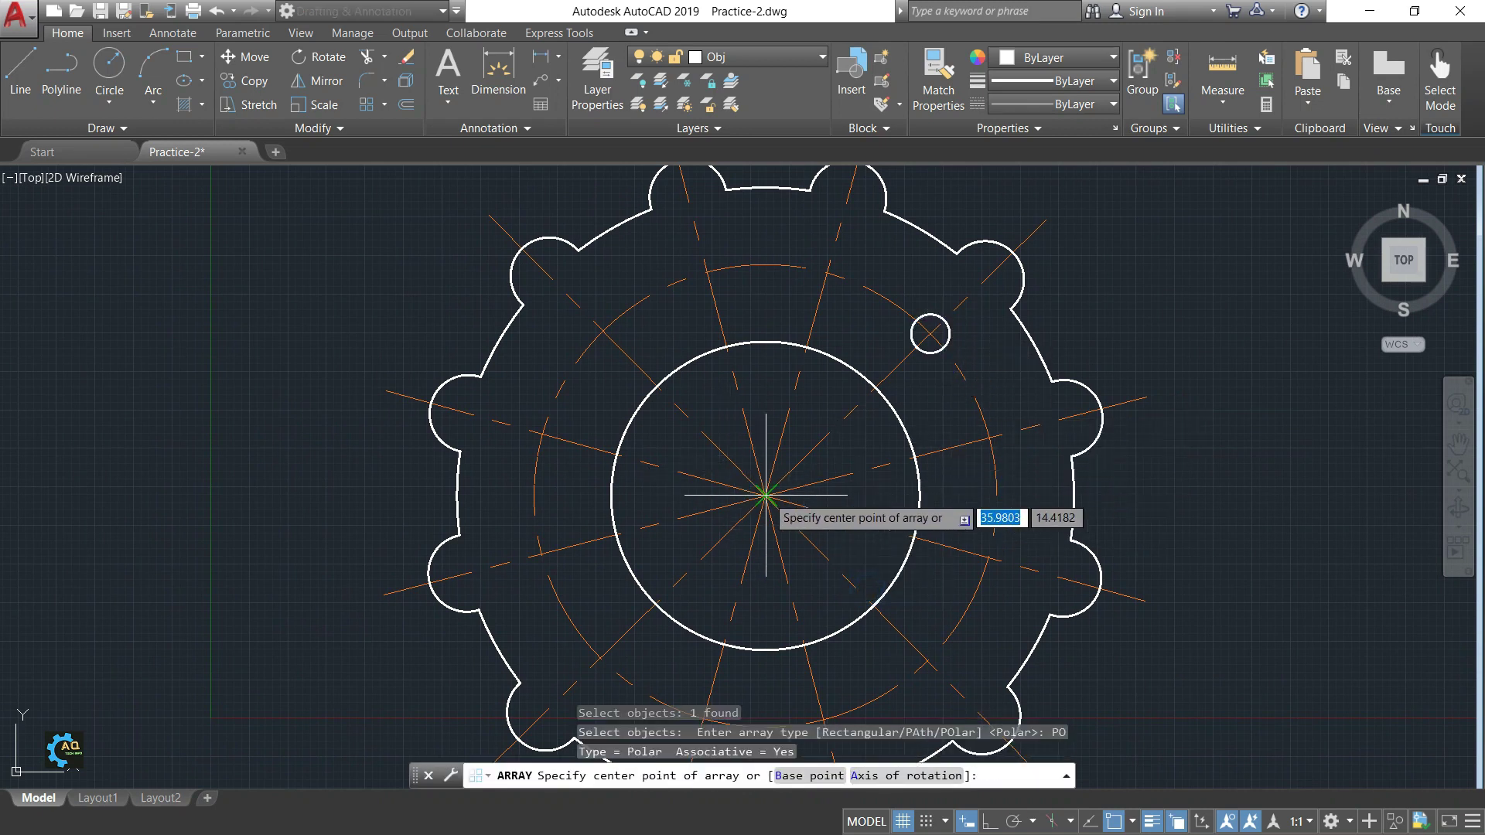
left_click(769, 499)
left_click(247, 65)
type("12")
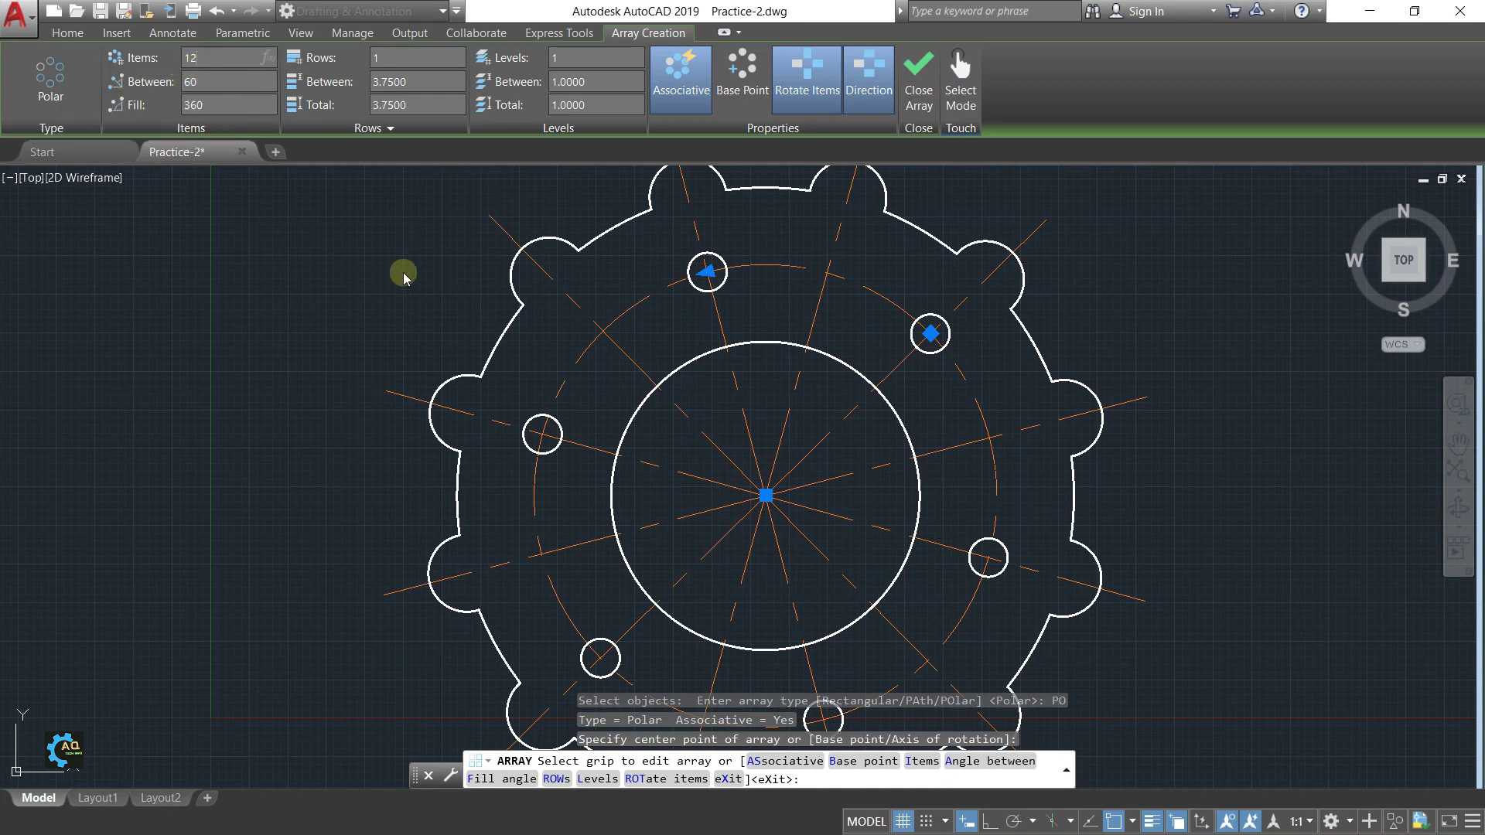
left_click(918, 77)
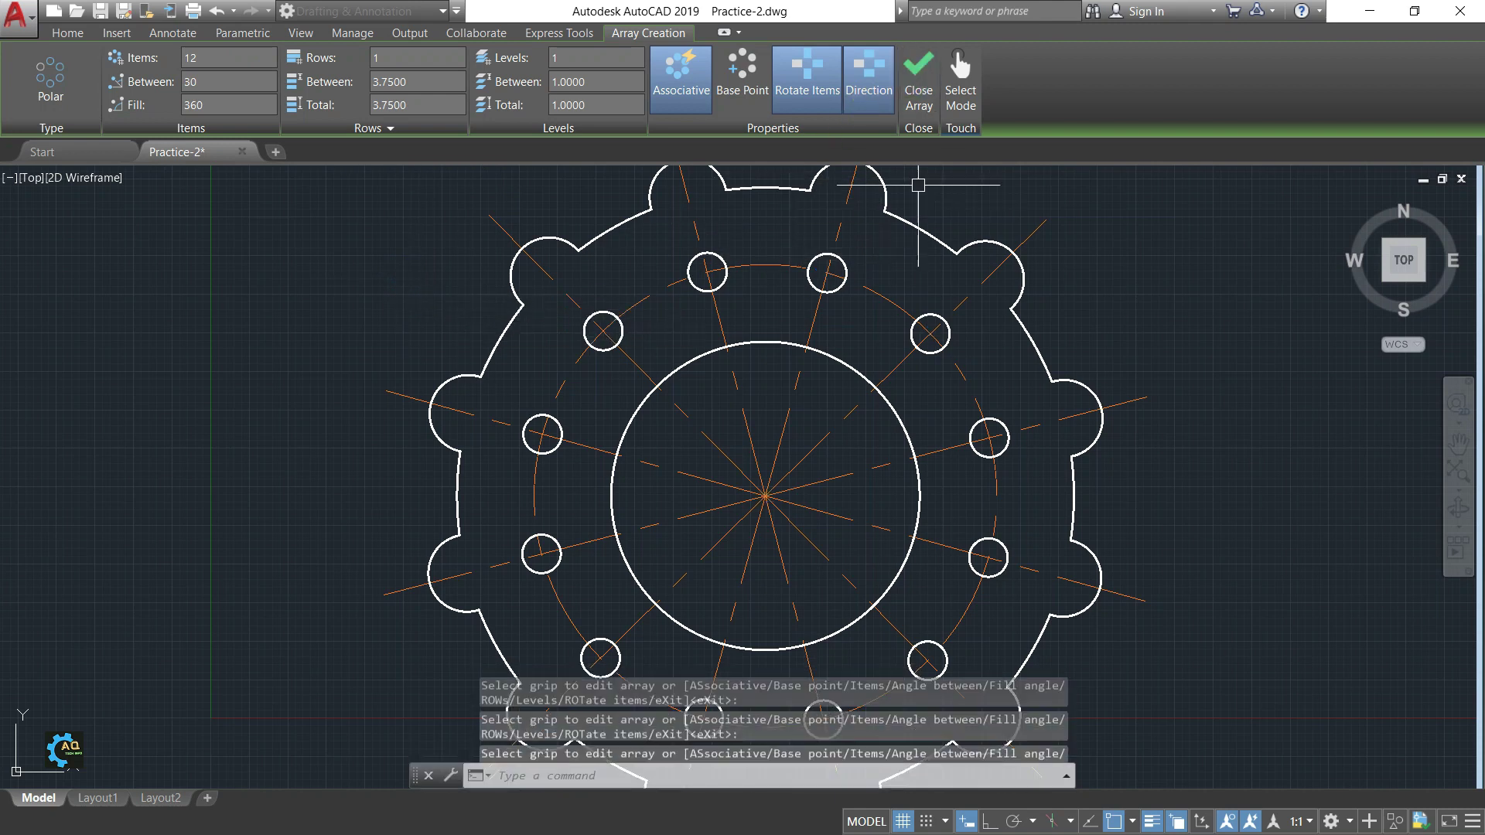
key("Escape")
scroll(962, 248, "down", 2)
scroll(851, 324, "down", 2)
scroll(795, 348, "up", 1)
scroll(727, 332, "down", 1)
middle_click_drag(731, 360, 725, 338)
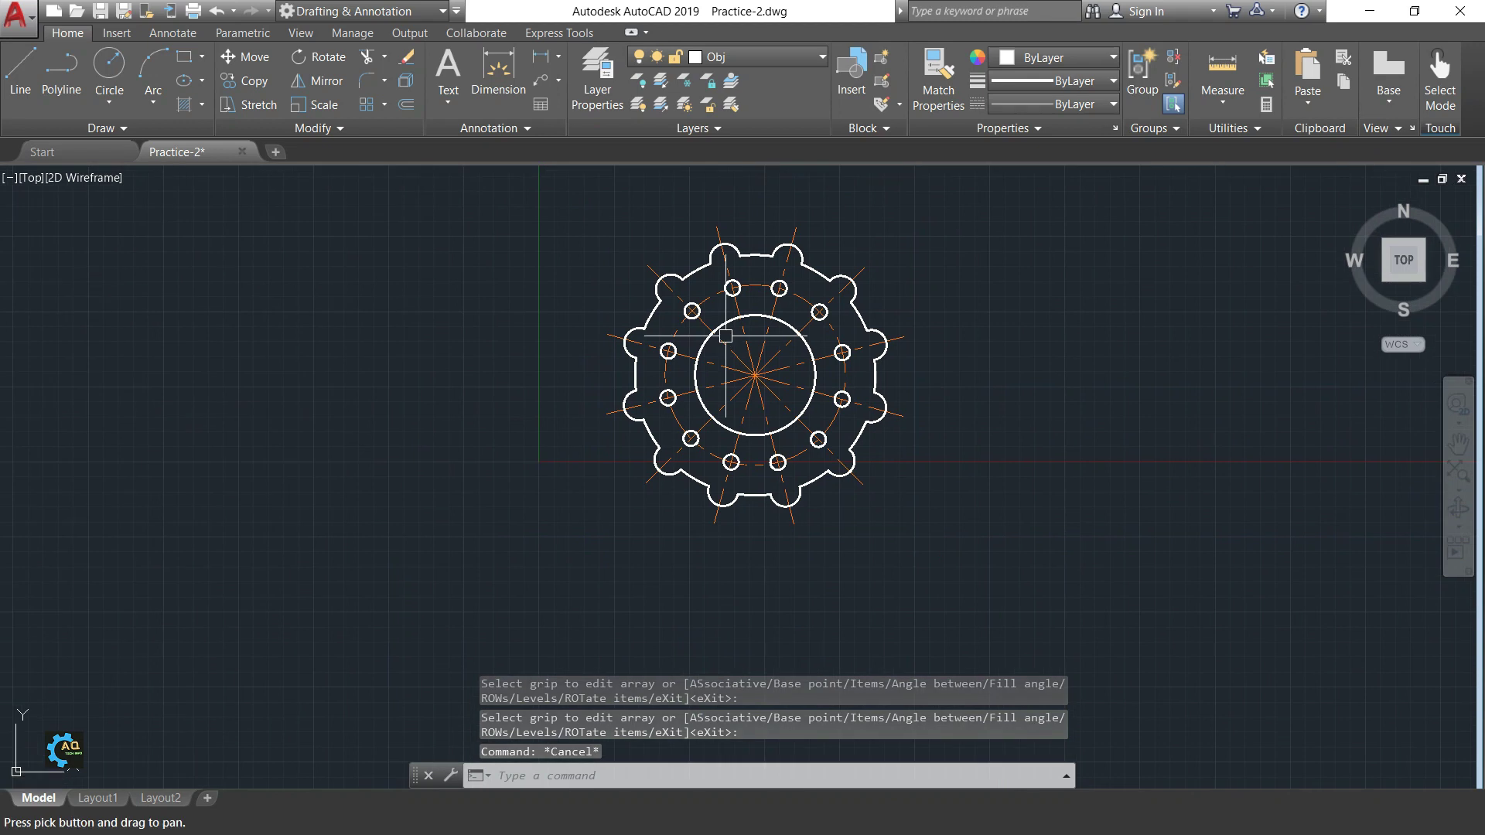
Step: Zoom to the flange and start an Angular dimension from the Dimension dropdown
scroll(756, 411, "up", 2)
mouse_move(756, 410)
middle_mouse_down()
mouse_move(836, 456)
mouse_move(822, 424)
middle_mouse_up()
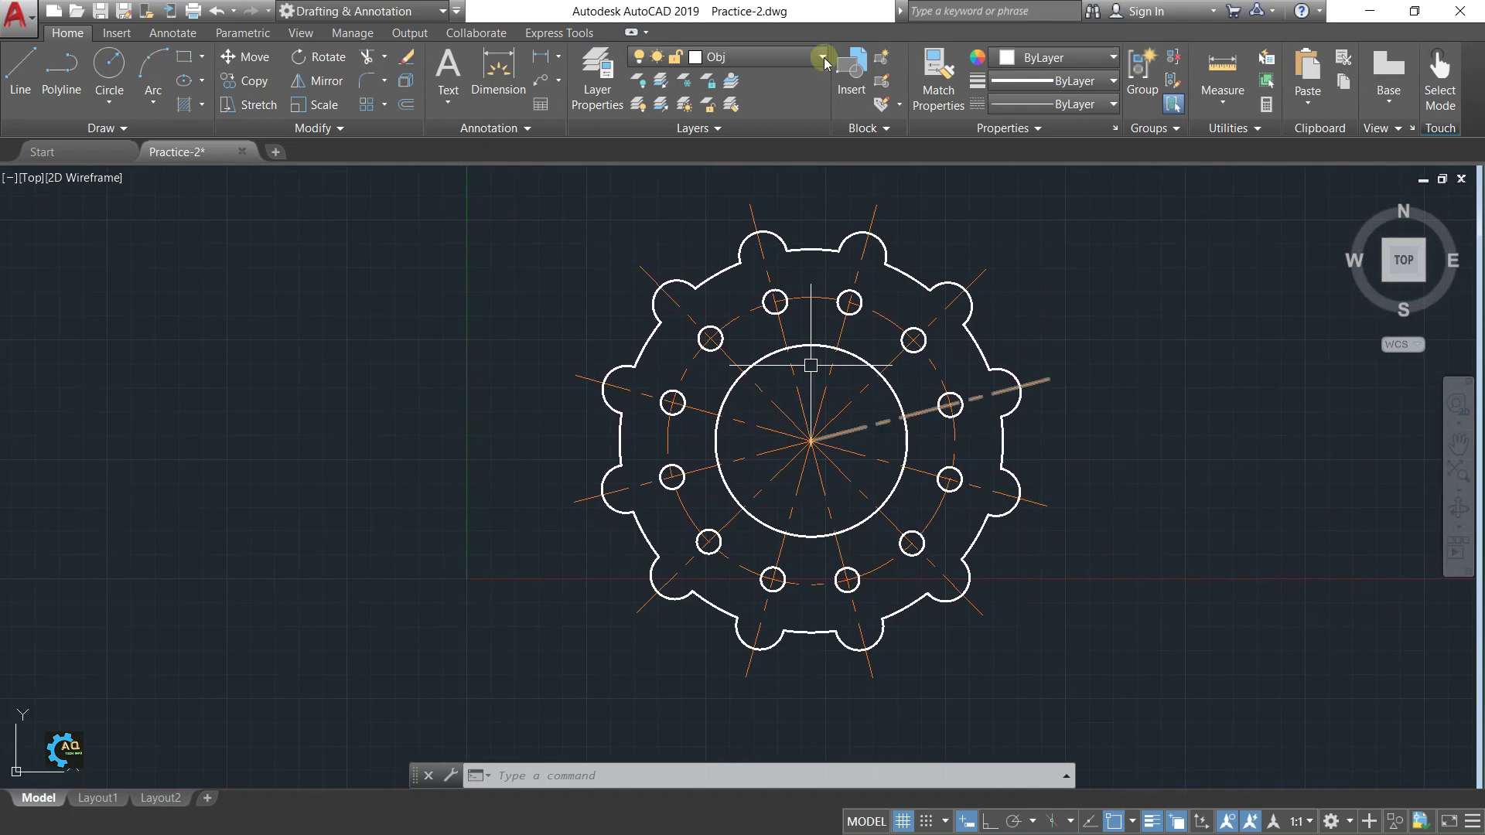
left_click(557, 56)
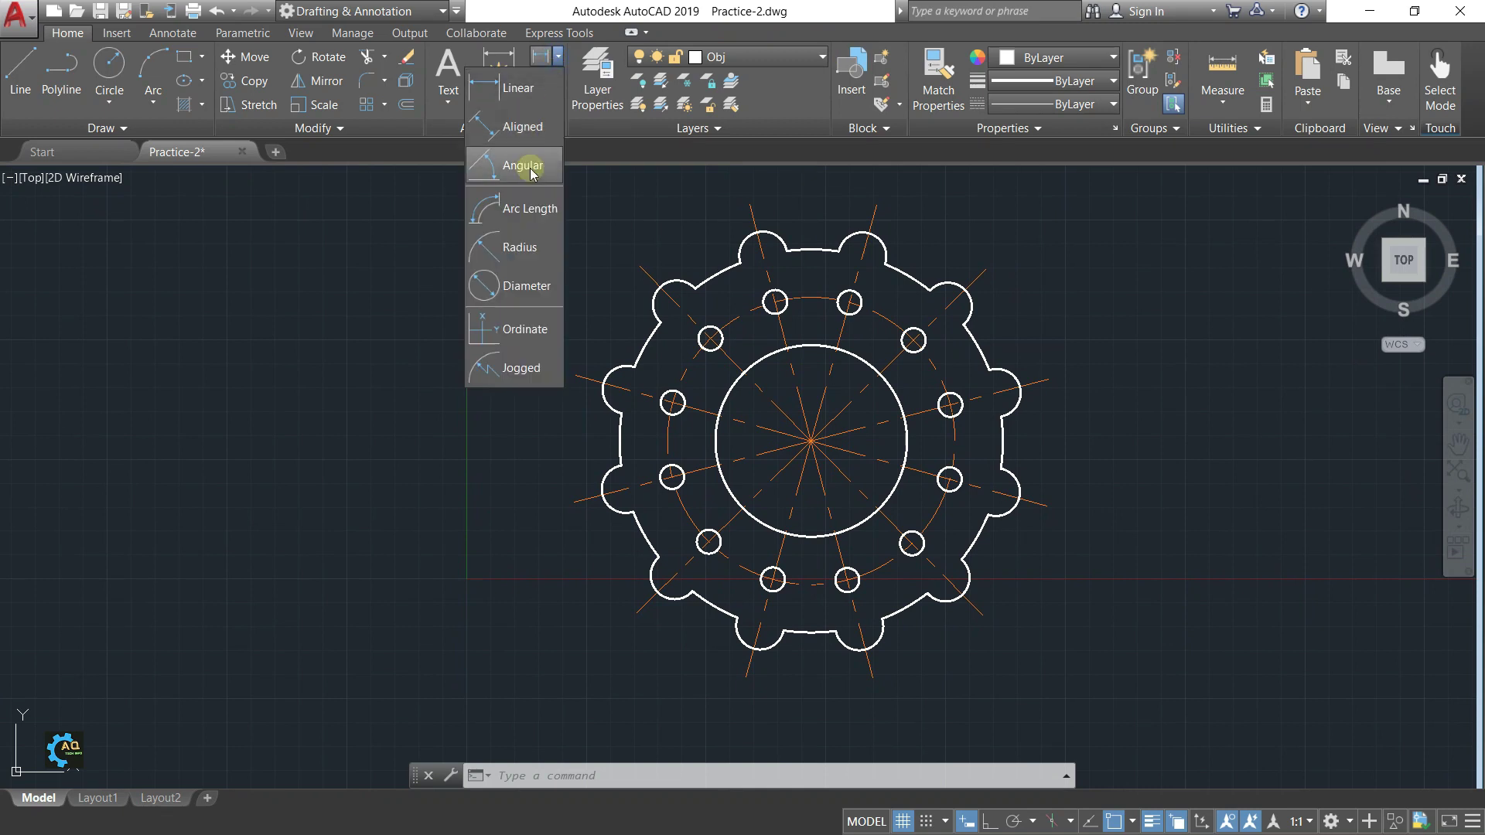
left_click(526, 165)
middle_click_drag(719, 466, 662, 452)
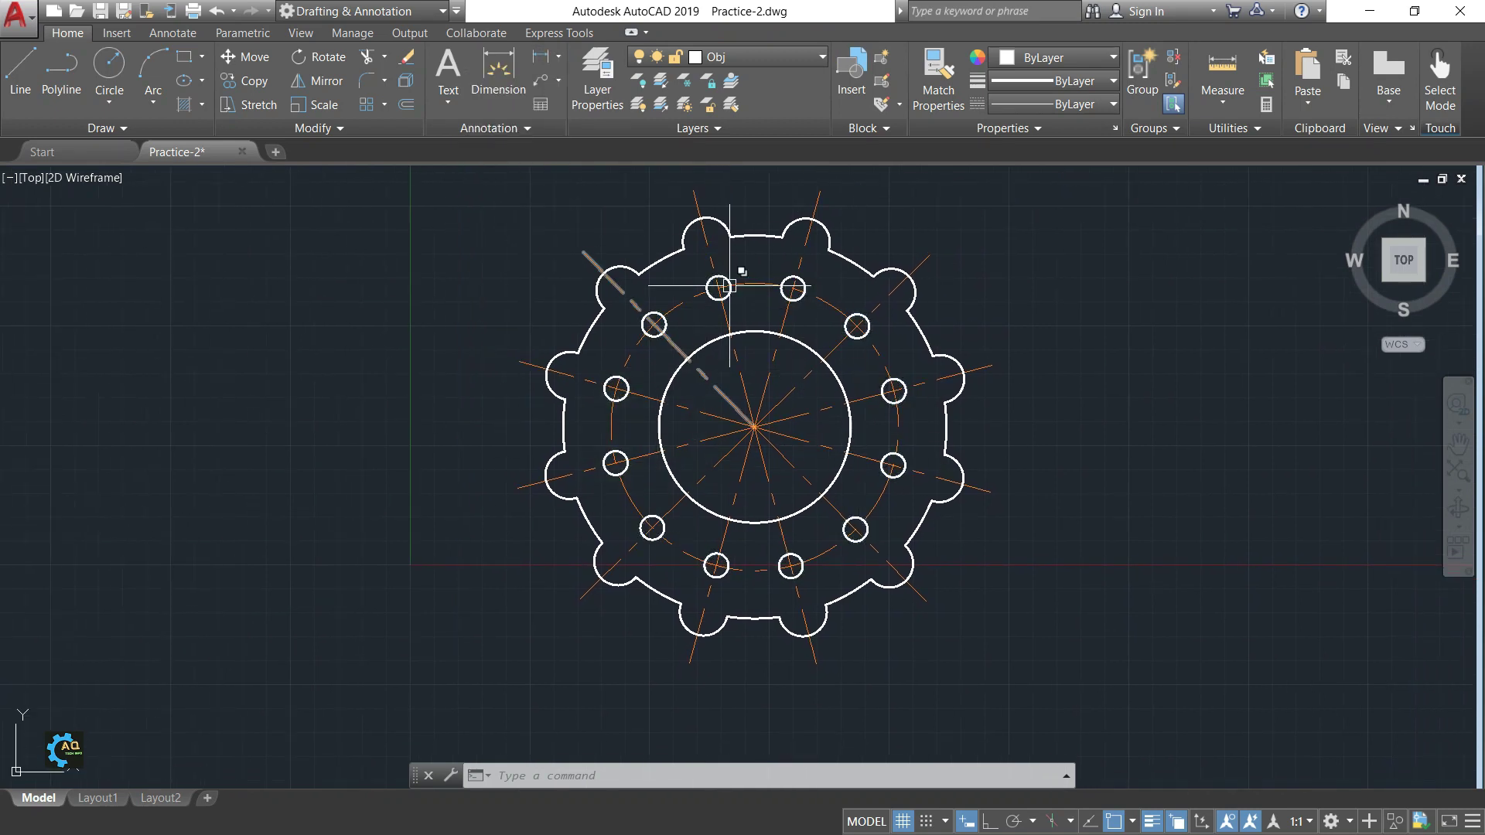
scroll(747, 429, "up", 4)
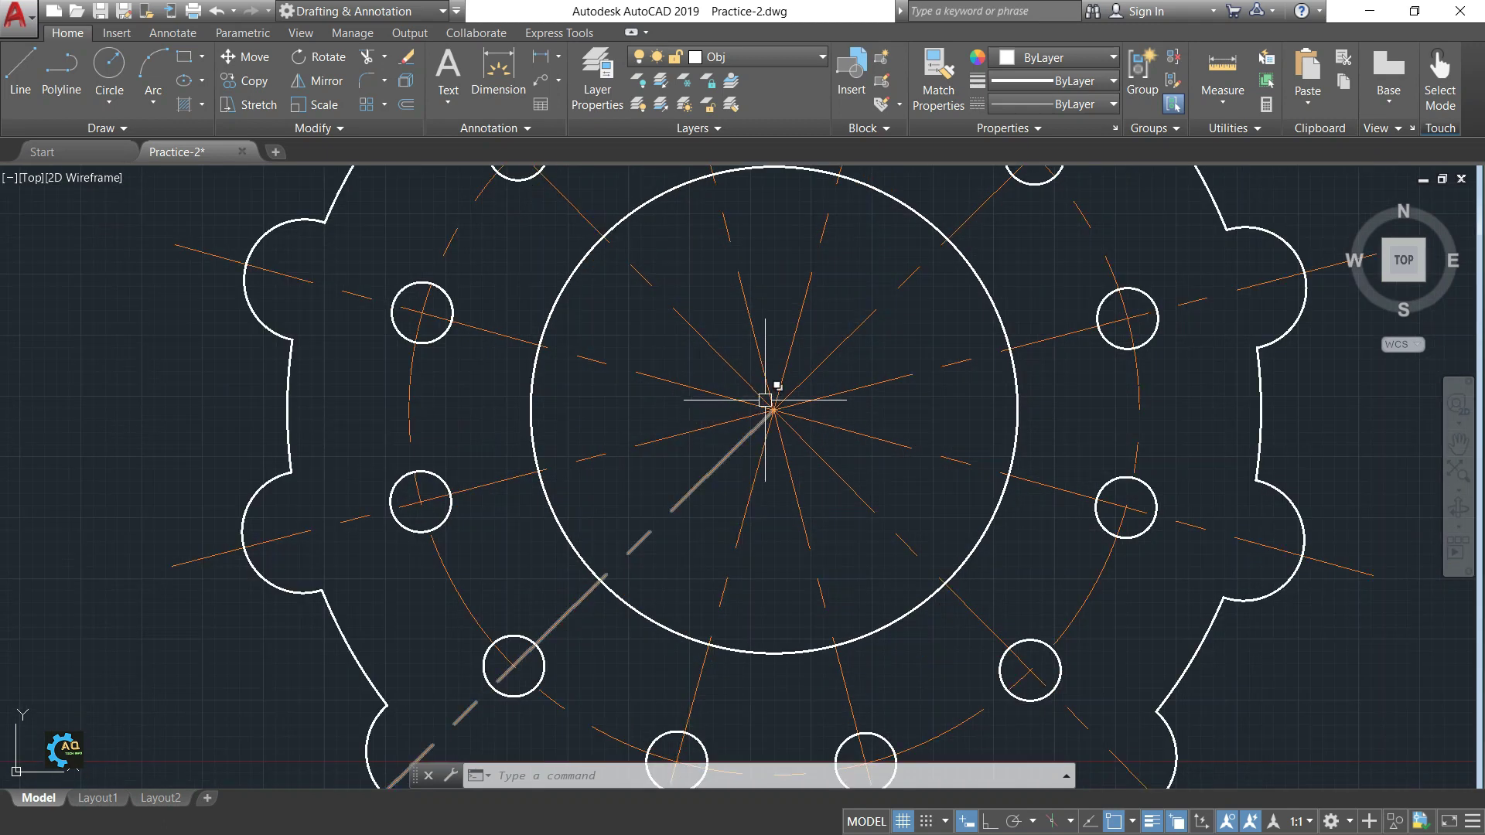
Step: Start a Diameter dimension on the bore circle, then cancel it
scroll(789, 425, "down", 2)
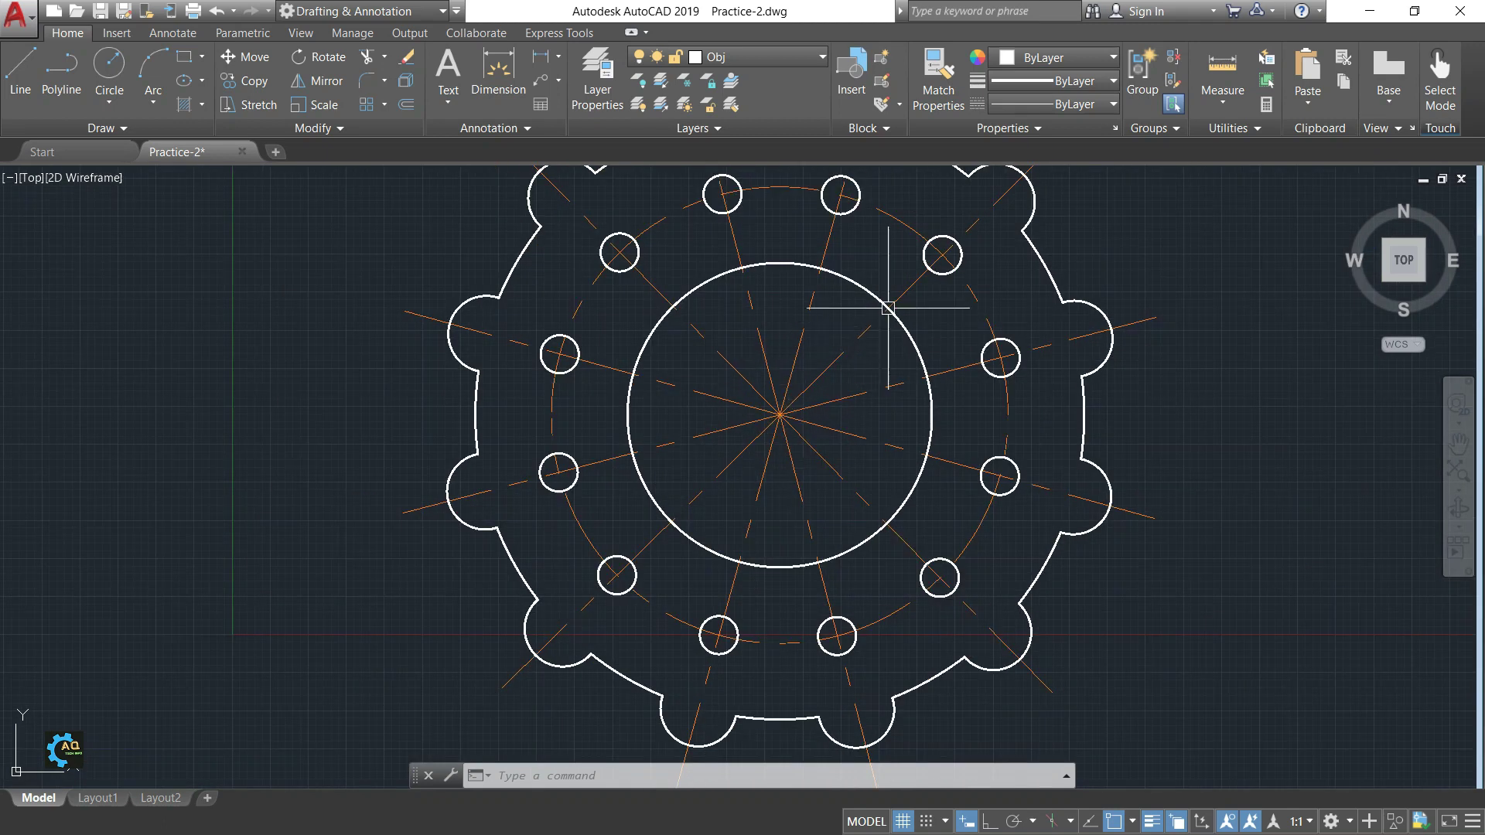
scroll(873, 421, "down", 2)
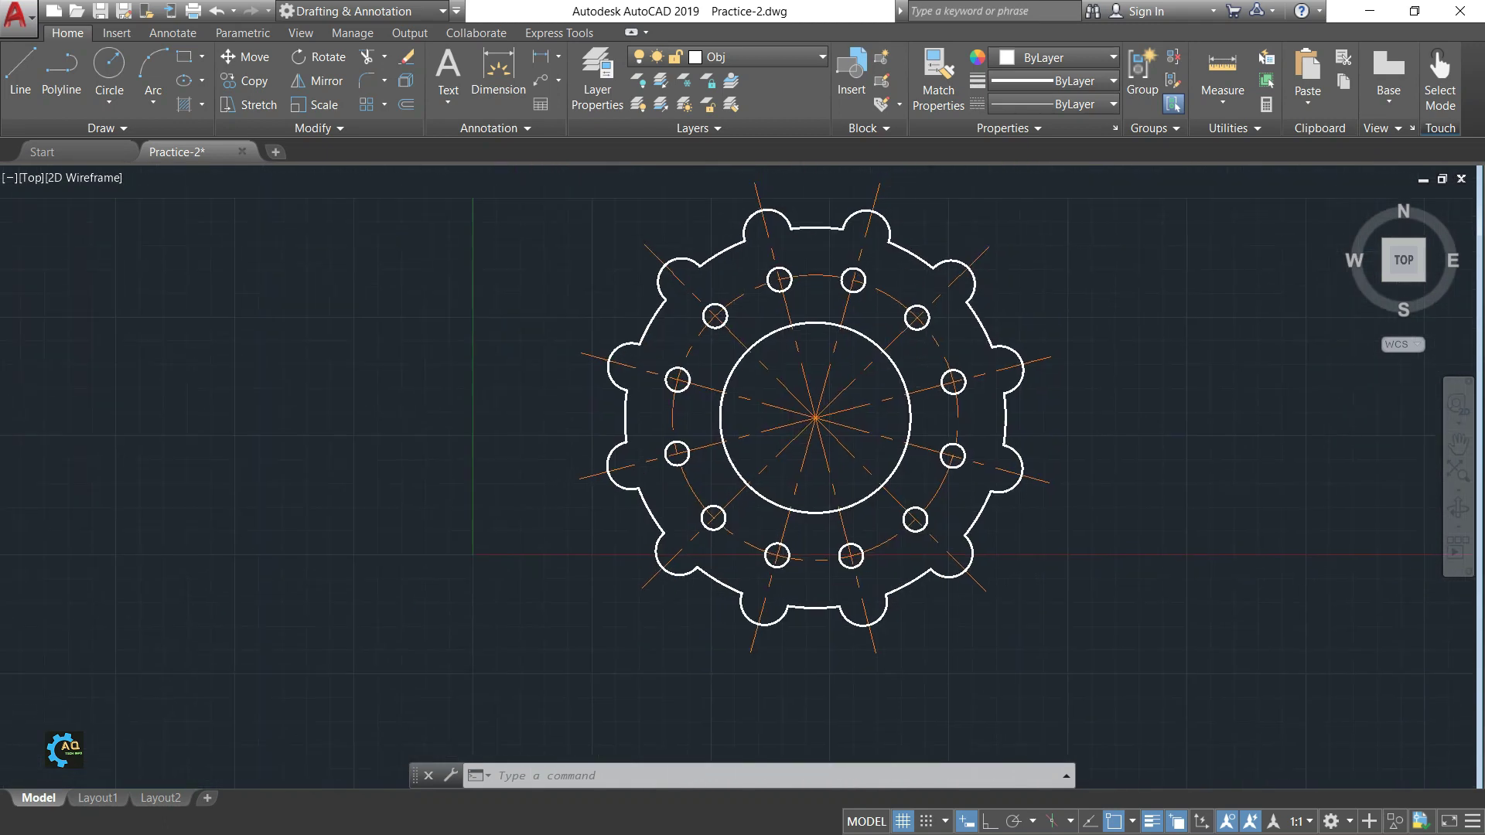
left_click(558, 59)
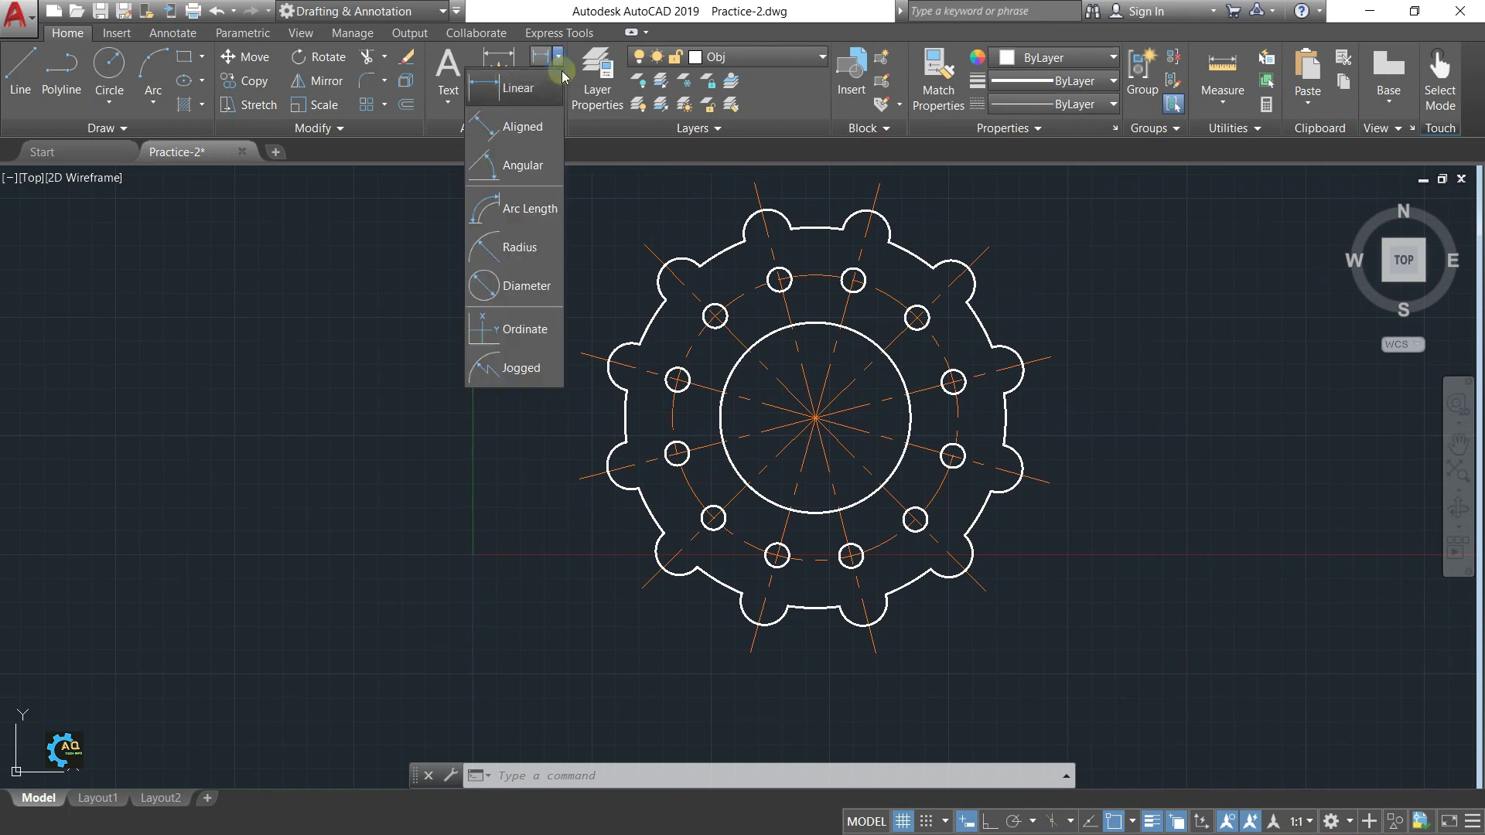
left_click(525, 287)
scroll(870, 334, "up", 4)
left_click(874, 344)
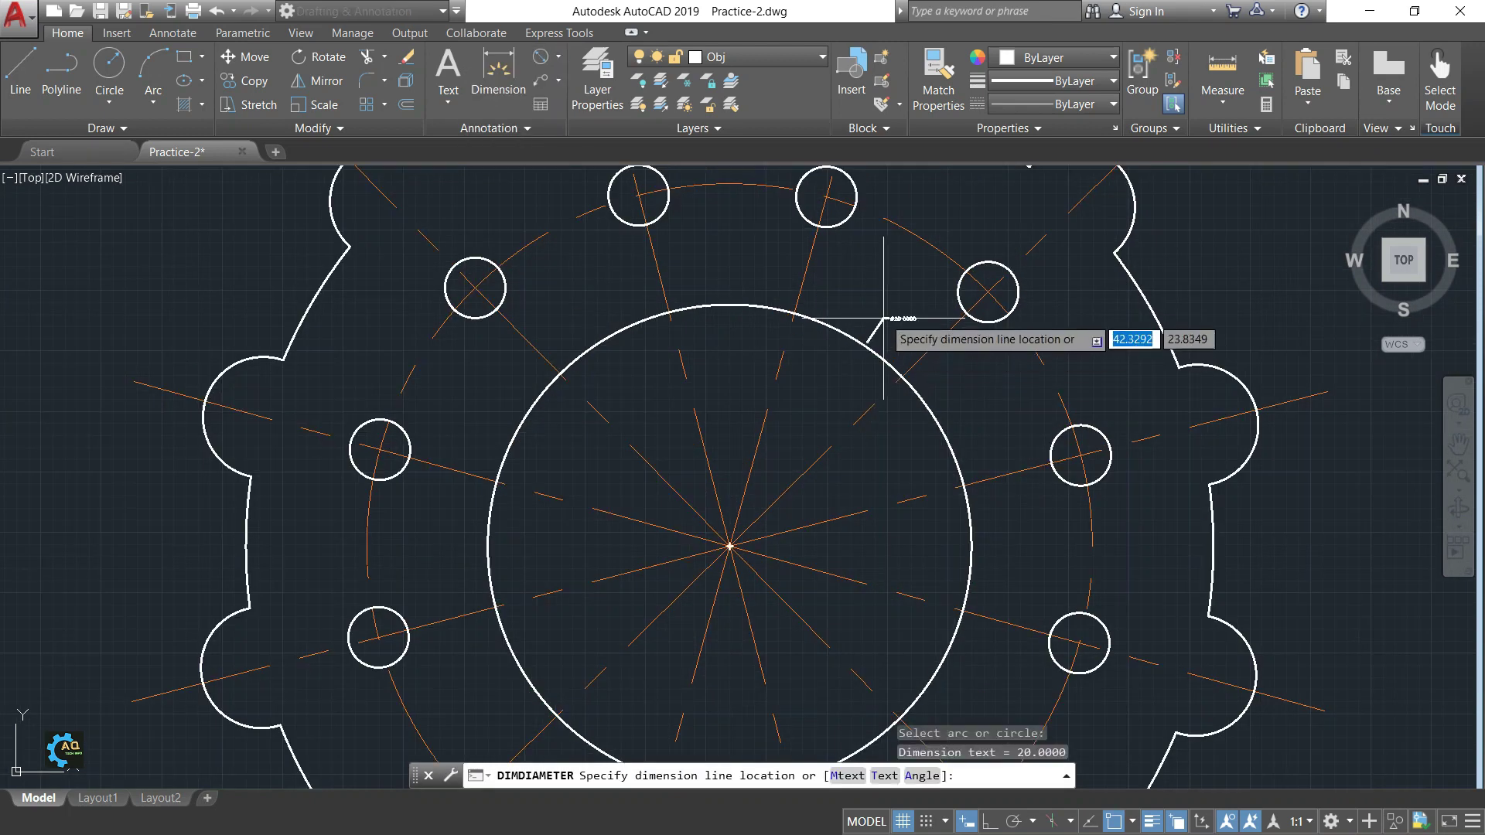
key("Escape")
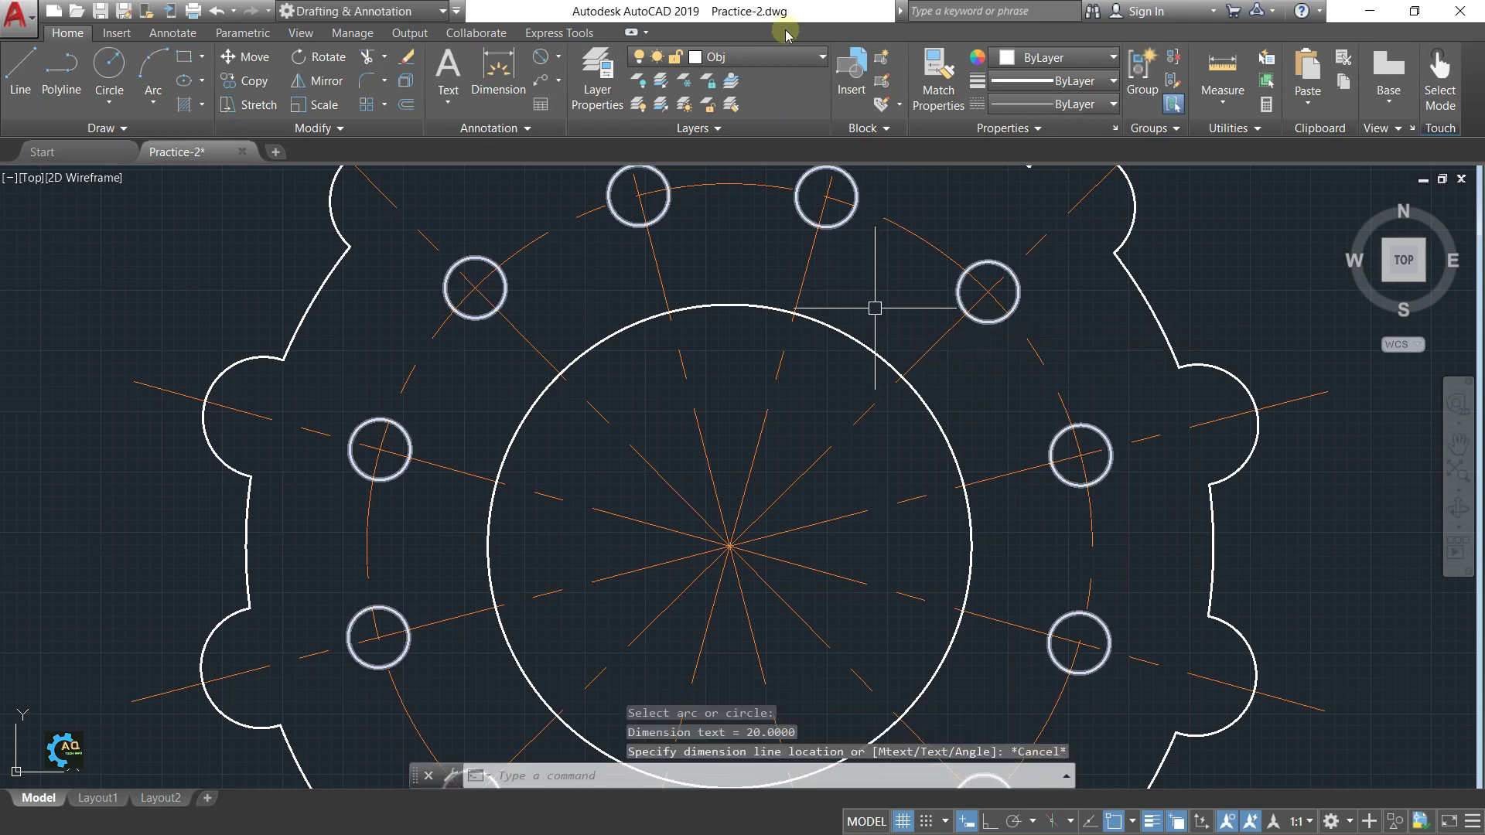
Step: Make the yellow dimension layer current and retry the bore diameter dimension
left_click(804, 57)
left_click(731, 146)
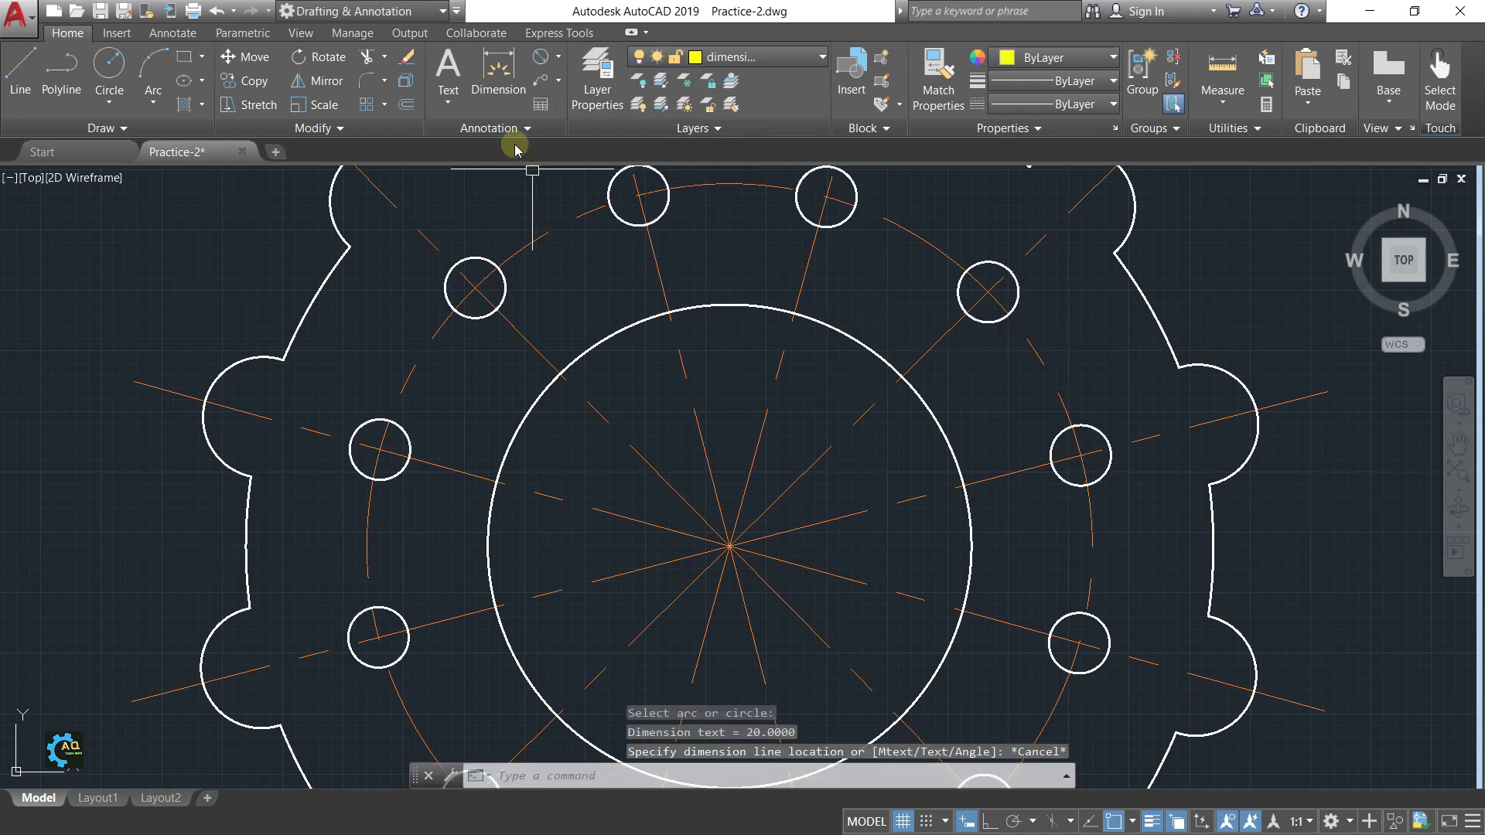
key("Return")
left_click(870, 352)
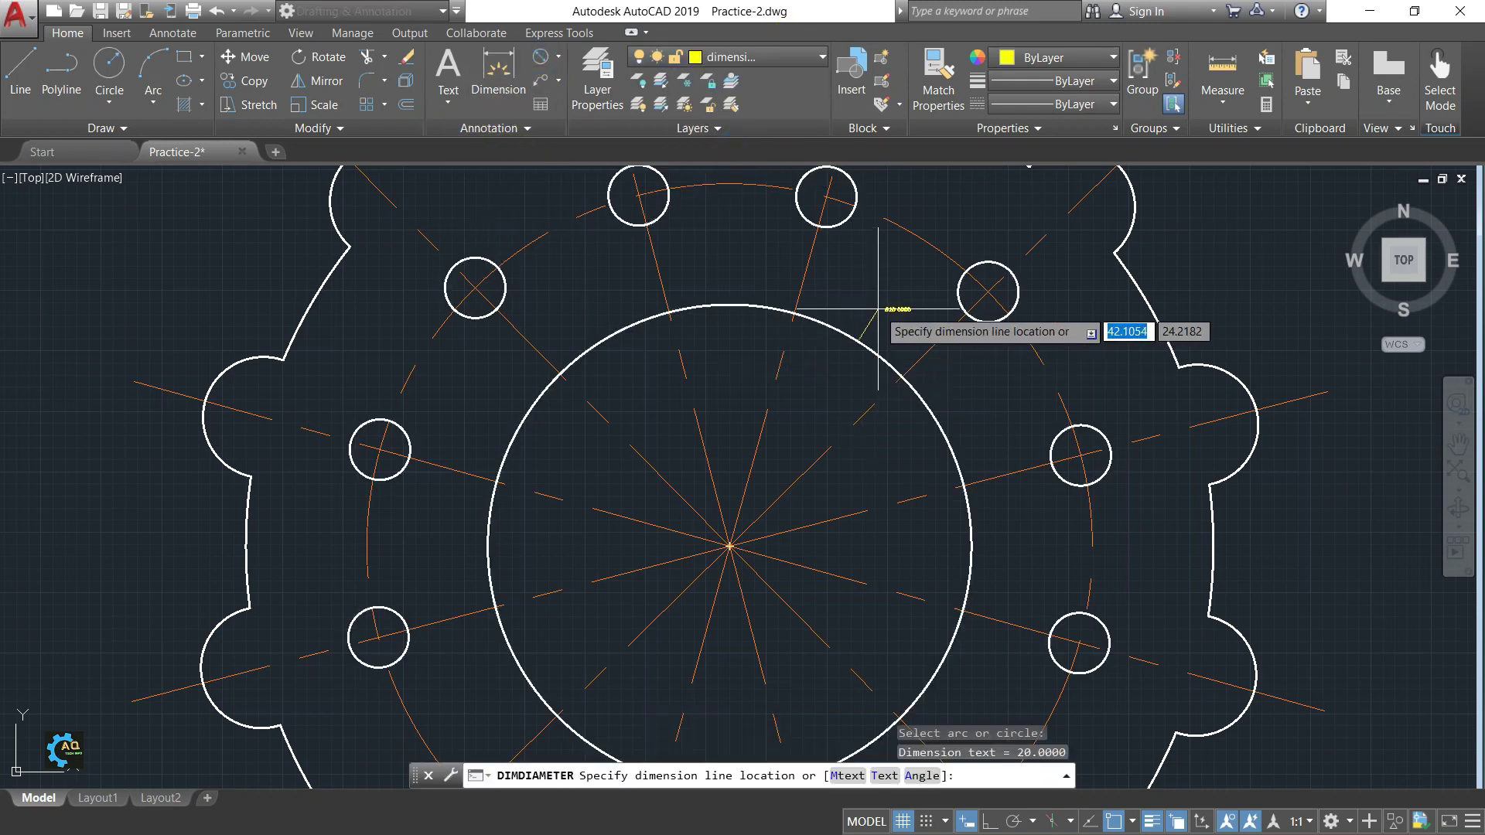
key("Escape")
scroll(791, 352, "down", 2)
scroll(697, 360, "down", 1)
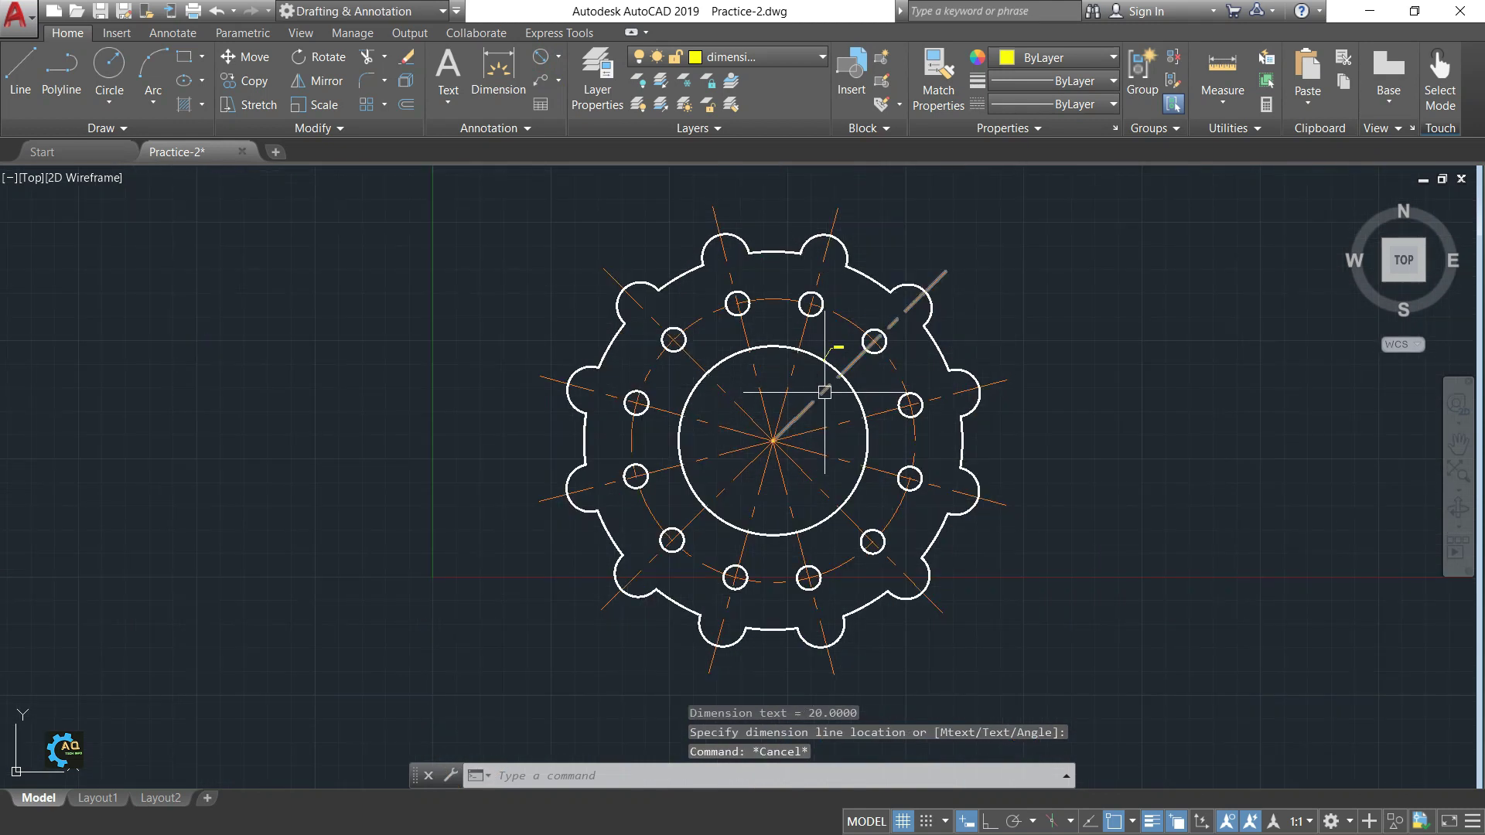
scroll(696, 360, "down", 1)
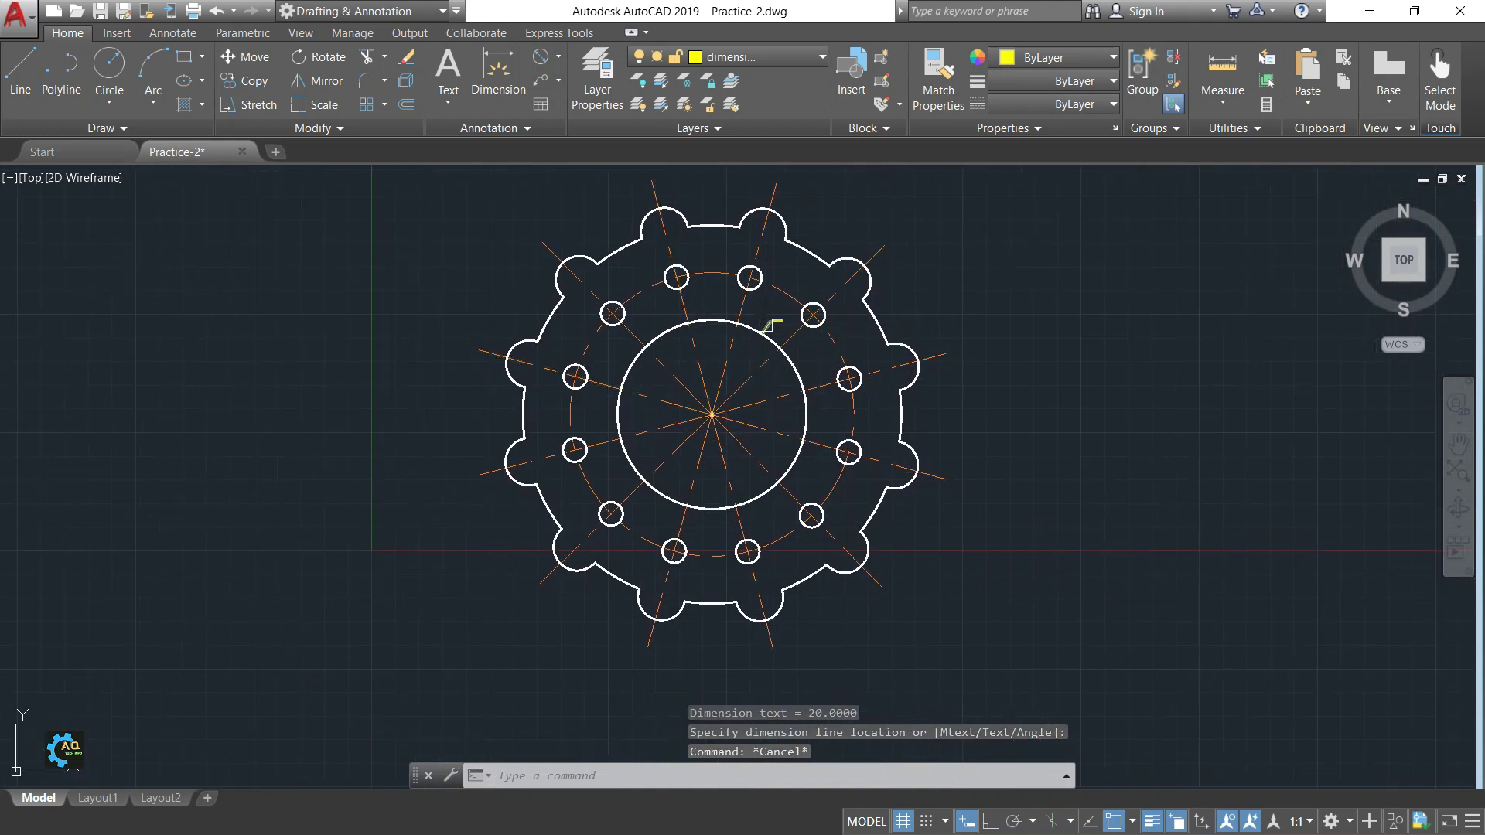
scroll(754, 340, "up", 1)
scroll(758, 335, "up", 1)
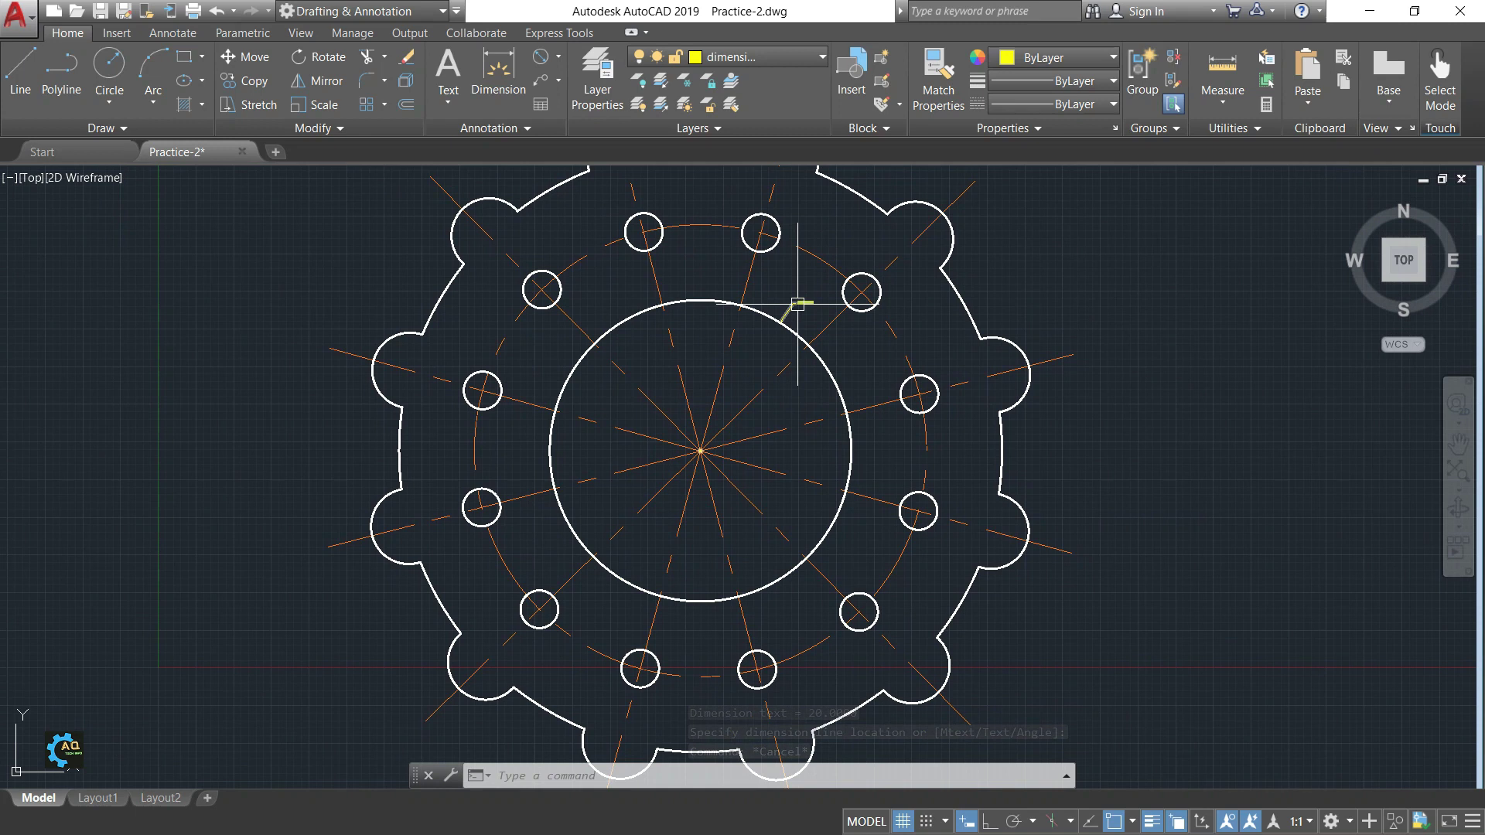
scroll(812, 341, "down", 1)
Step: In the Standard dimension style, place text Above and aligned with the dimension line
type("d")
key("Return")
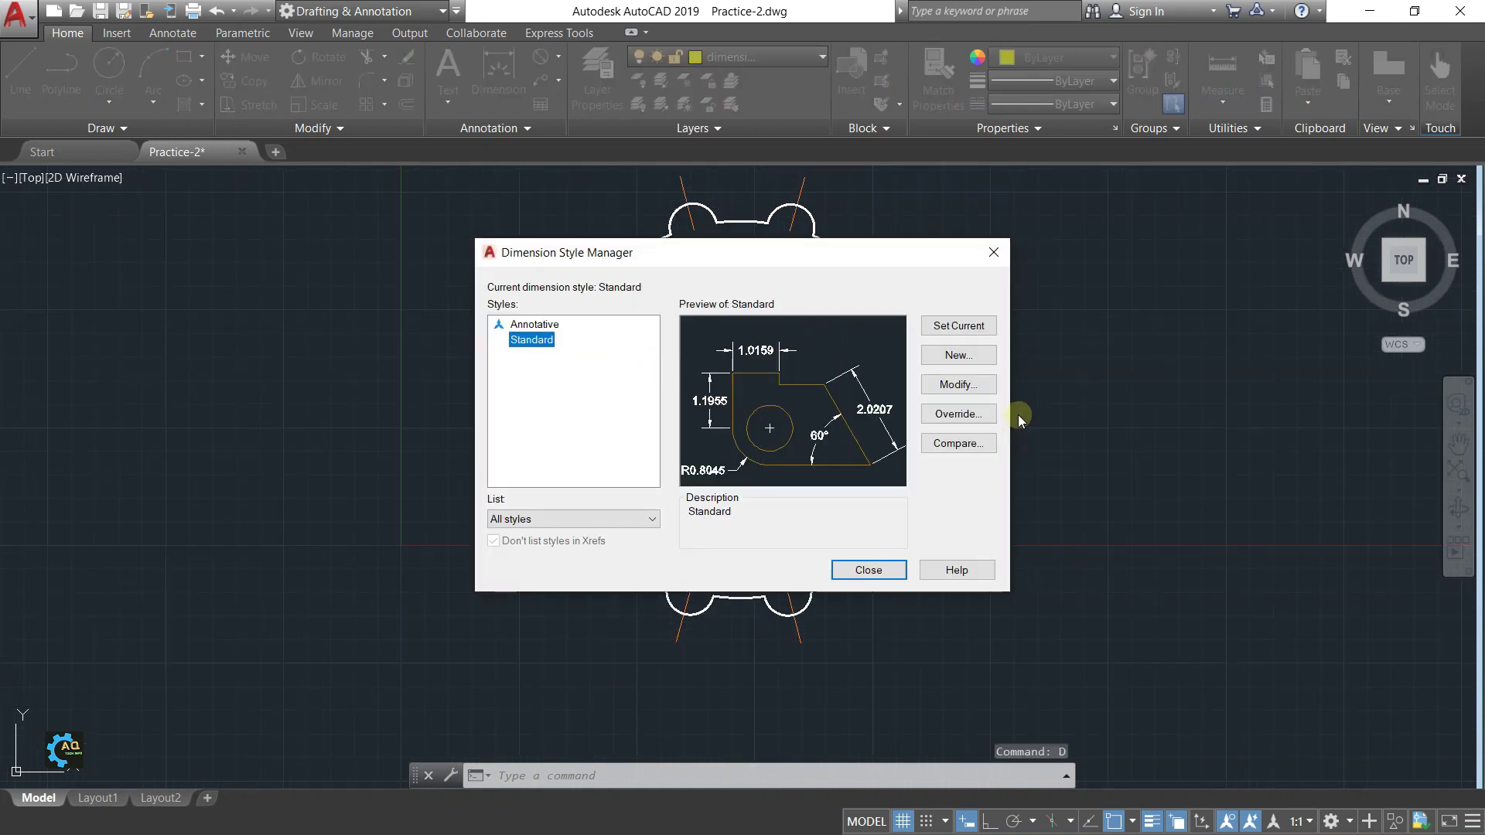
left_click(973, 386)
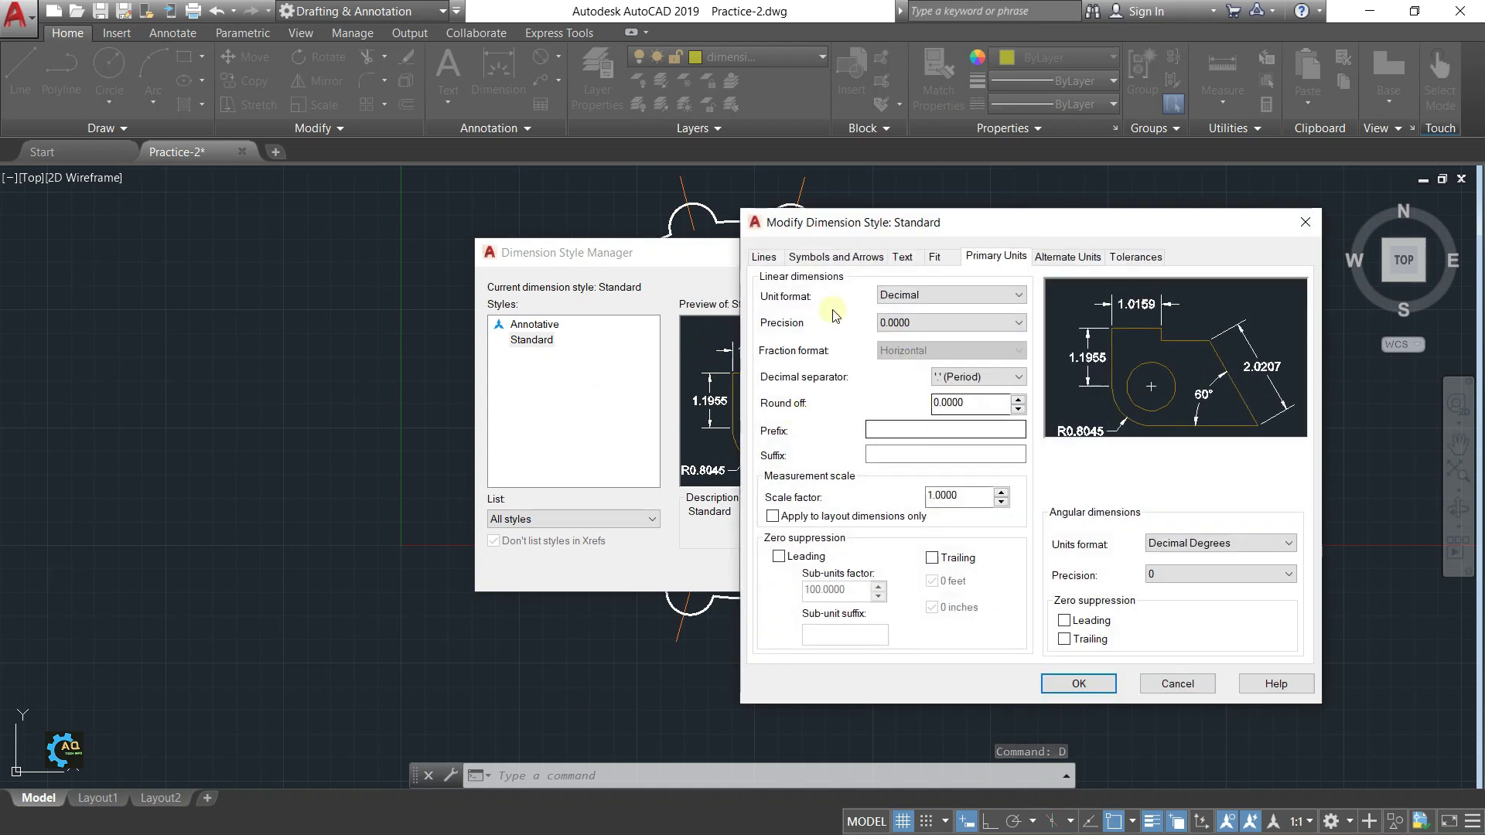
left_click(902, 257)
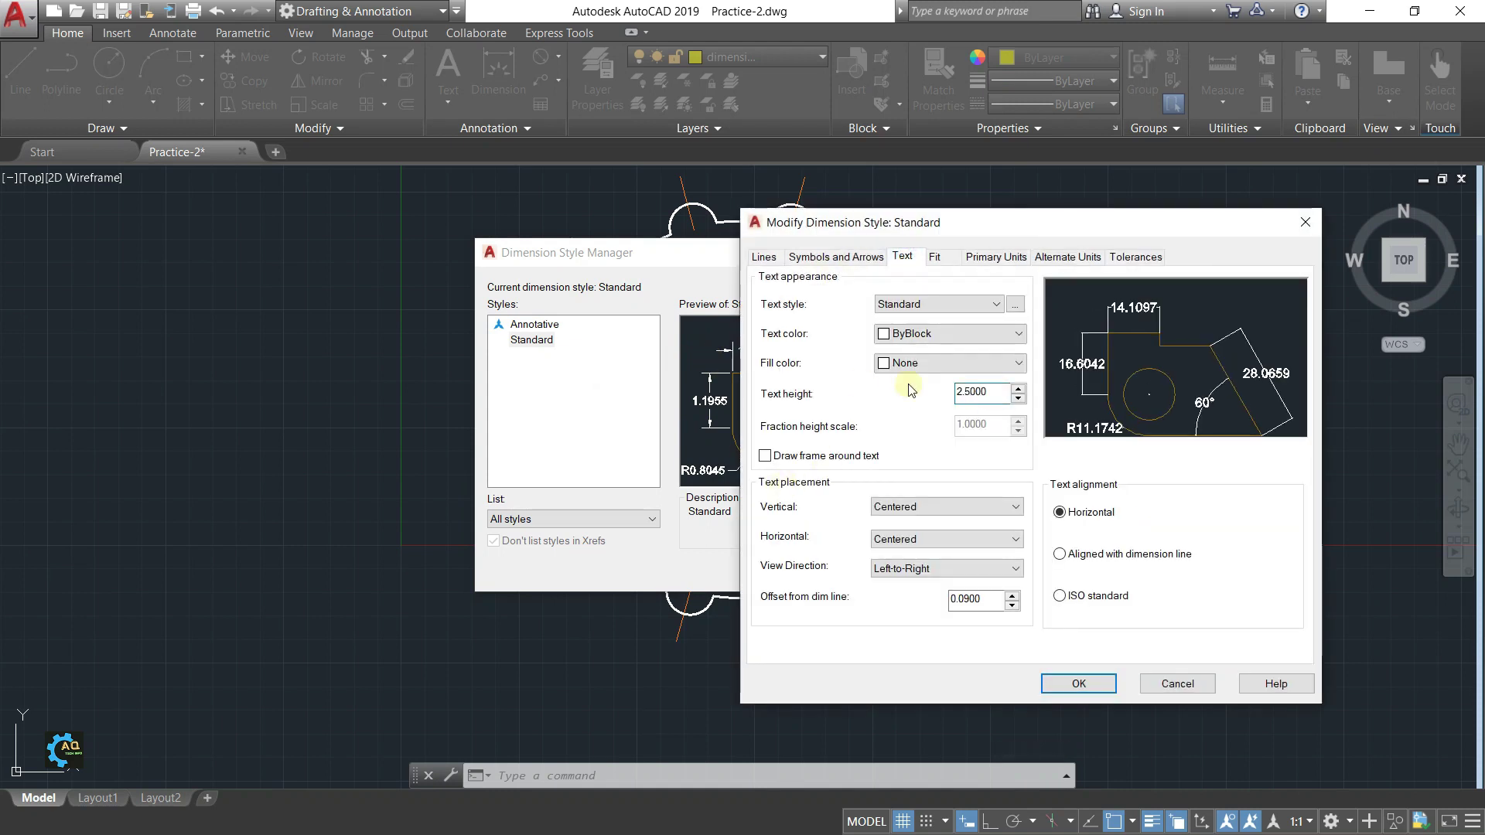
left_click(1111, 554)
left_click(928, 507)
left_click(916, 529)
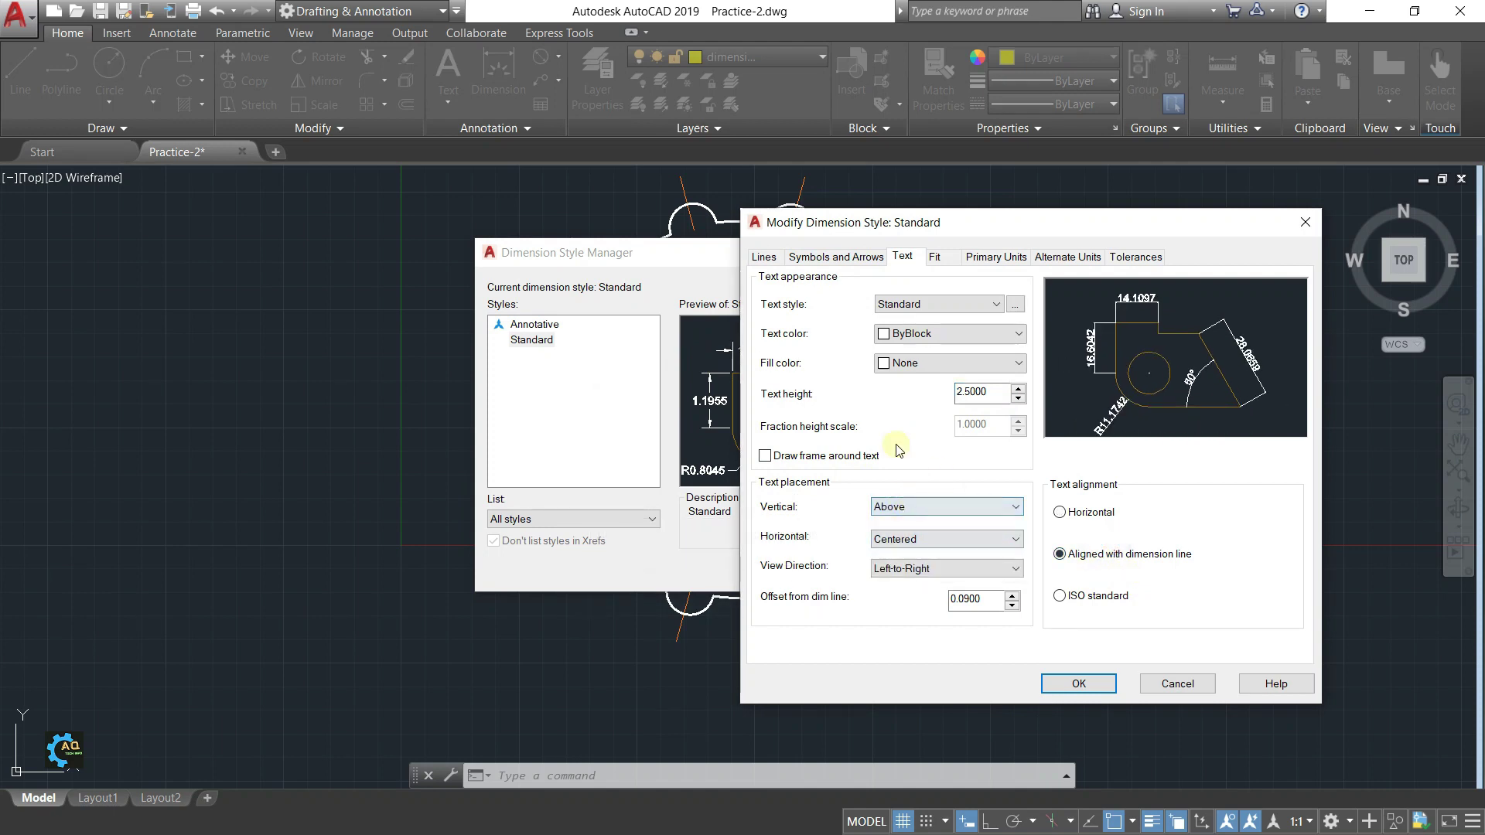
Step: Give the Standard style 2.5 arrows, 0.2 offset and 0.0 precision, then apply
left_click(801, 259)
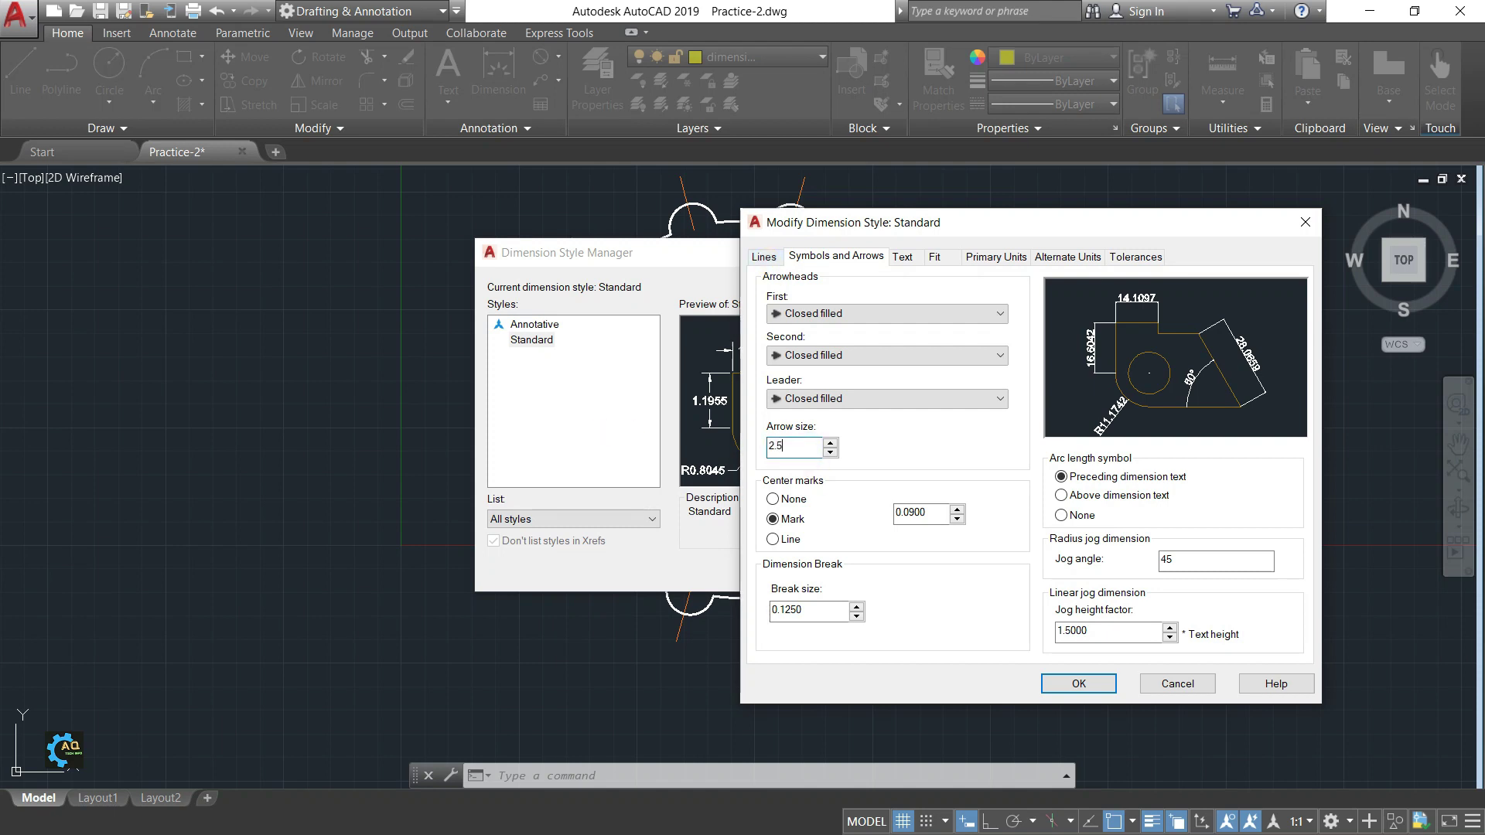
type(".5")
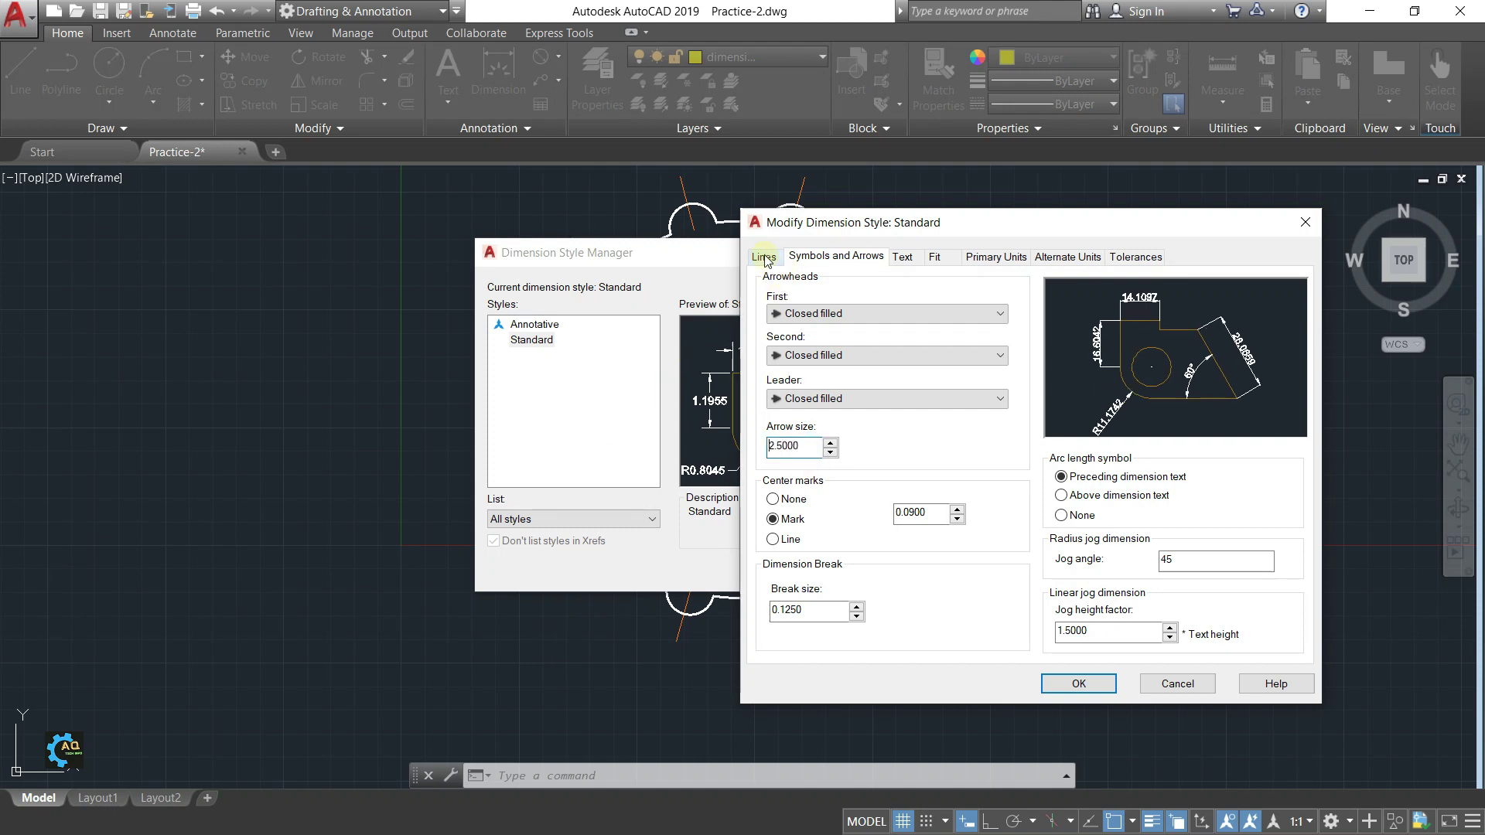
left_click(764, 258)
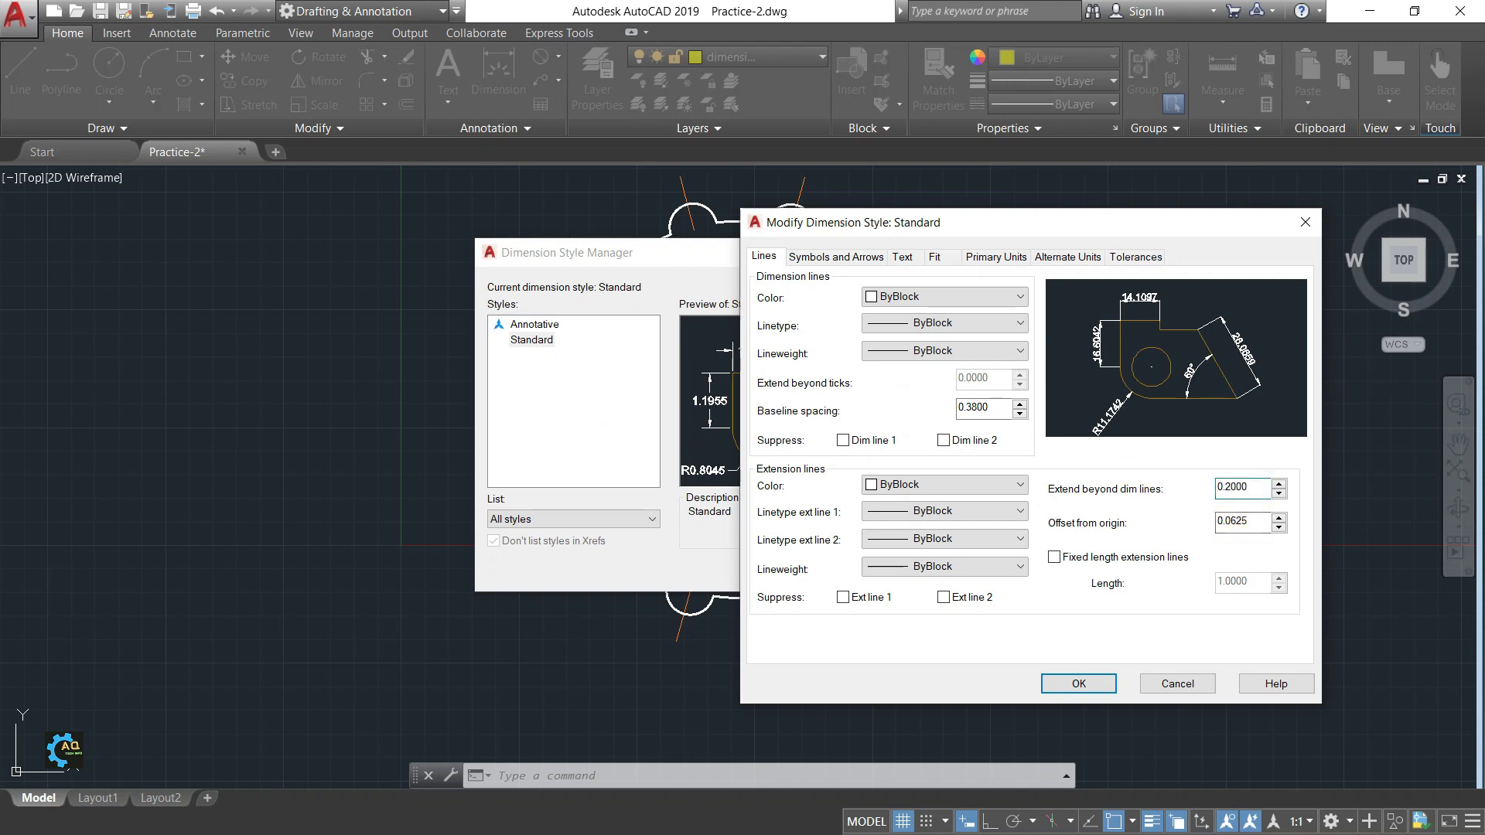
key("Tab")
left_click(978, 256)
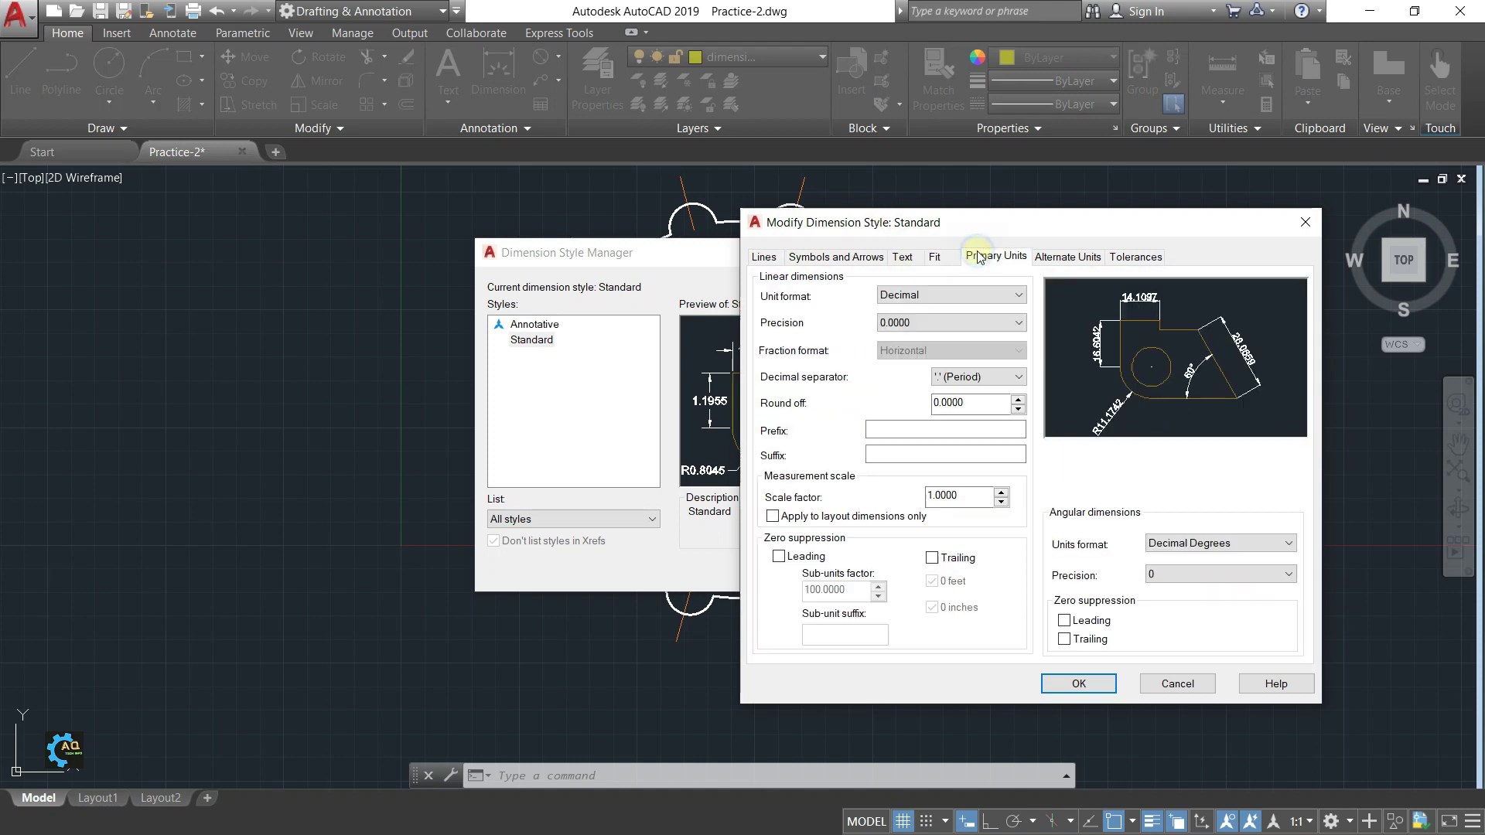
left_click(957, 331)
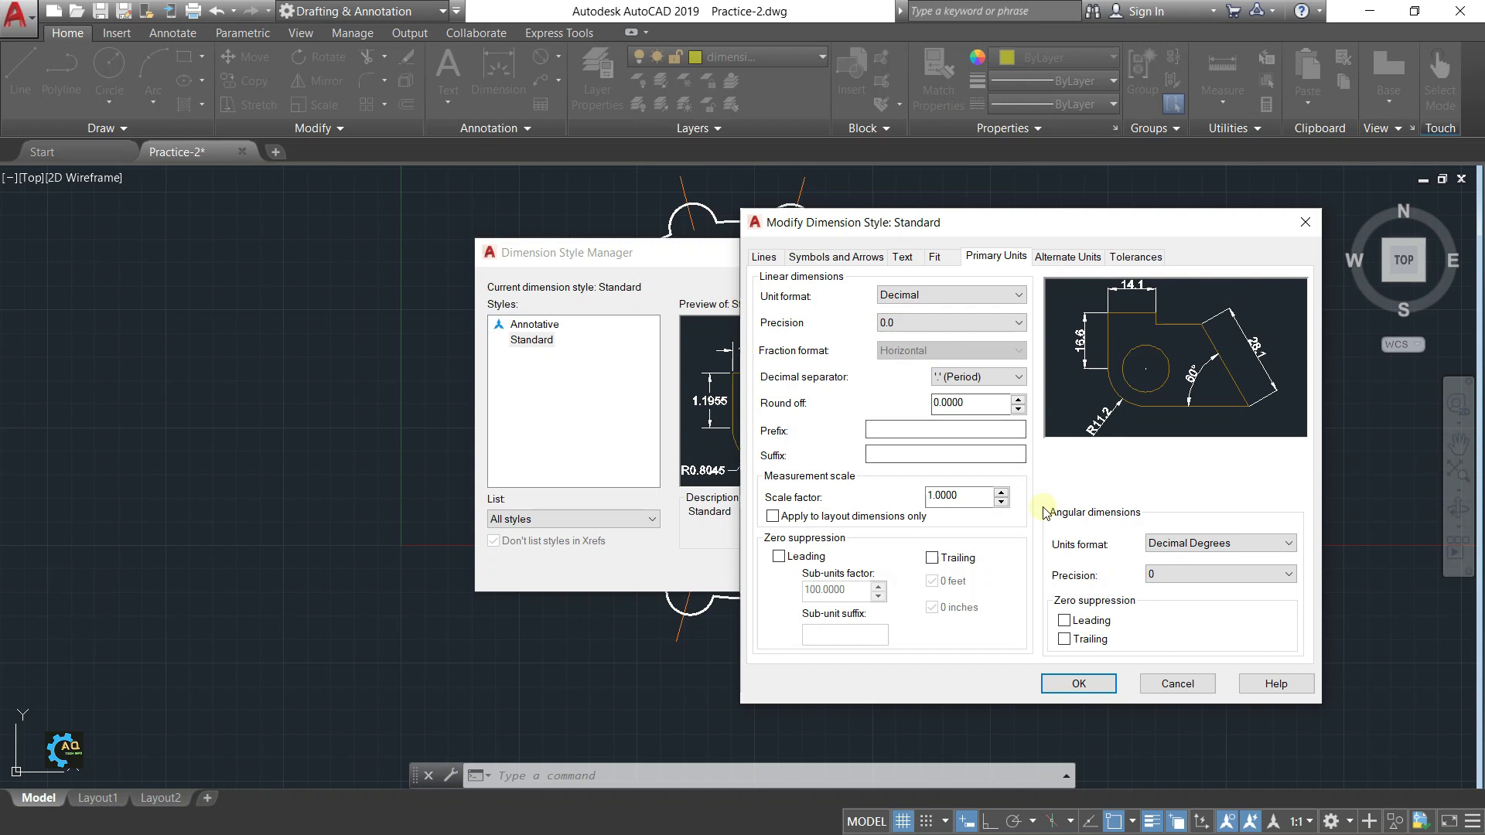
left_click(902, 256)
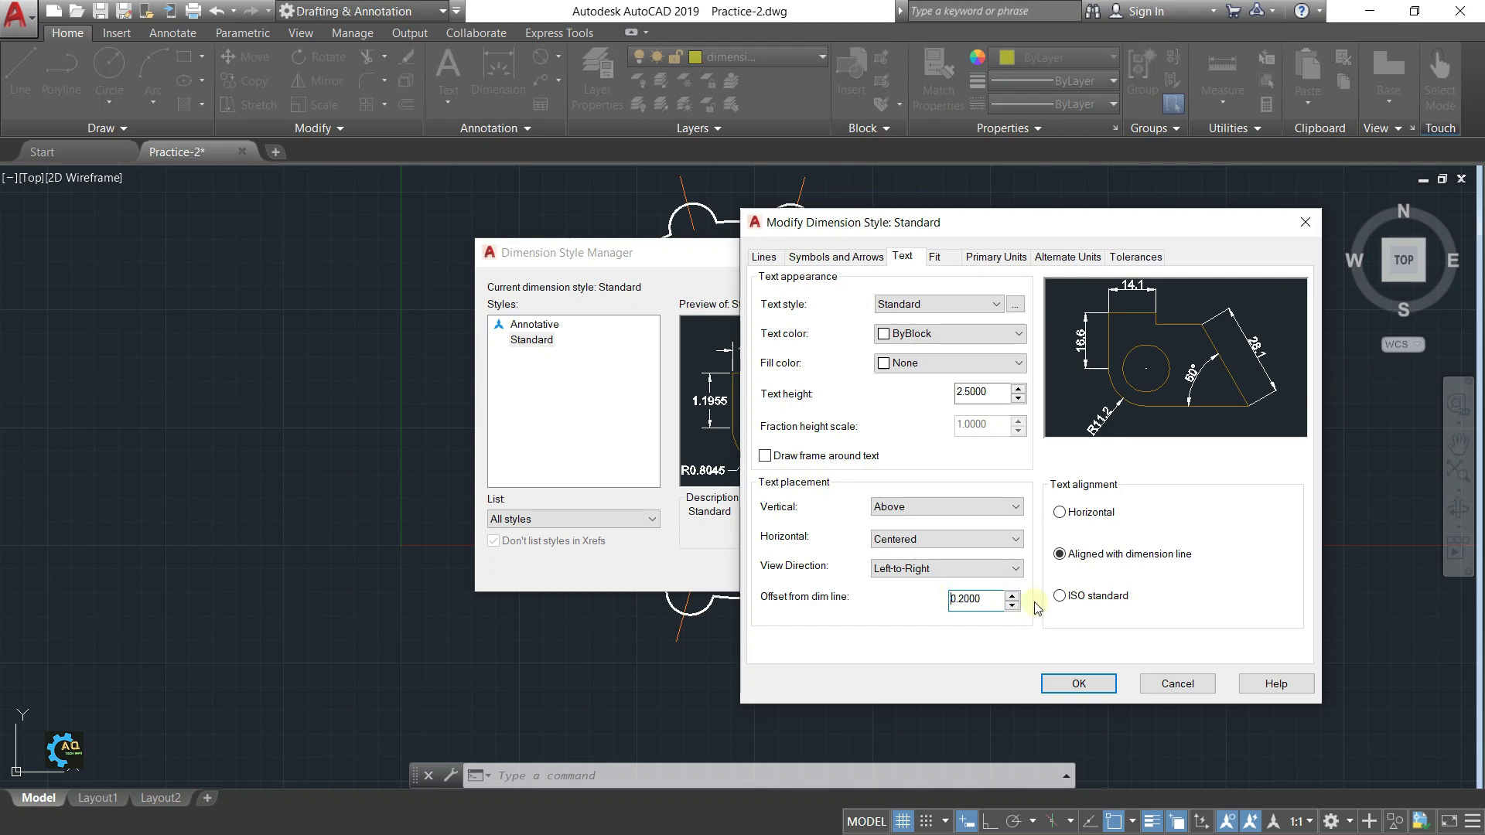
left_click(1090, 684)
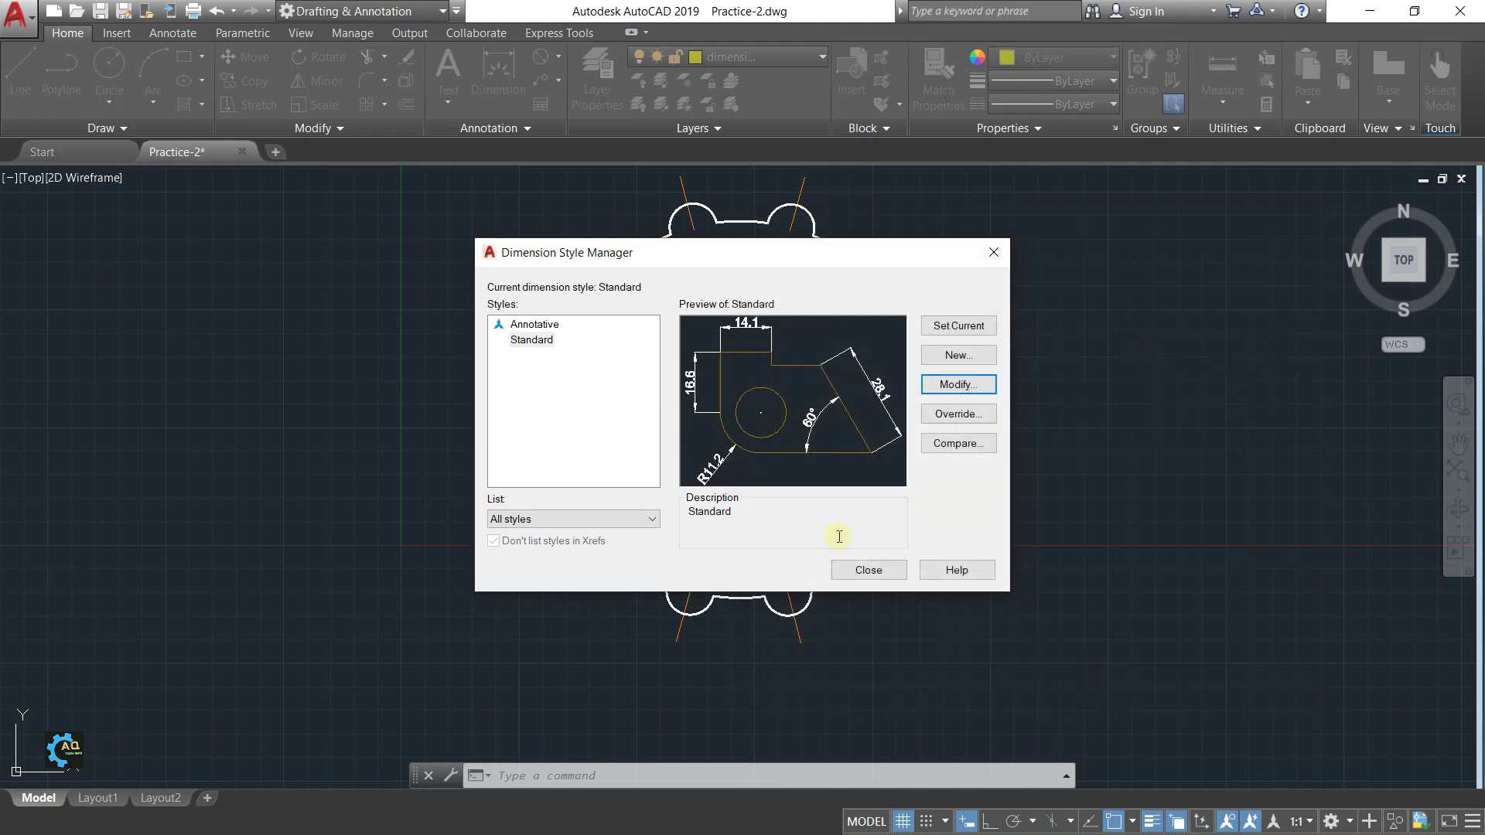
left_click(866, 572)
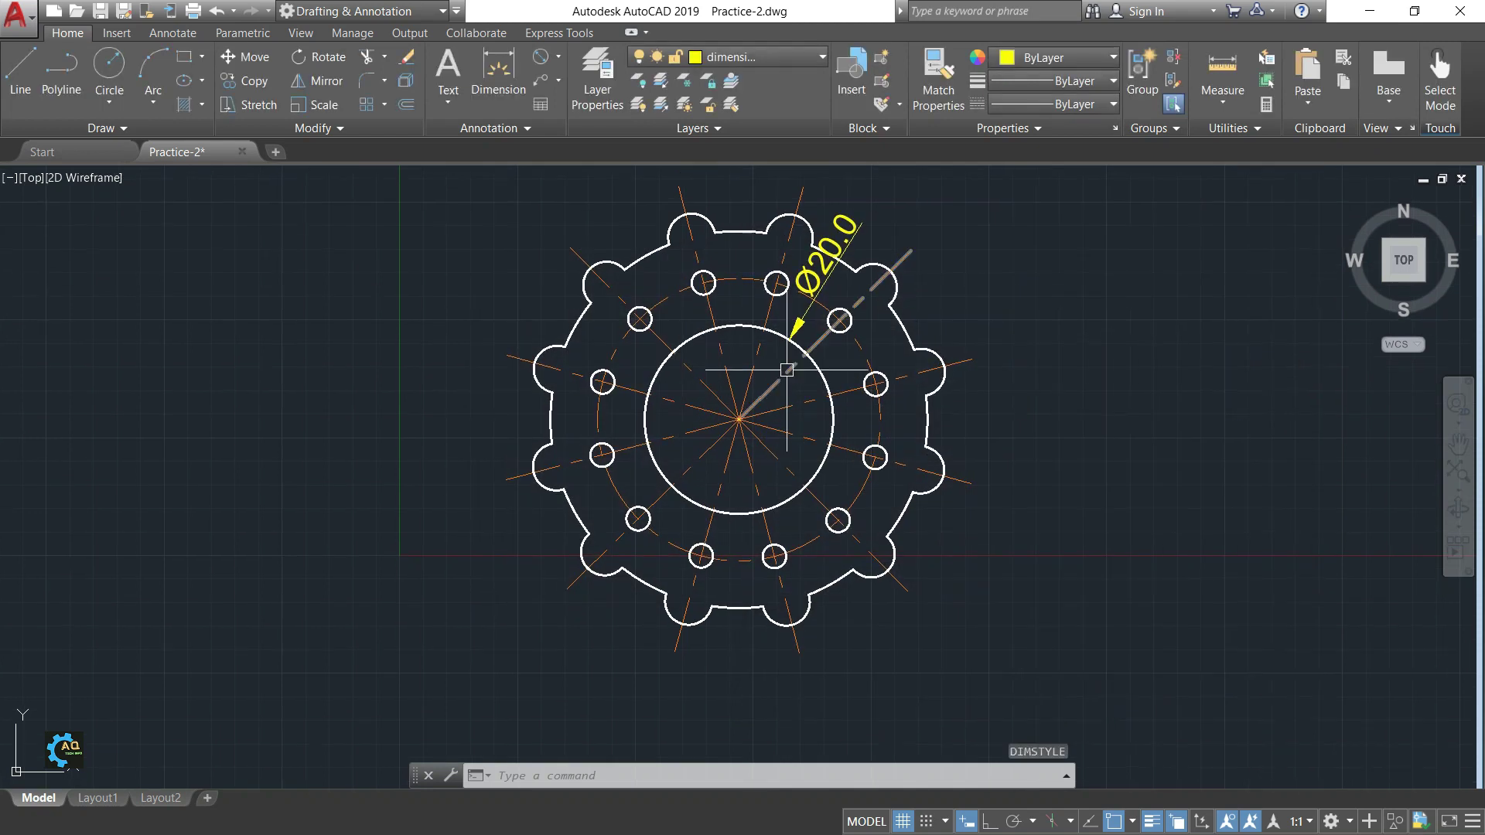
Step: Reduce the arrow size in the Standard dimension style and apply it
middle_click_drag(830, 325, 825, 401)
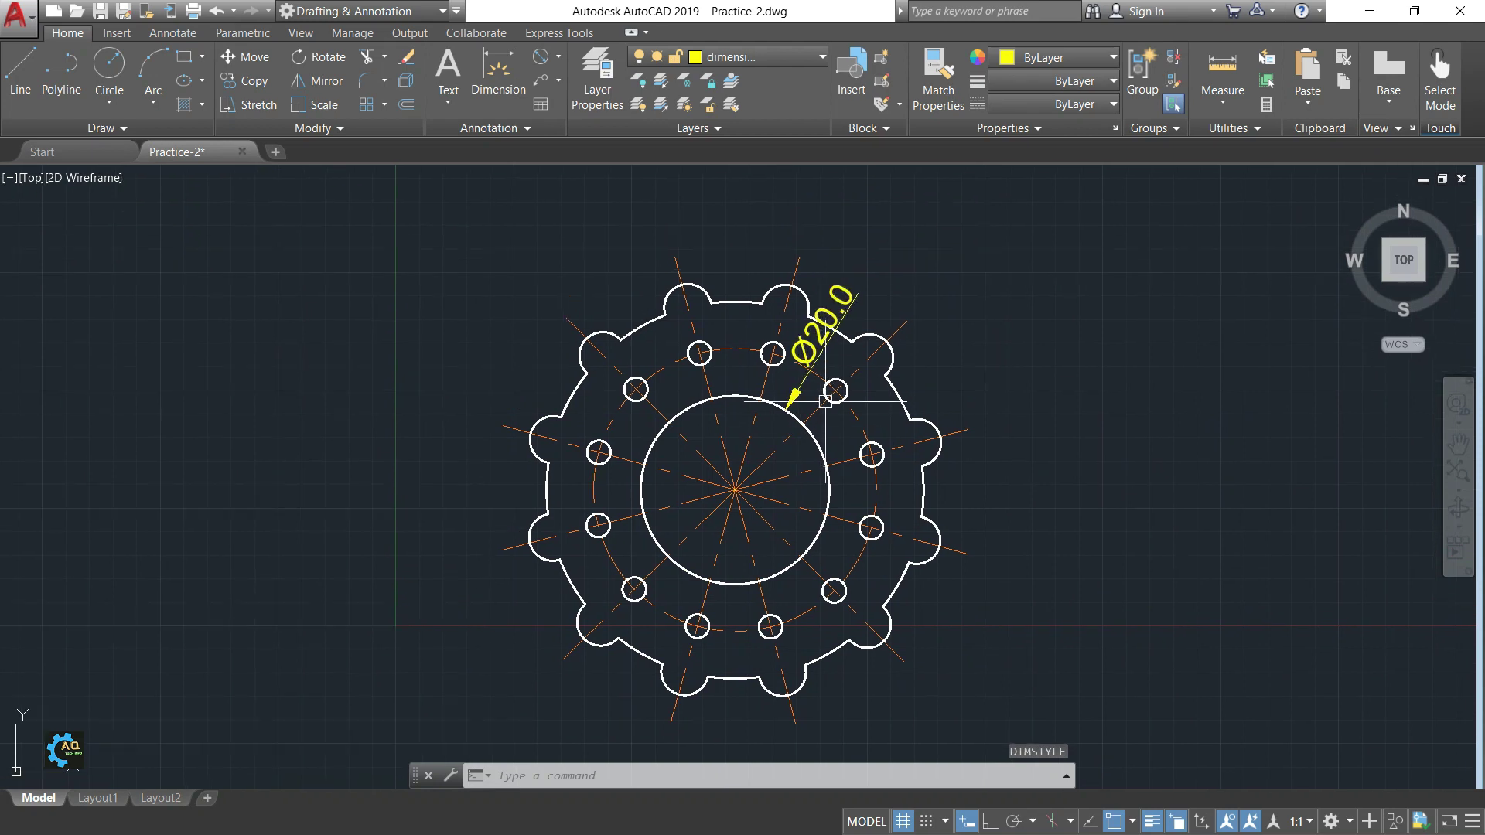
type("d")
key("Return")
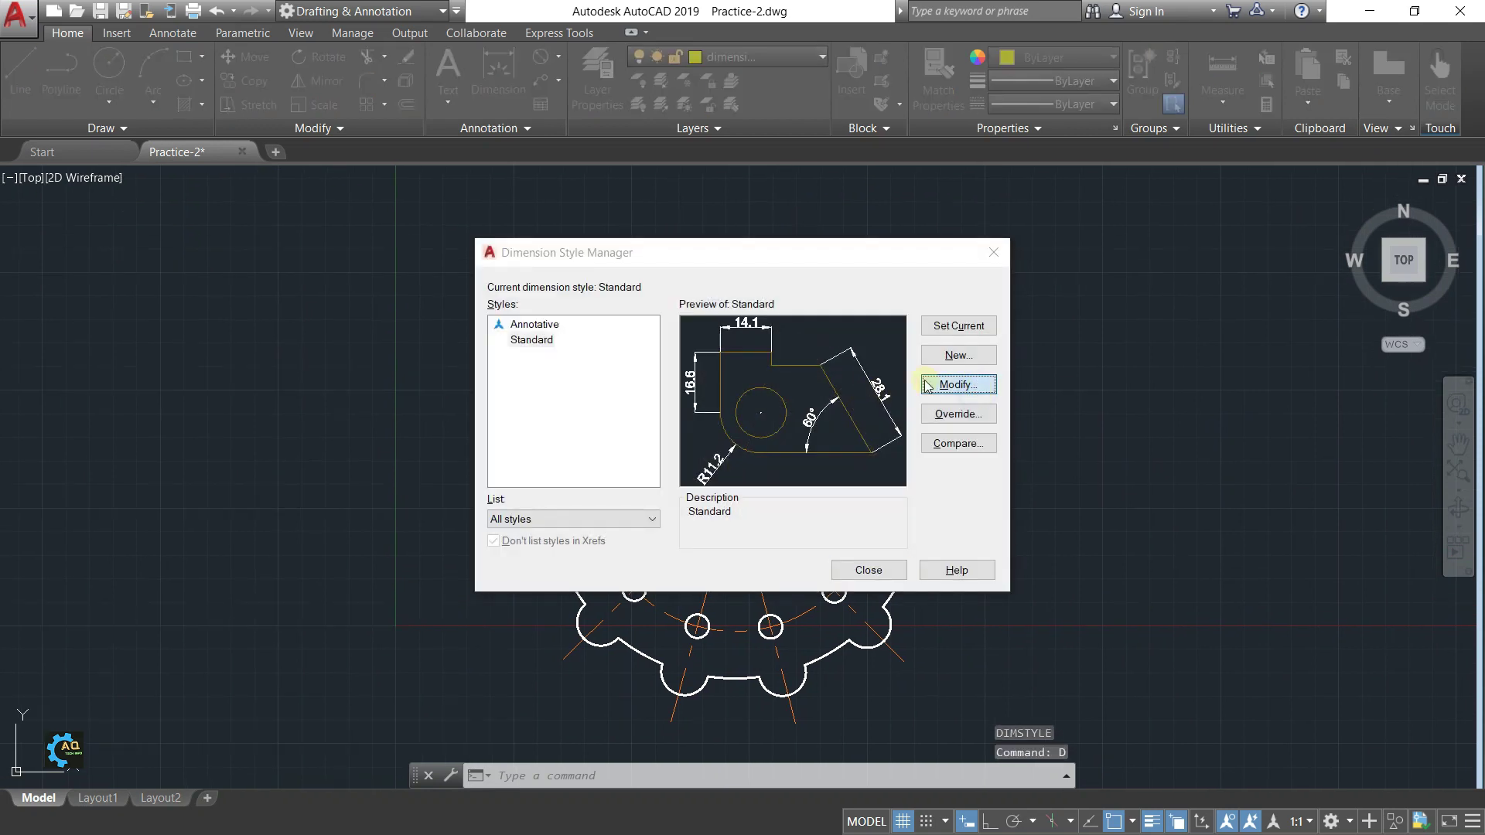
left_click(927, 385)
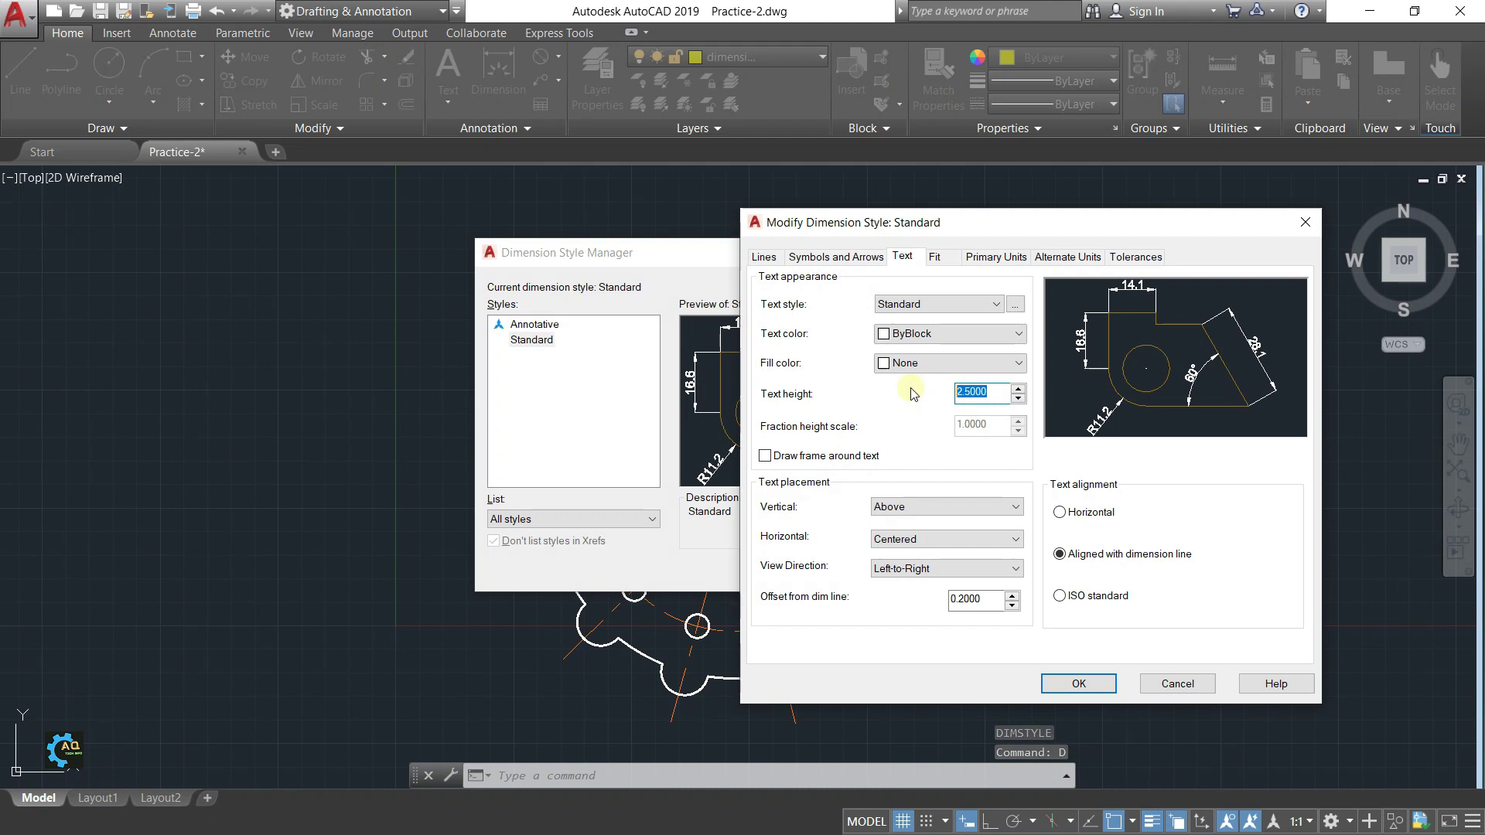
left_click(883, 259)
left_click_drag(817, 452, 710, 441)
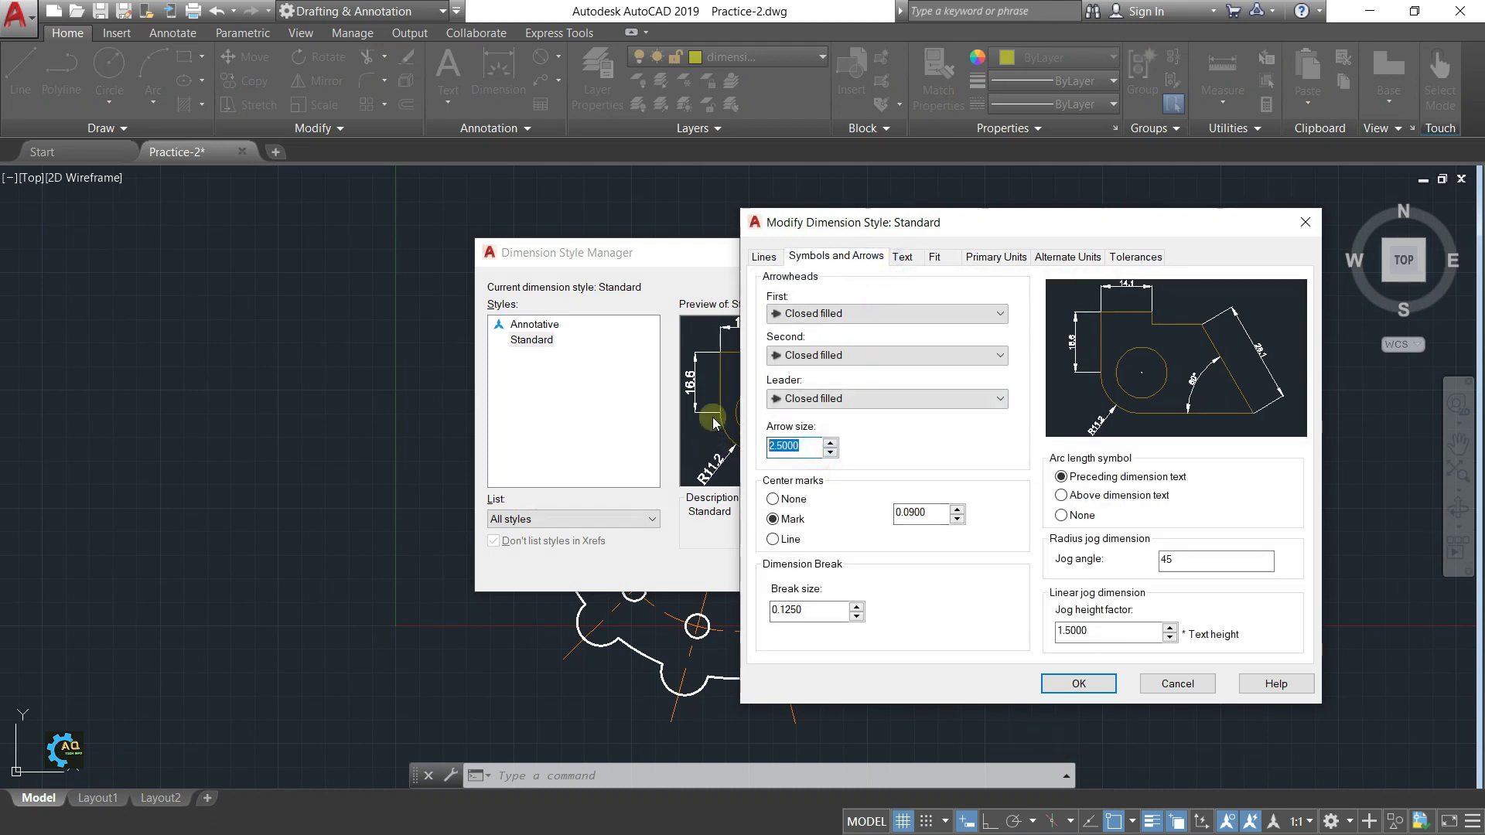
type("5")
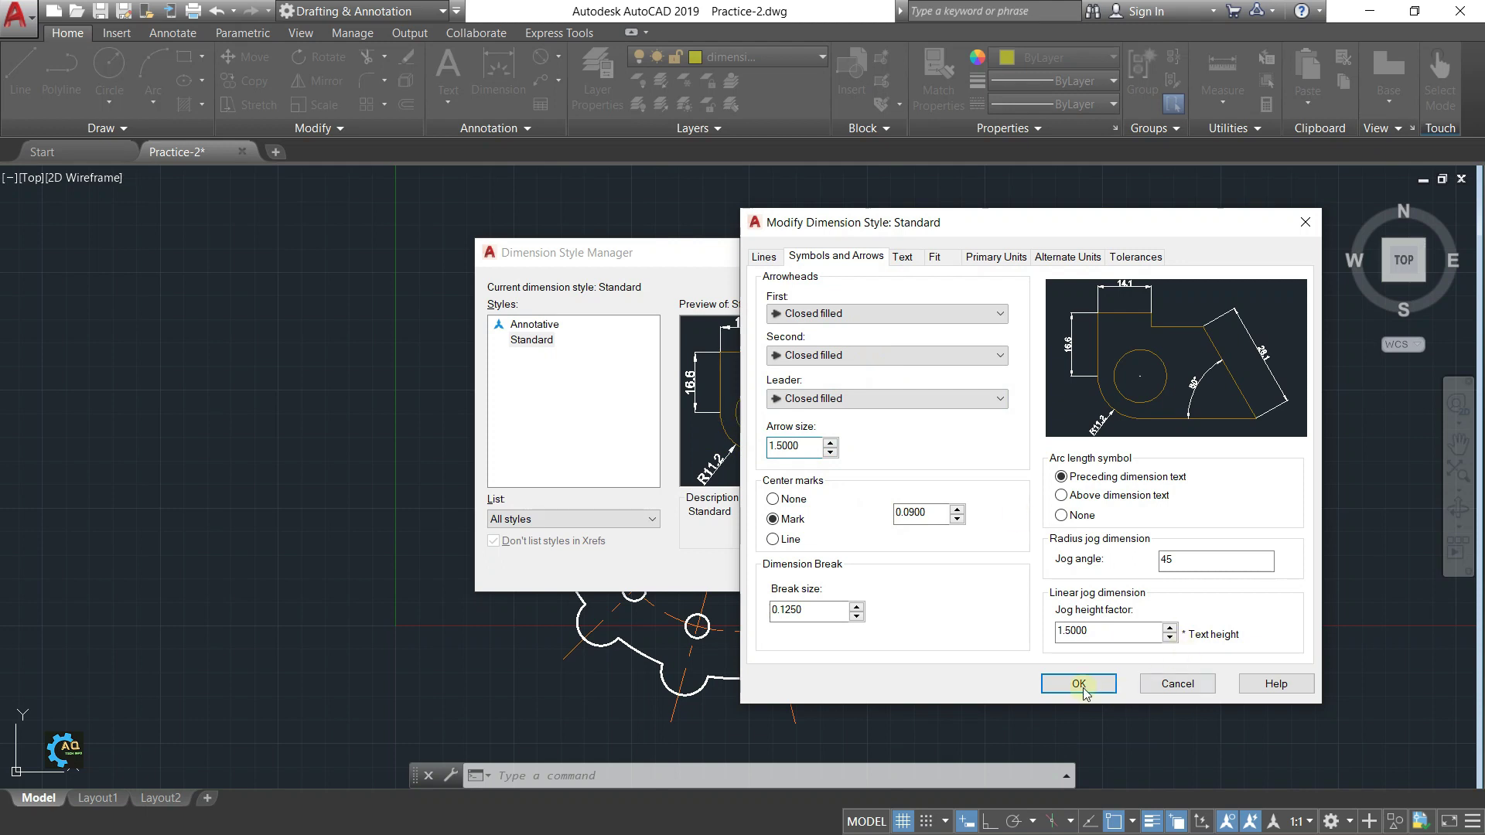
left_click(1079, 684)
left_click(885, 573)
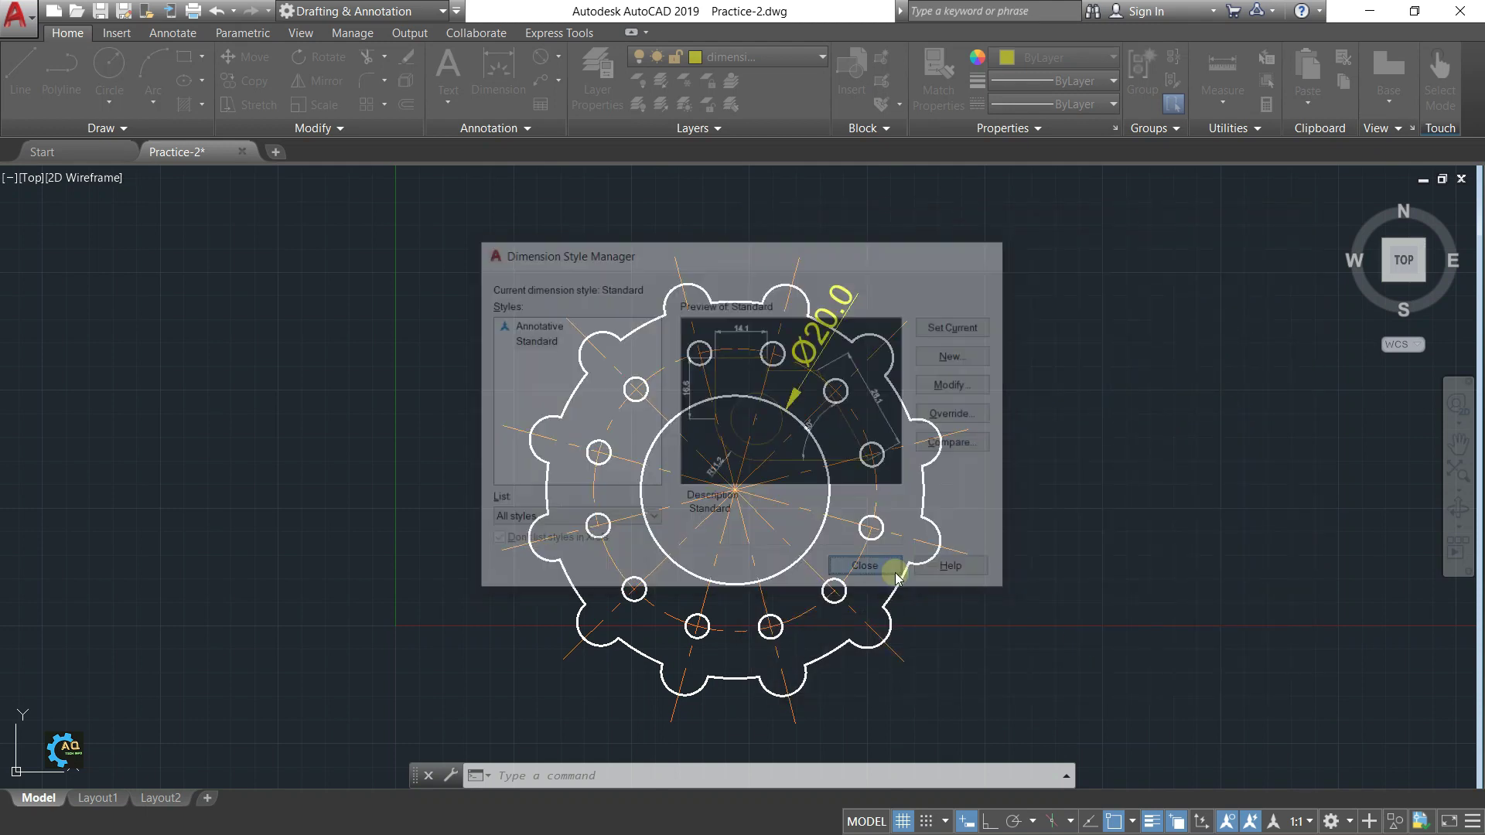
Step: Switch the Standard style's text alignment to ISO standard and close the manager
middle_click_drag(718, 480, 772, 477)
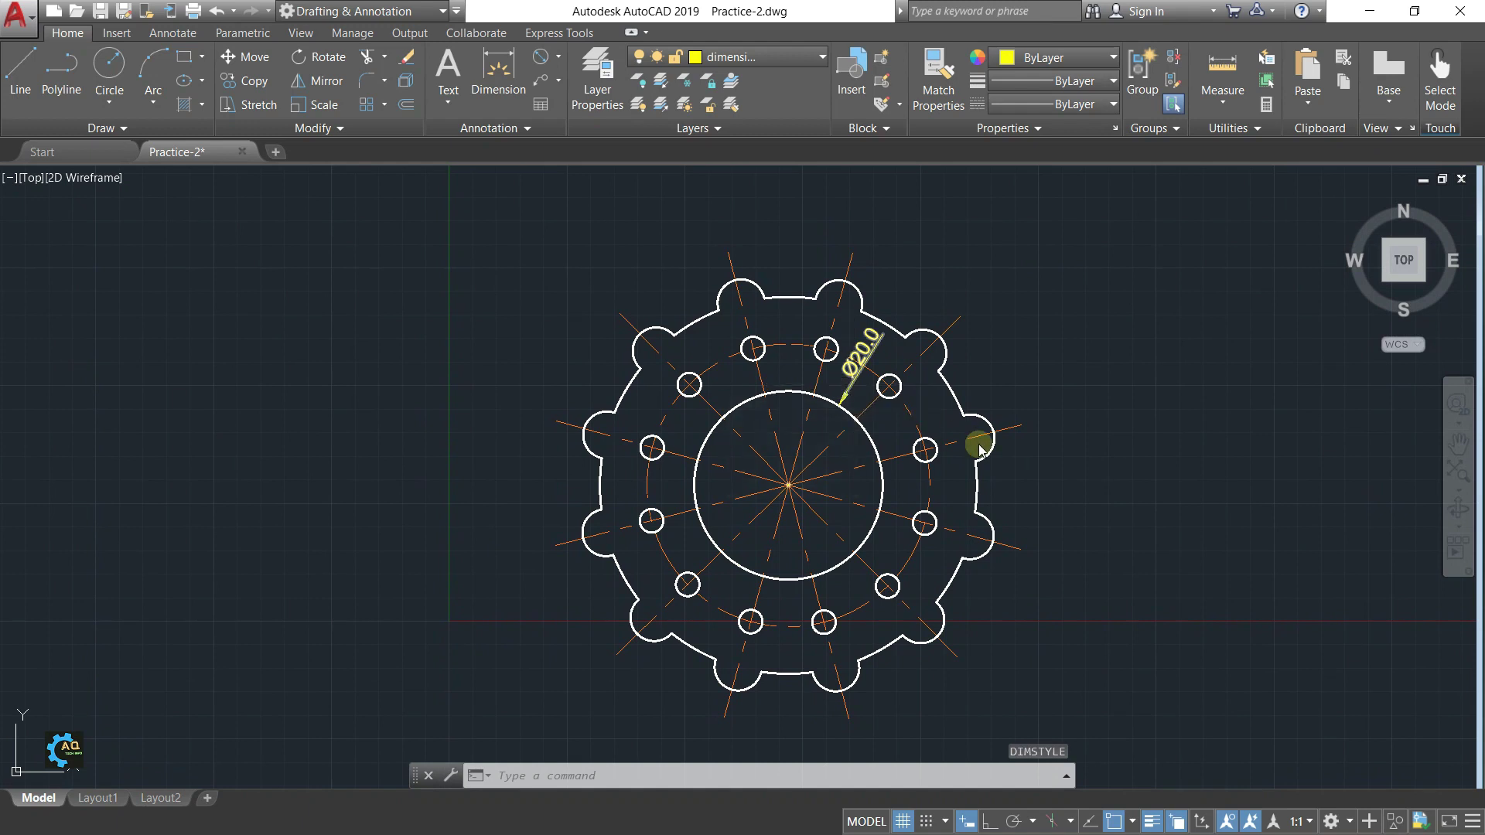
type("d")
key("Return")
left_click(953, 389)
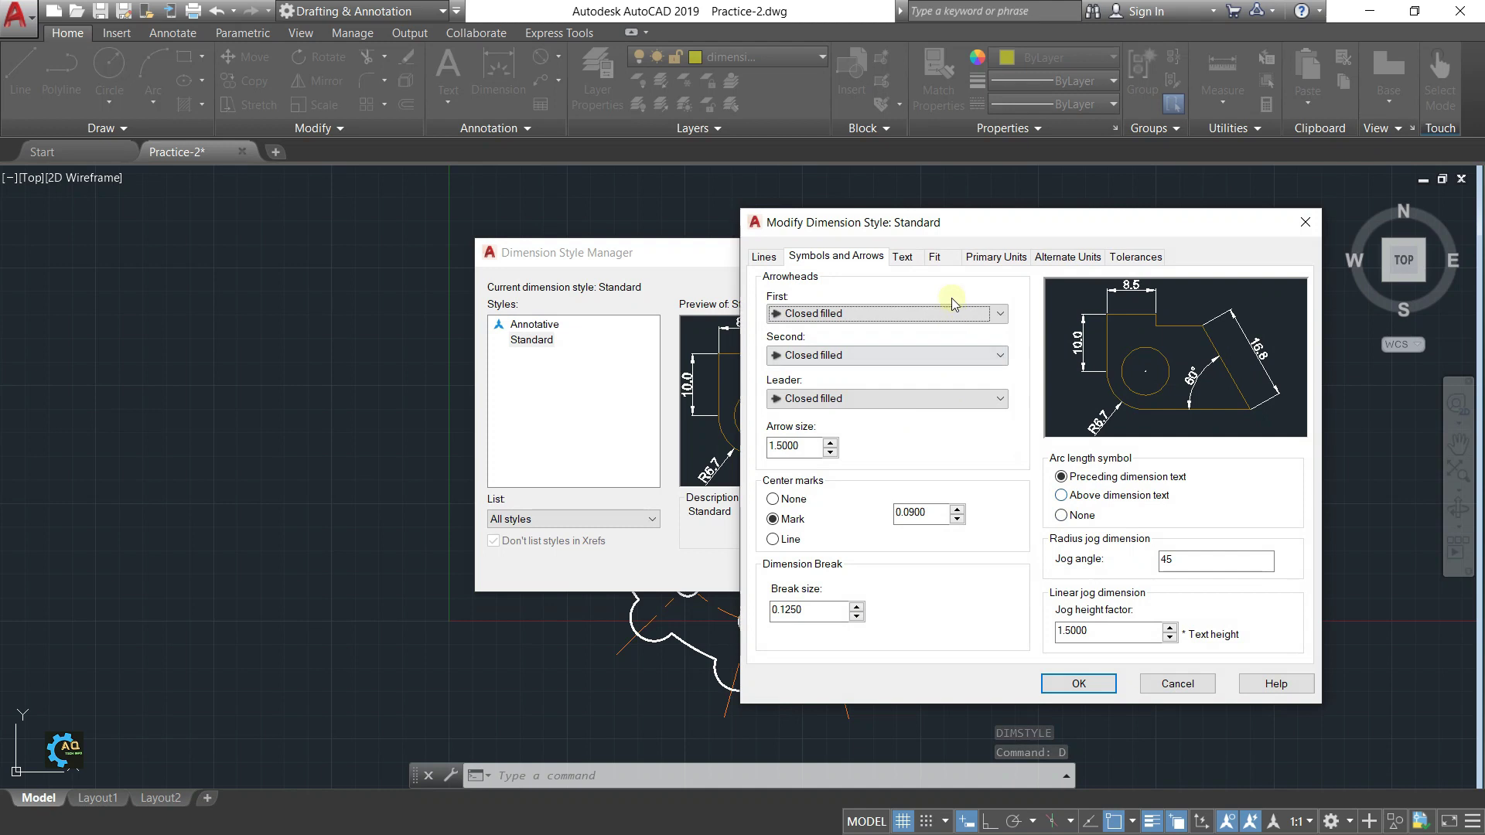
left_click(902, 256)
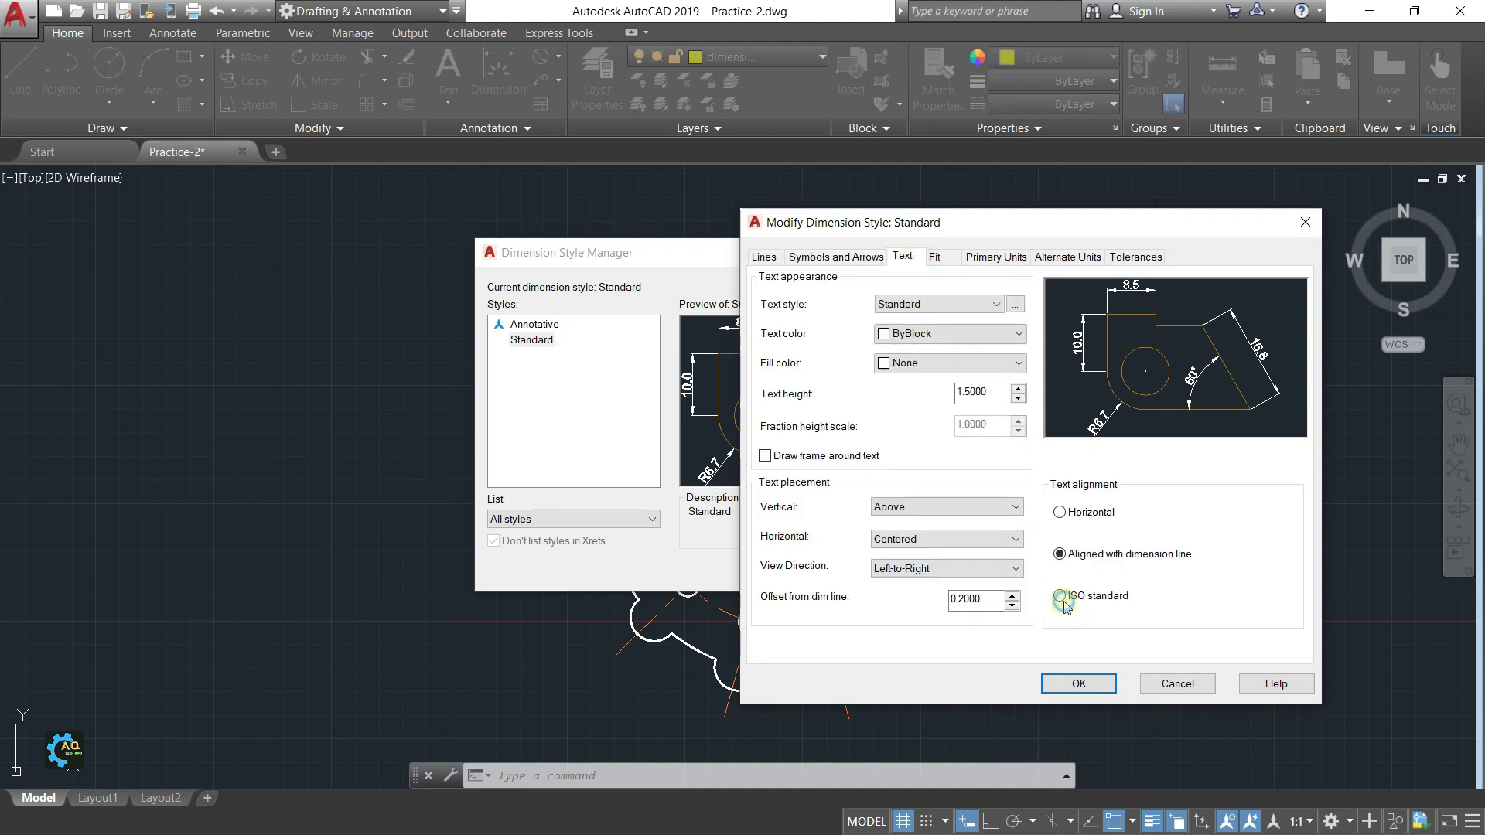
left_click(1061, 597)
left_click(1082, 686)
left_click(890, 569)
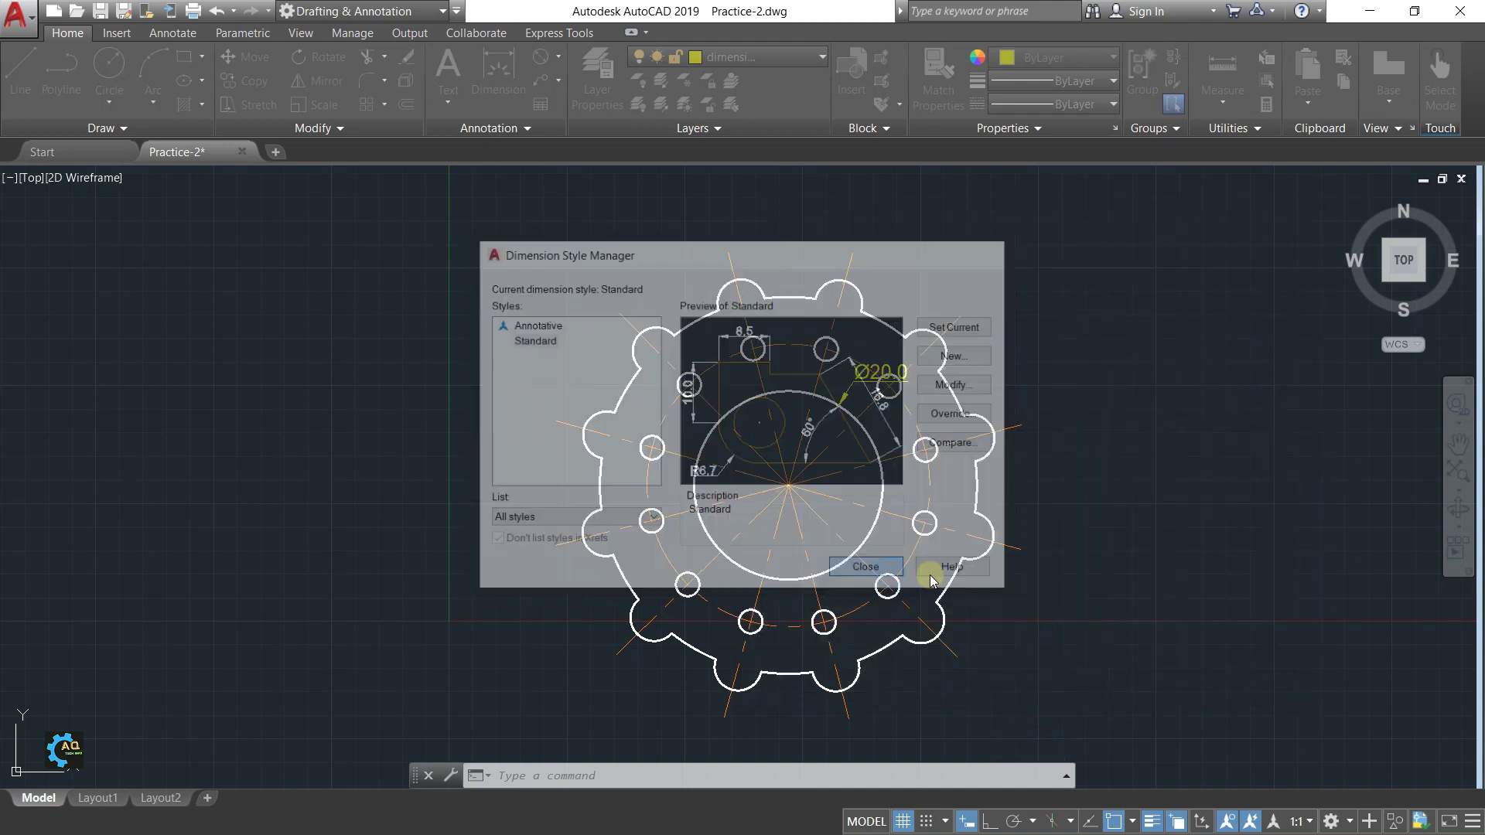
scroll(889, 387, "up", 2)
scroll(905, 379, "up", 2)
scroll(913, 379, "up", 1)
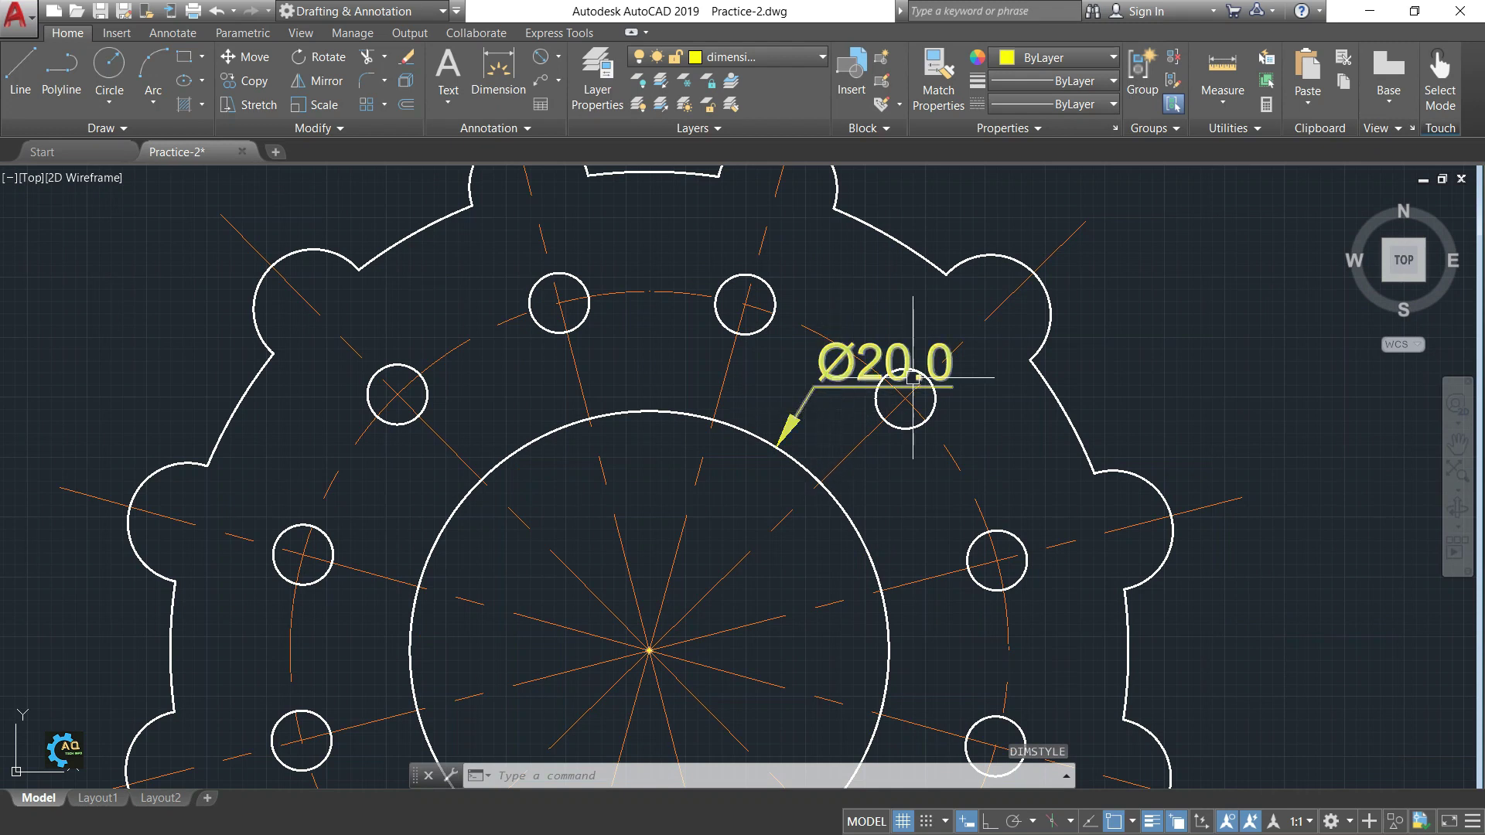
middle_click_drag(913, 379, 924, 412)
left_click(859, 402)
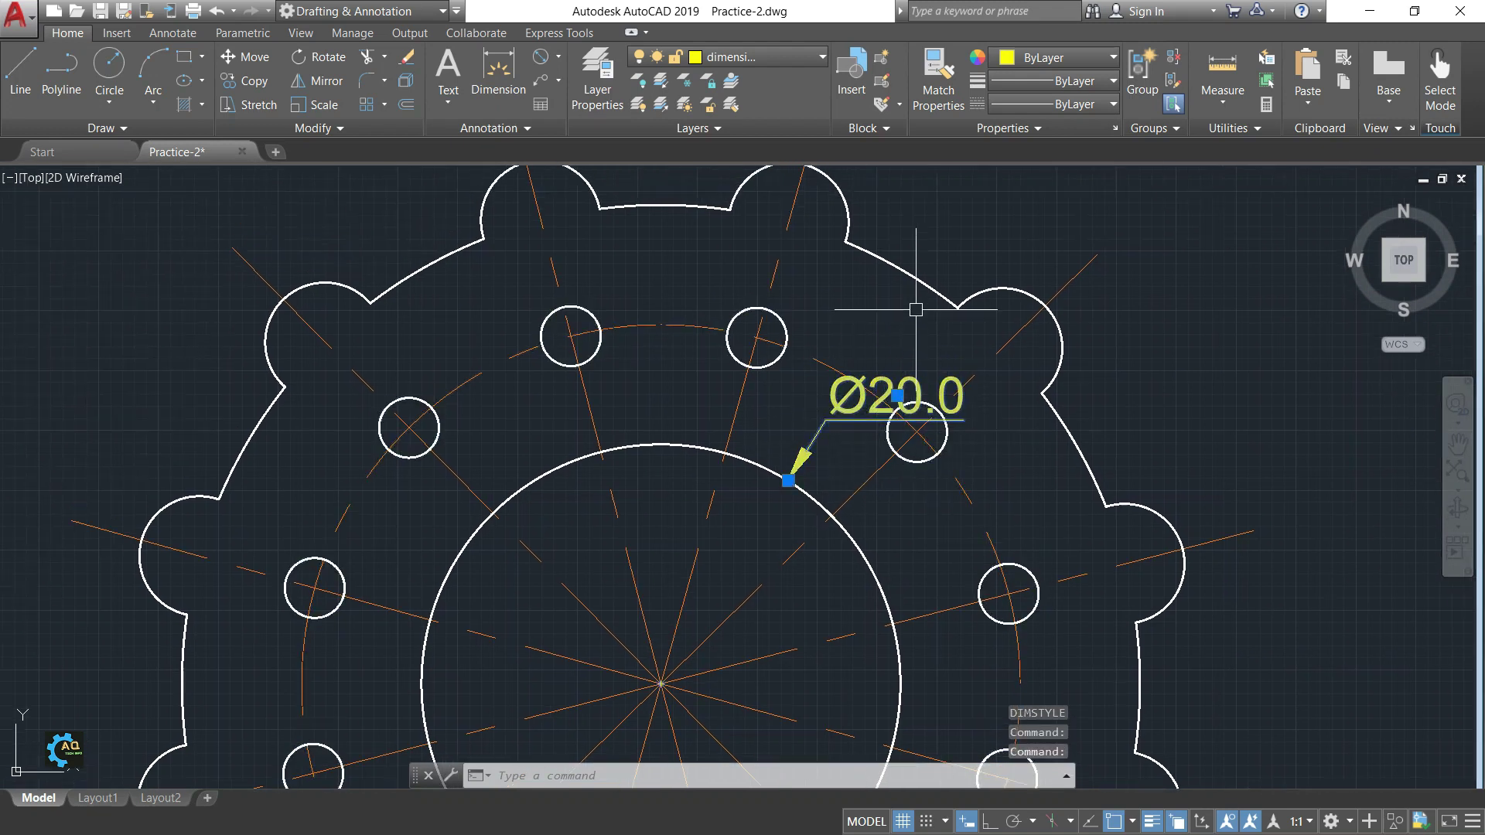
left_click(897, 395)
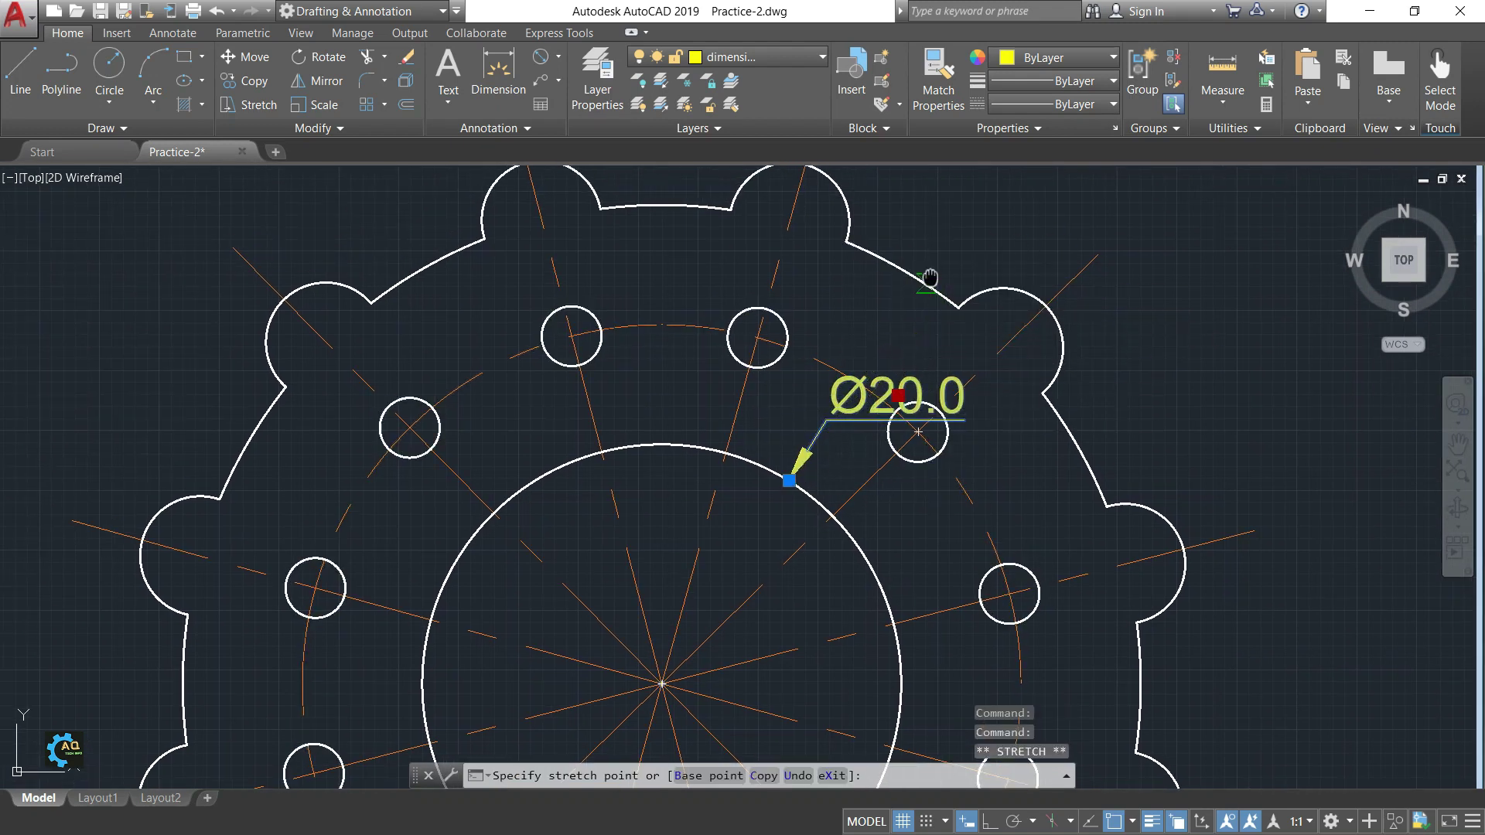
scroll(930, 277, "down", 3)
key("Escape")
scroll(951, 348, "down", 2)
scroll(993, 378, "up", 2)
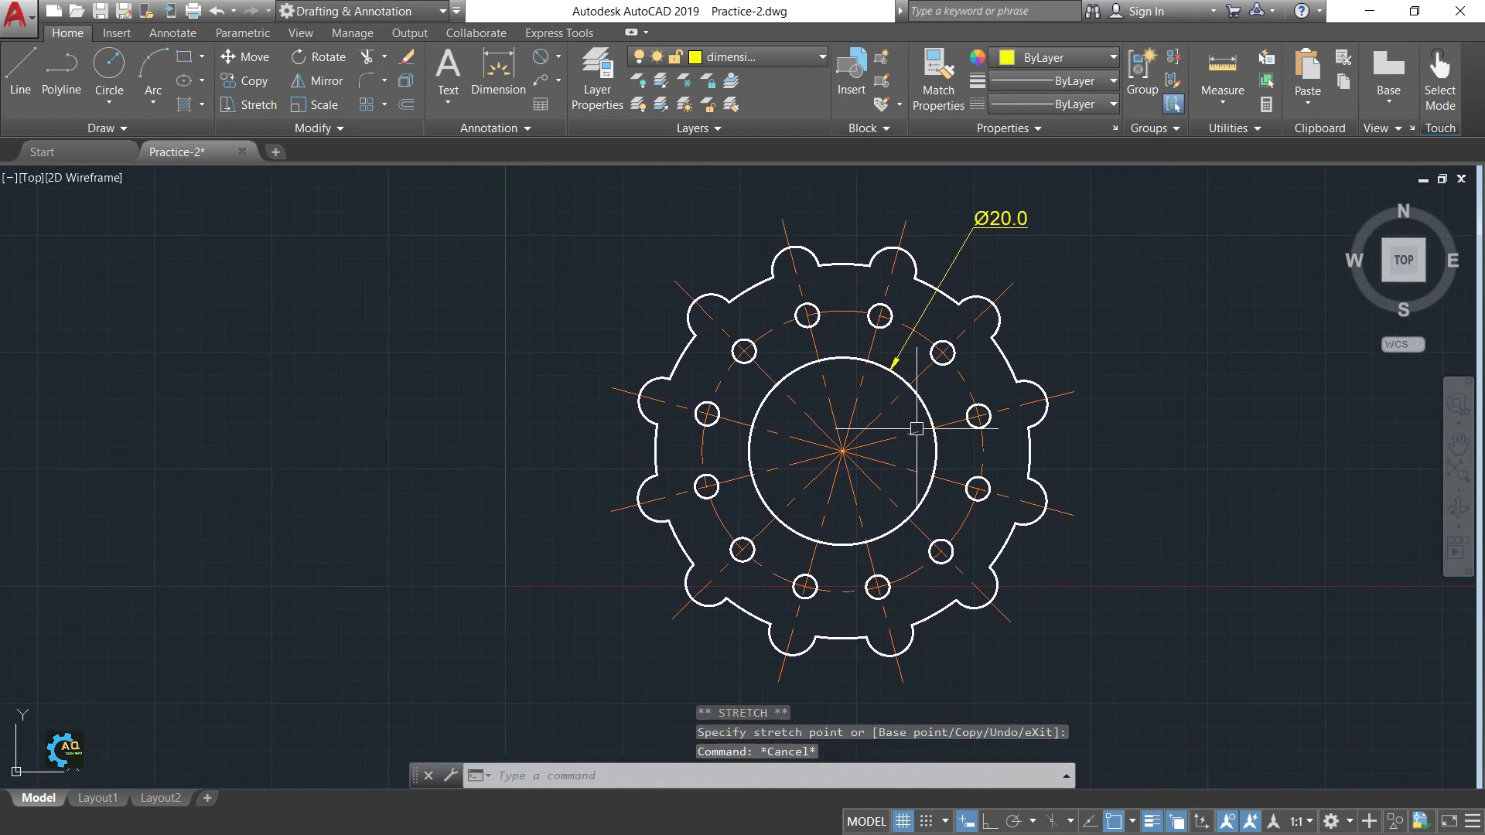
scroll(916, 429, "down", 1)
scroll(920, 422, "up", 1)
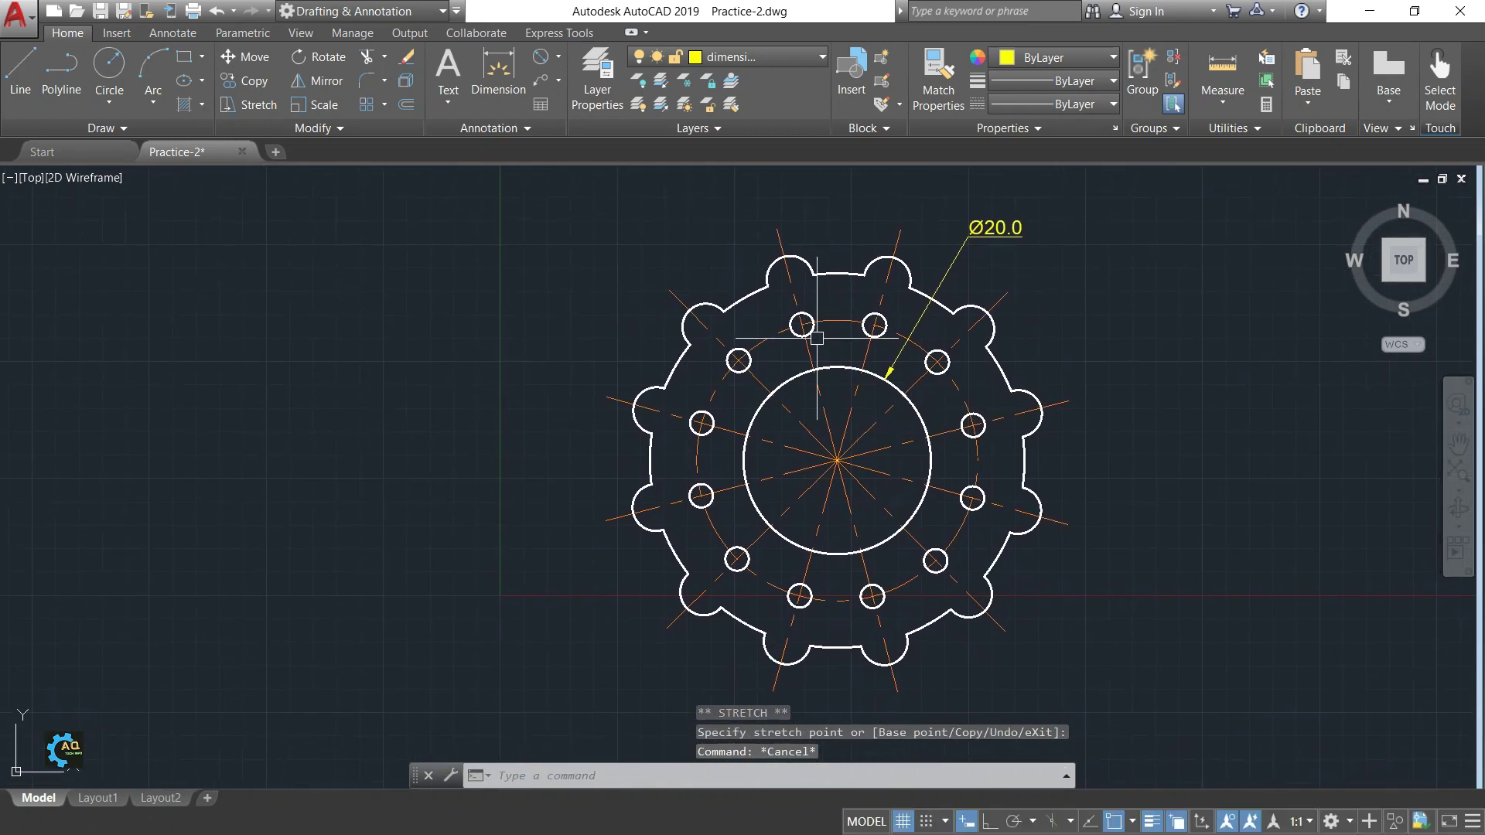
left_click(540, 57)
Step: Explode the polar array of bolt holes into twelve separate circles
left_click(937, 362)
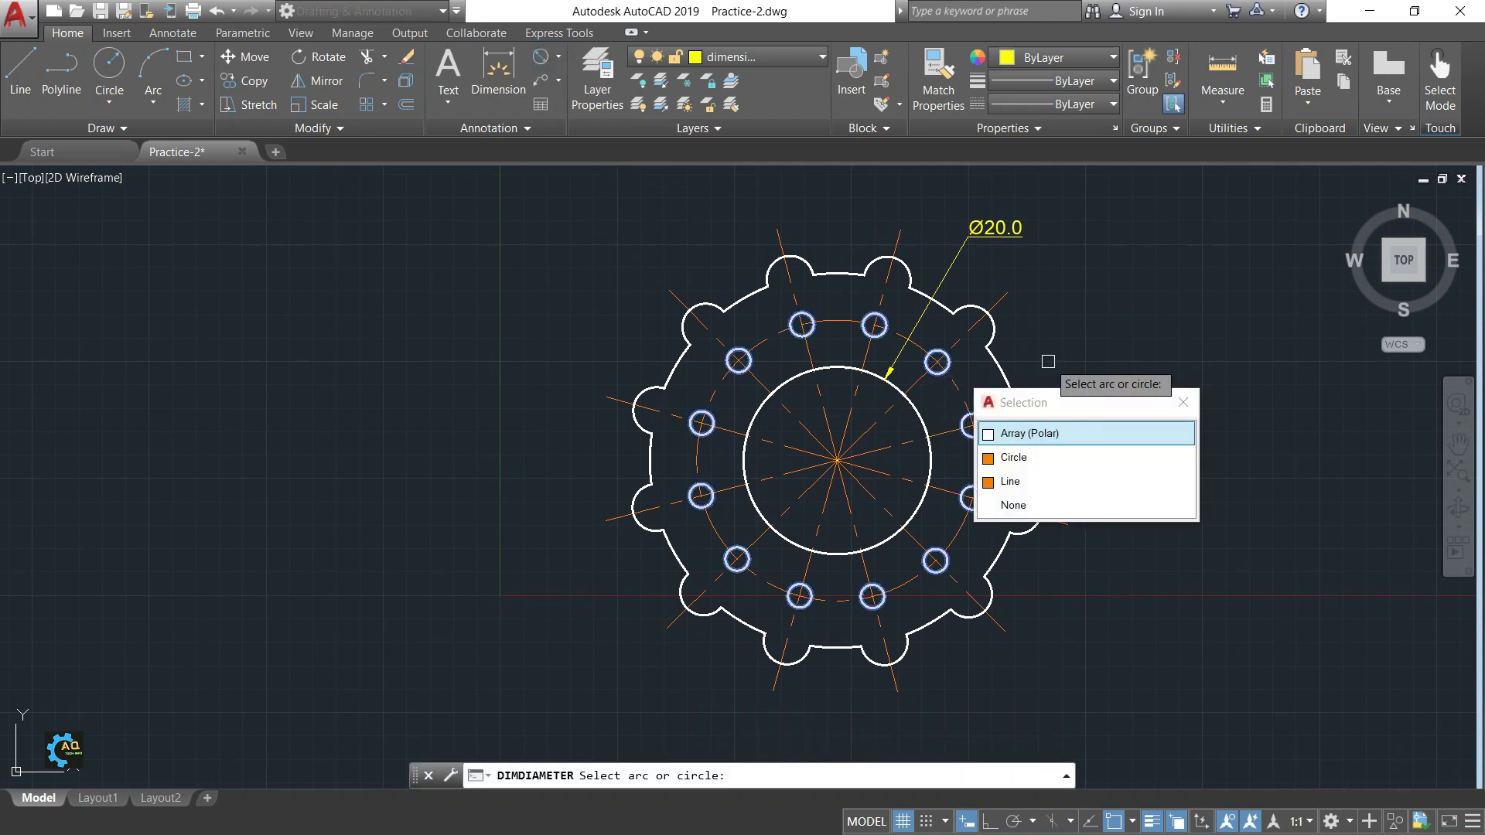
left_click(1175, 407)
middle_click_drag(1174, 407, 1072, 457)
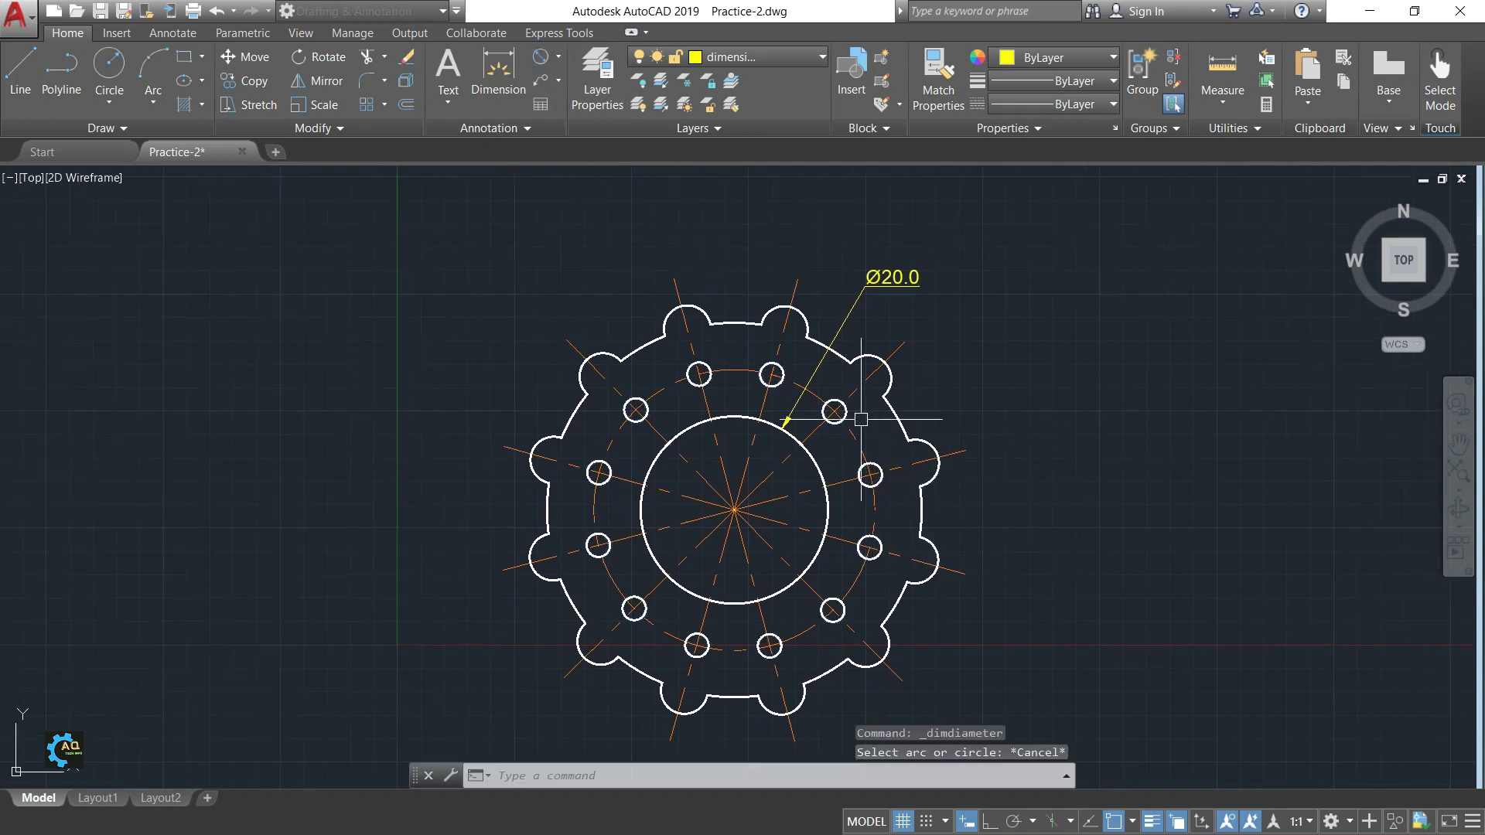
left_click(857, 430)
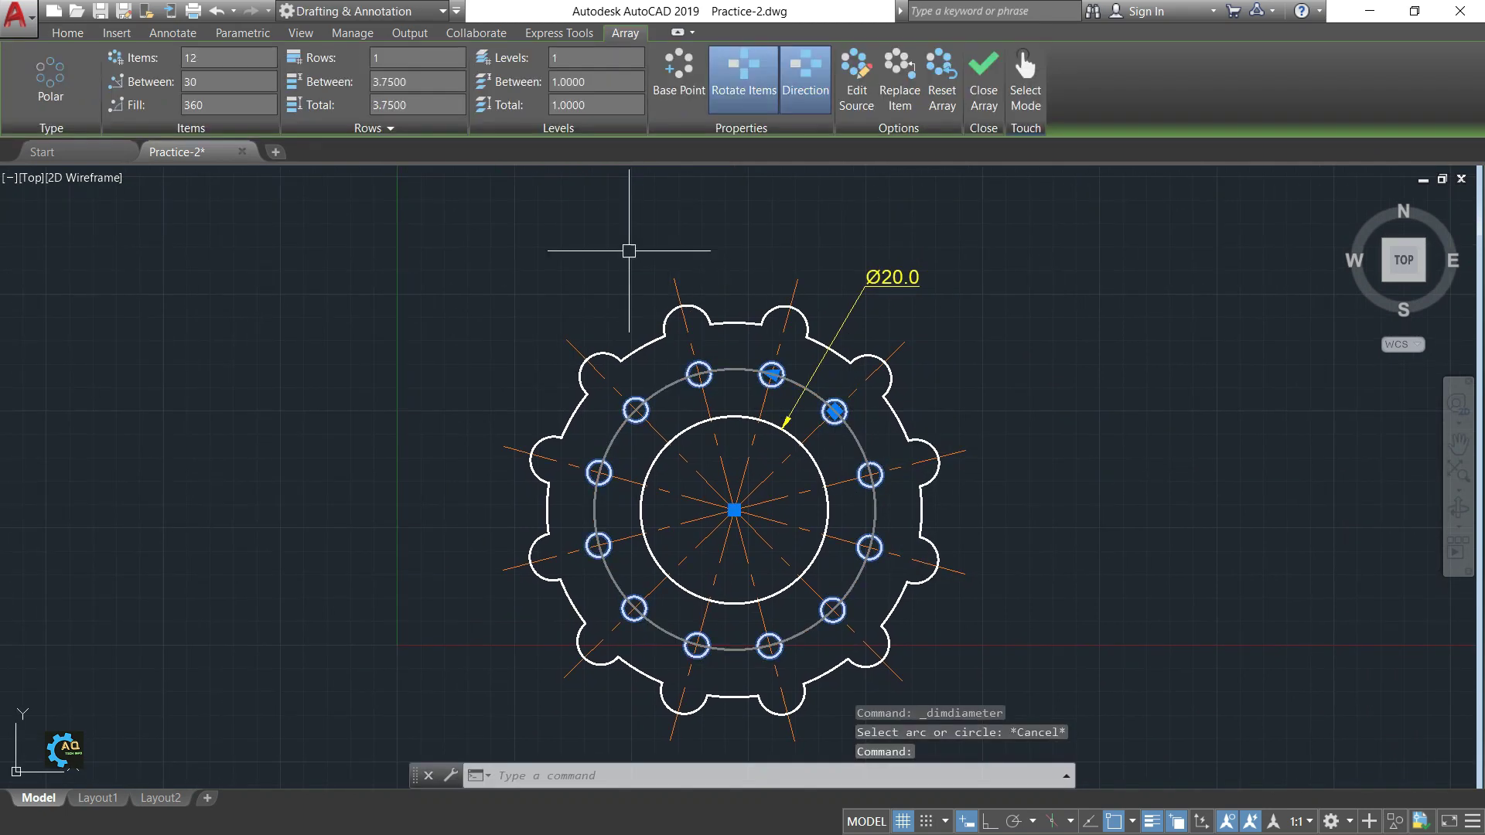
left_click(81, 35)
left_click(408, 80)
key("Escape")
Step: Add a Ø2.5 diameter dimension to one bolt hole, placed at upper right
left_click(541, 62)
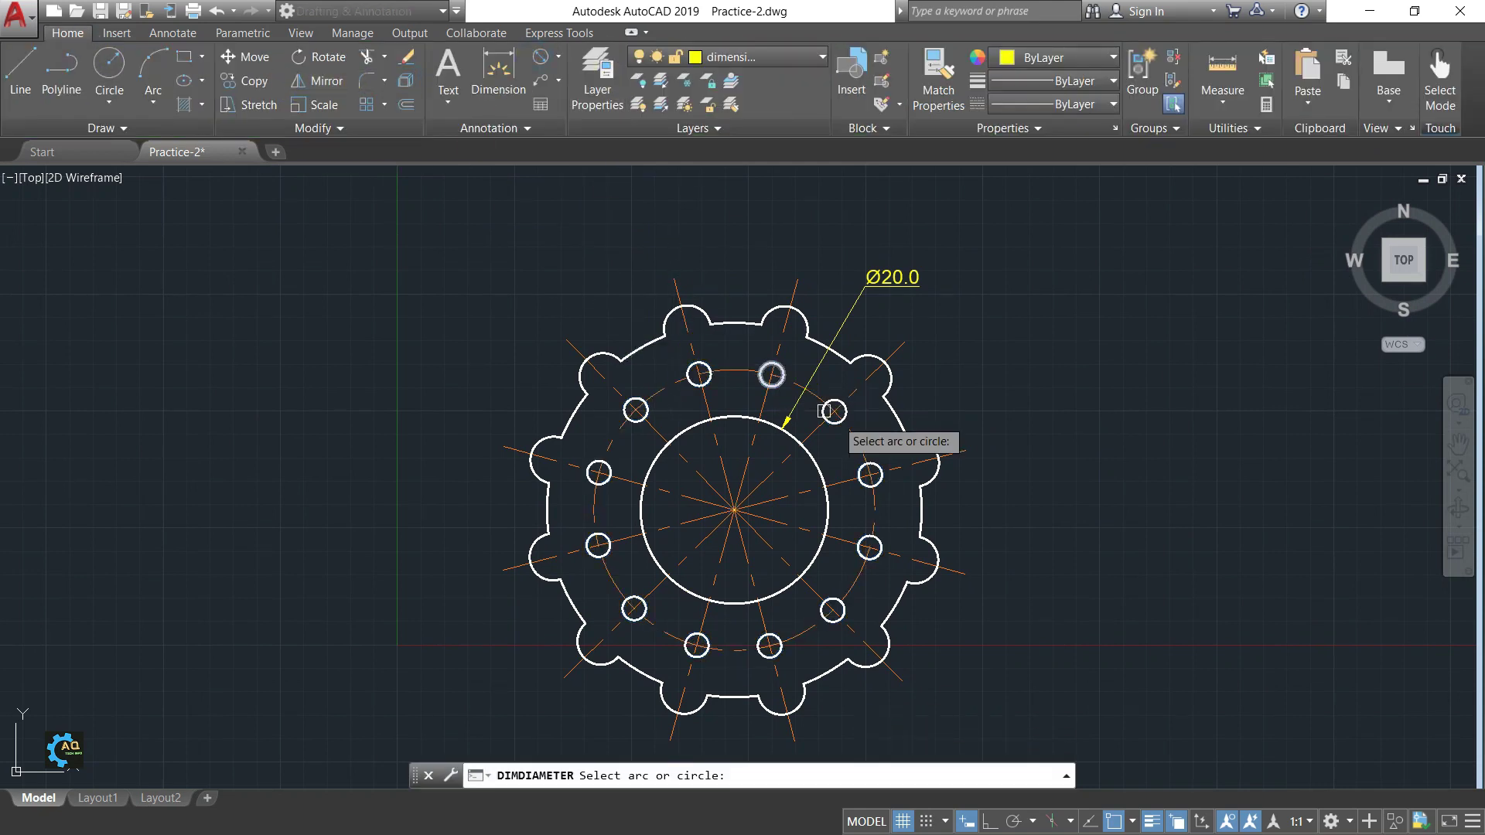
left_click(835, 413)
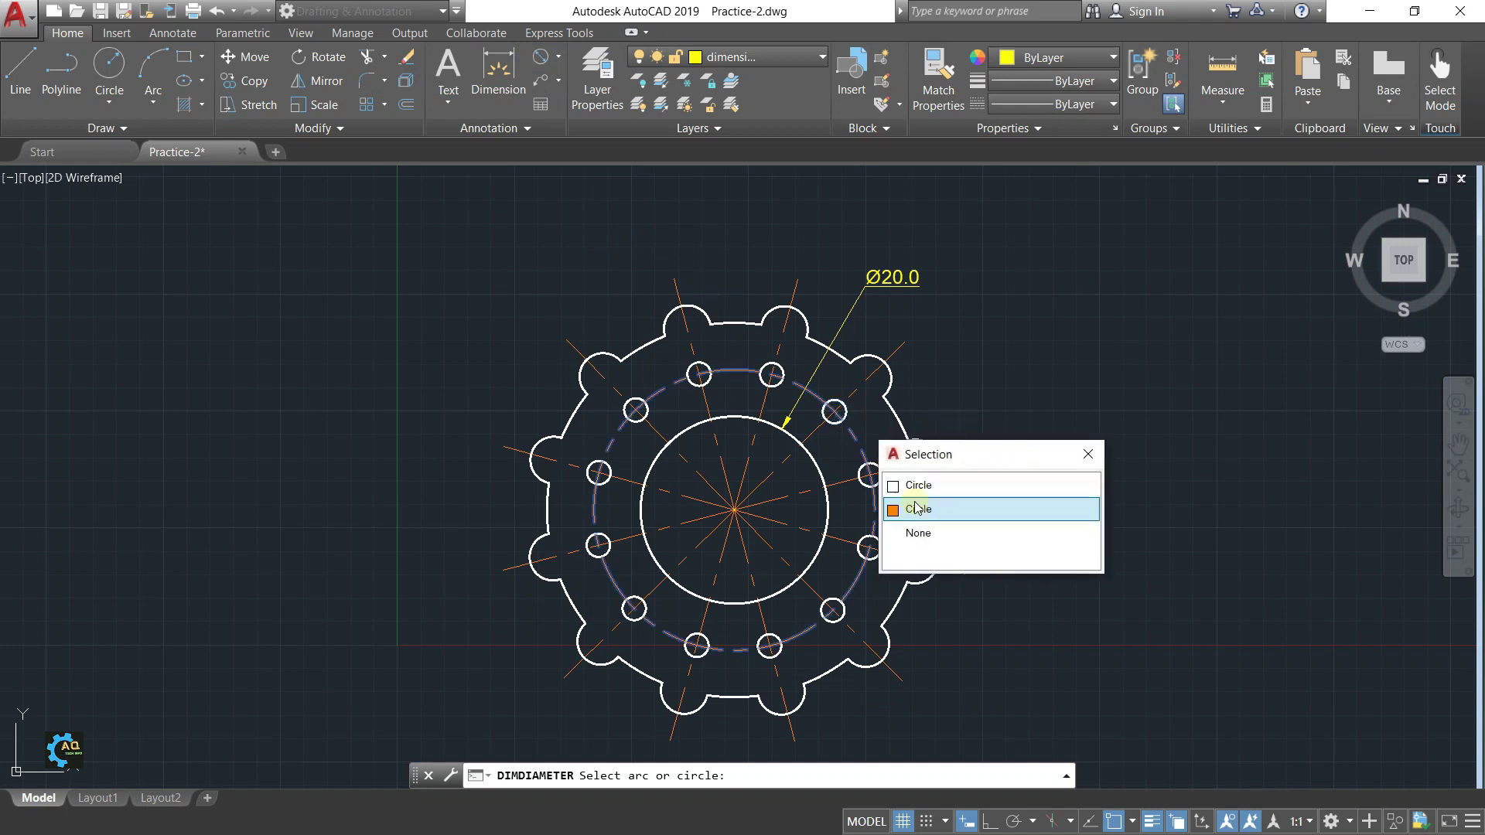
left_click(1088, 454)
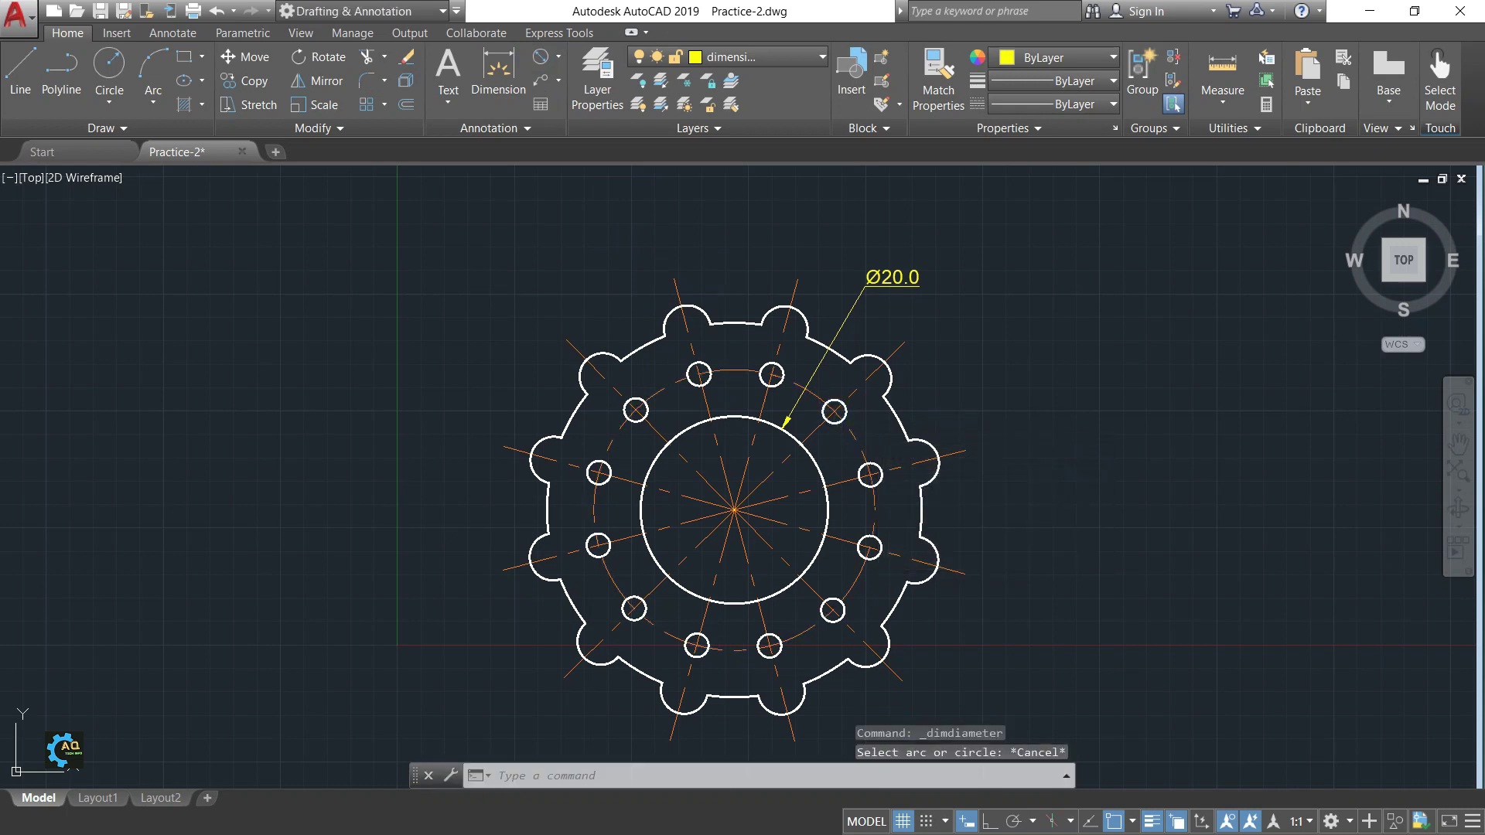
key("F10")
key("alt")
key("Escape")
key("Return")
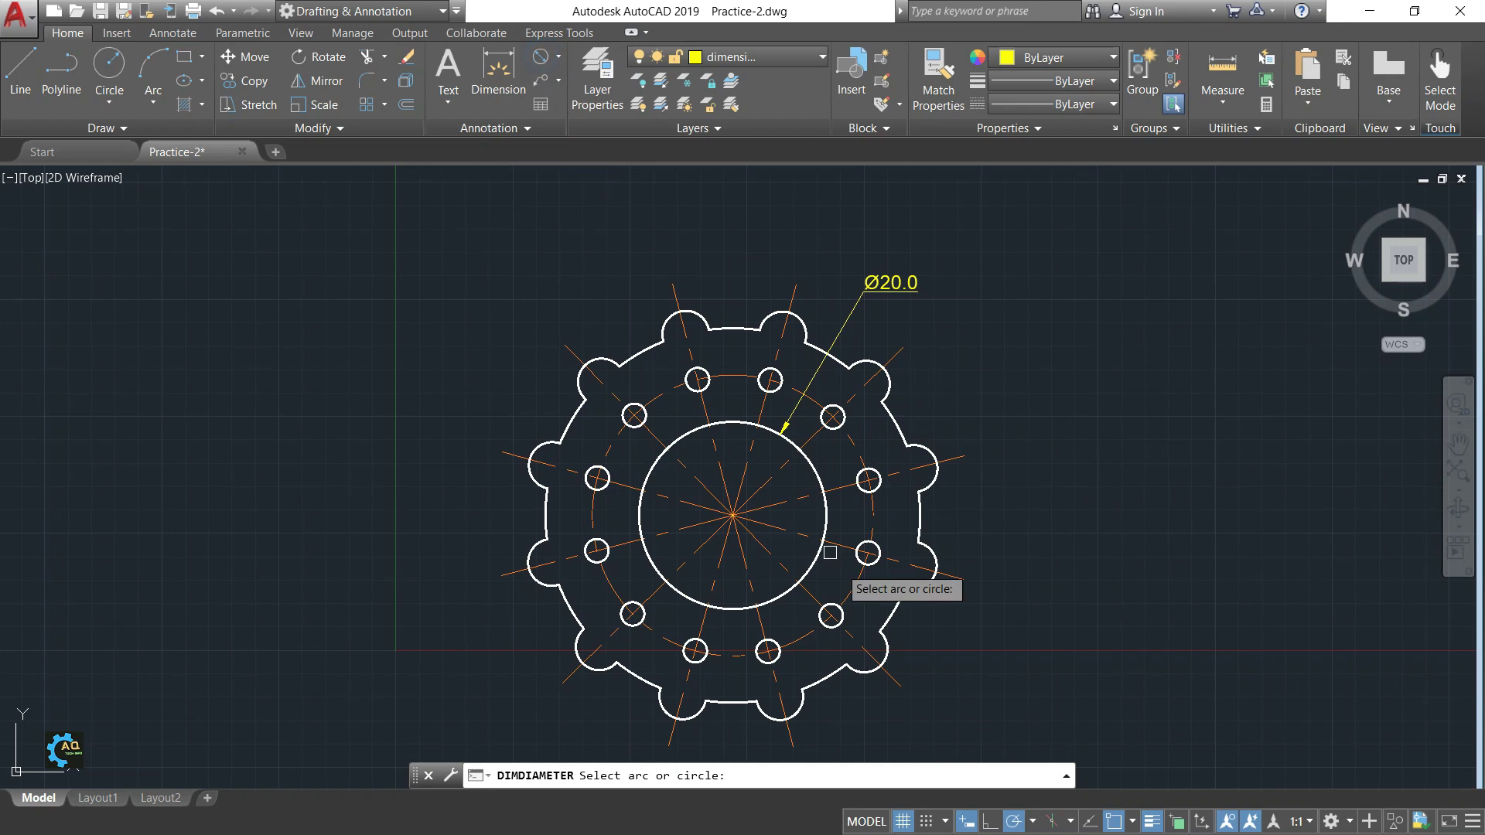
left_click(832, 418)
scroll(914, 406, "up", 2)
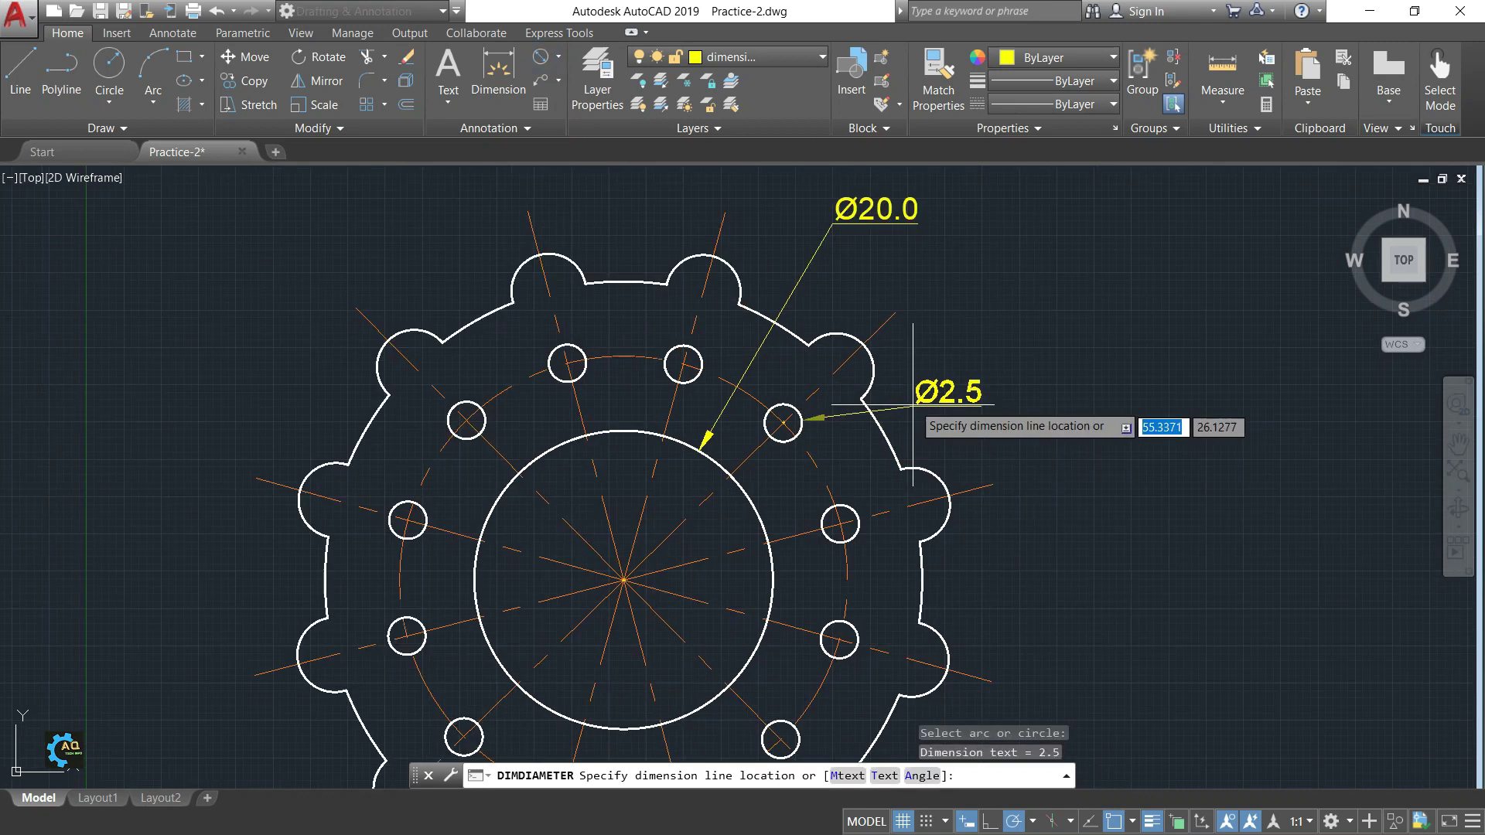
left_click(936, 367)
Step: Select the Ø2.5 dimension for text editing
middle_click_drag(703, 366, 758, 308)
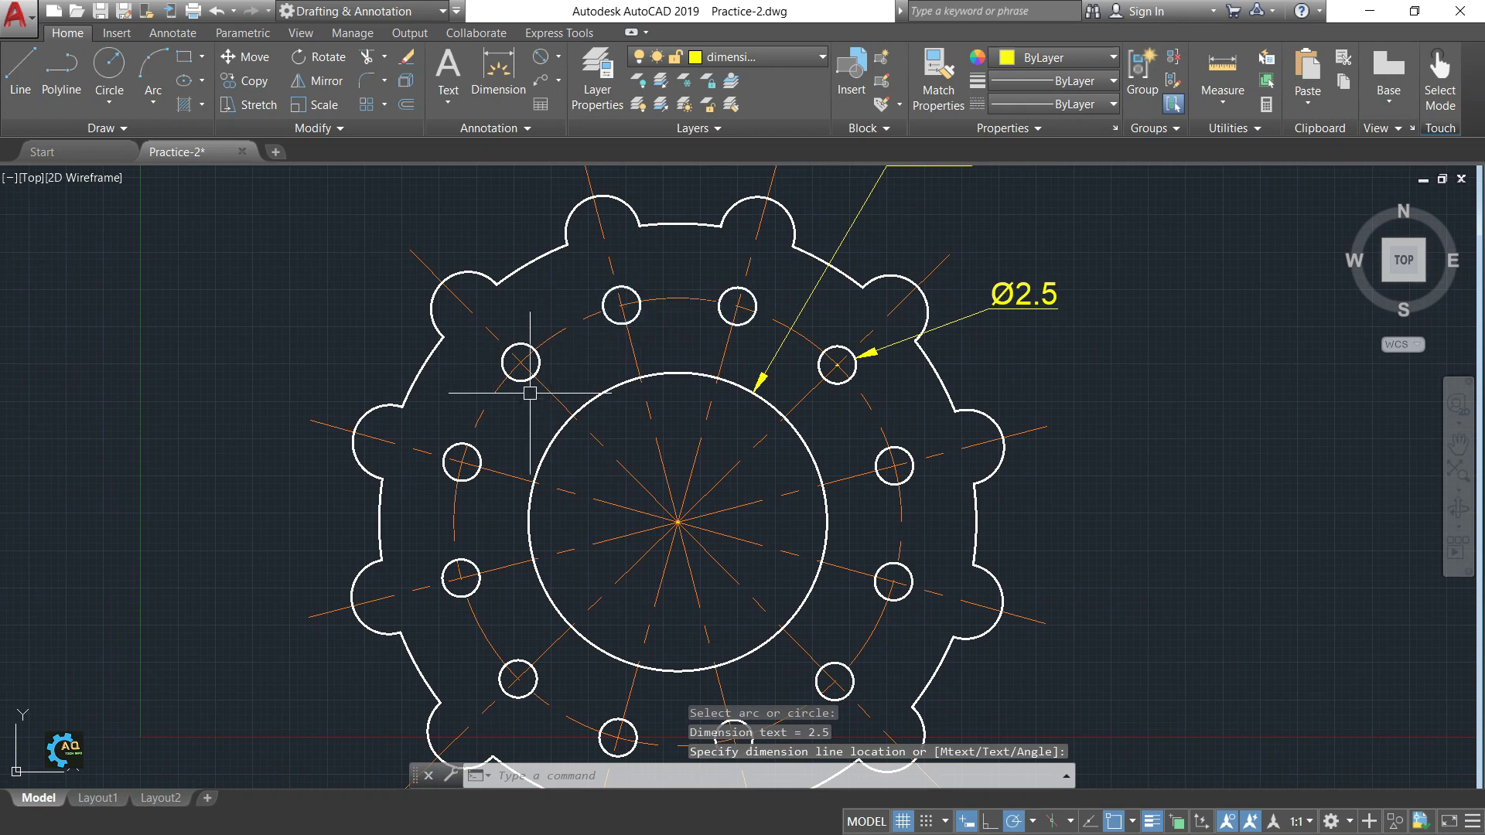
middle_click_drag(461, 578, 479, 500)
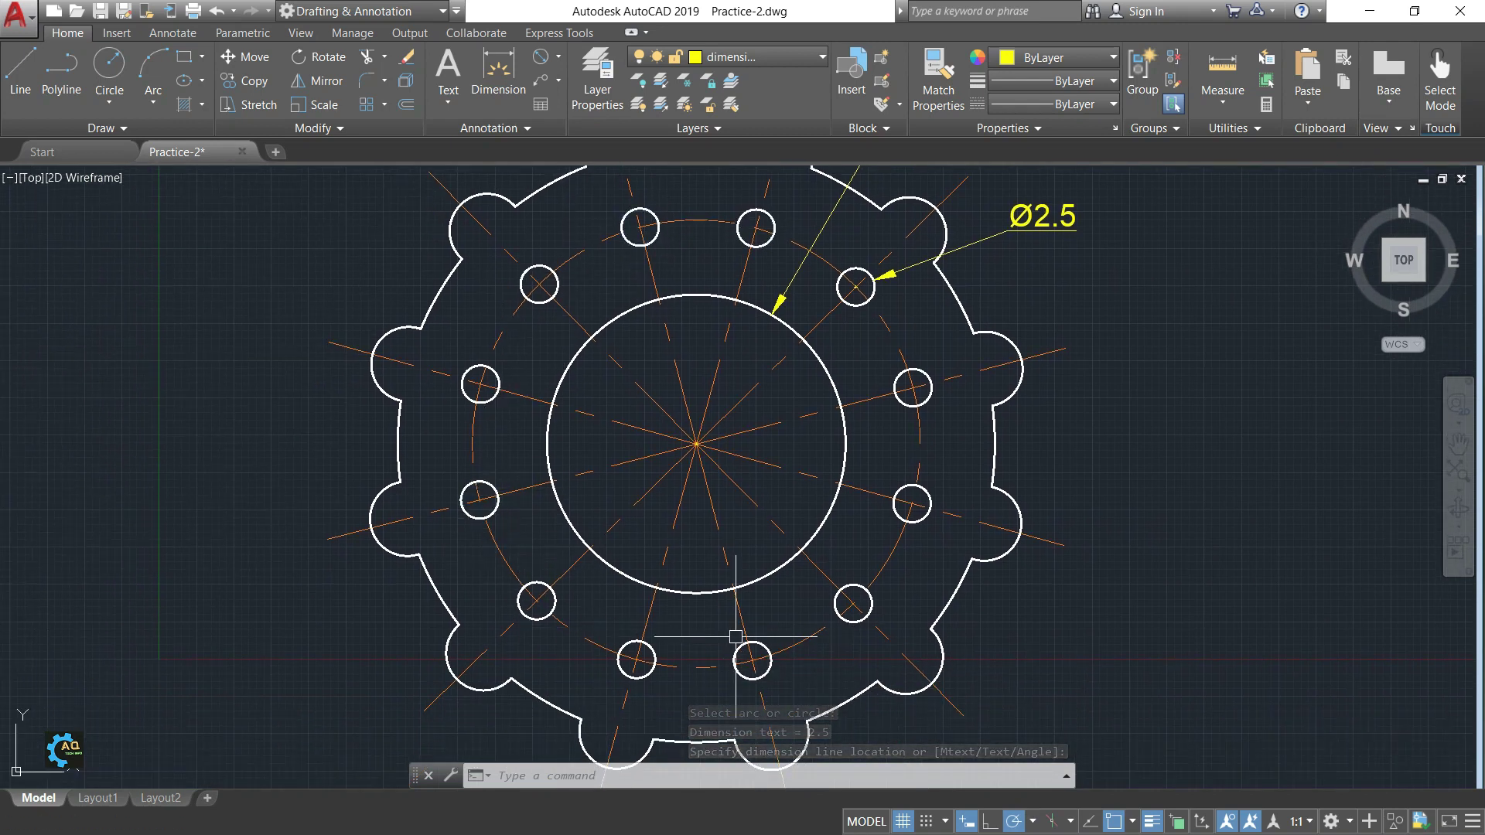
scroll(889, 464, "up", 2)
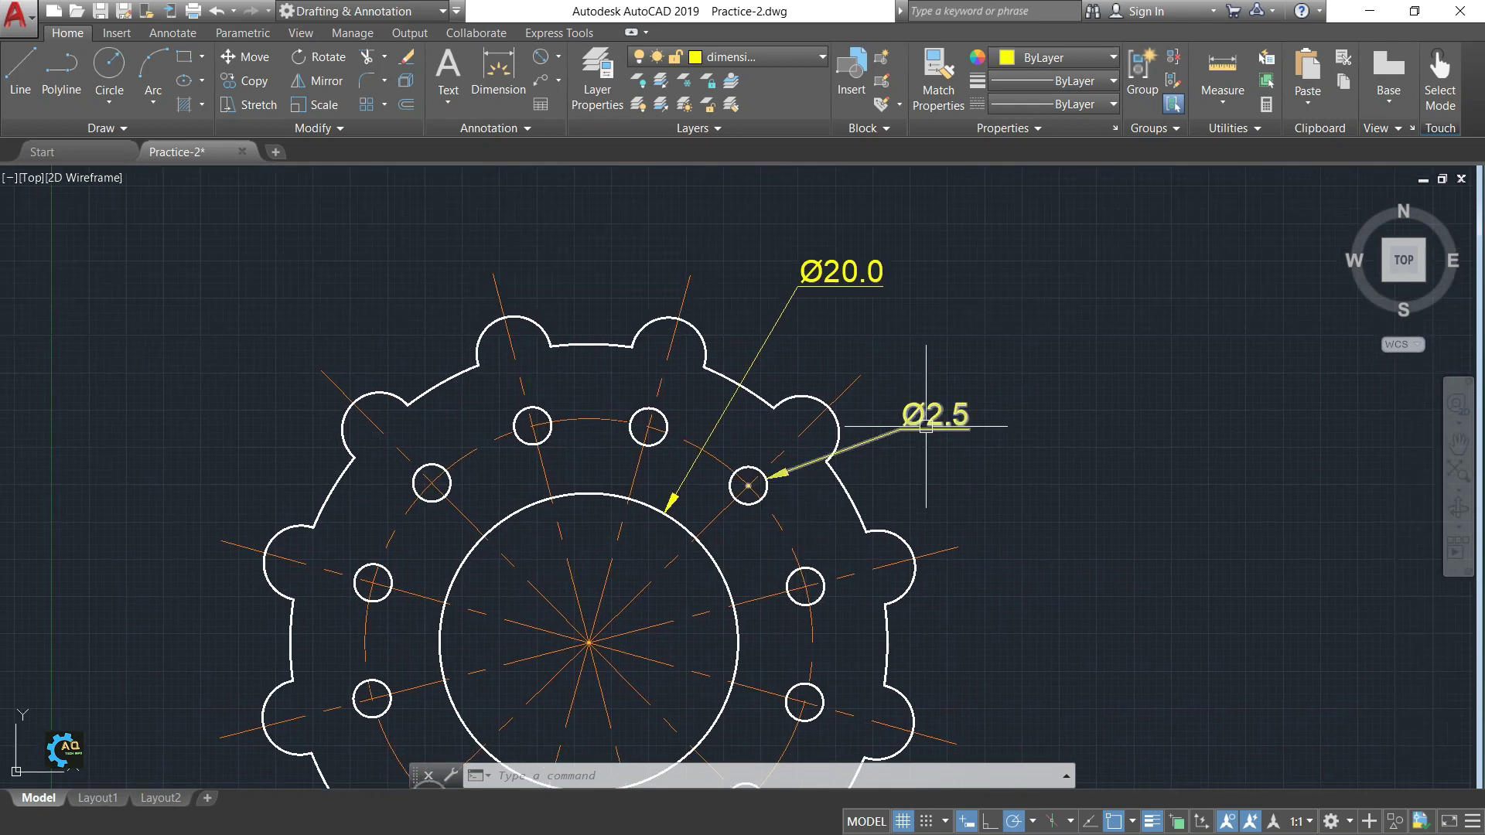
scroll(924, 405, "up", 2)
left_click(934, 403)
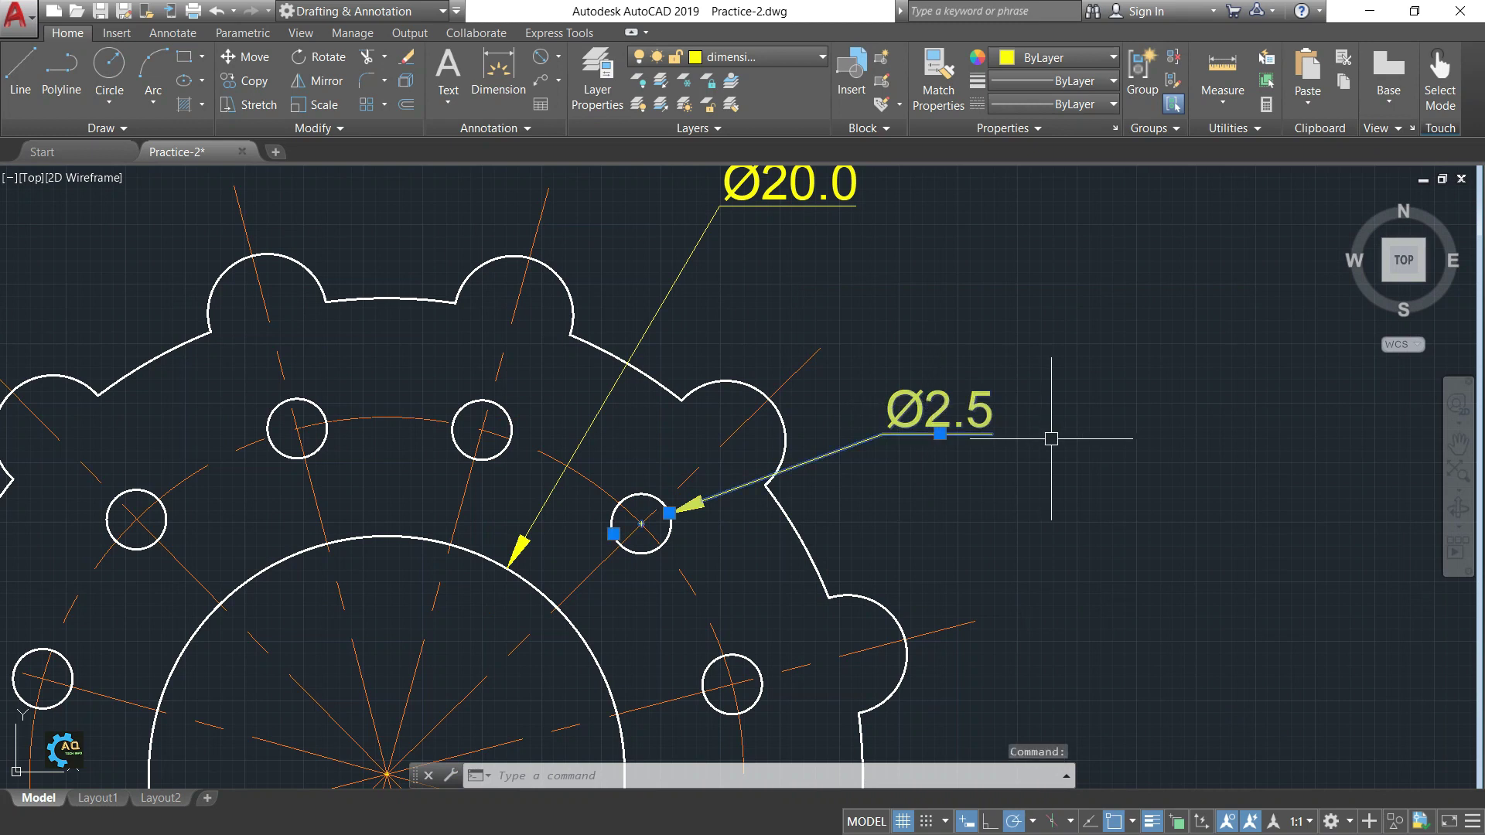
type("ED")
key("Return")
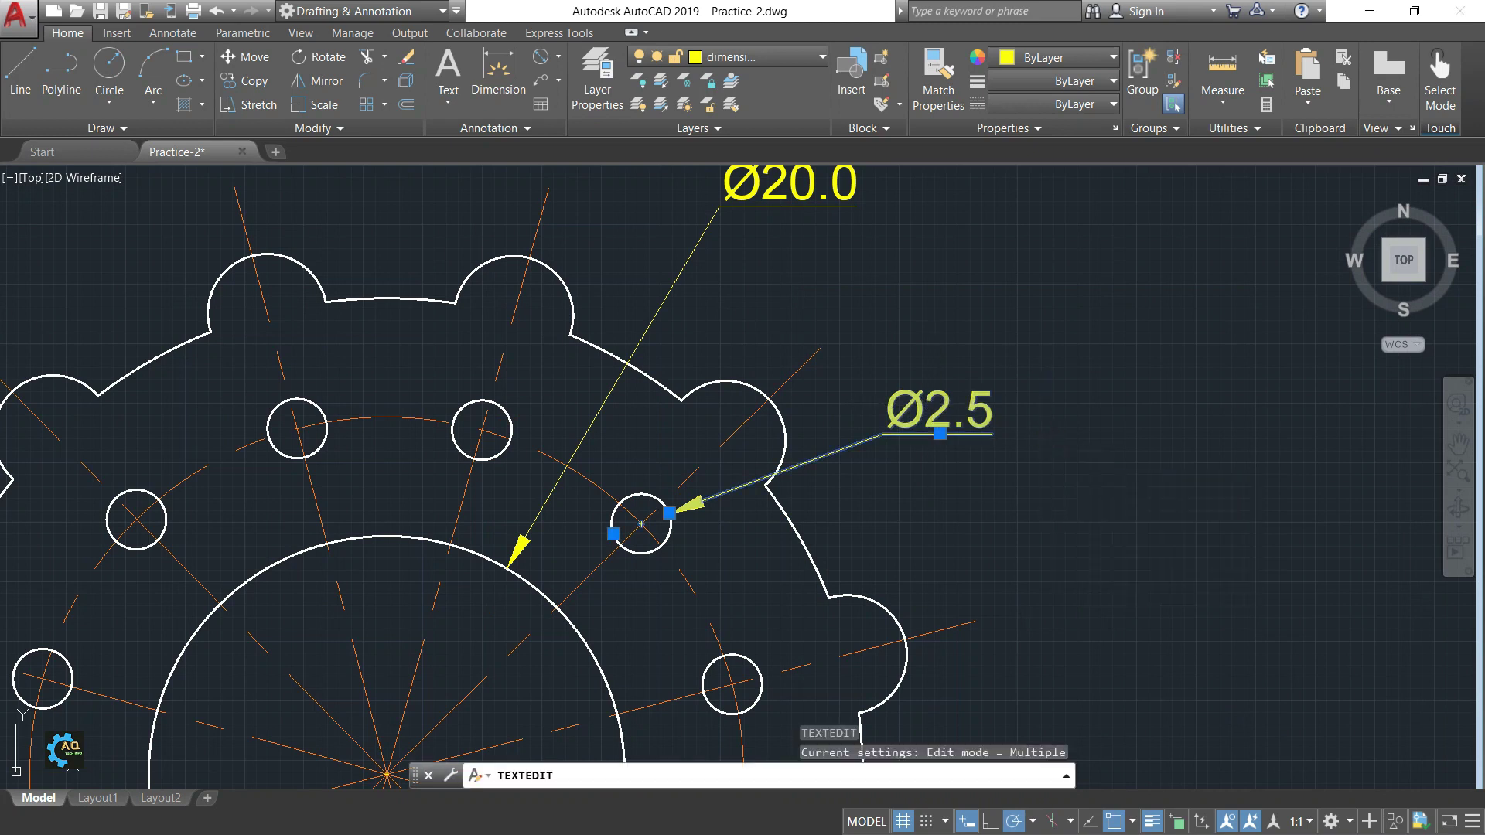
Step: Prefix the Ø2.5 dimension text with '12 x Holes'
left_click(909, 433)
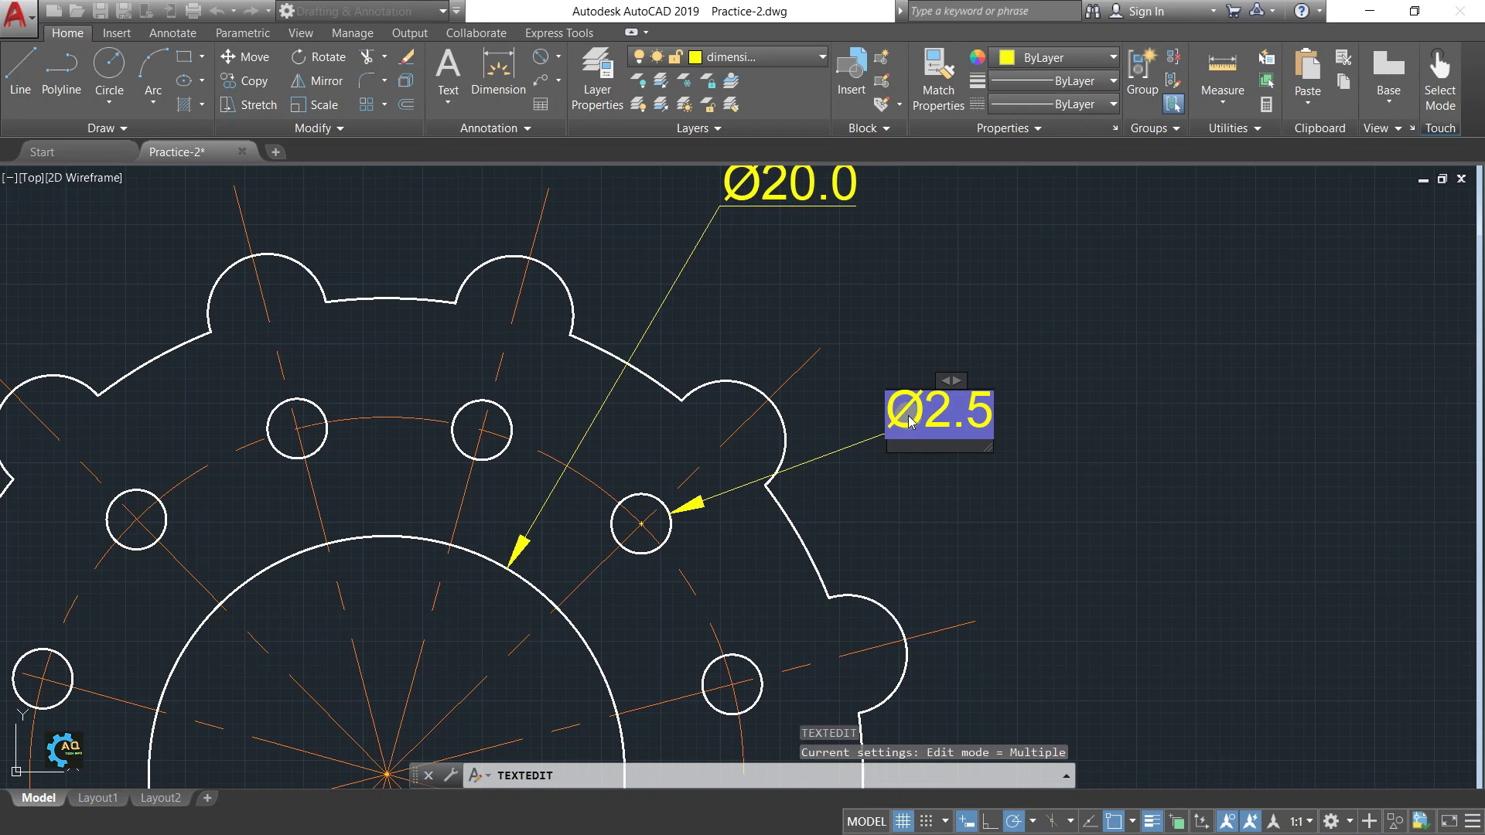
type("12")
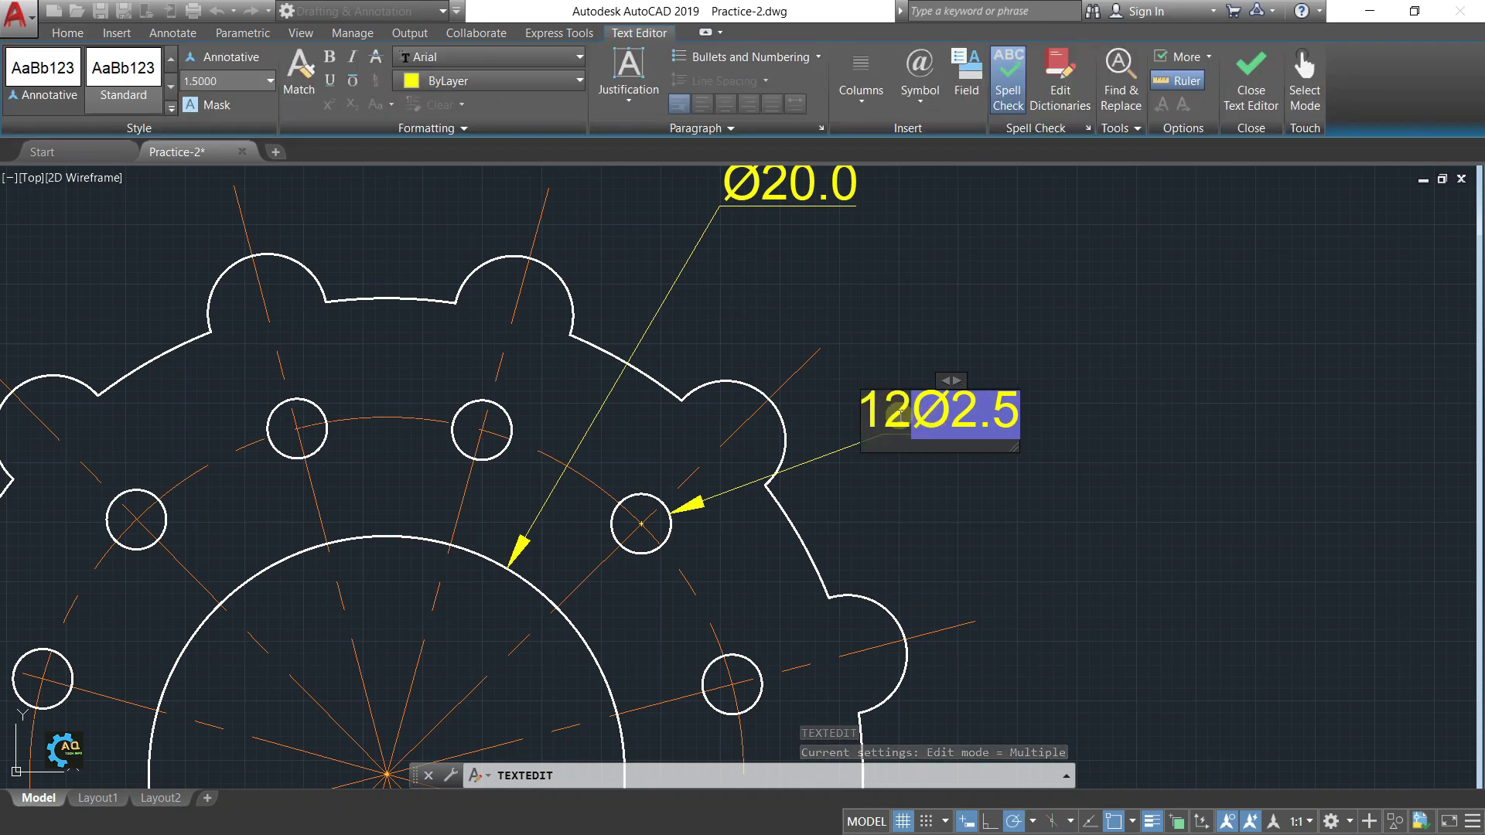
type(" x Holes")
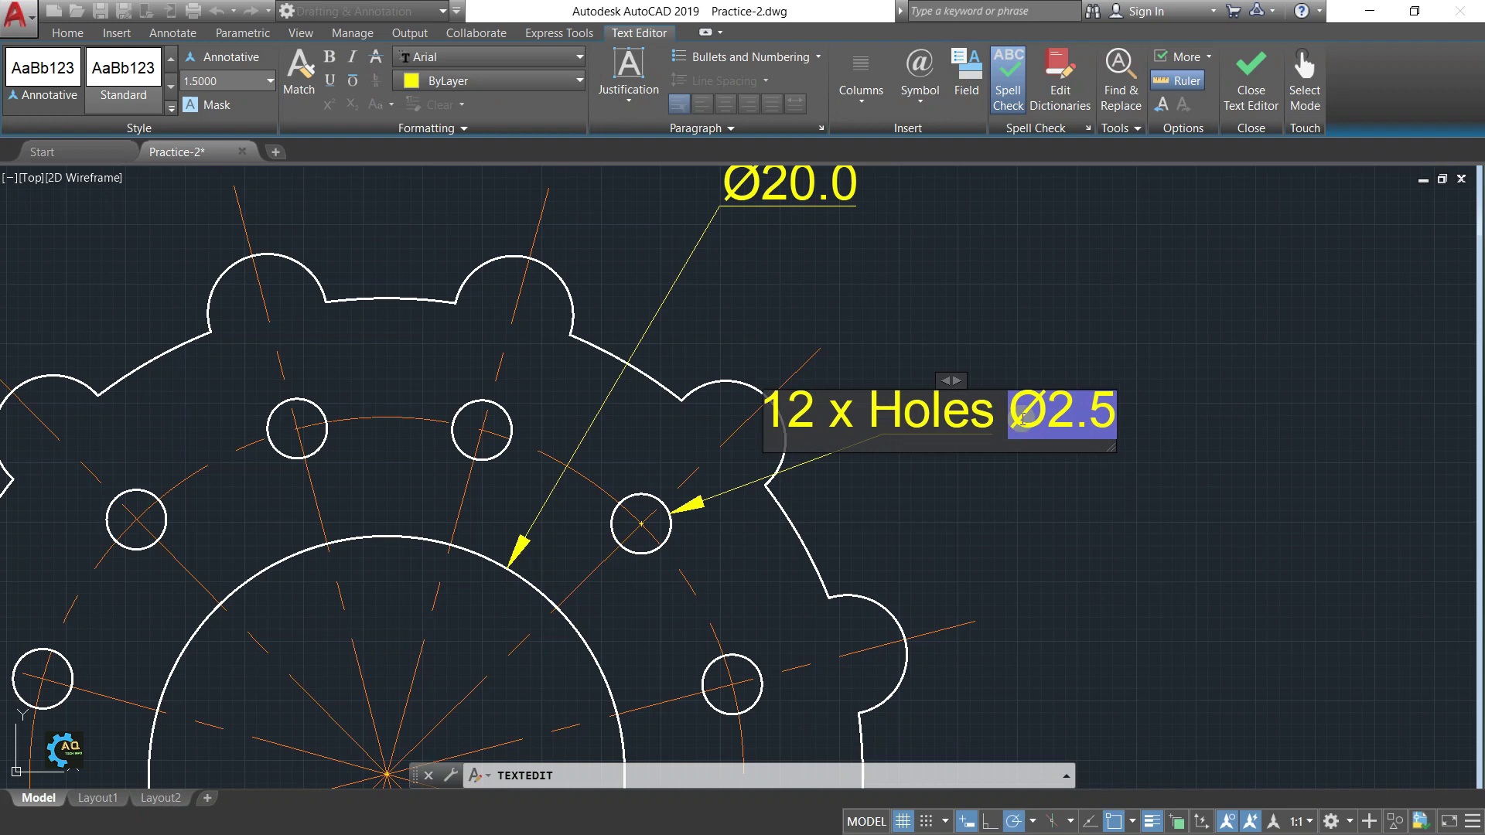
left_click(1251, 78)
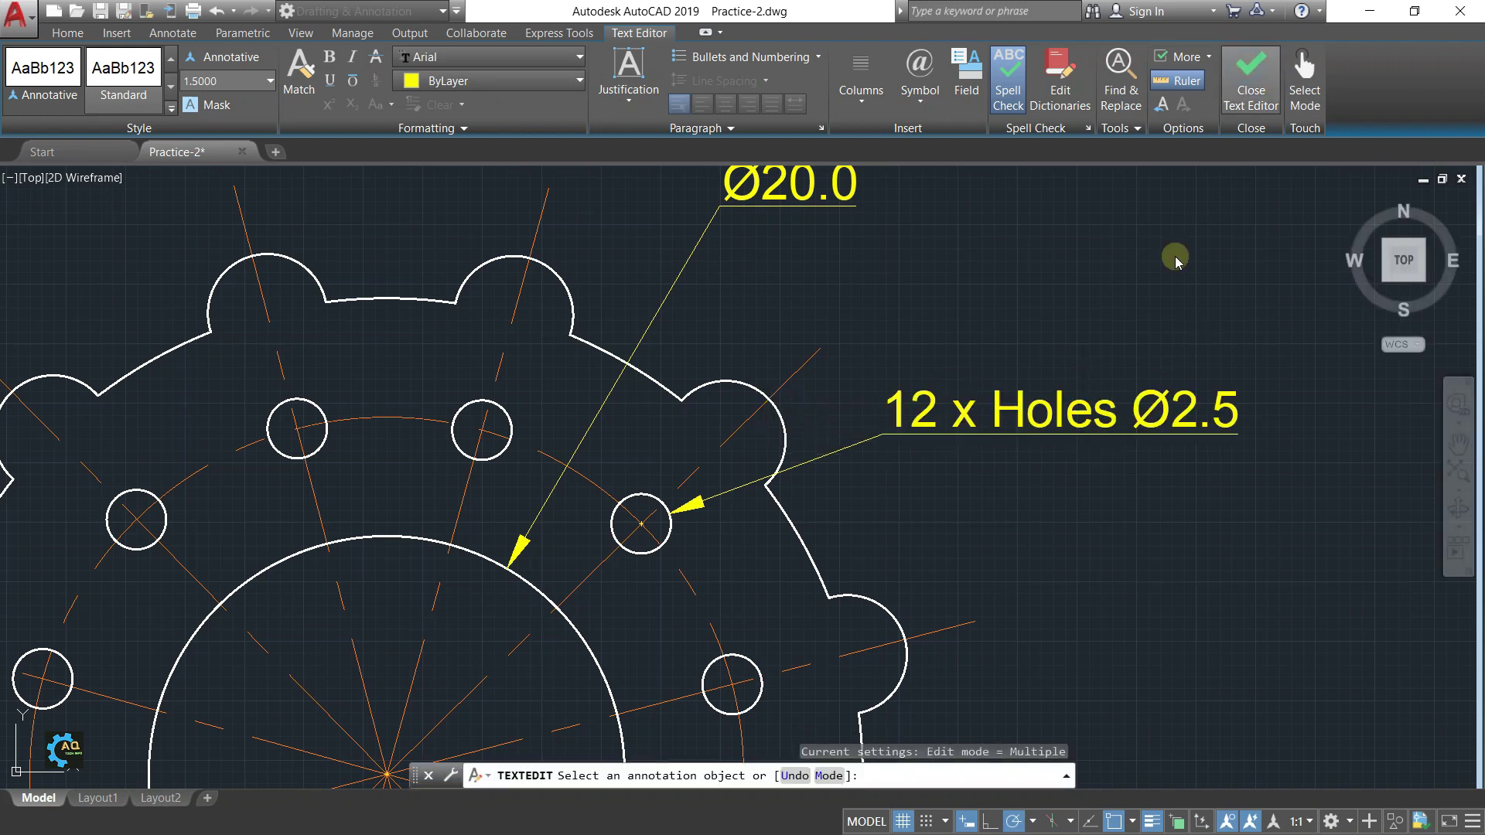
middle_click_drag(1044, 498, 1081, 433)
scroll(1081, 432, "down", 2)
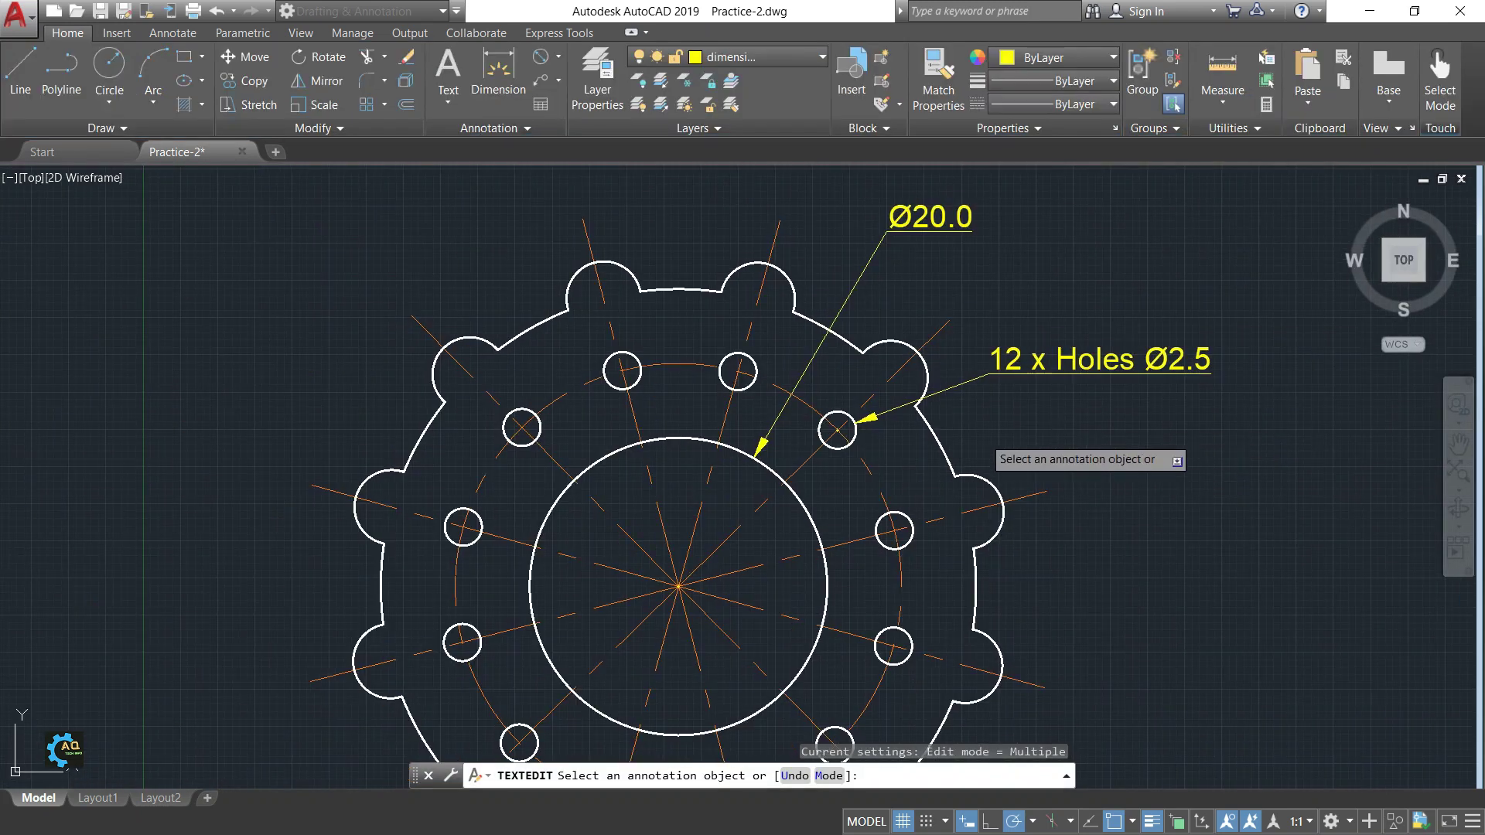
key("Escape")
Step: Pan the view to recentre the flange drawing
scroll(865, 438, "down", 2)
middle_click_drag(865, 438, 908, 323)
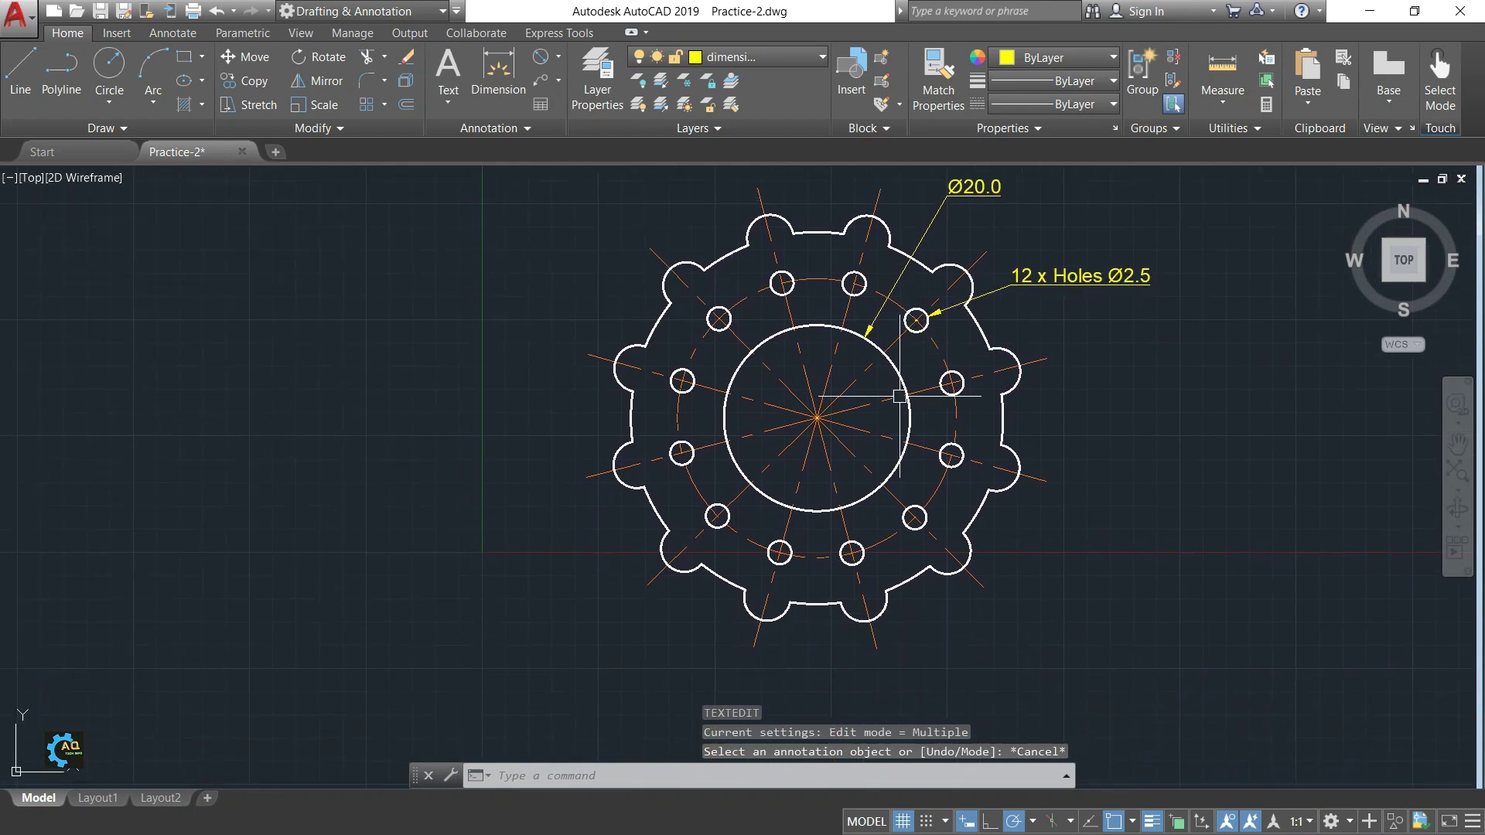
middle_click_drag(695, 275, 673, 304)
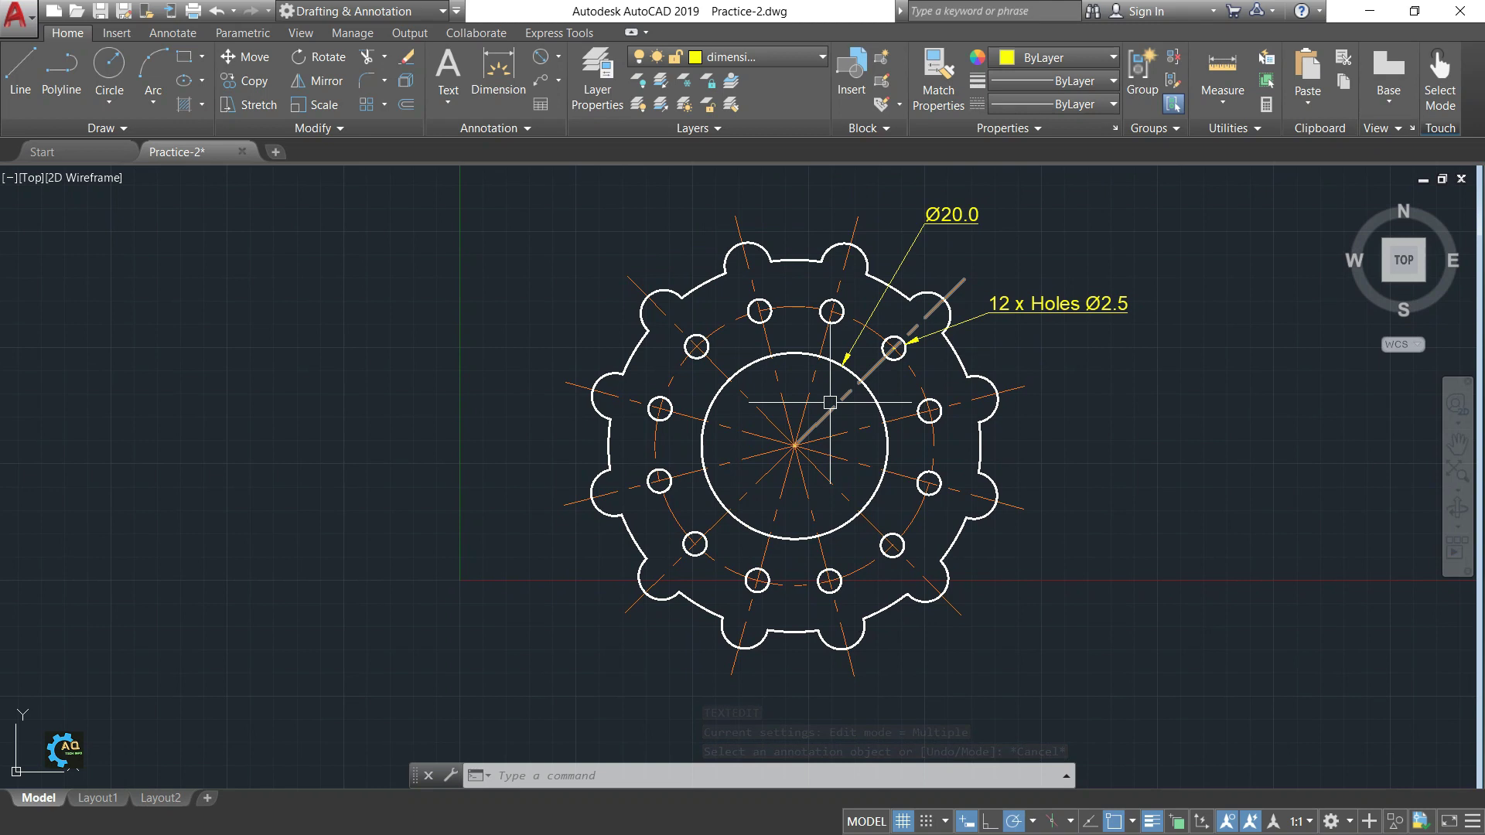
middle_click_drag(833, 406, 838, 452)
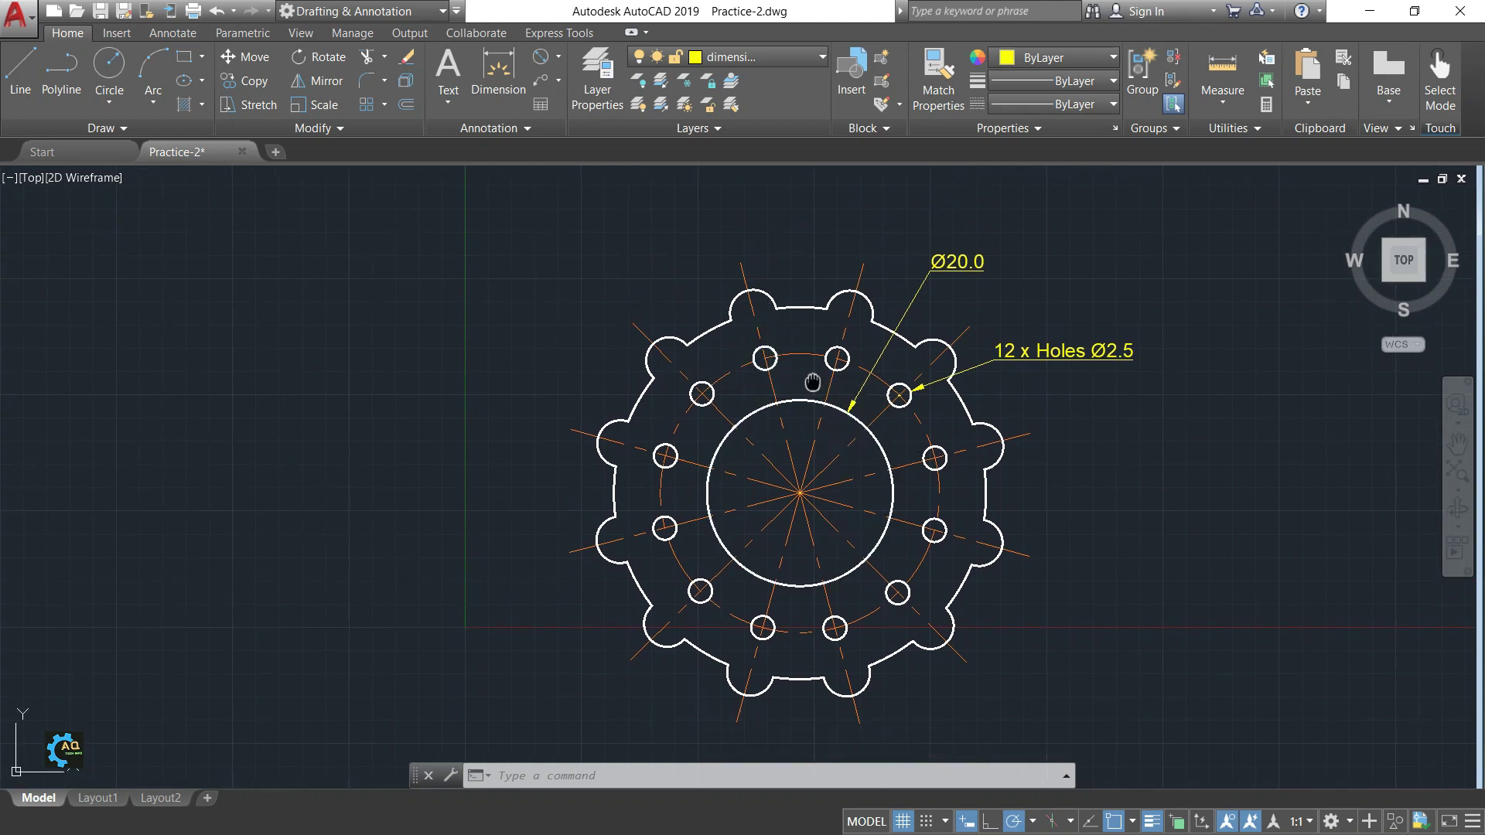
middle_click_drag(812, 381, 808, 392)
middle_click_drag(828, 452, 854, 424)
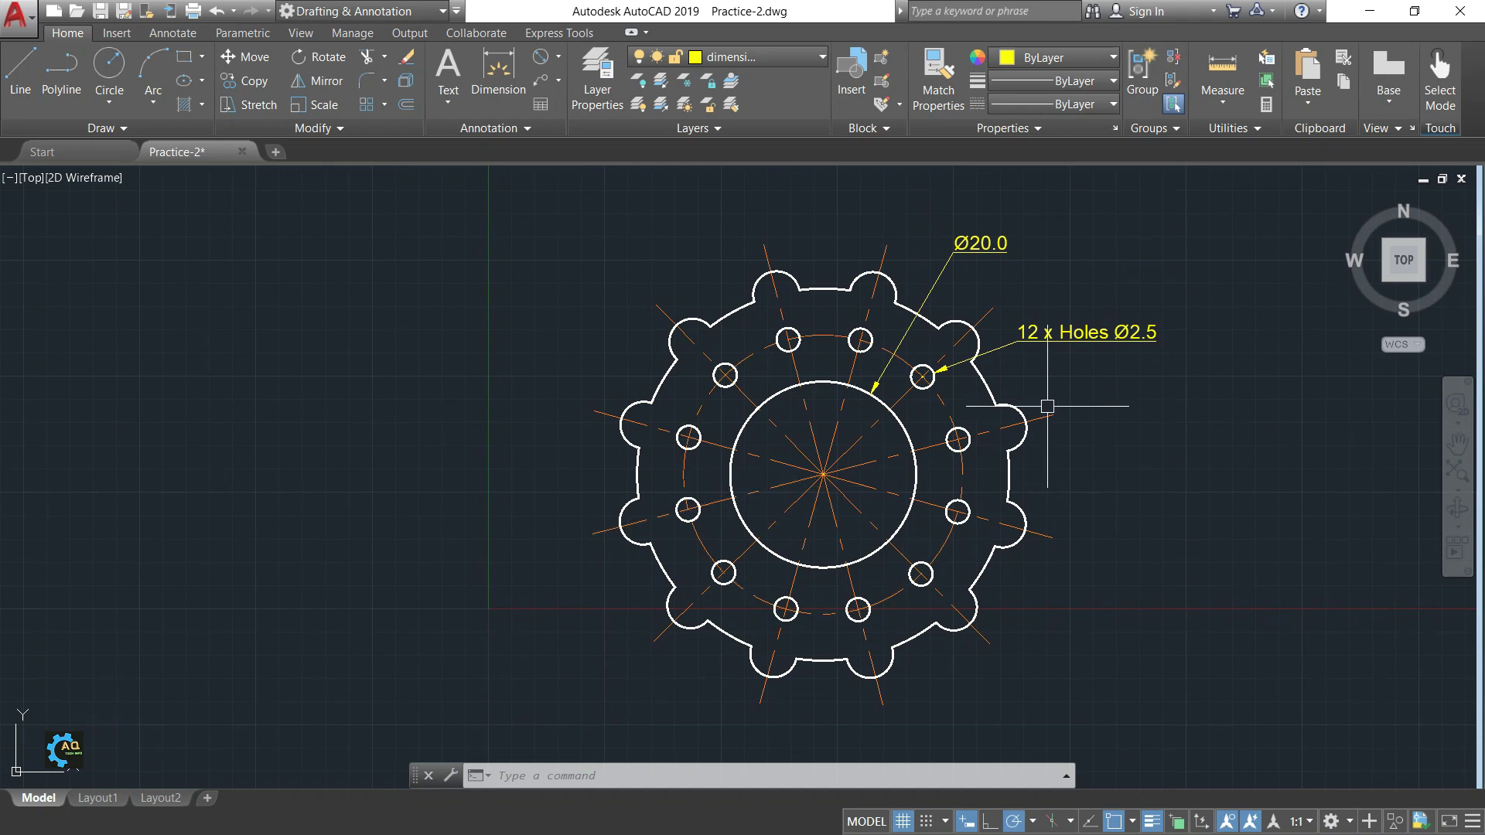
middle_click_drag(1046, 404, 1033, 428)
middle_click_drag(989, 358, 985, 339)
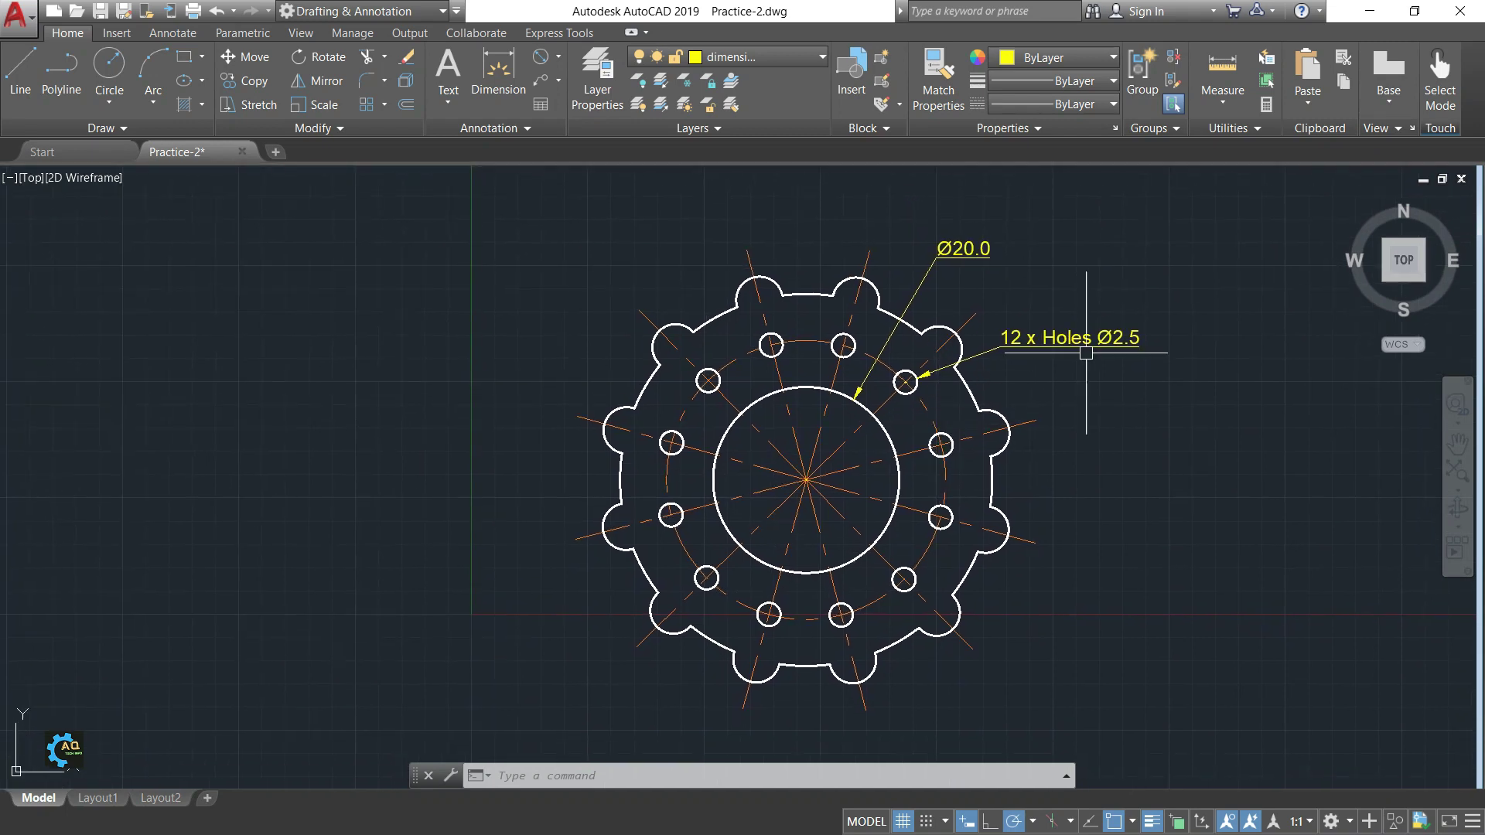
middle_click_drag(1139, 336, 1141, 360)
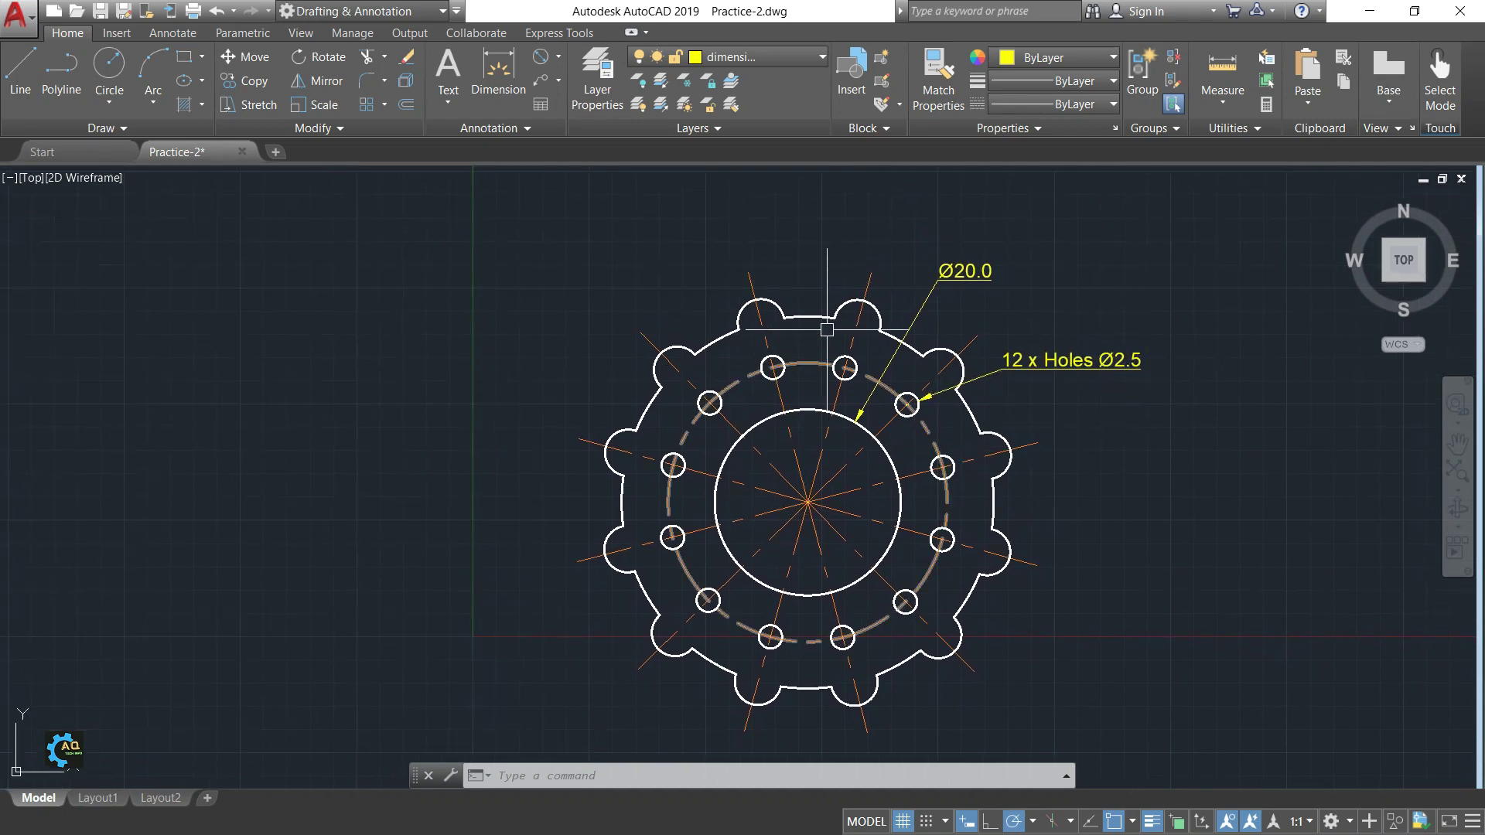
Step: Dimension the flange's outer circle as Ø40.0, placed above the flange
left_click(545, 60)
left_click(856, 422)
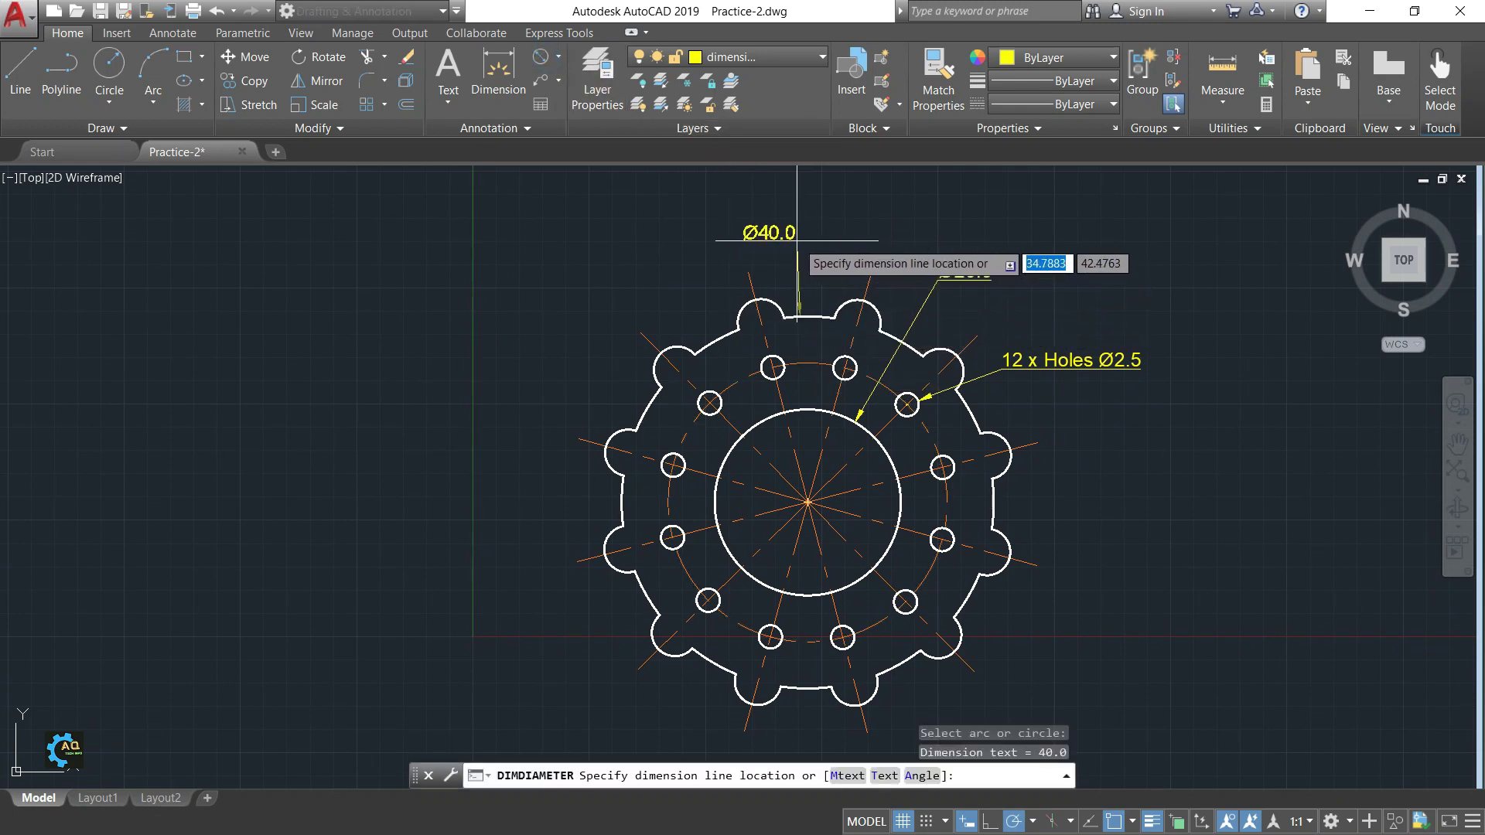
left_click(796, 238)
middle_click_drag(796, 238, 794, 246)
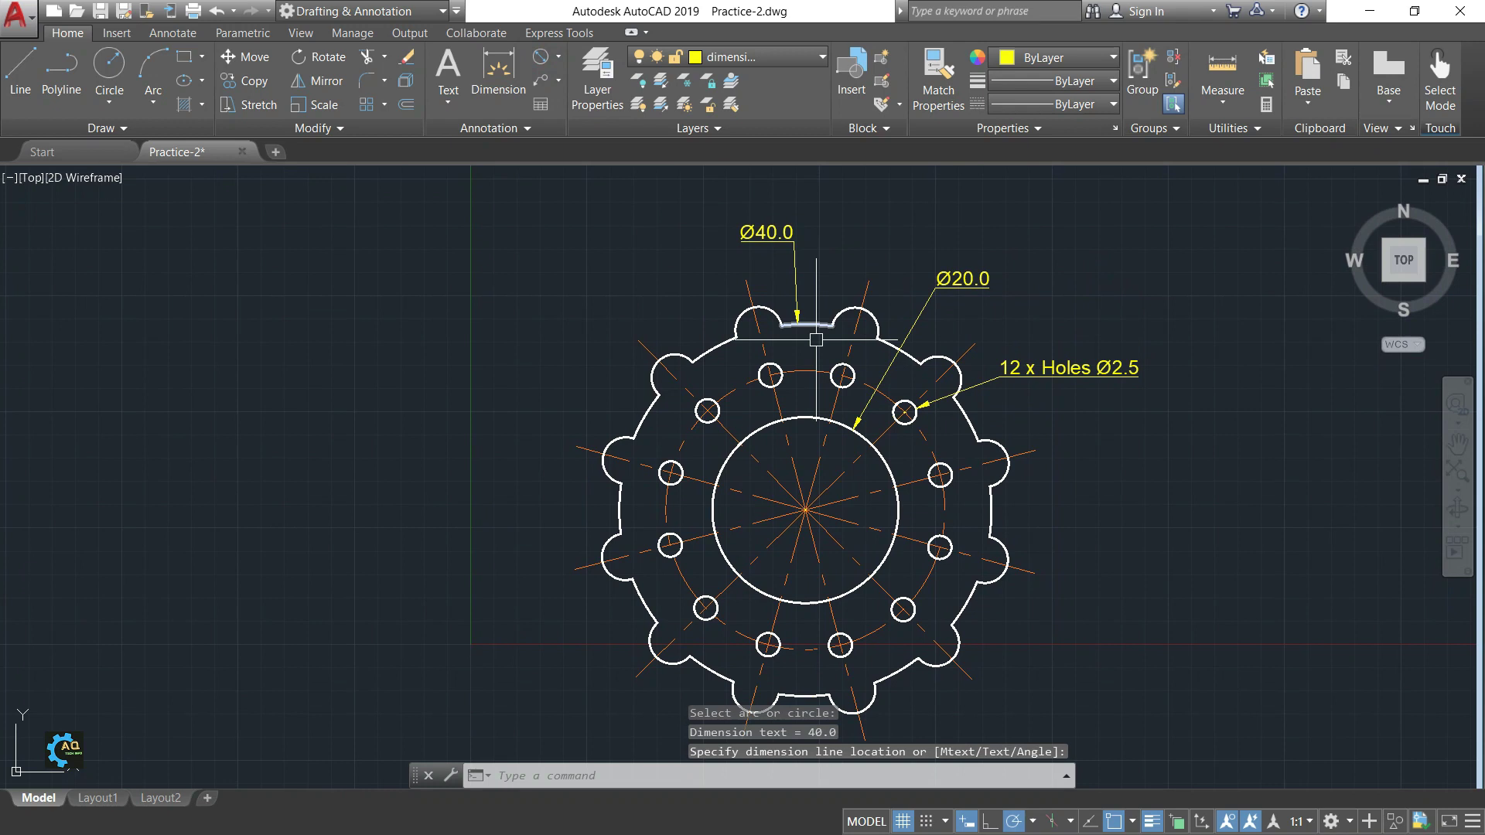
Step: Add an R2.5 radius dimension to the top-left lobe, label above-left
left_click(557, 56)
left_click(519, 247)
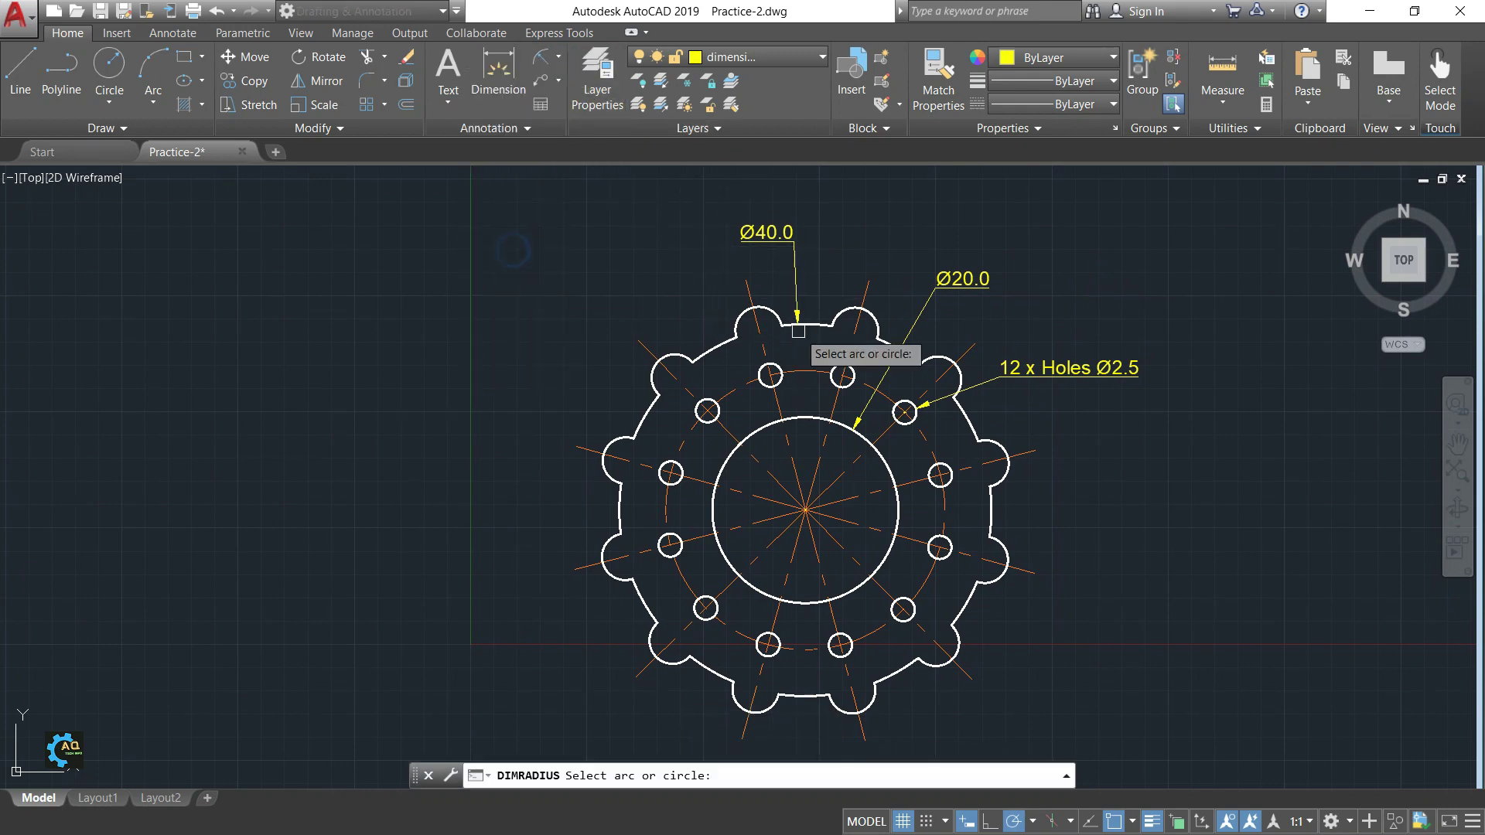
left_click(739, 319)
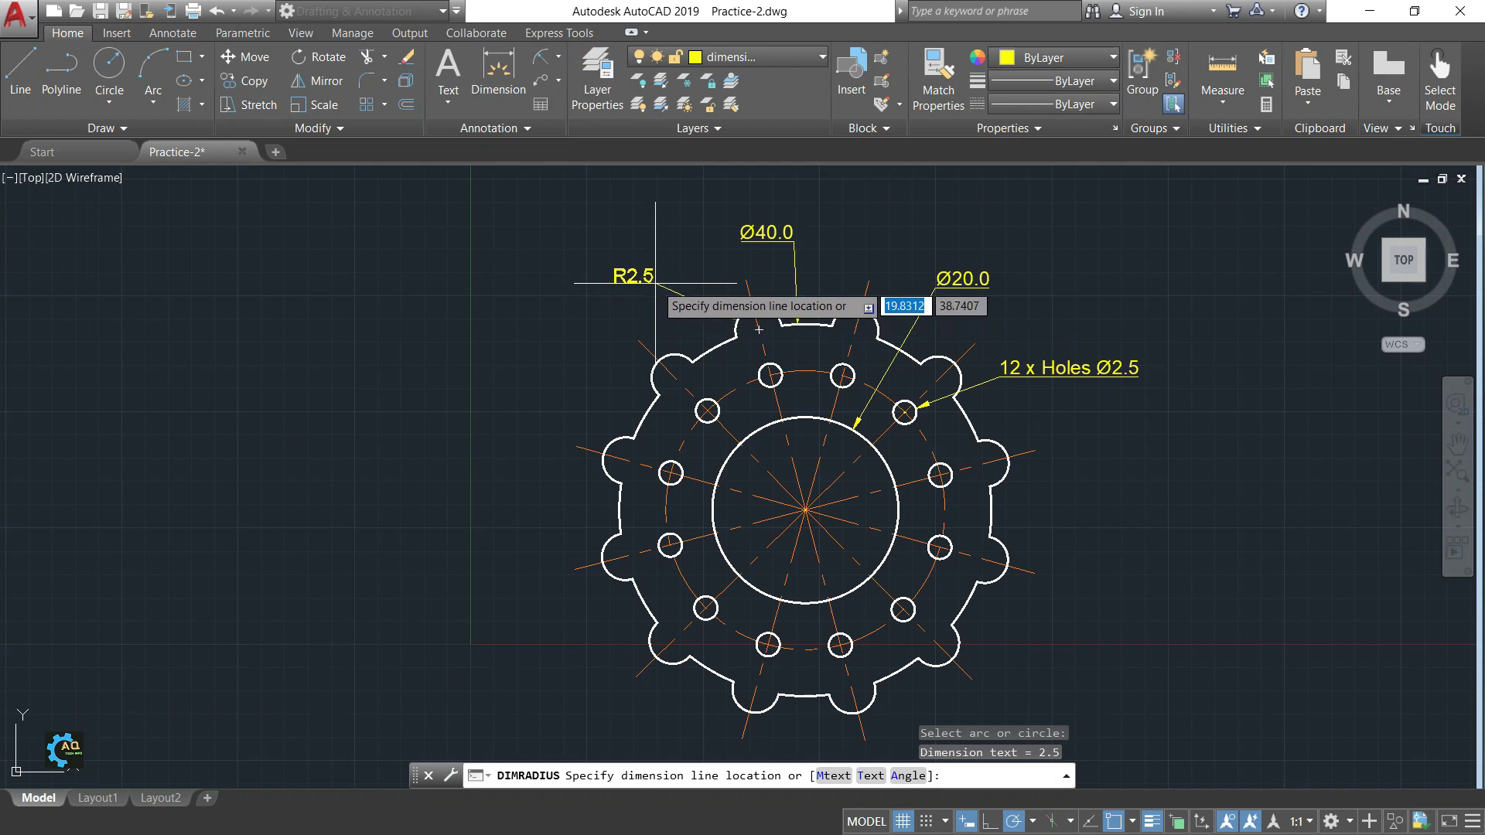
left_click(657, 282)
middle_click_drag(685, 380, 703, 331)
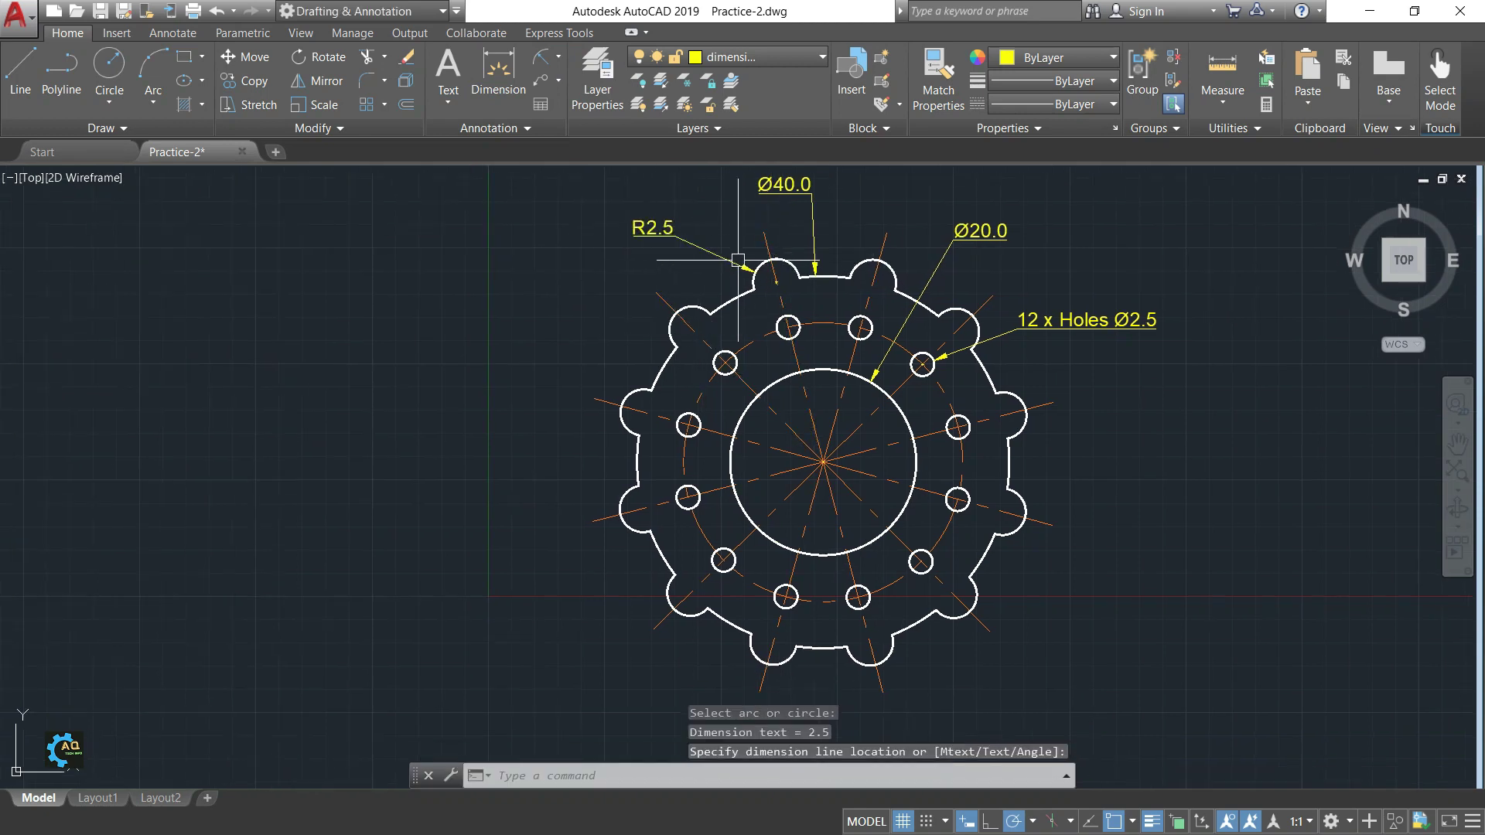
middle_click_drag(1083, 402, 1039, 441)
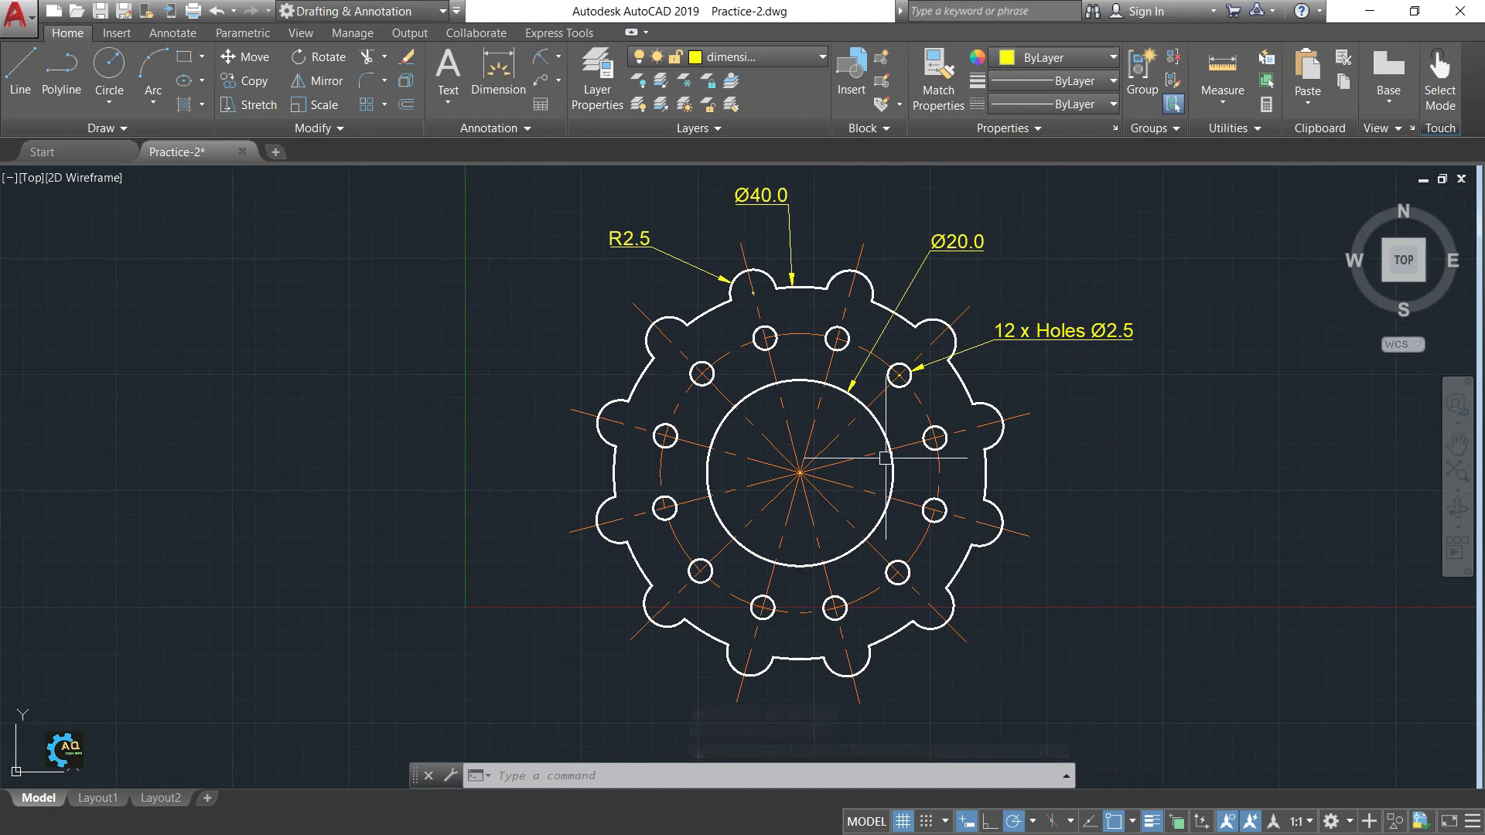
middle_click_drag(868, 462, 867, 464)
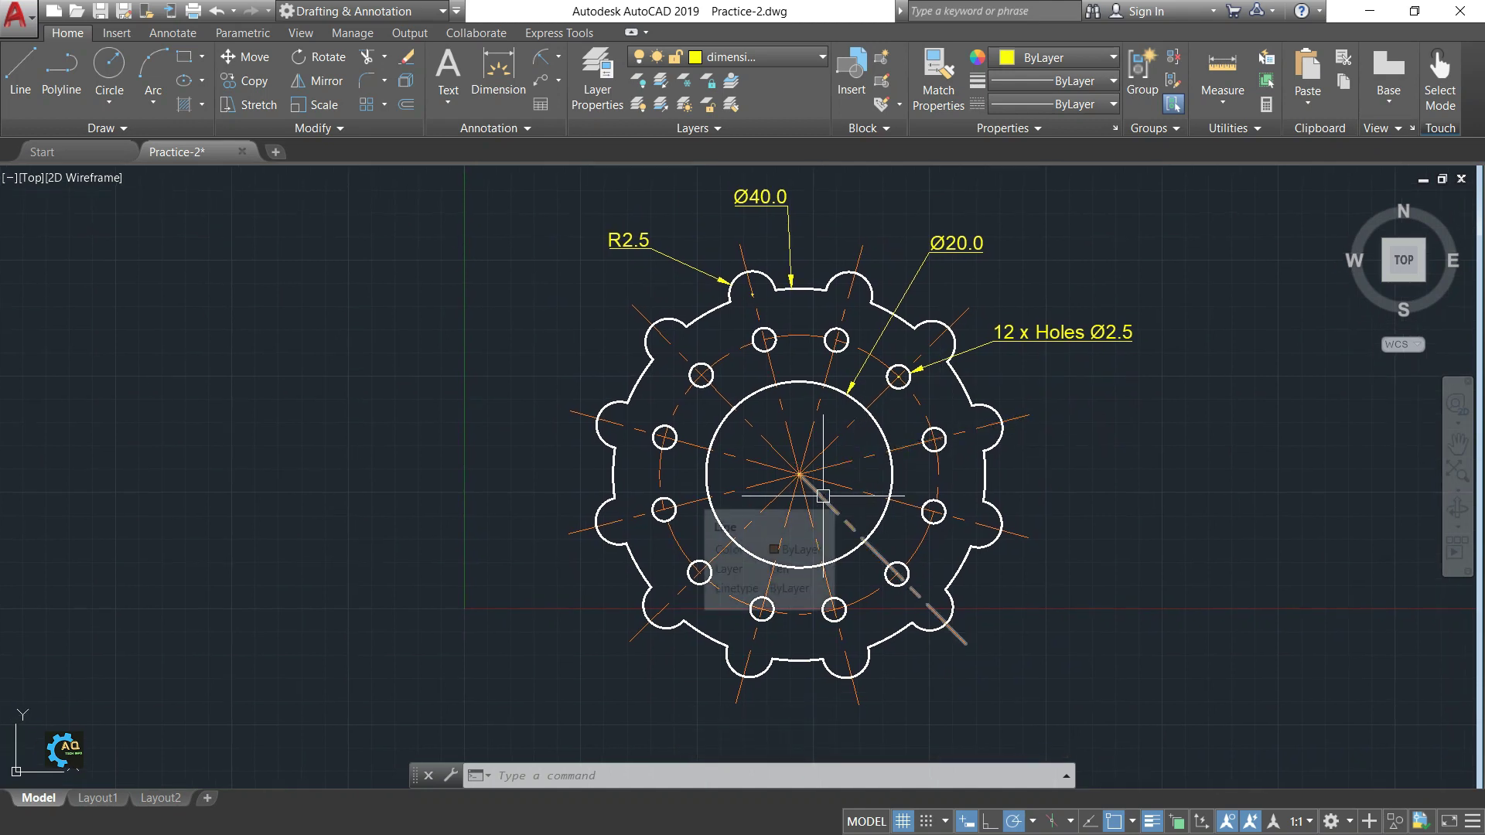
middle_click_drag(1207, 442, 1209, 453)
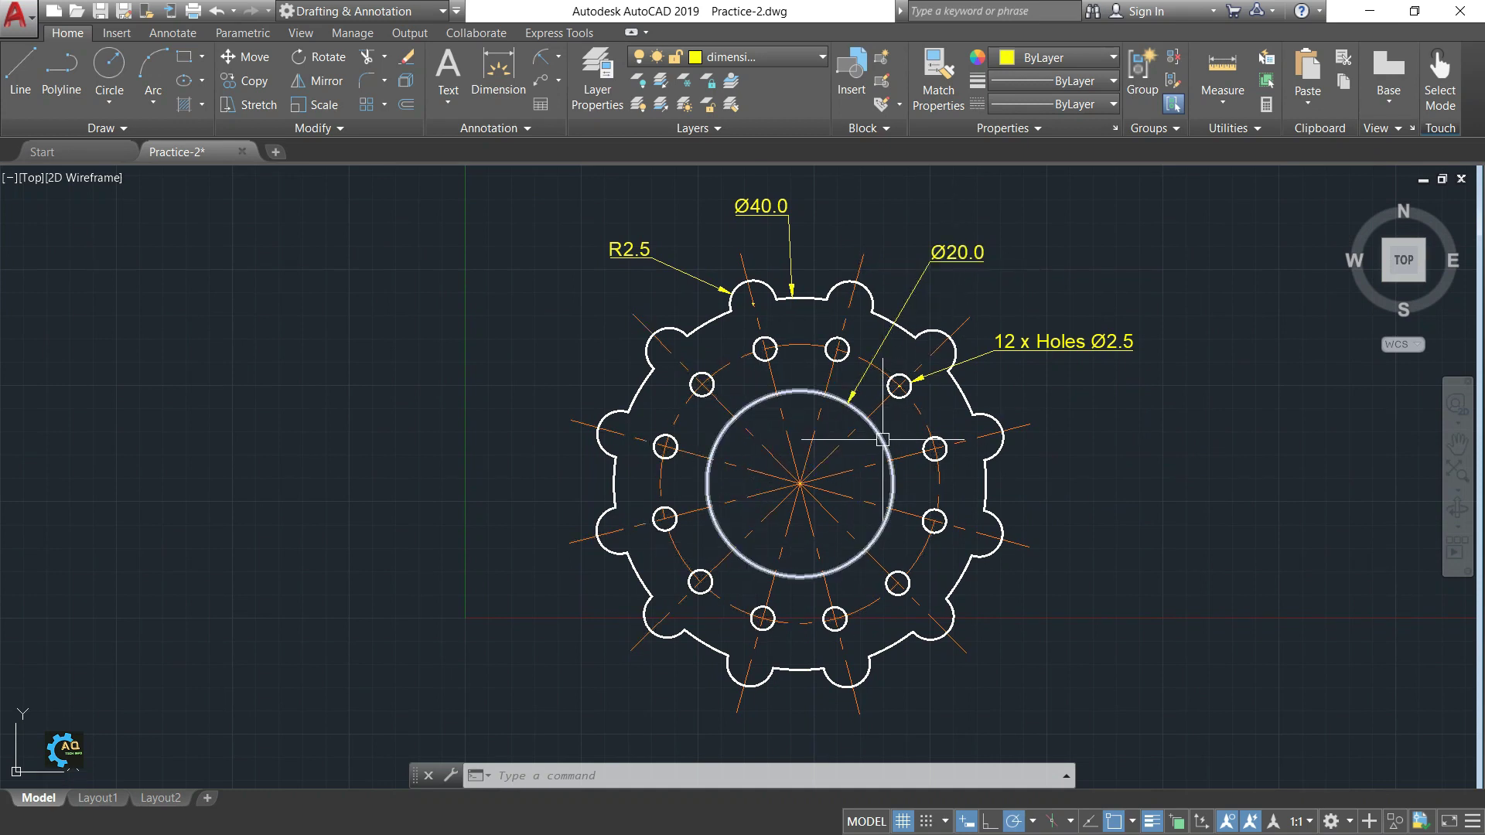
middle_click_drag(643, 155, 642, 159)
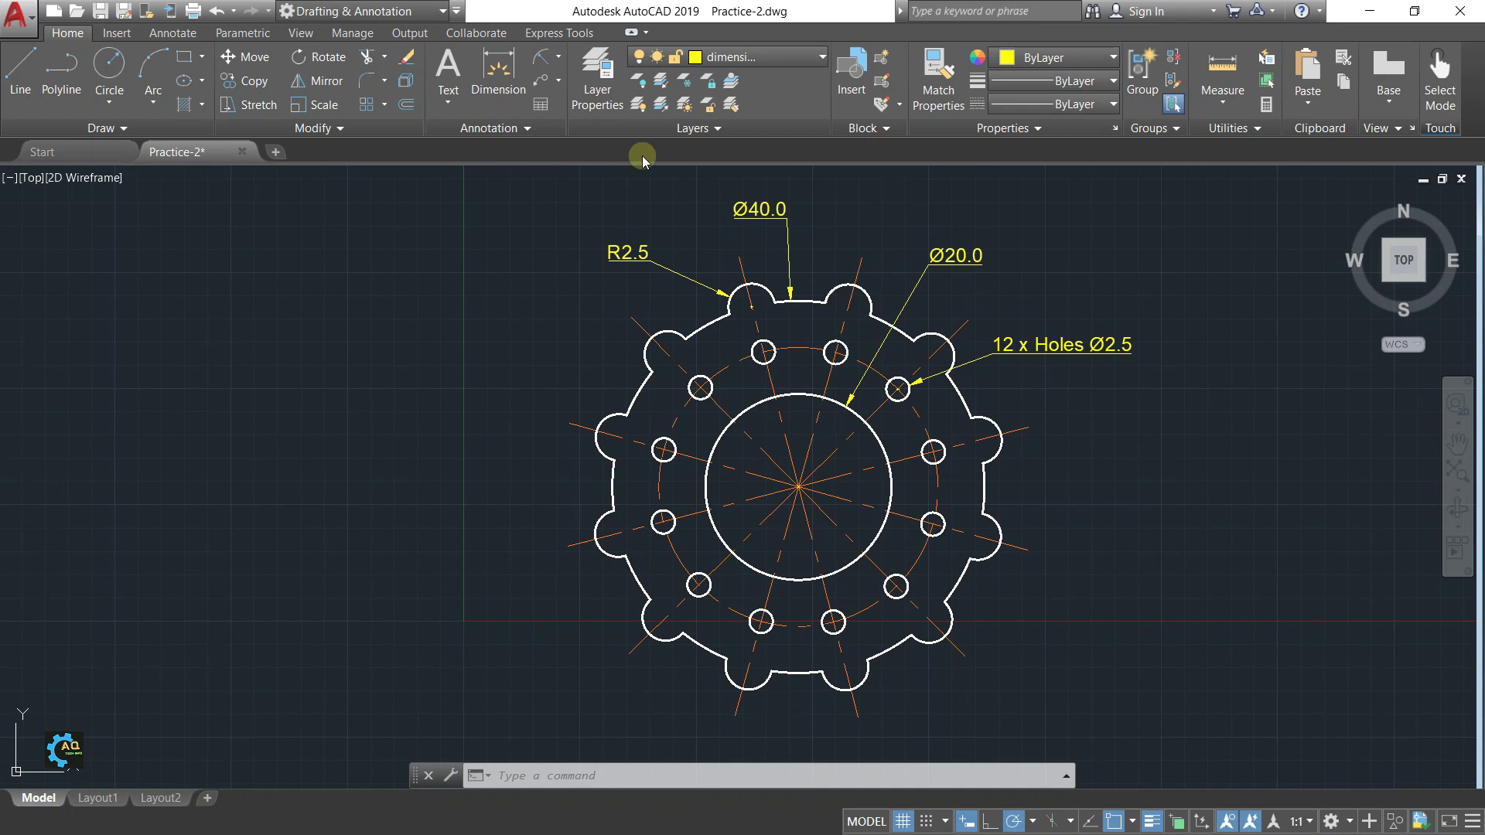
left_click(557, 56)
Step: Dimension the bolt-hole pitch circle as Ø30.0, placed right of the flange
left_click(524, 302)
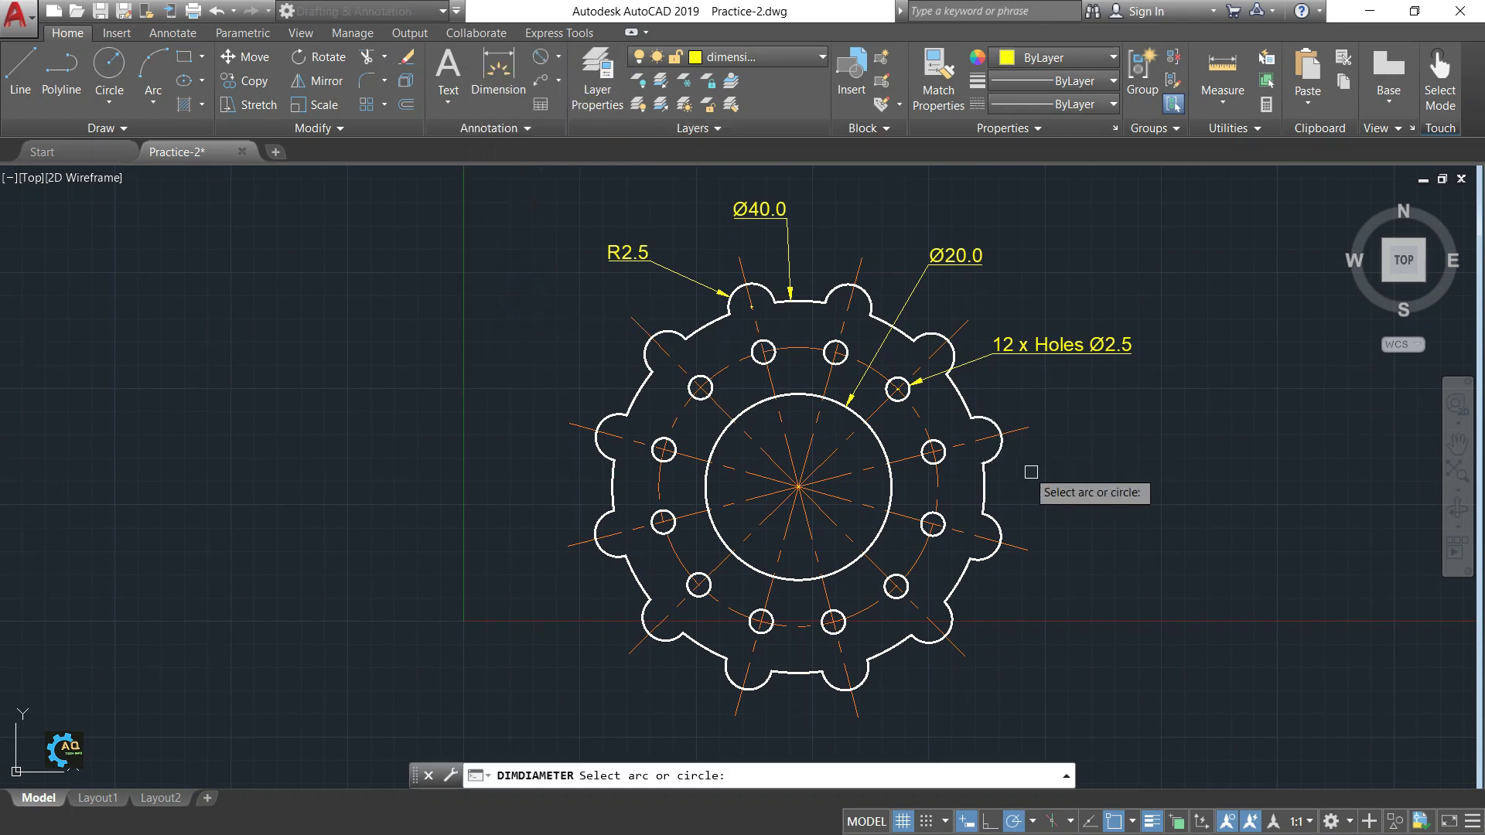
left_click(937, 447)
left_click(1159, 450)
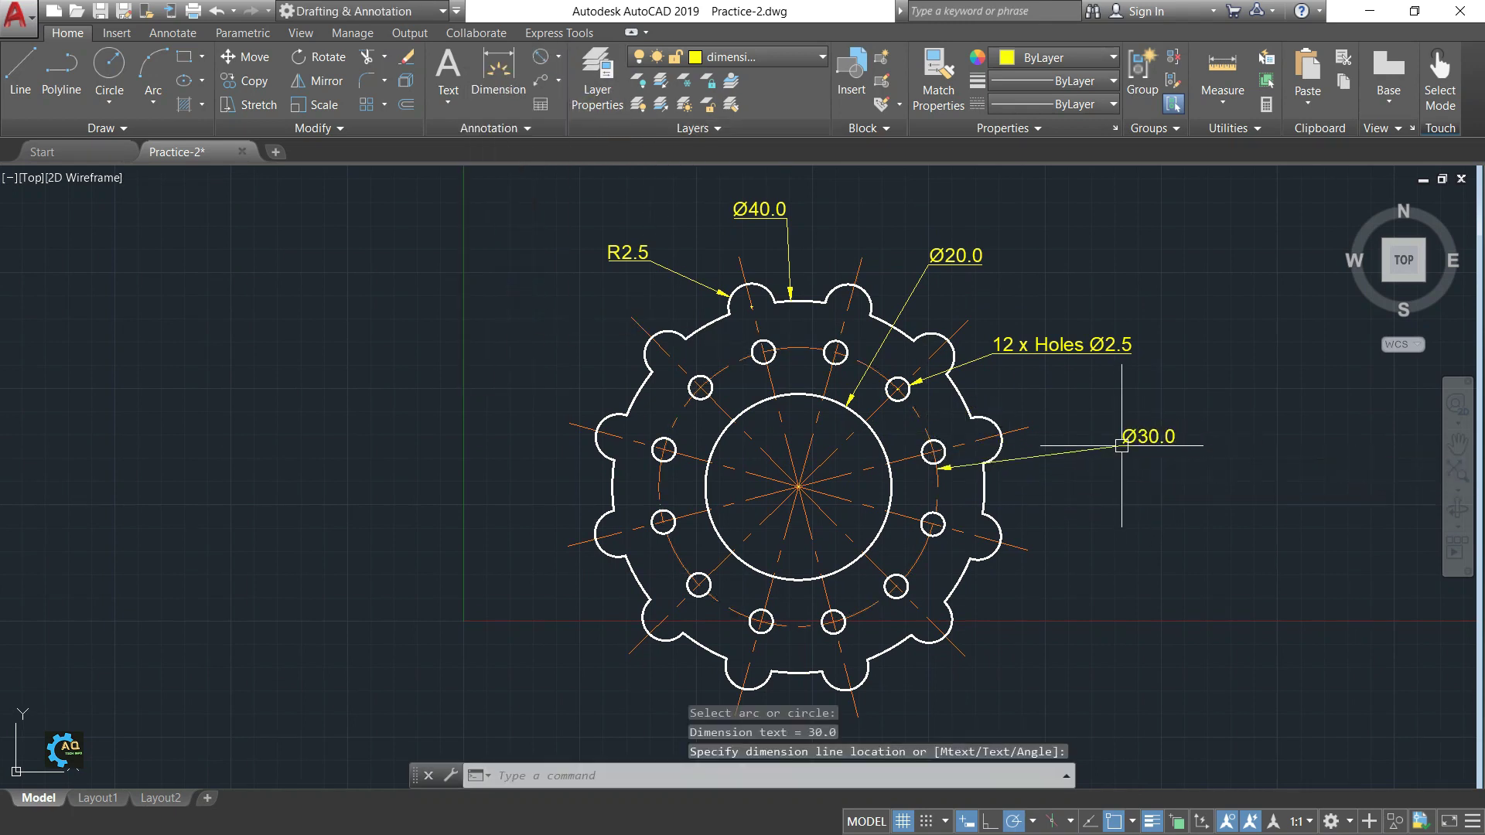
scroll(1113, 486, "up", 5)
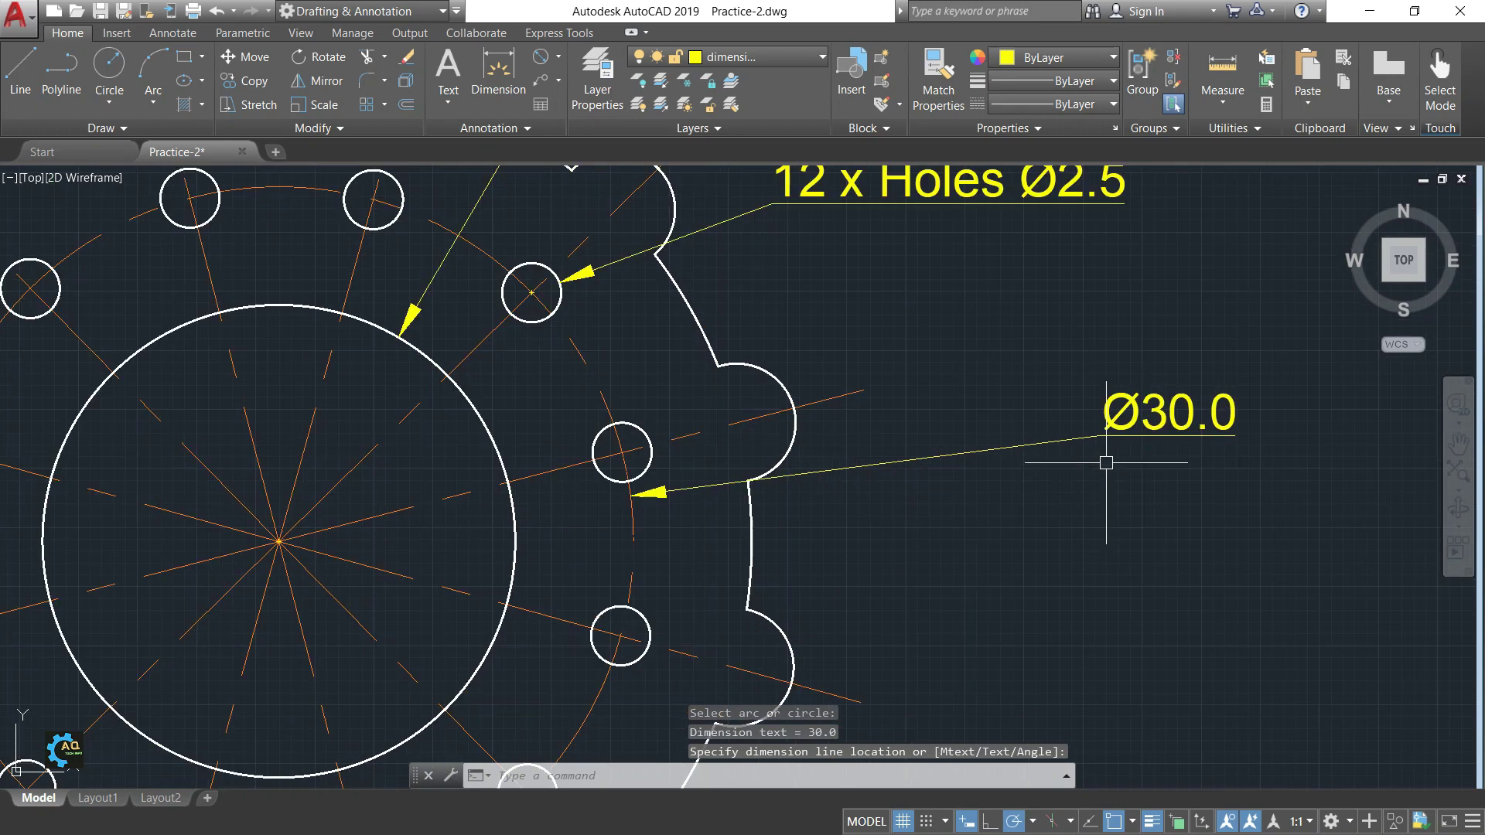
Step: Edit the Ø30.0 dimension text to read 'PCD Ø30.0'
key("Return")
left_click(1139, 418)
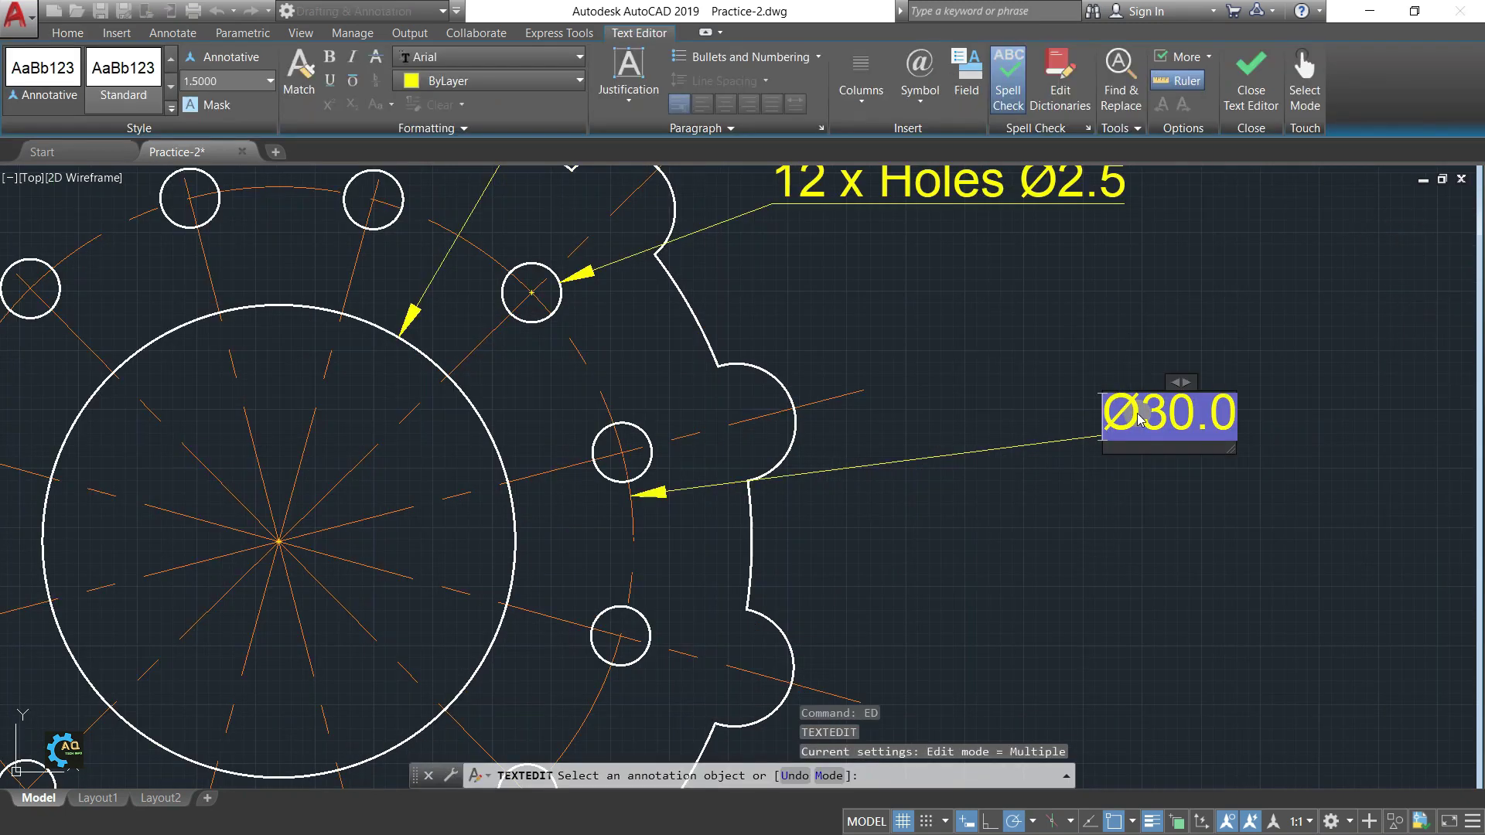
type("PCD")
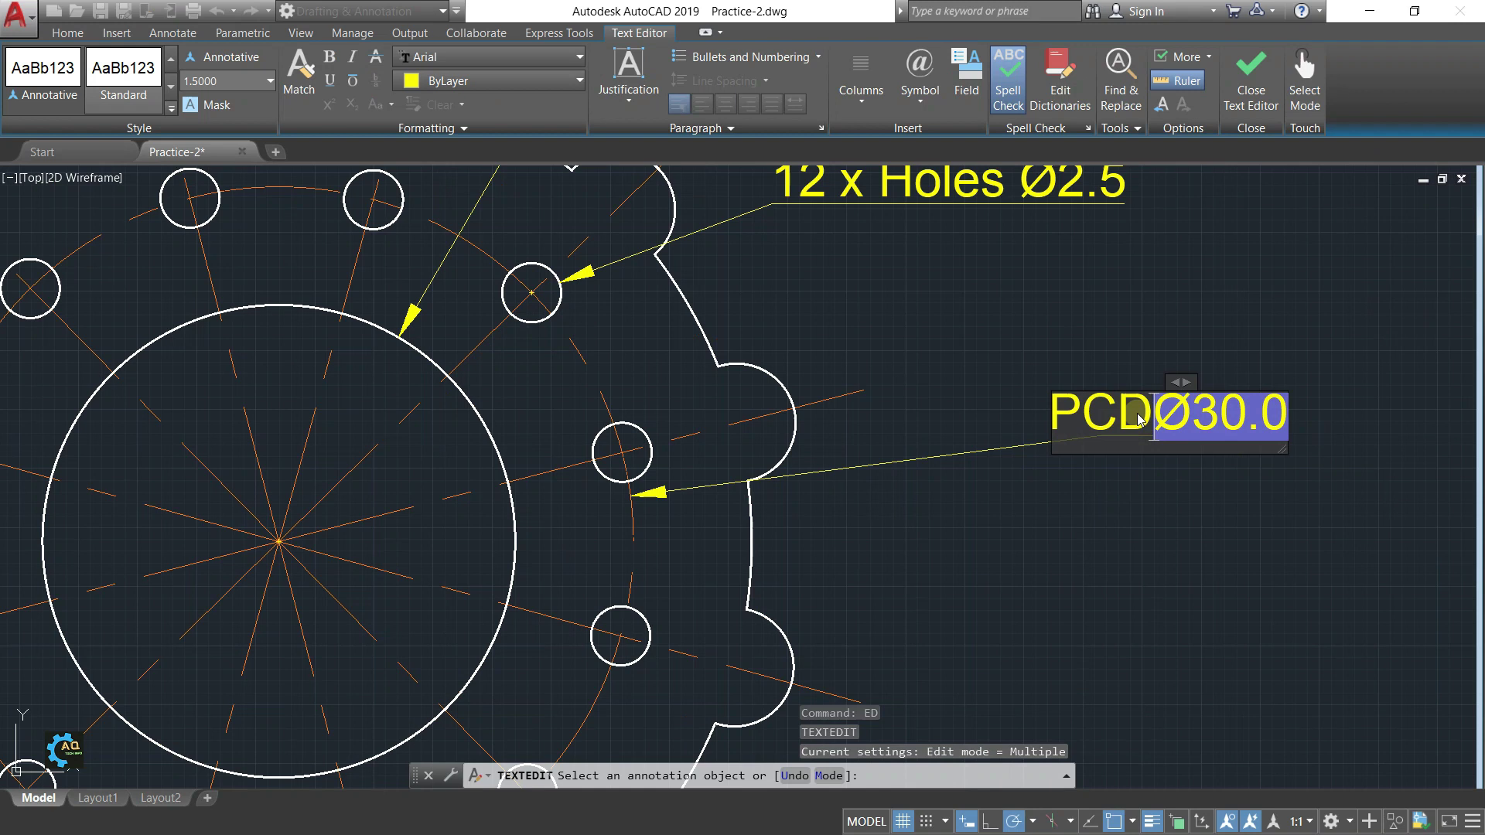
left_click(1181, 300)
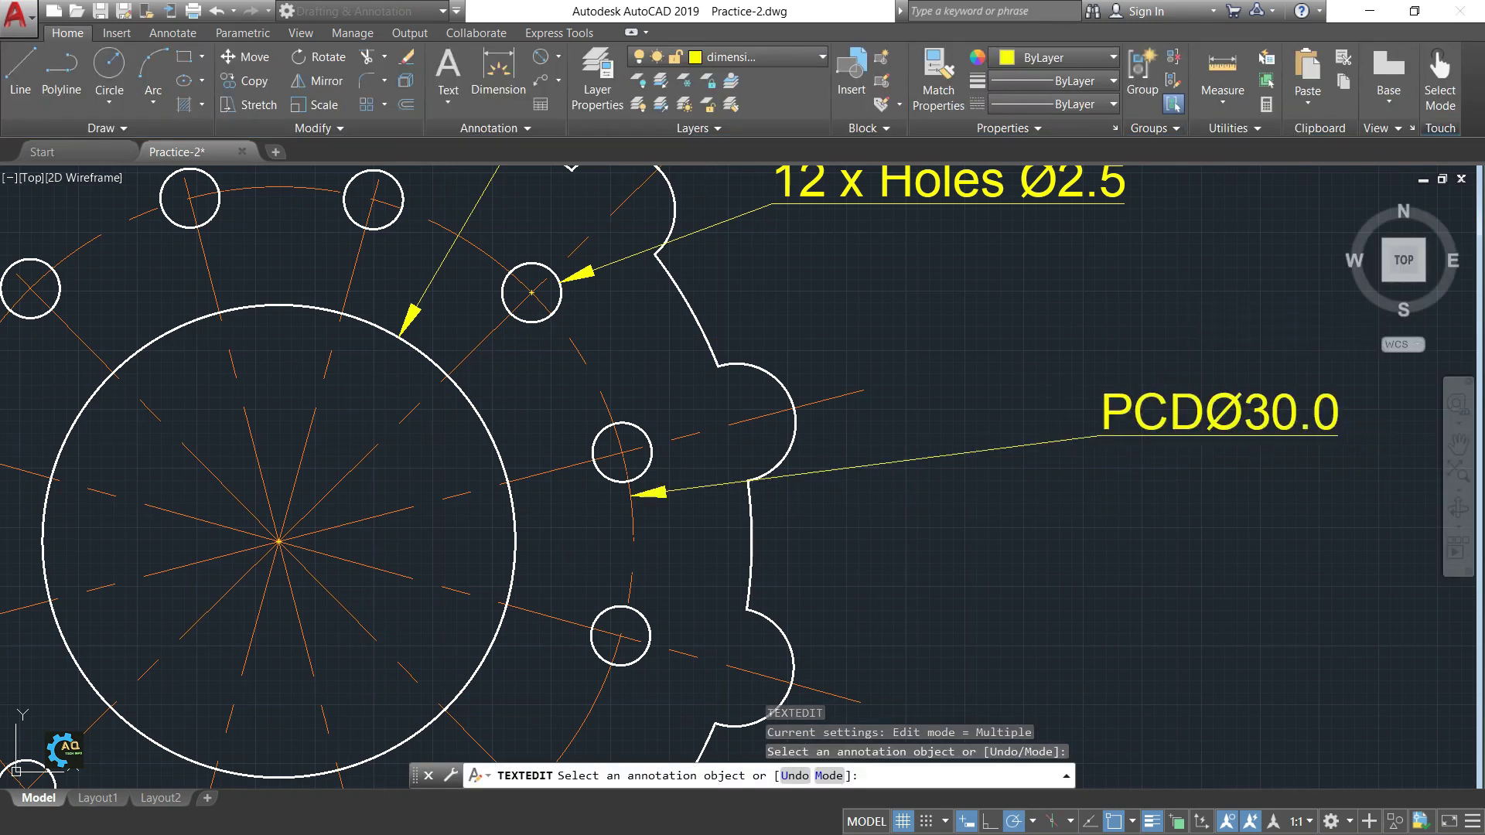
left_click(1211, 414)
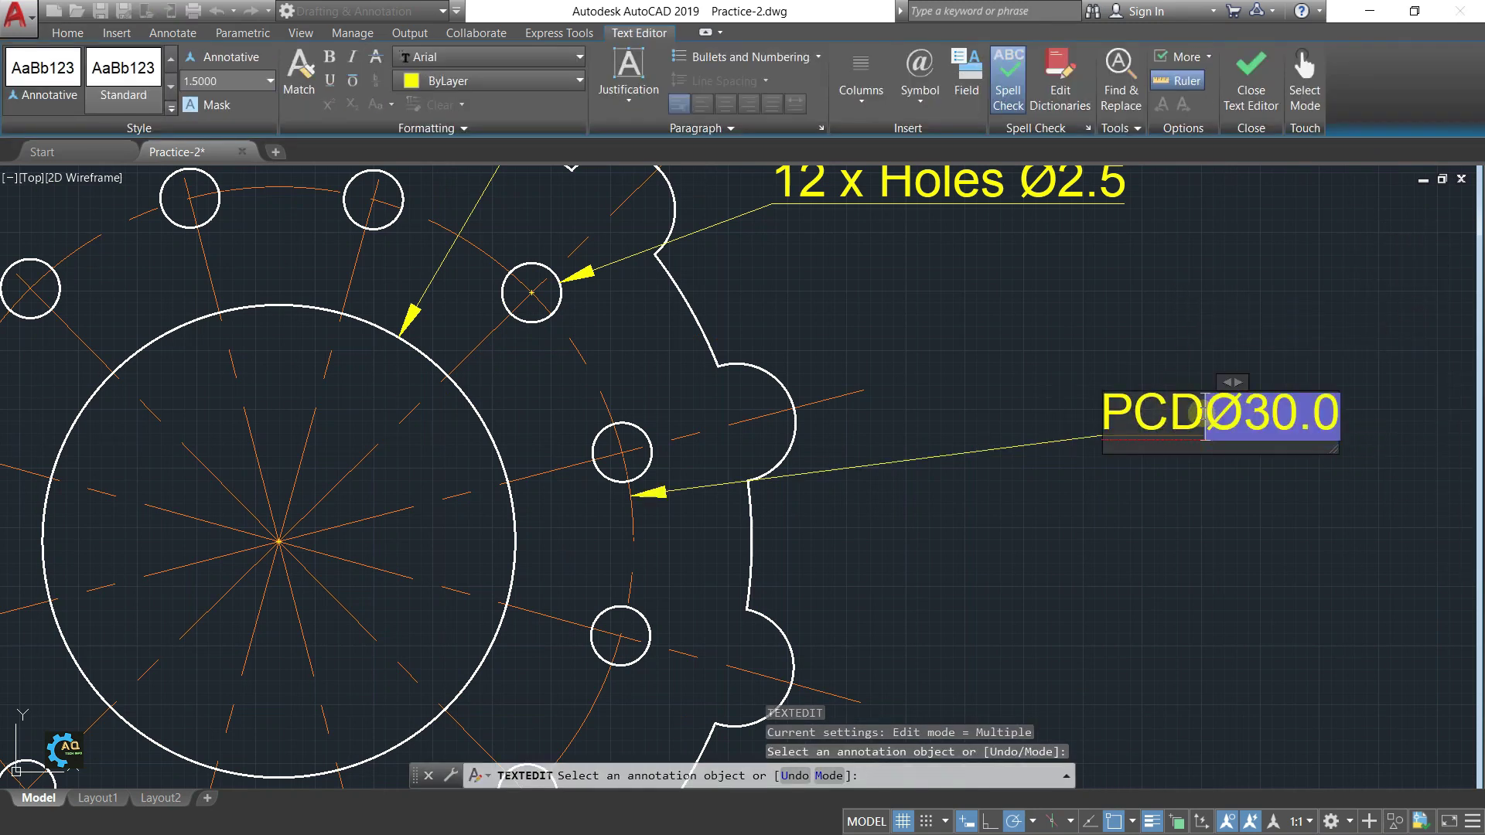
left_click(1211, 348)
scroll(1095, 386, "down", 4)
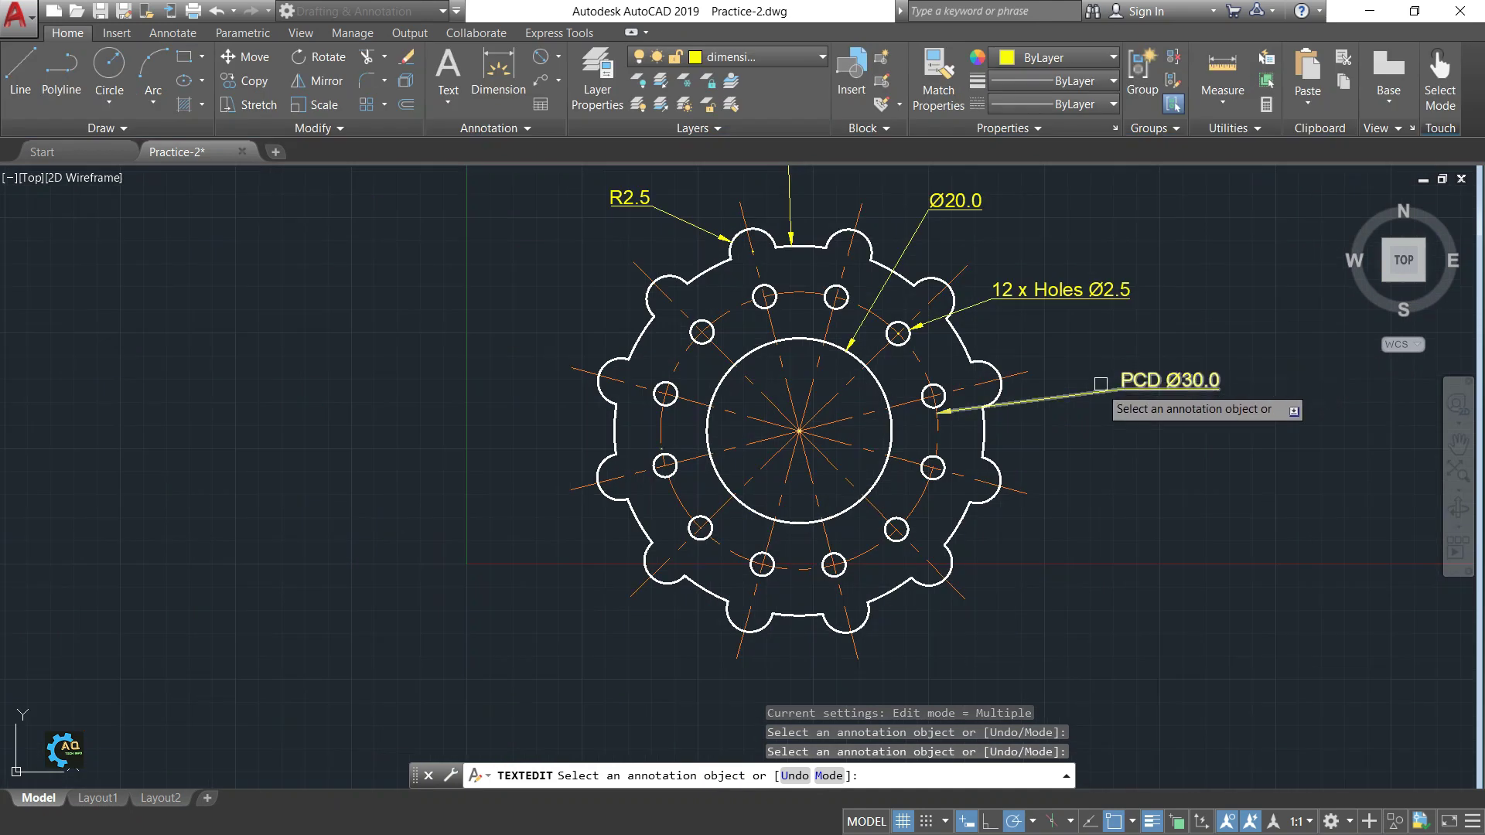
key("Escape")
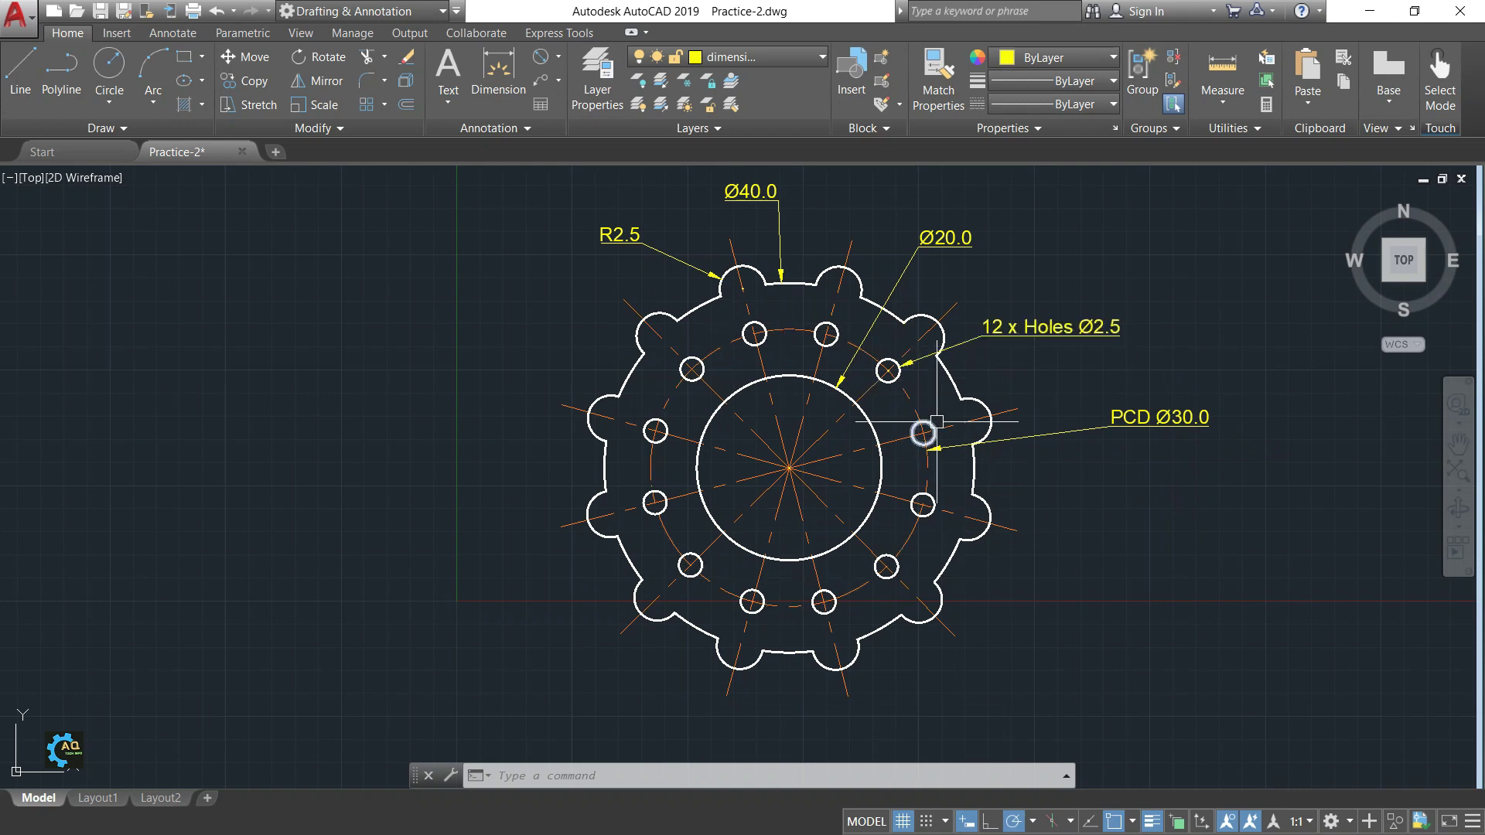
scroll(914, 396, "up", 2)
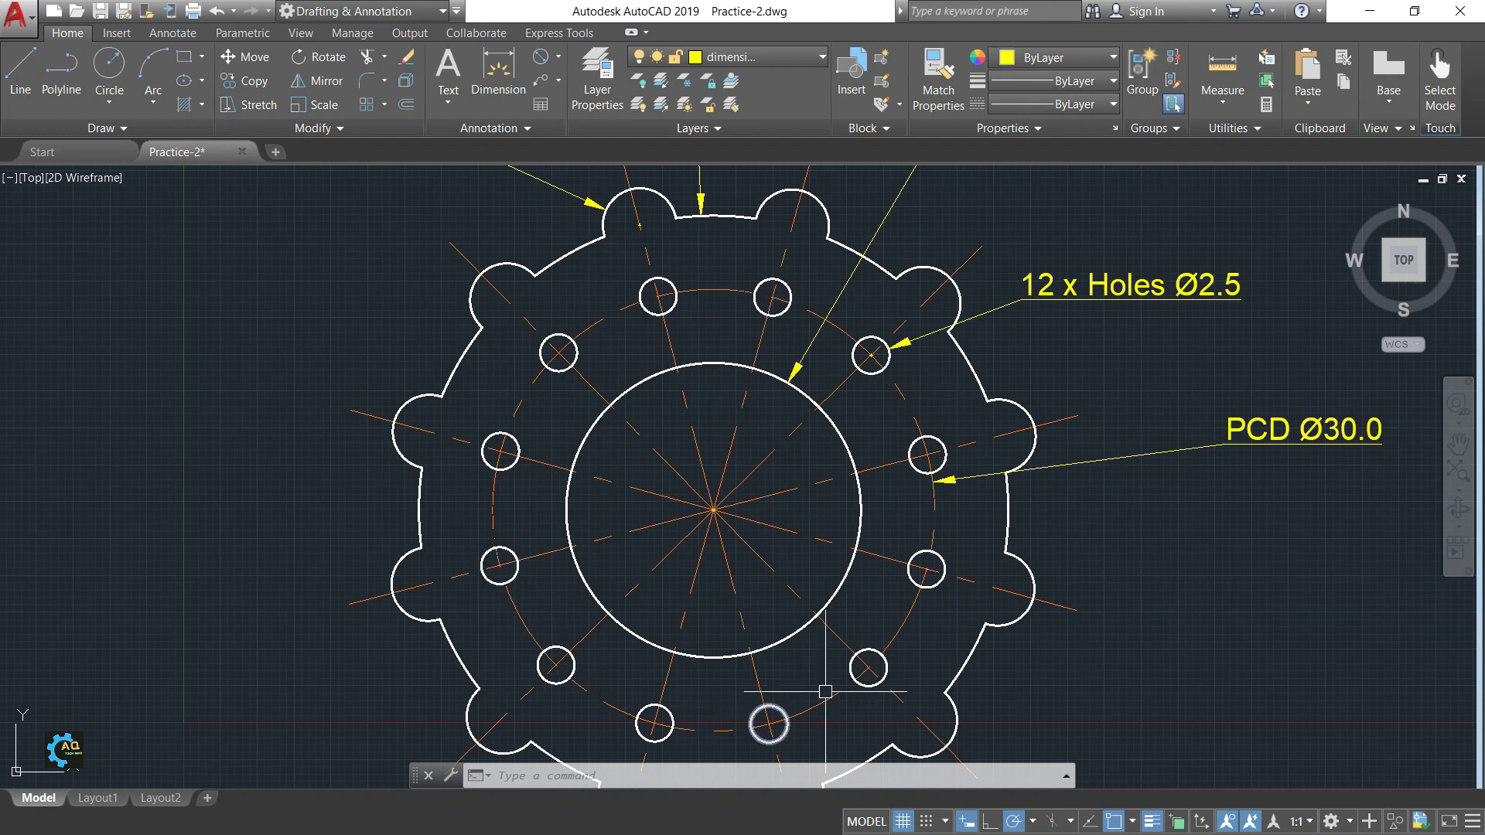
middle_click_drag(1237, 464, 1138, 464)
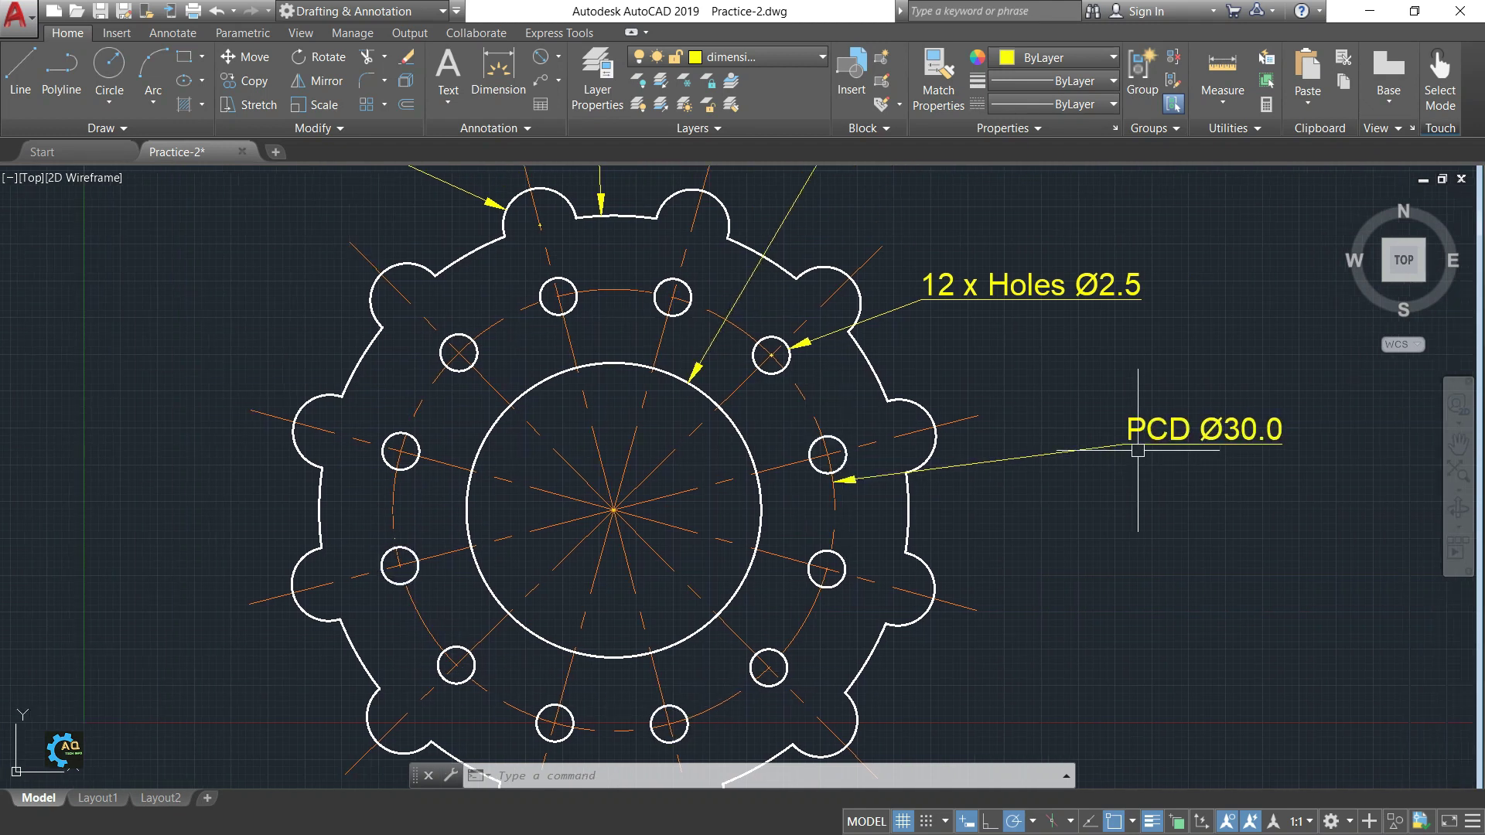
left_click(1101, 438)
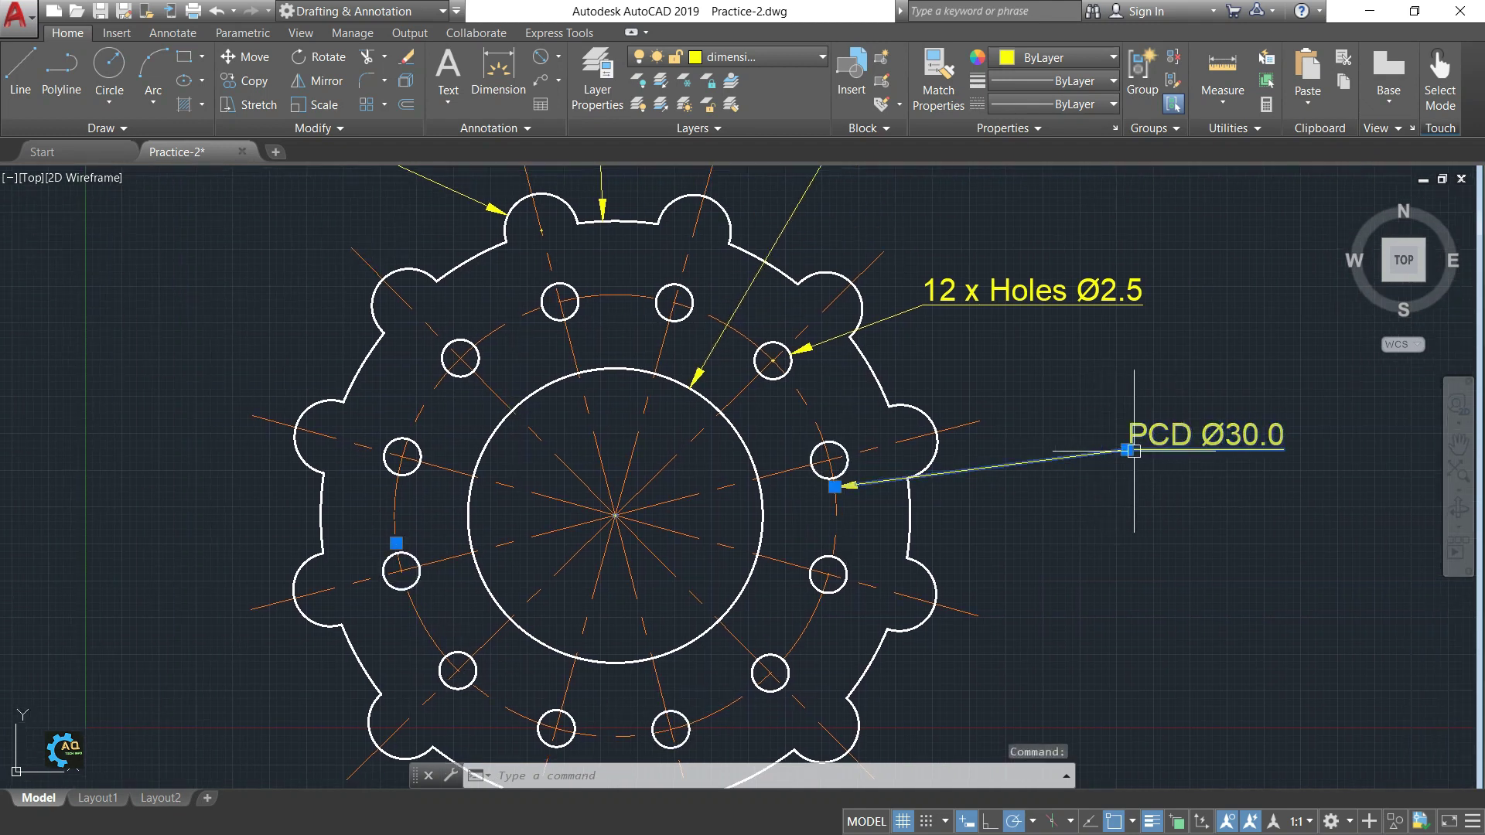
key("Escape")
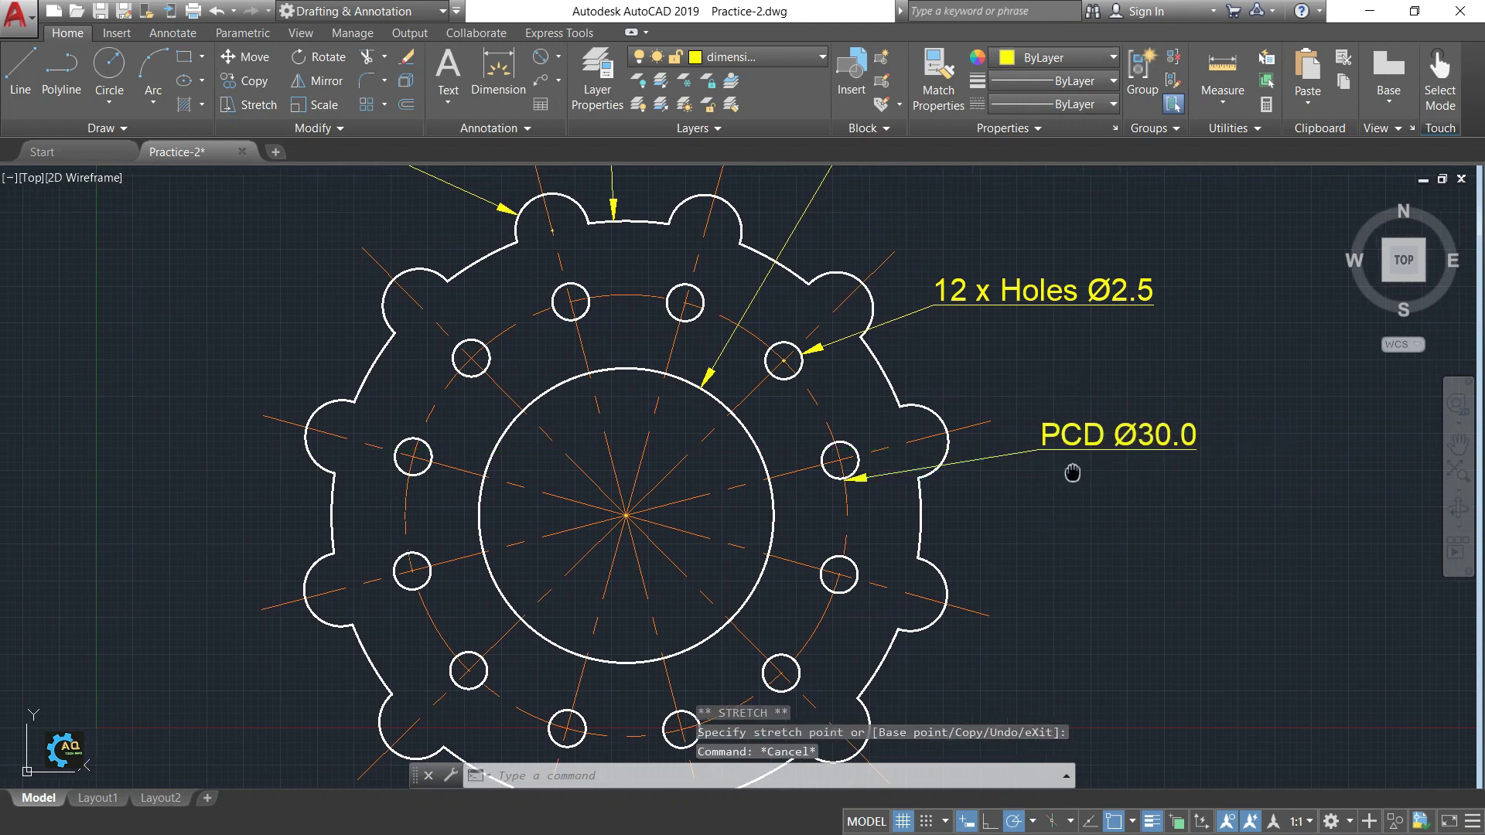
middle_click_drag(870, 483, 1003, 424)
middle_click_drag(927, 340, 954, 417)
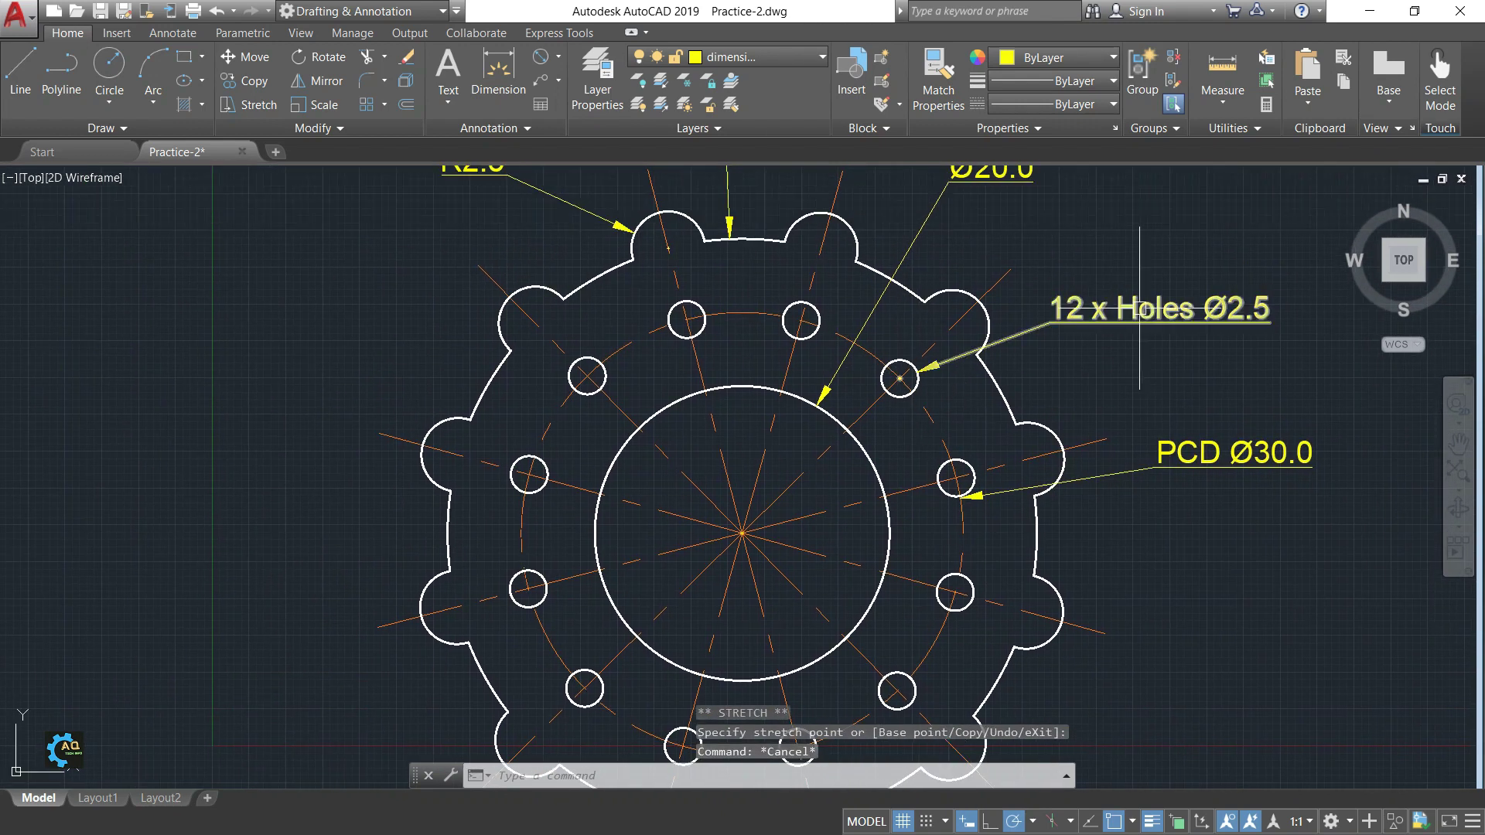
middle_click_drag(1098, 333, 1075, 352)
scroll(1138, 360, "down", 2)
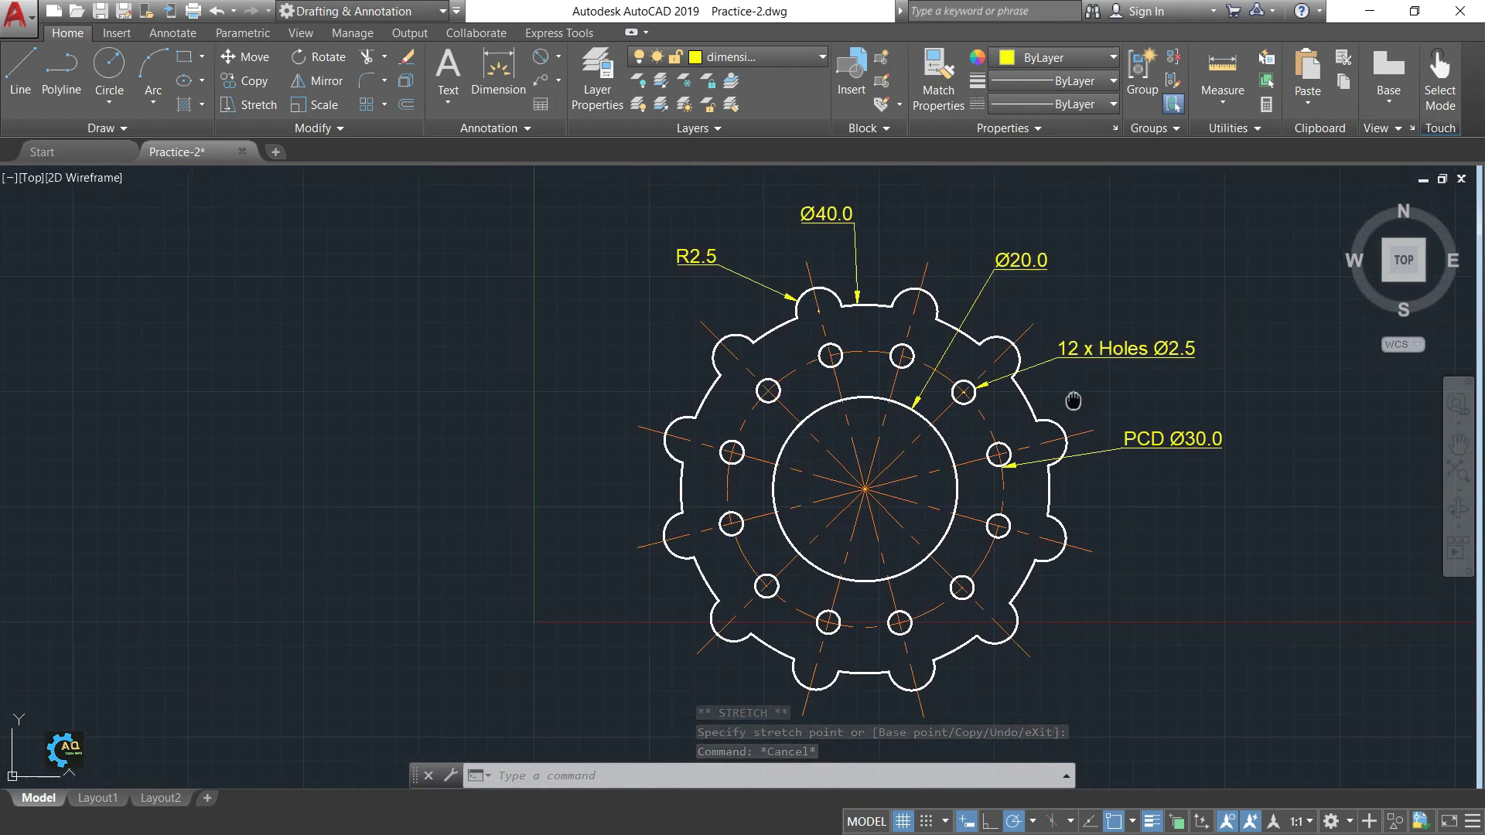
scroll(1077, 371, "down", 1)
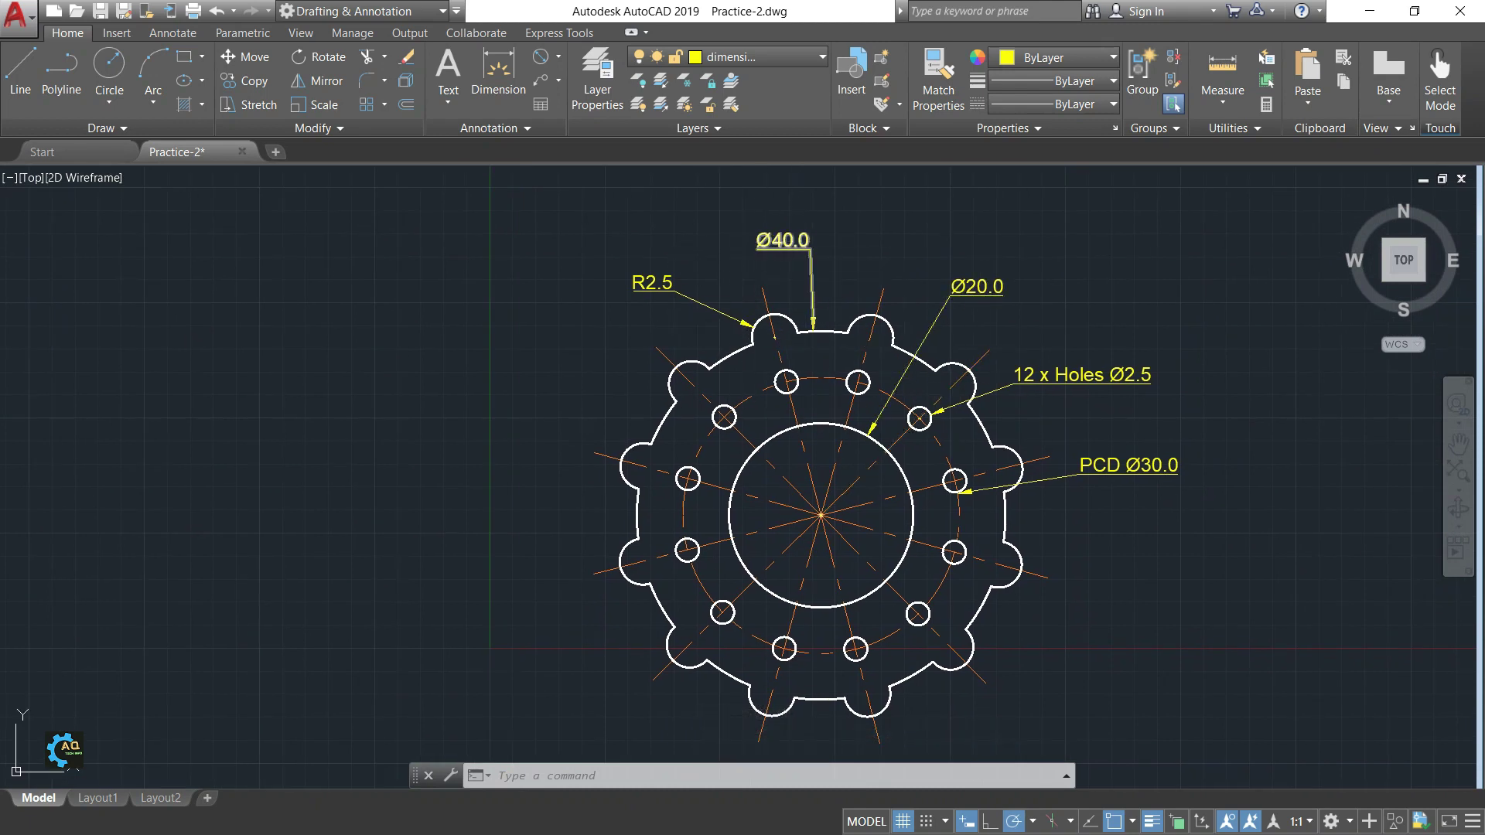
middle_click_drag(646, 282, 661, 270)
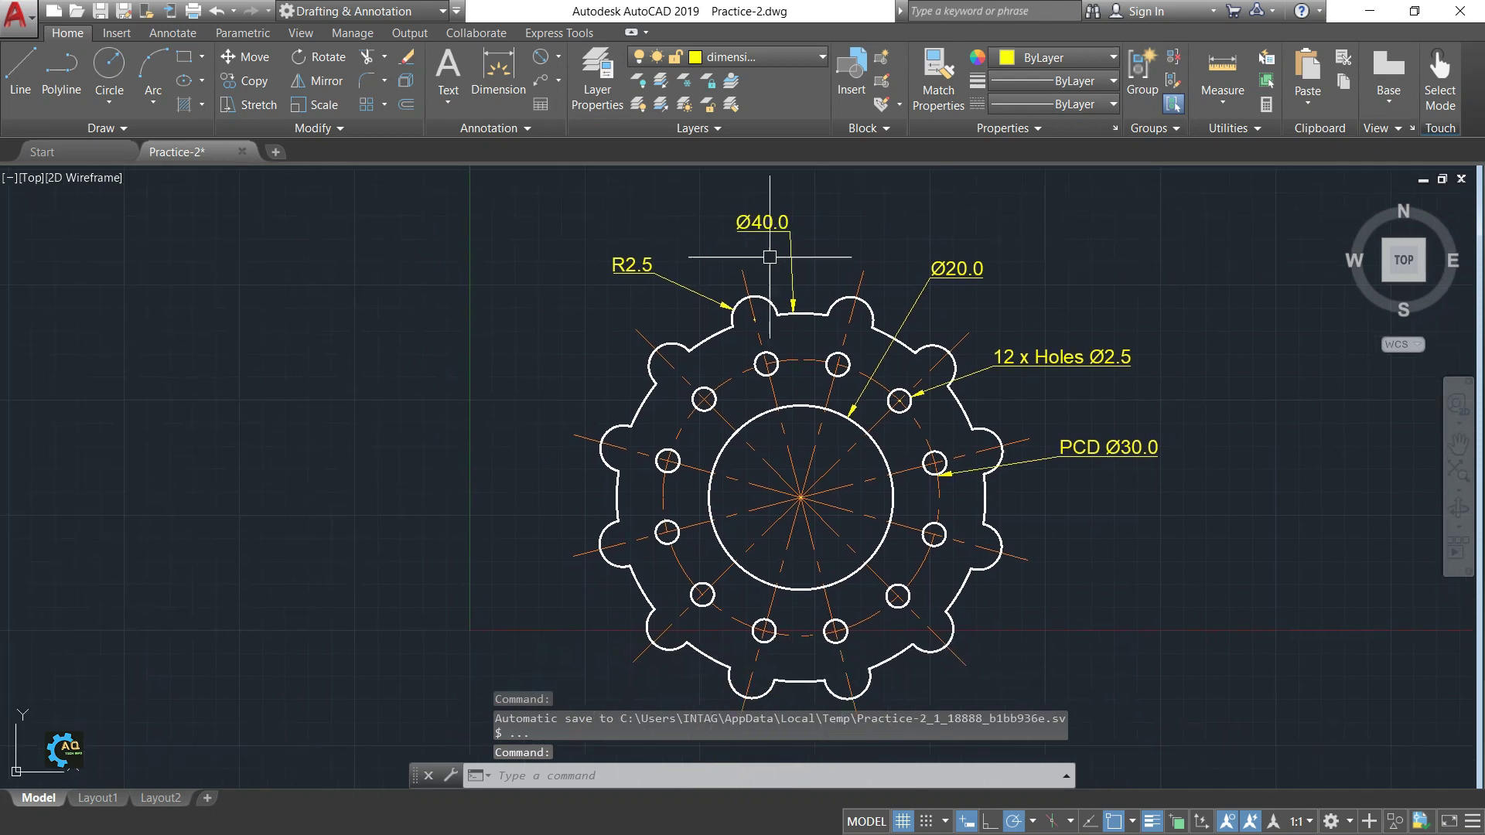
middle_click_drag(623, 318, 703, 282)
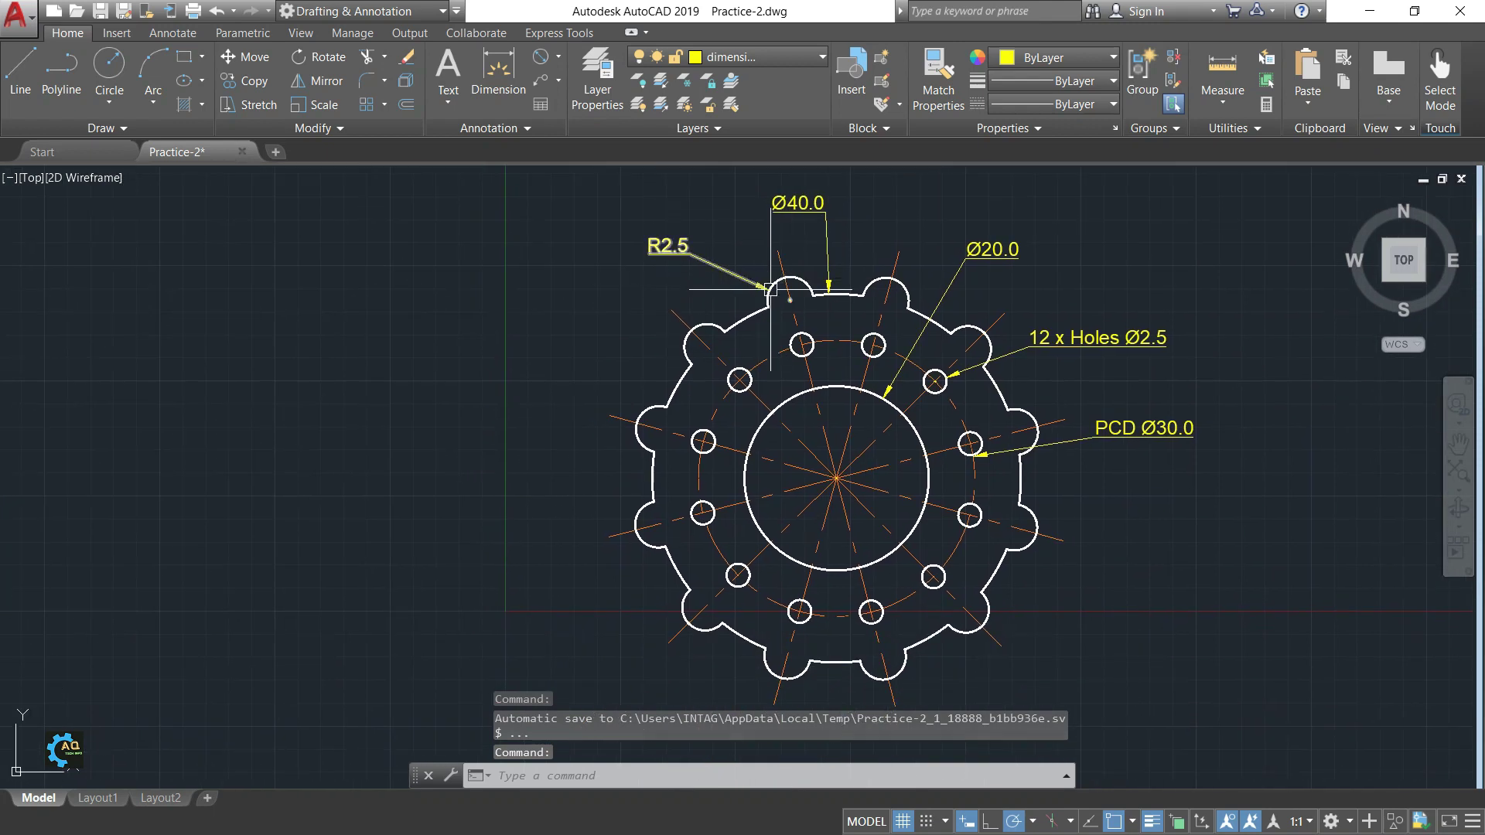
scroll(771, 307, "up", 2)
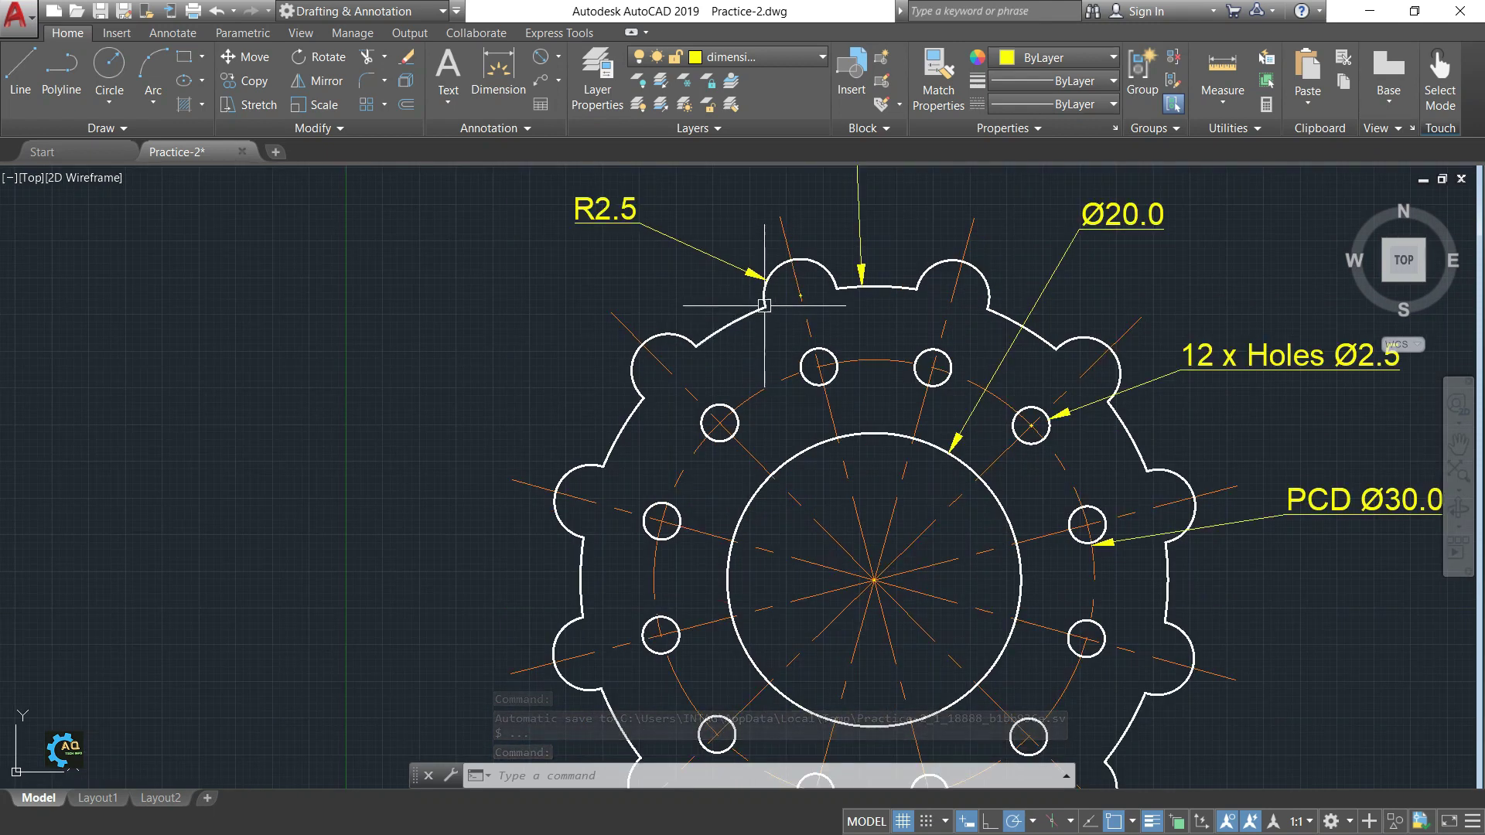
scroll(769, 305, "up", 2)
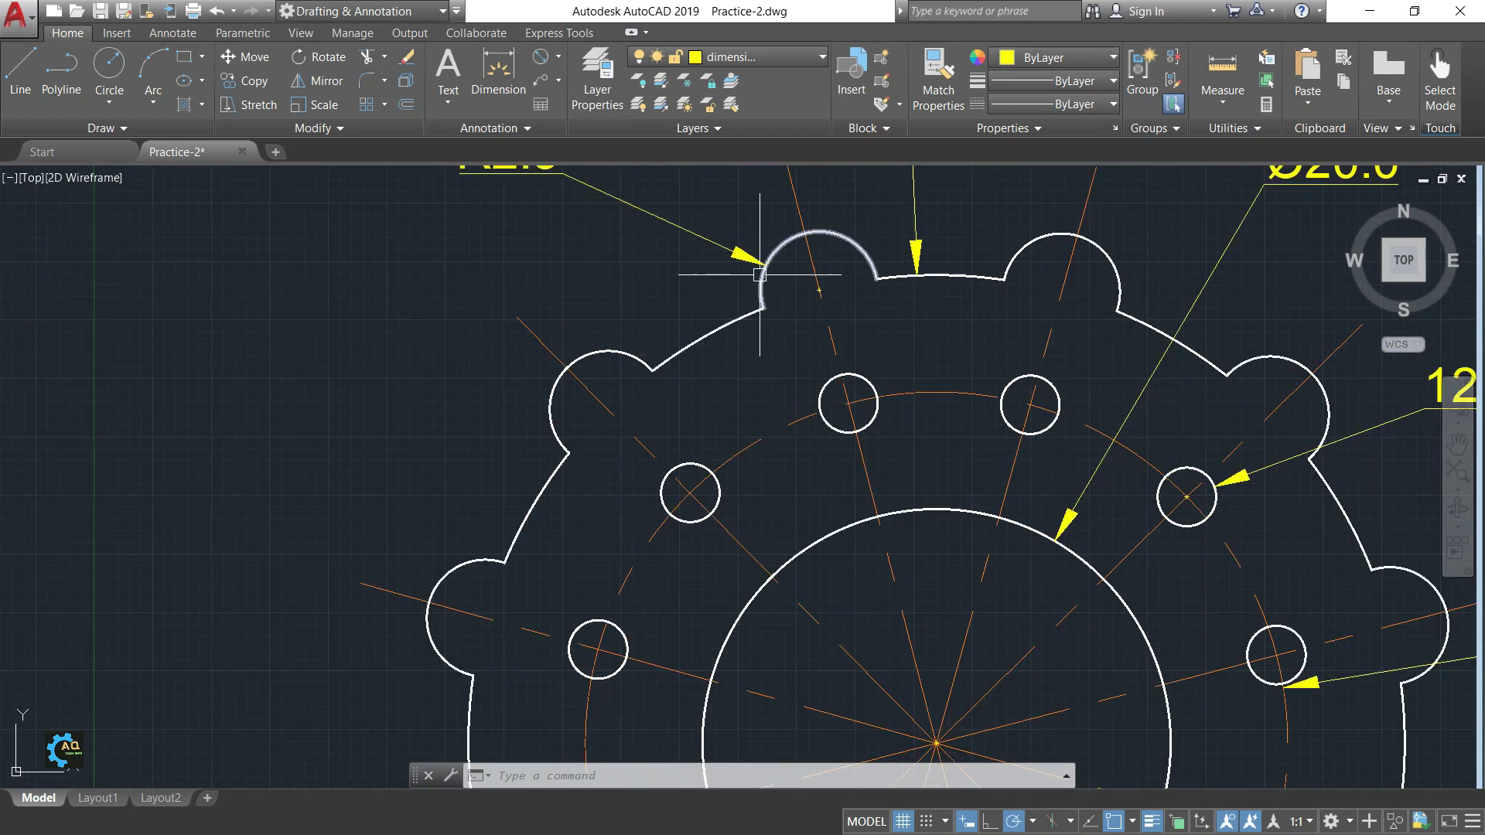
scroll(765, 278, "down", 5)
scroll(766, 278, "down", 2)
mouse_move(901, 305)
middle_mouse_down()
mouse_move(1027, 331)
mouse_move(963, 372)
middle_mouse_up()
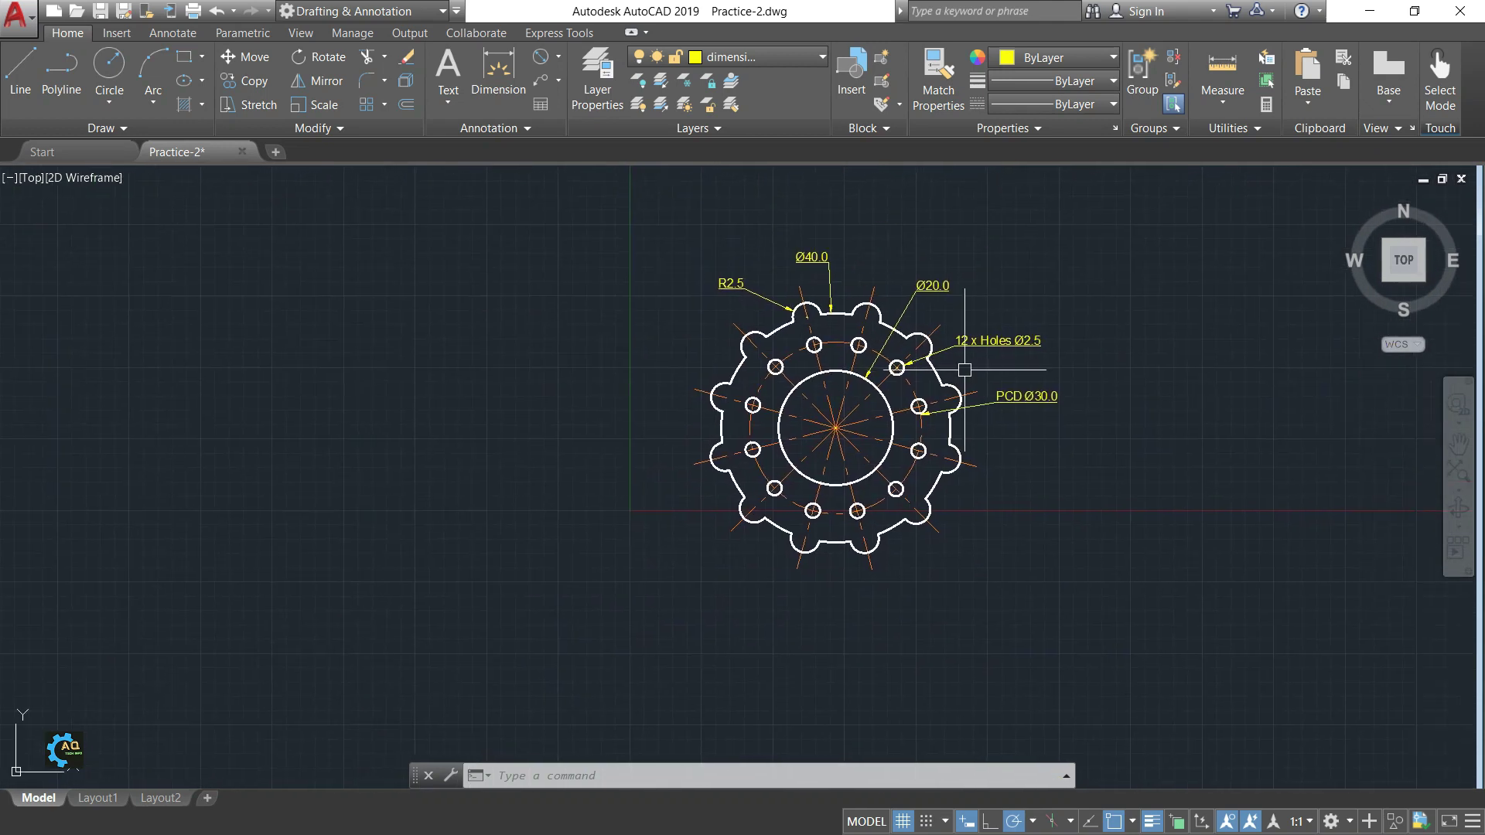
type("m")
key("Return")
Step: Move all 55 flange objects, dimensions included, to a new upper-right position
left_click(1160, 211)
left_click(620, 607)
key("Return")
left_click(632, 569)
middle_click_drag(919, 441, 568, 634)
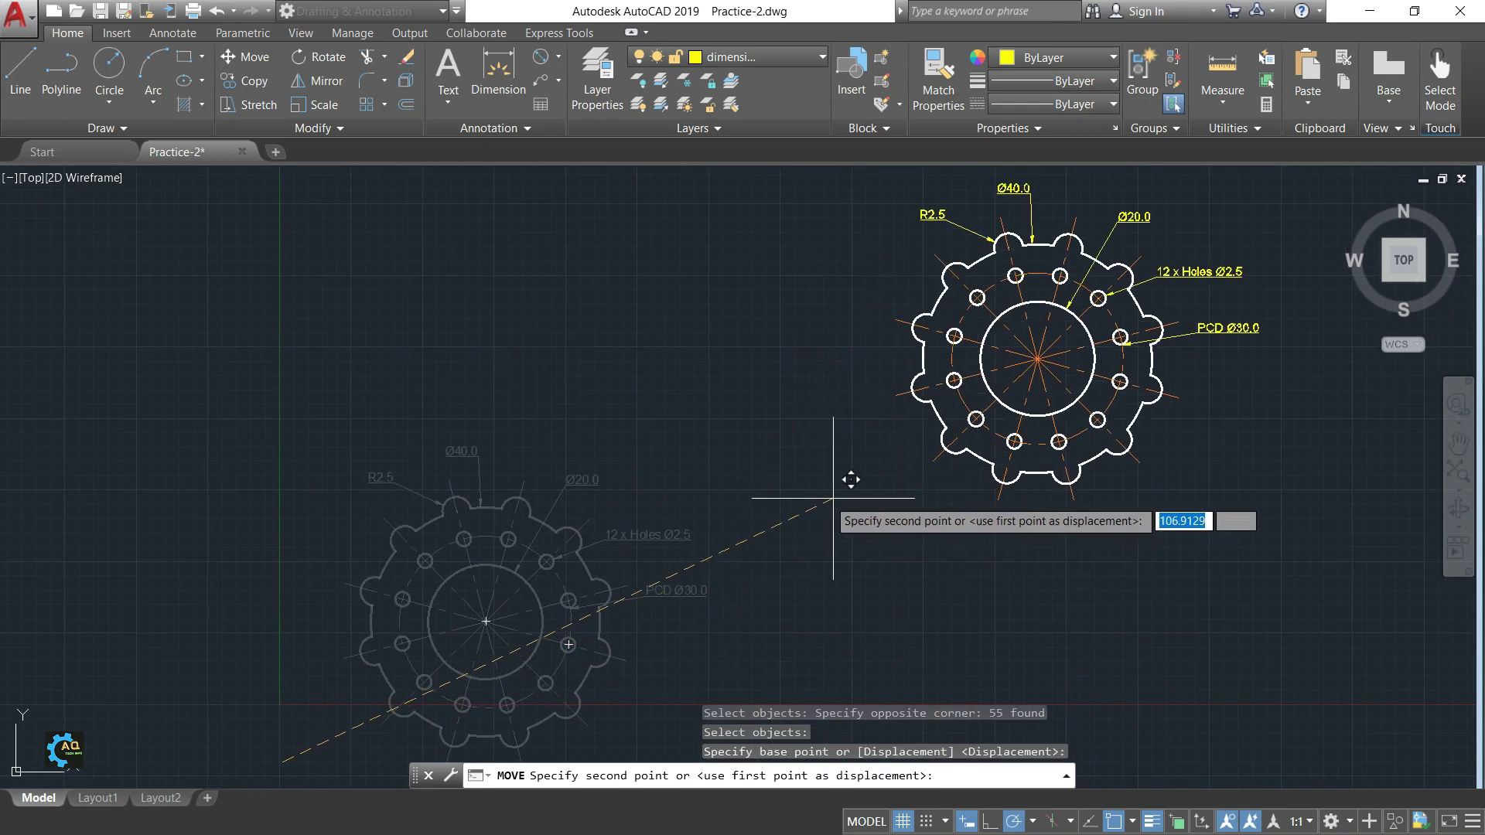
left_click(870, 503)
middle_click_drag(869, 504, 742, 611)
scroll(1137, 515, "up", 2)
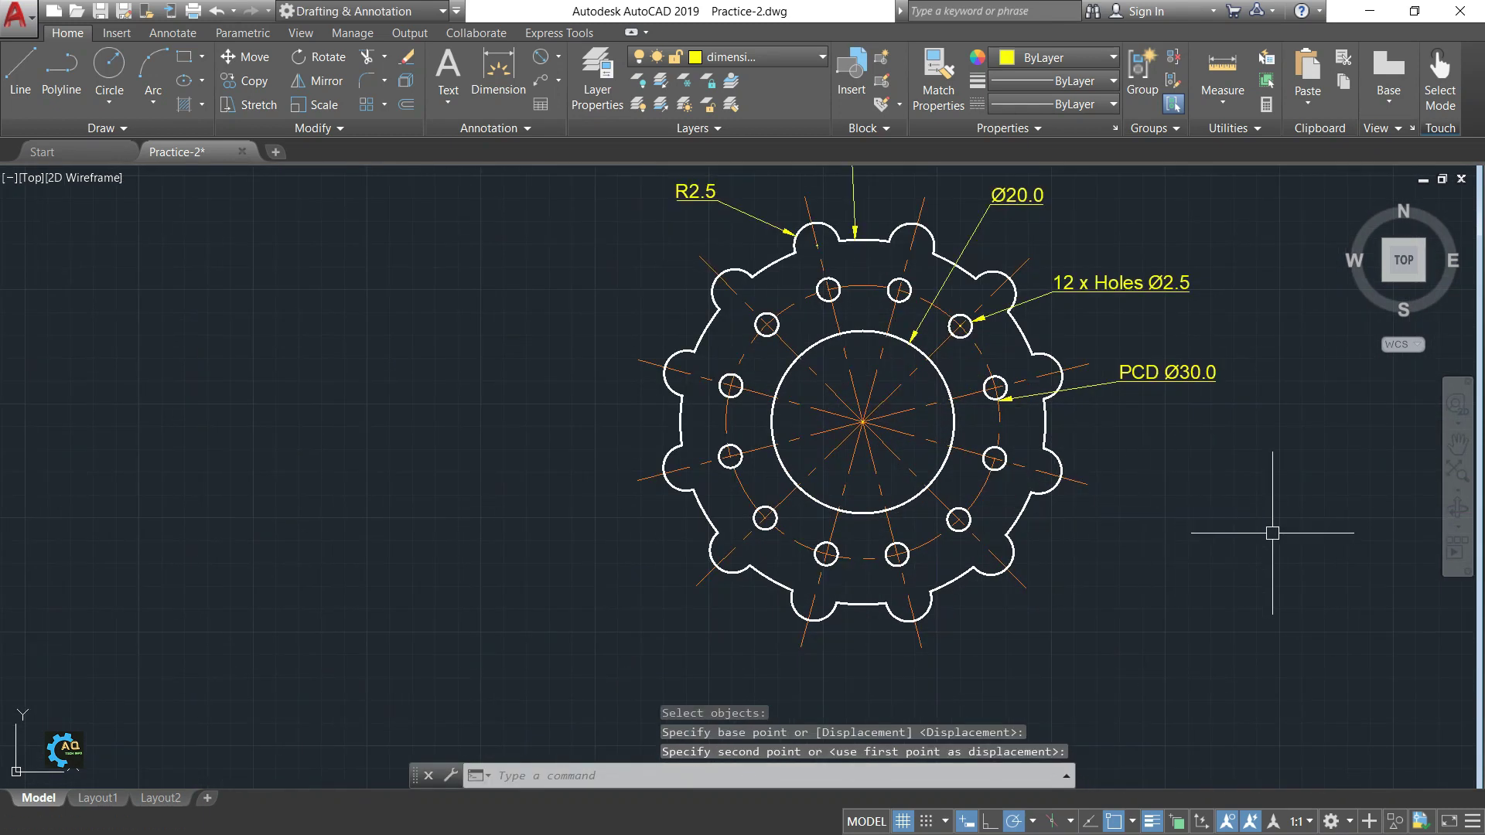
scroll(1208, 584, "down", 3)
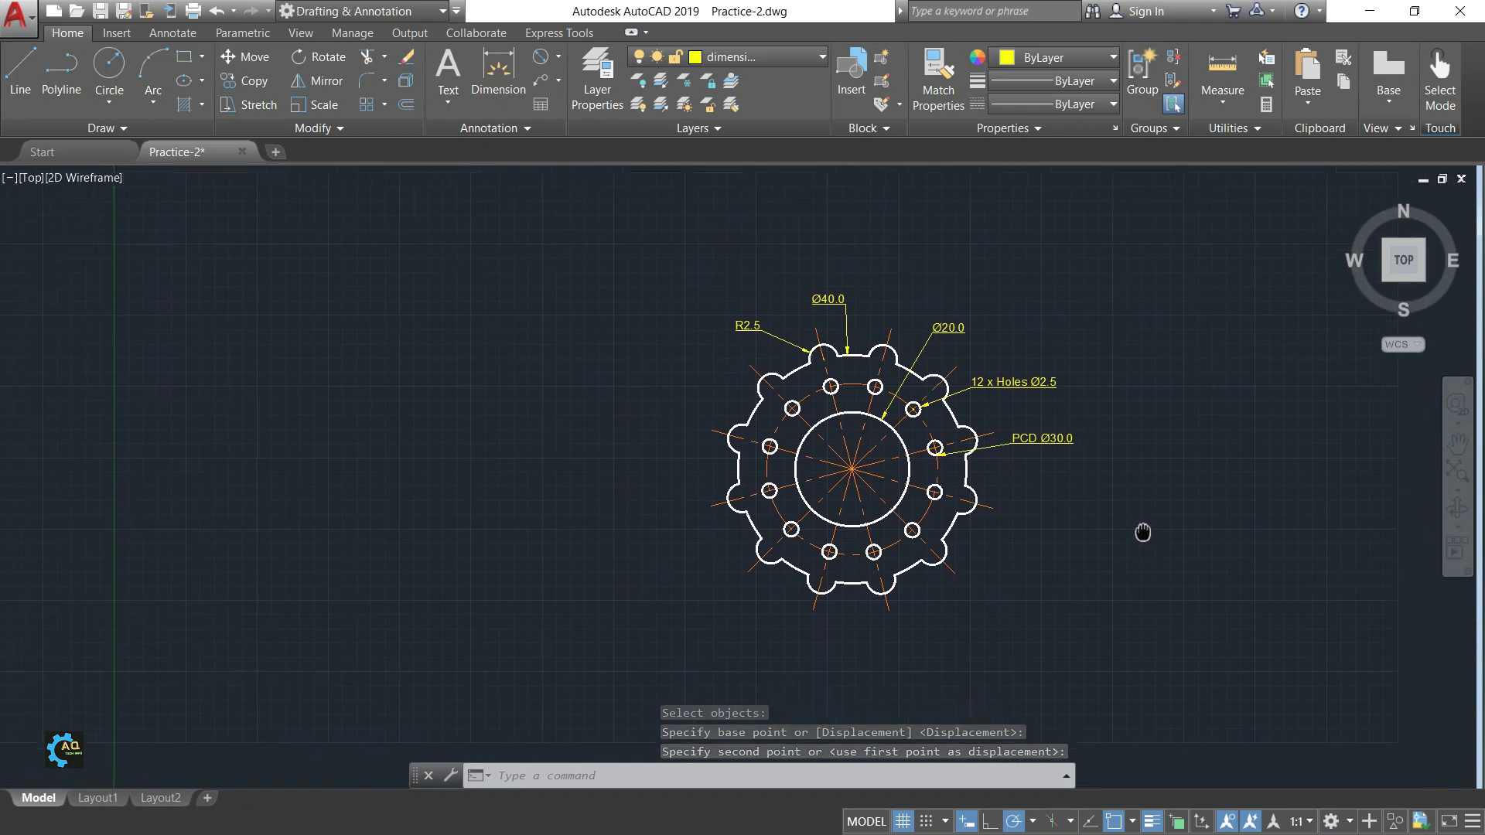
scroll(1334, 533, "up", 2)
middle_click_drag(1225, 558, 1308, 589)
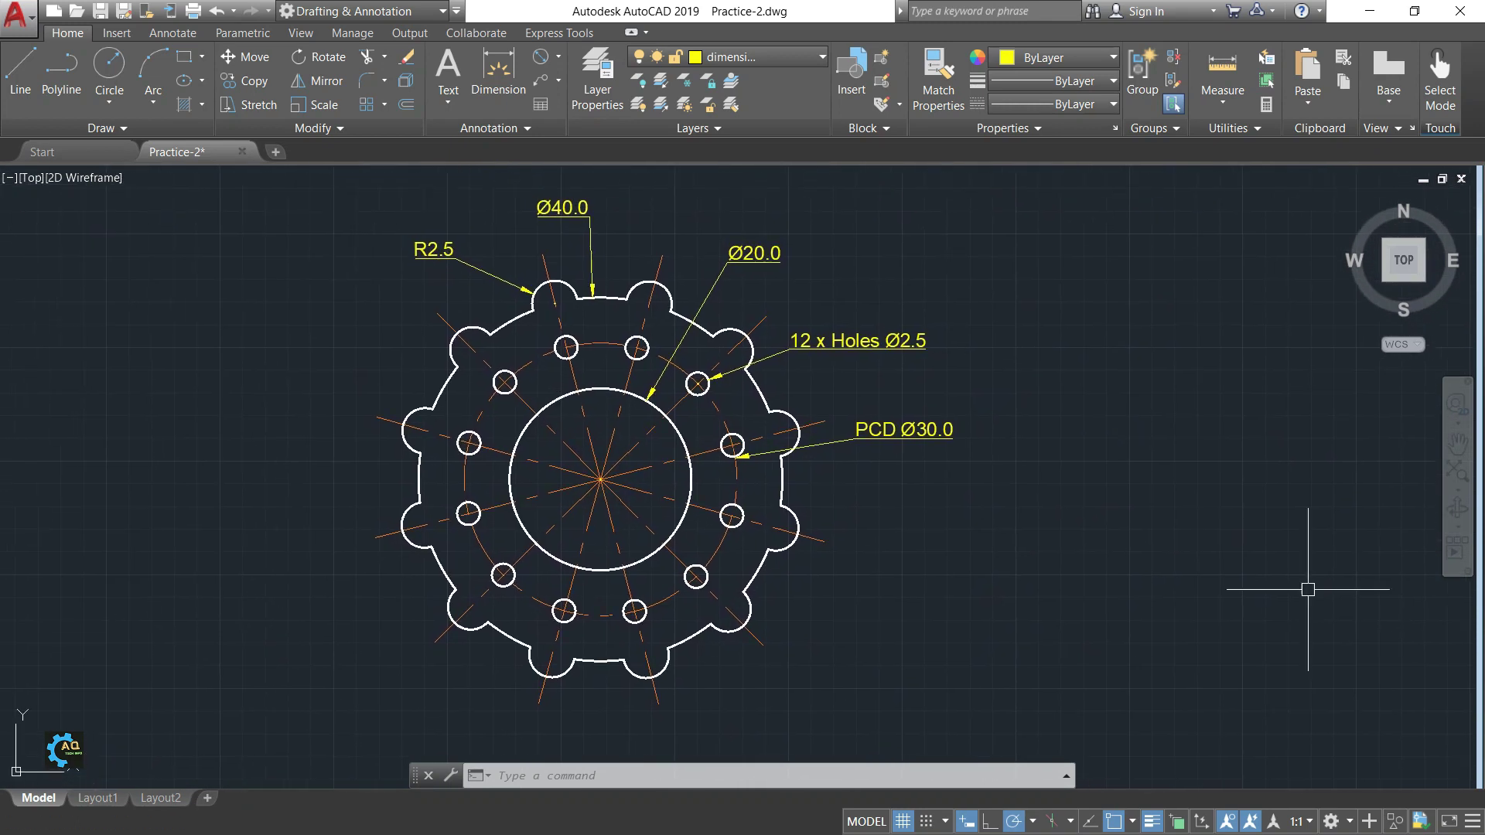